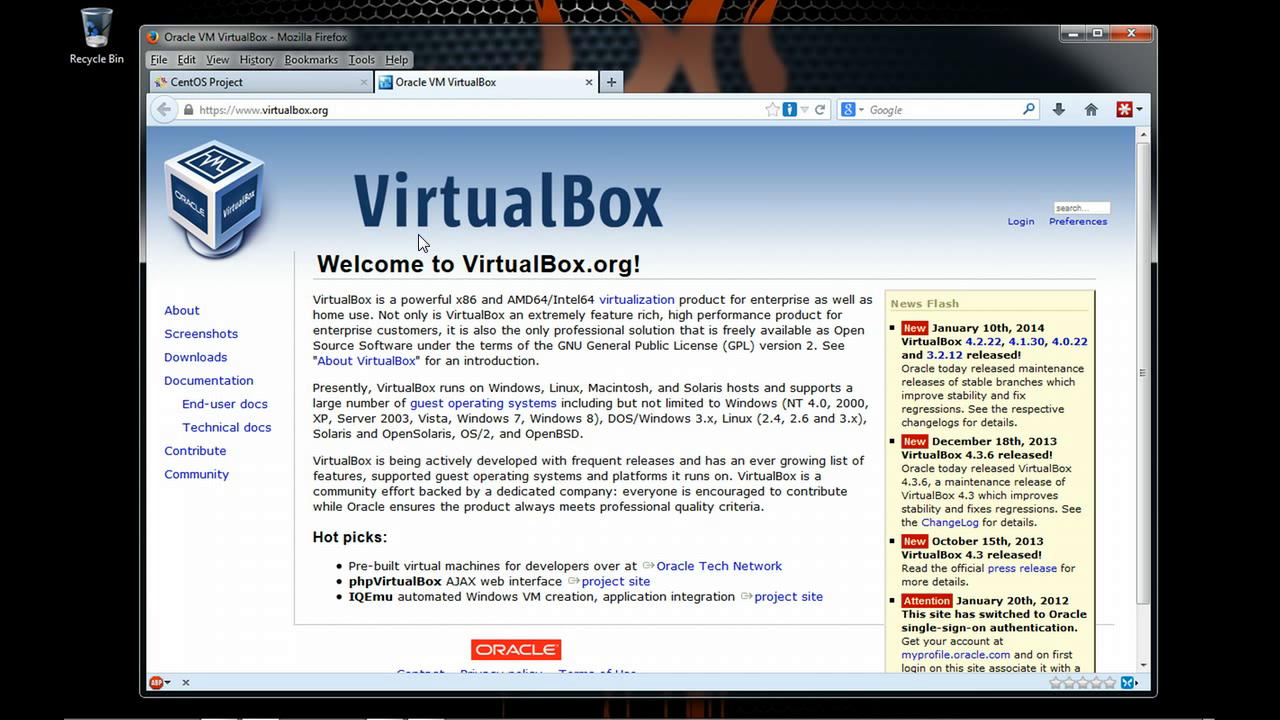
Download the VirtualBox 4.3.6 x86/amd64 installer for Windows hosts from the VirtualBox downloads page and save the file.
{"action": "left_click", "coordinate": [190, 358]}
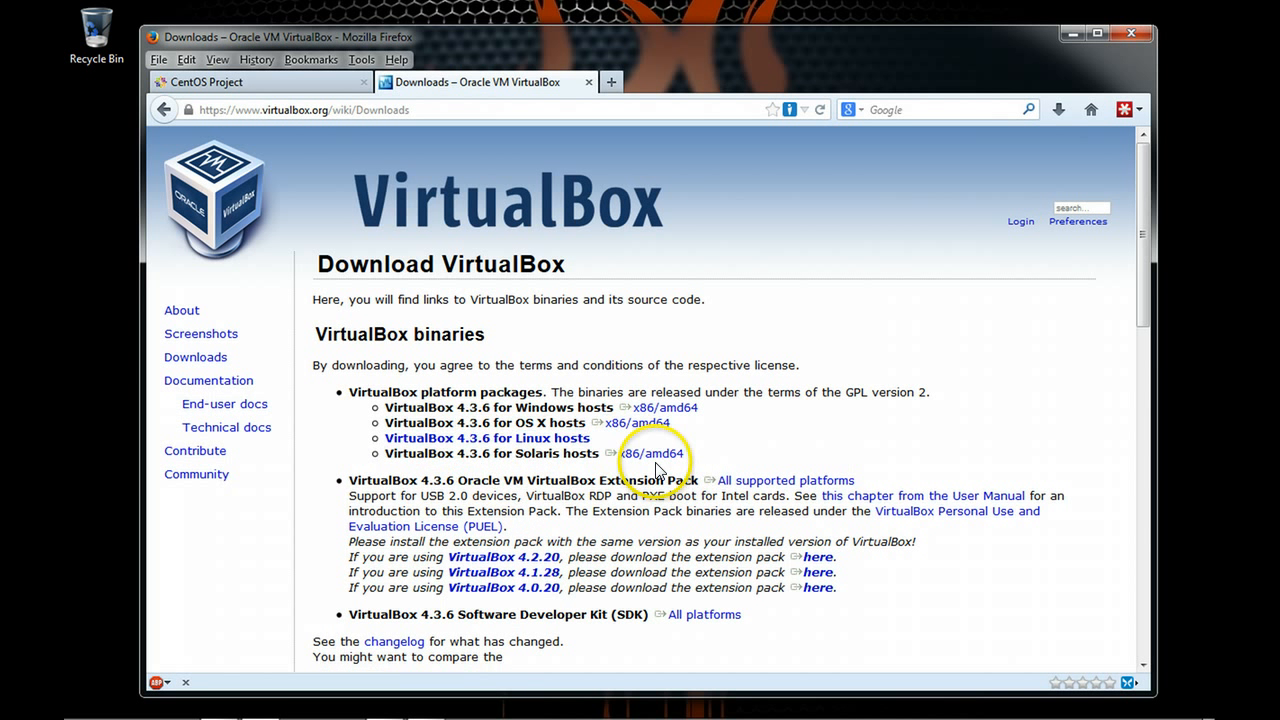
{"action": "left_click", "coordinate": [668, 410]}
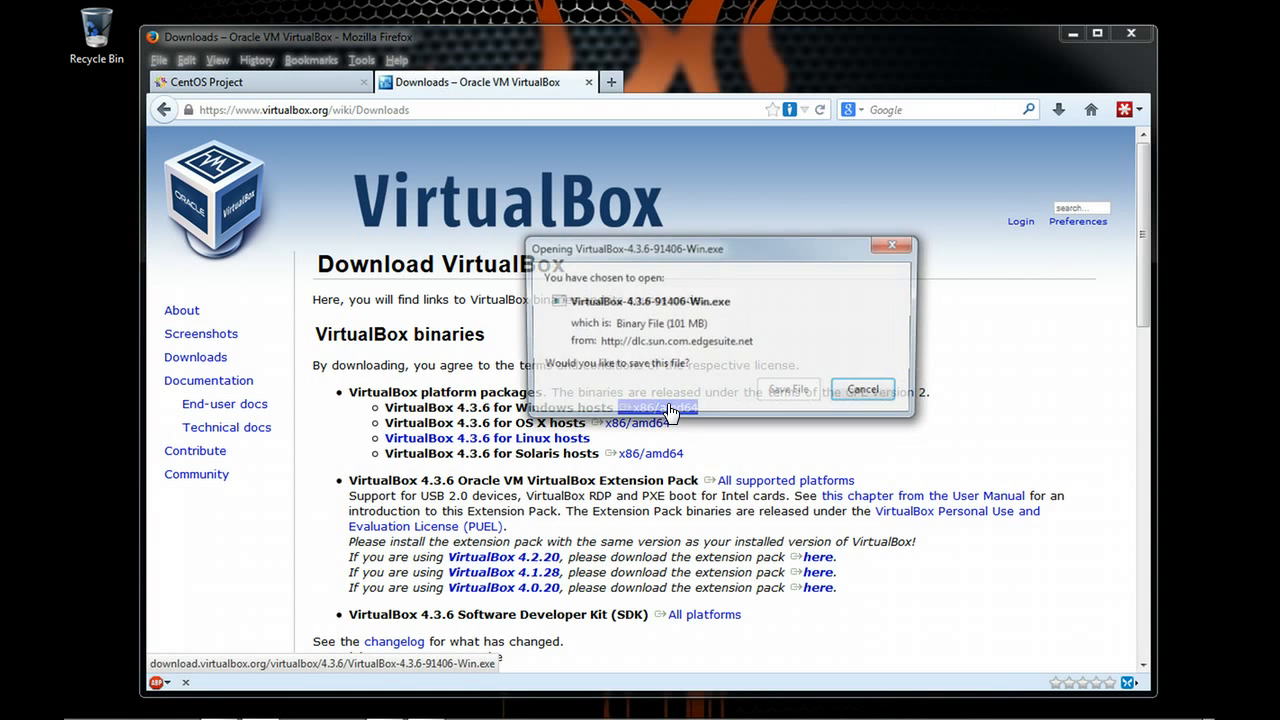
{"action": "left_click", "coordinate": [779, 391]}
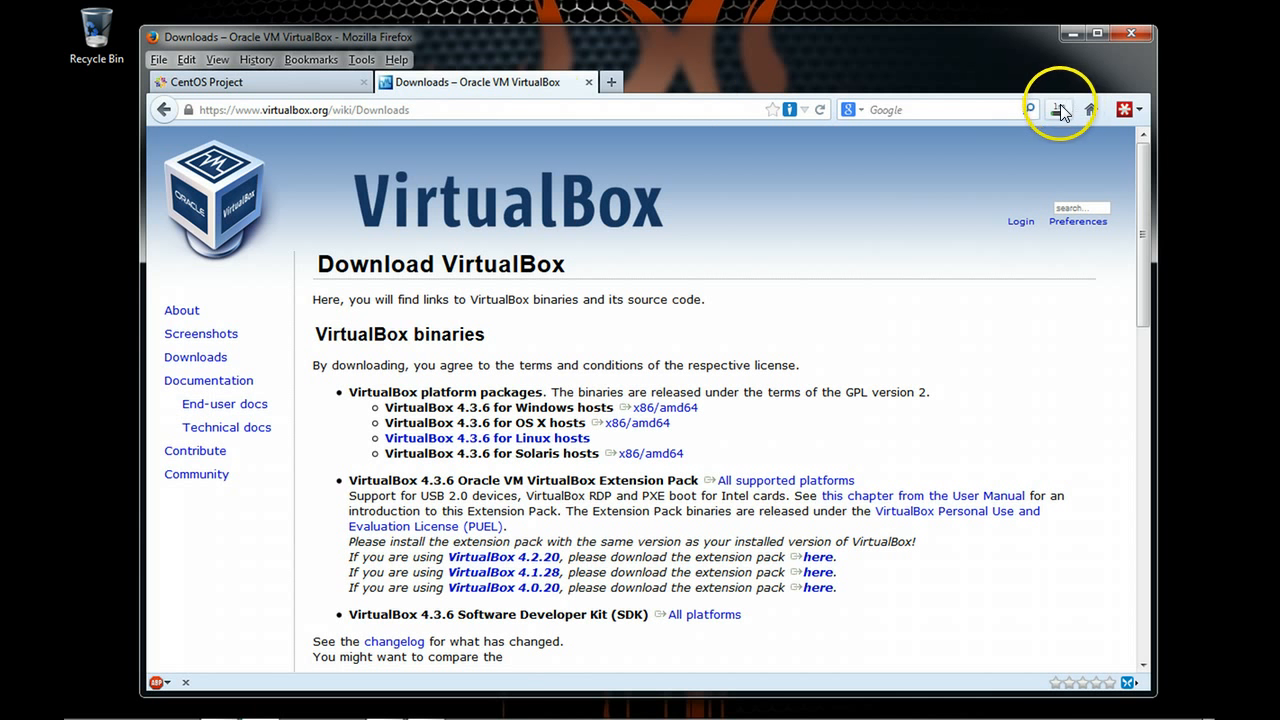
{"action": "left_click", "coordinate": [82, 705]}
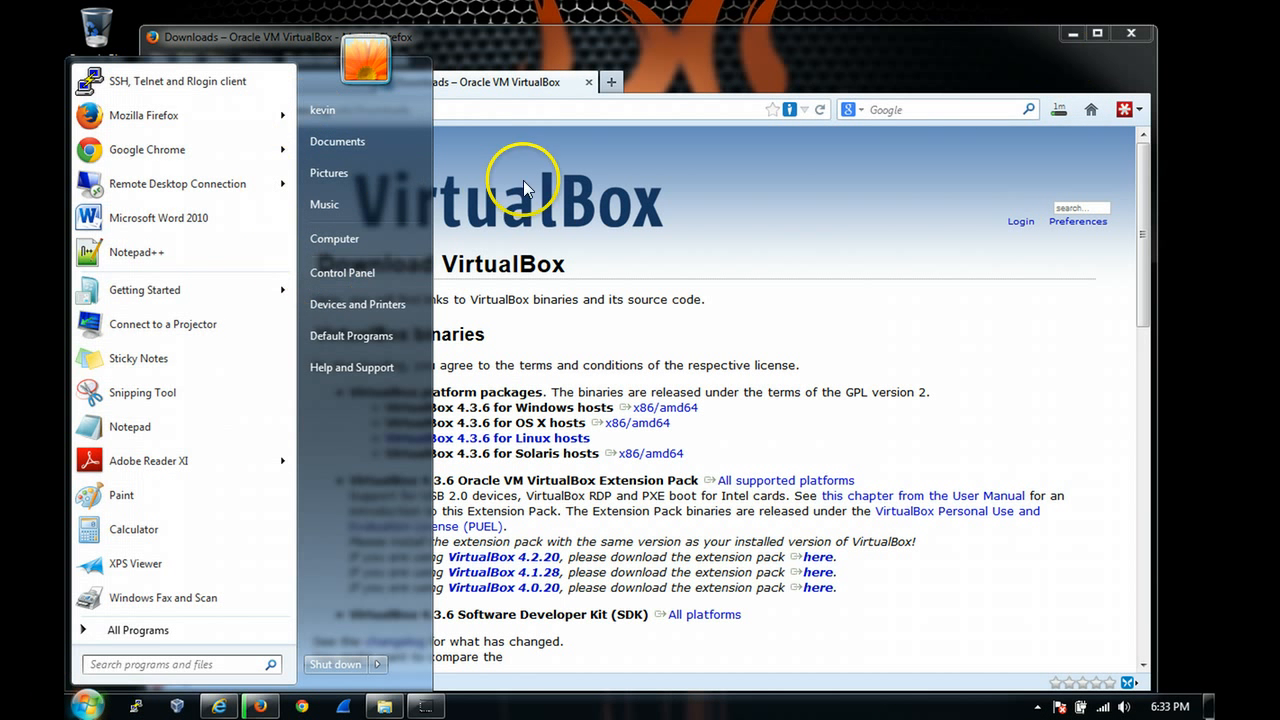
{"action": "left_click", "coordinate": [758, 70]}
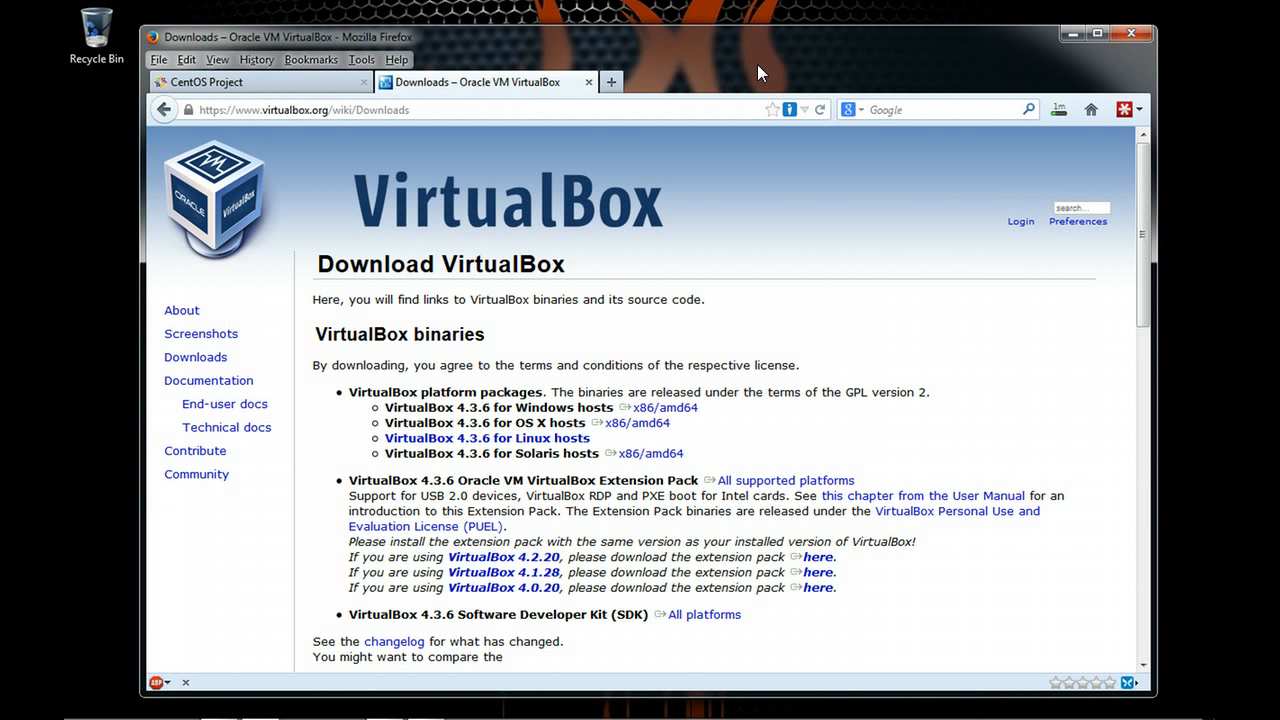
Run the VirtualBox-4.3.6-91406-Win installer from the Downloads folder and continue past the setup wizard's welcome page.
{"action": "mouse_move", "coordinate": [297, 712]}
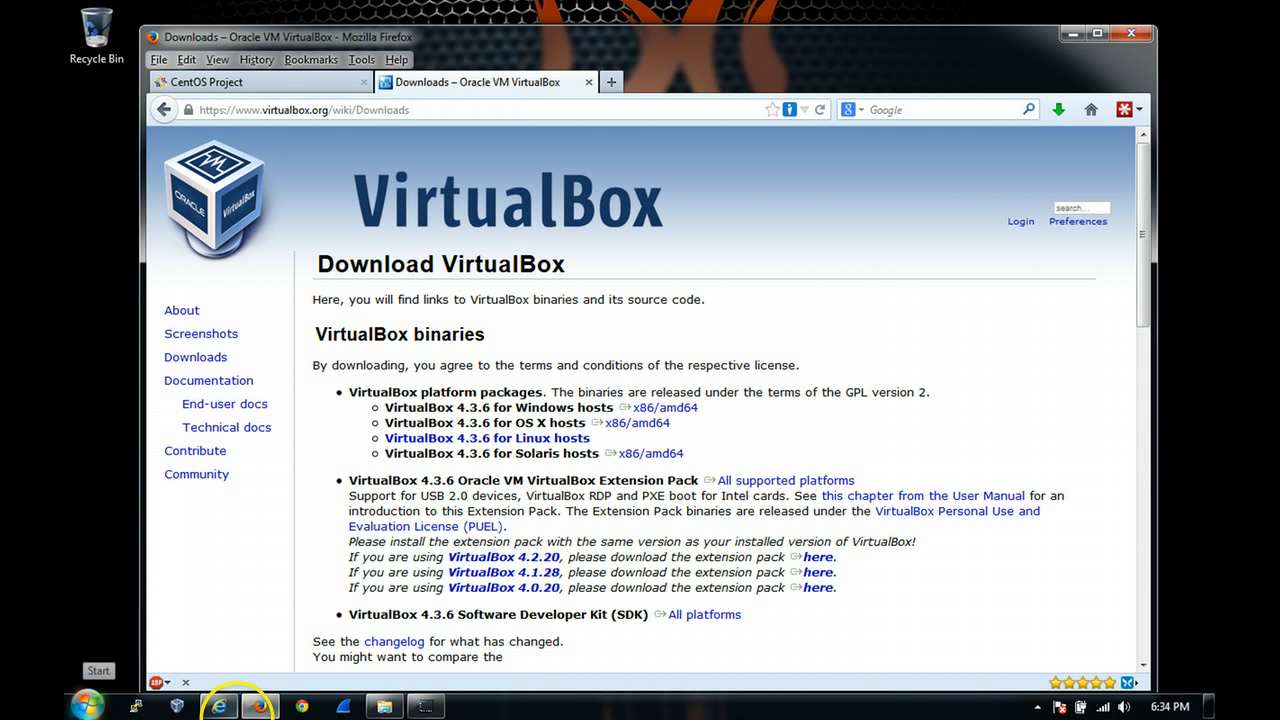
{"action": "left_click", "coordinate": [384, 706]}
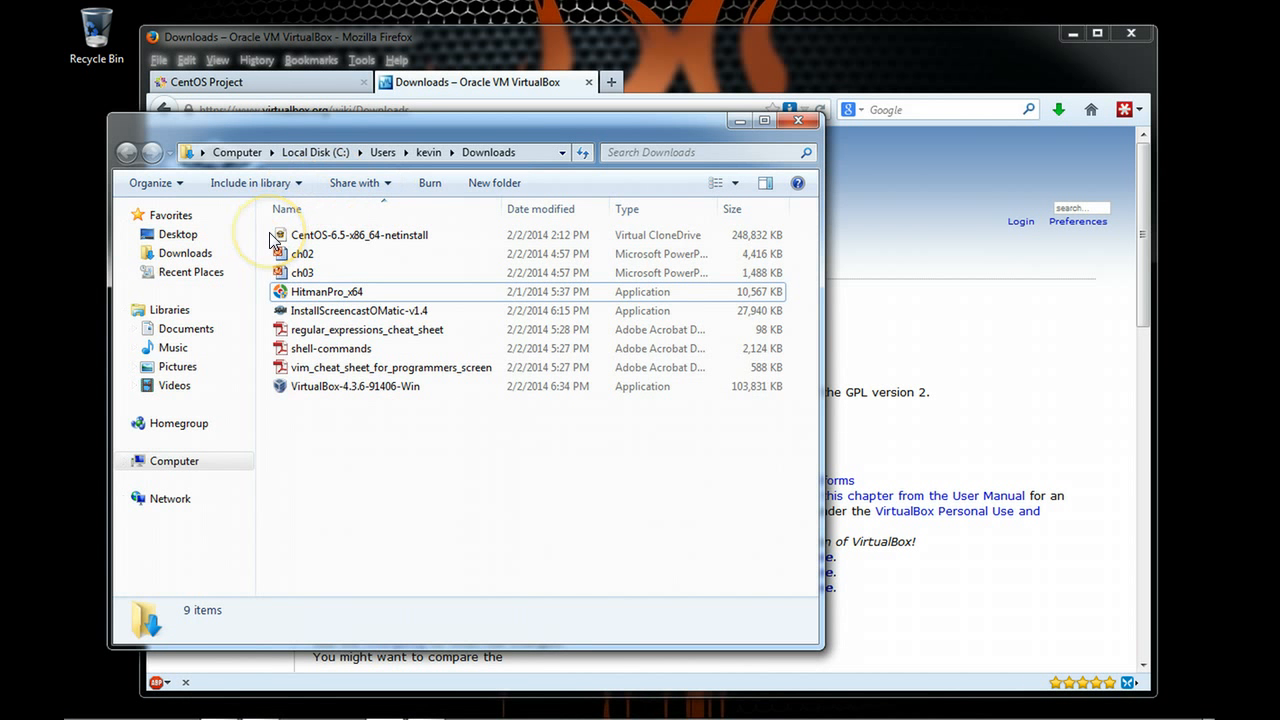
{"action": "double_click", "coordinate": [309, 387]}
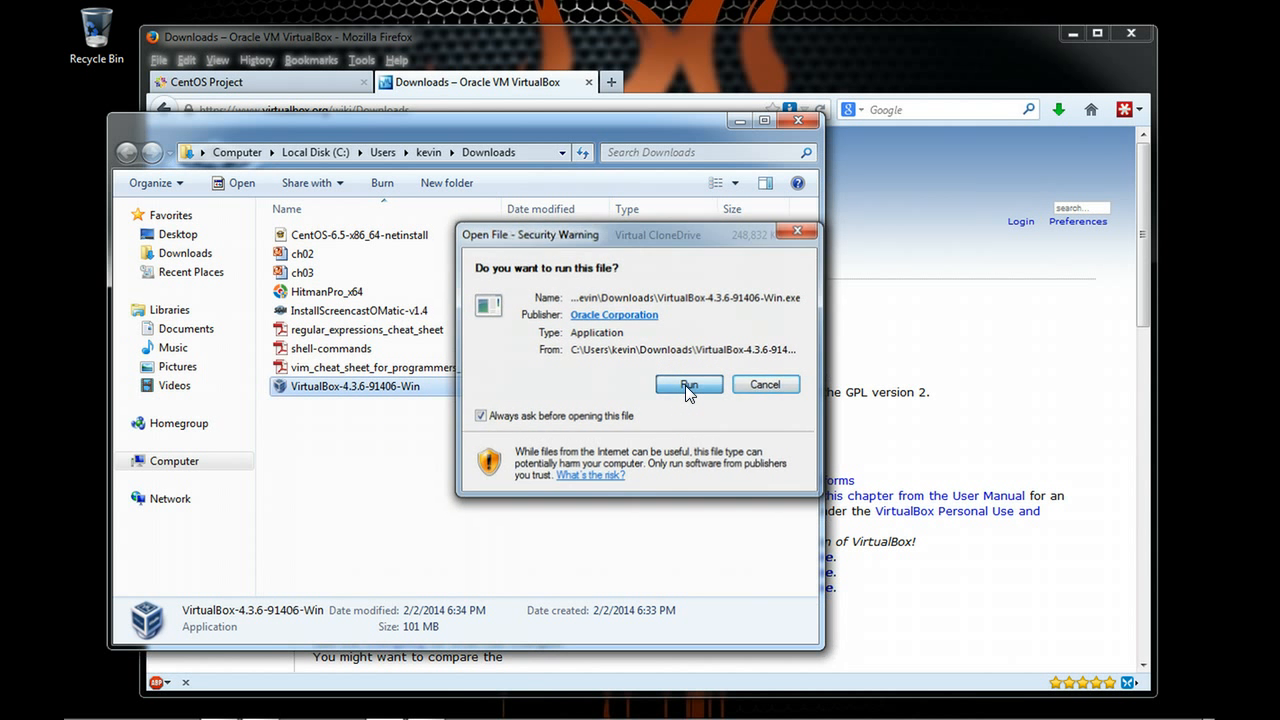
{"action": "left_click", "coordinate": [688, 386]}
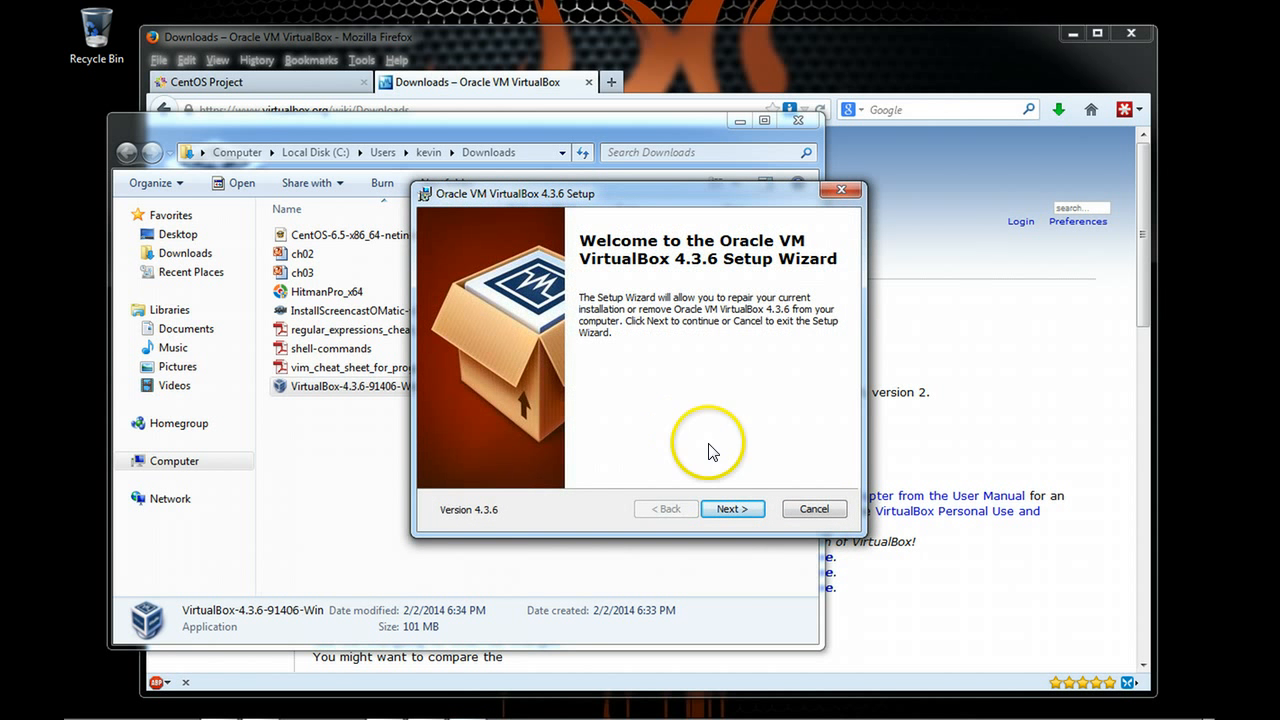
{"action": "left_click", "coordinate": [730, 509]}
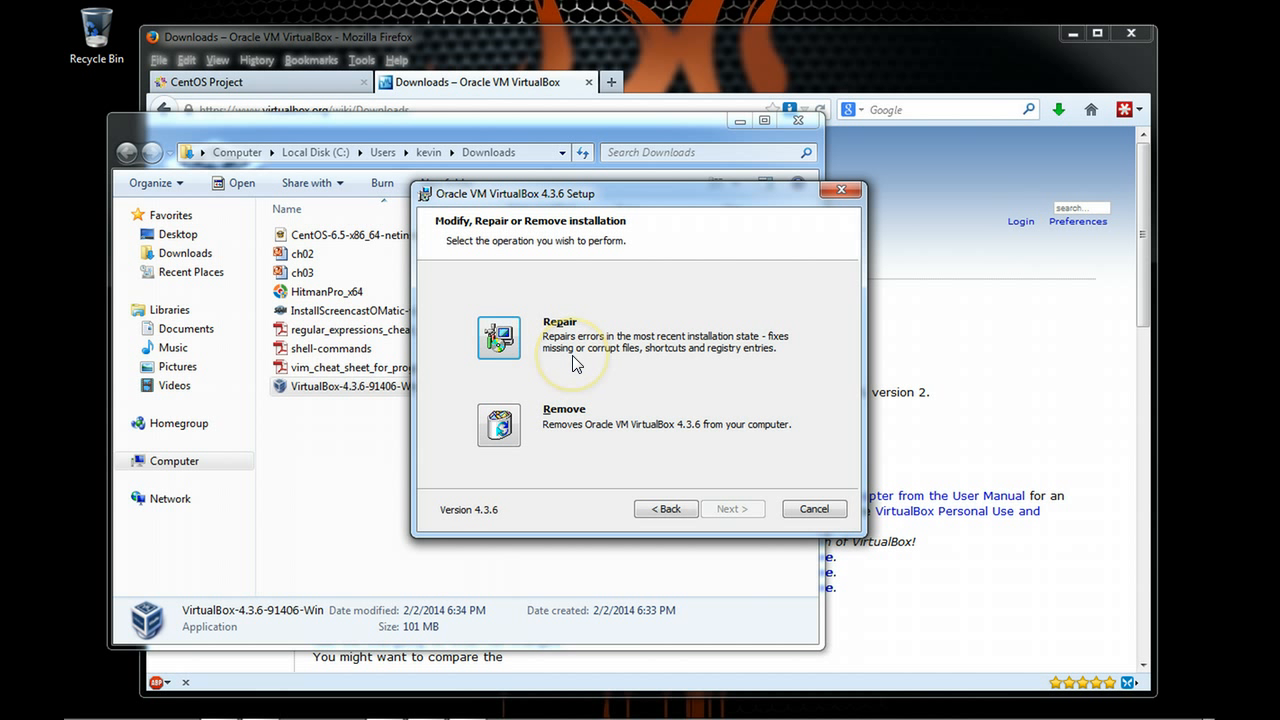
Cancel the VirtualBox 4.3.6 setup without repairing or removing the installation and exit the wizard.
{"action": "left_click", "coordinate": [843, 190]}
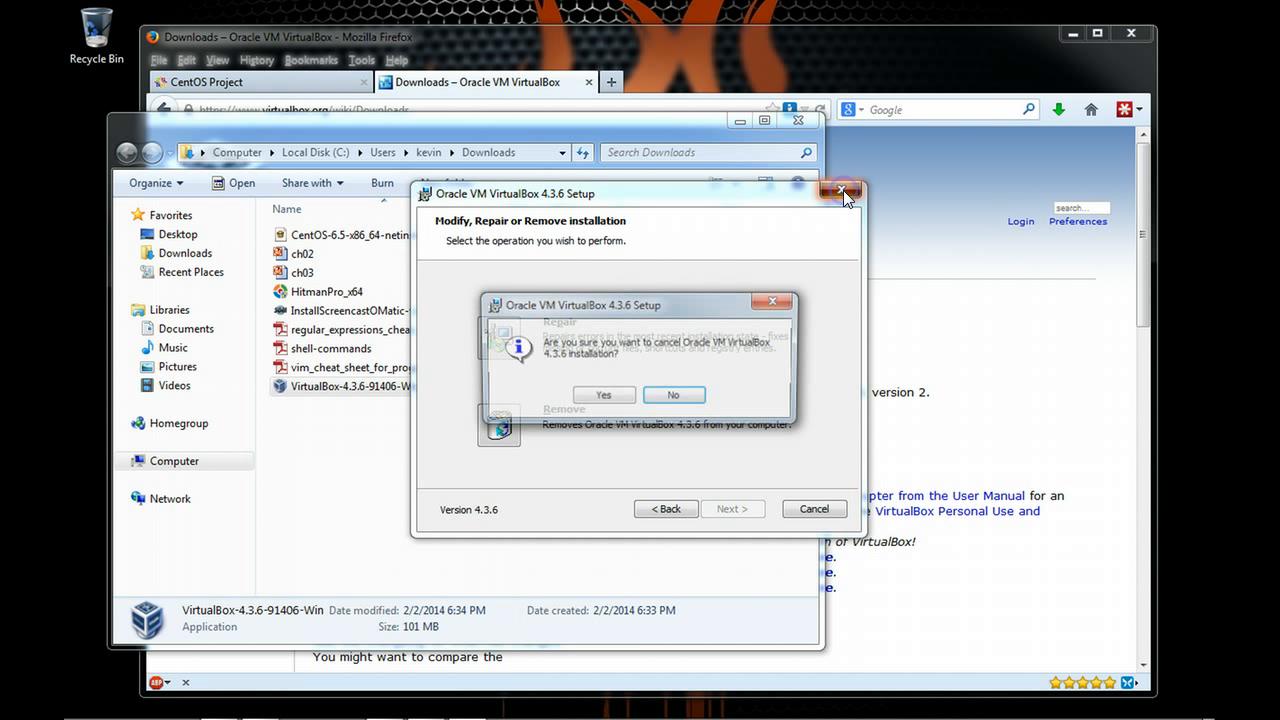
{"action": "left_click", "coordinate": [670, 398]}
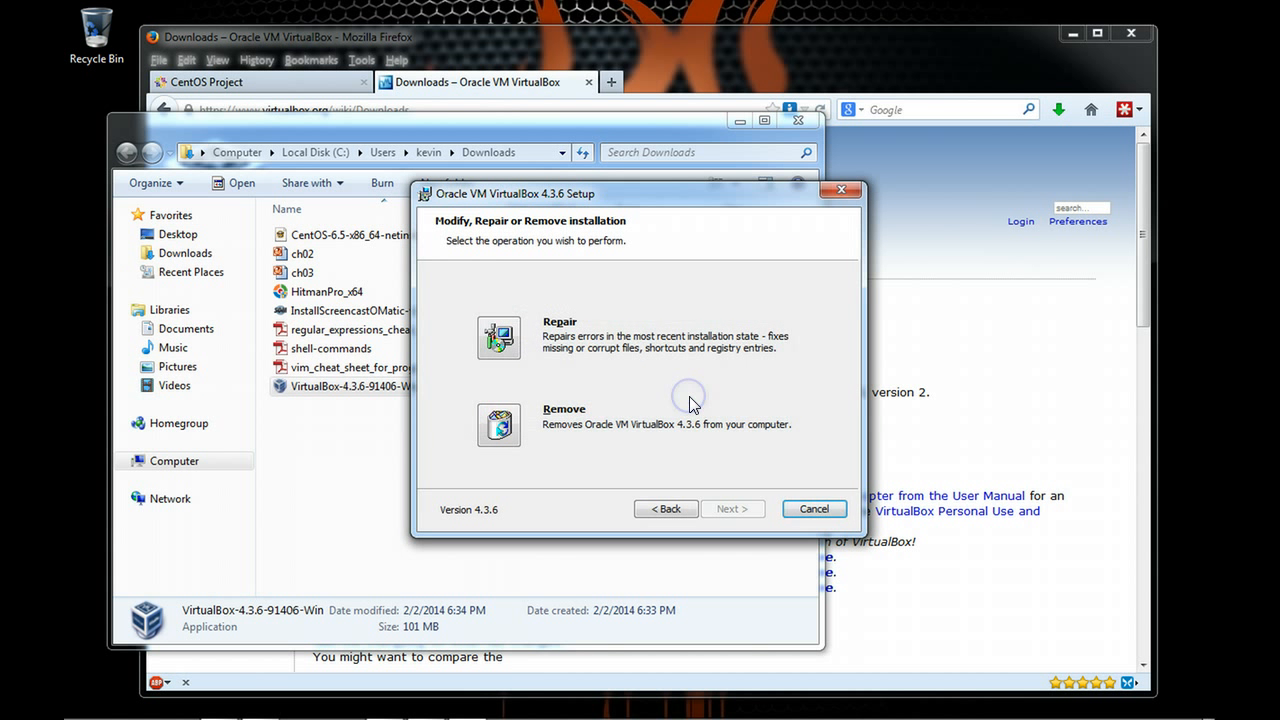
{"action": "left_click", "coordinate": [810, 510]}
{"action": "left_click", "coordinate": [599, 390]}
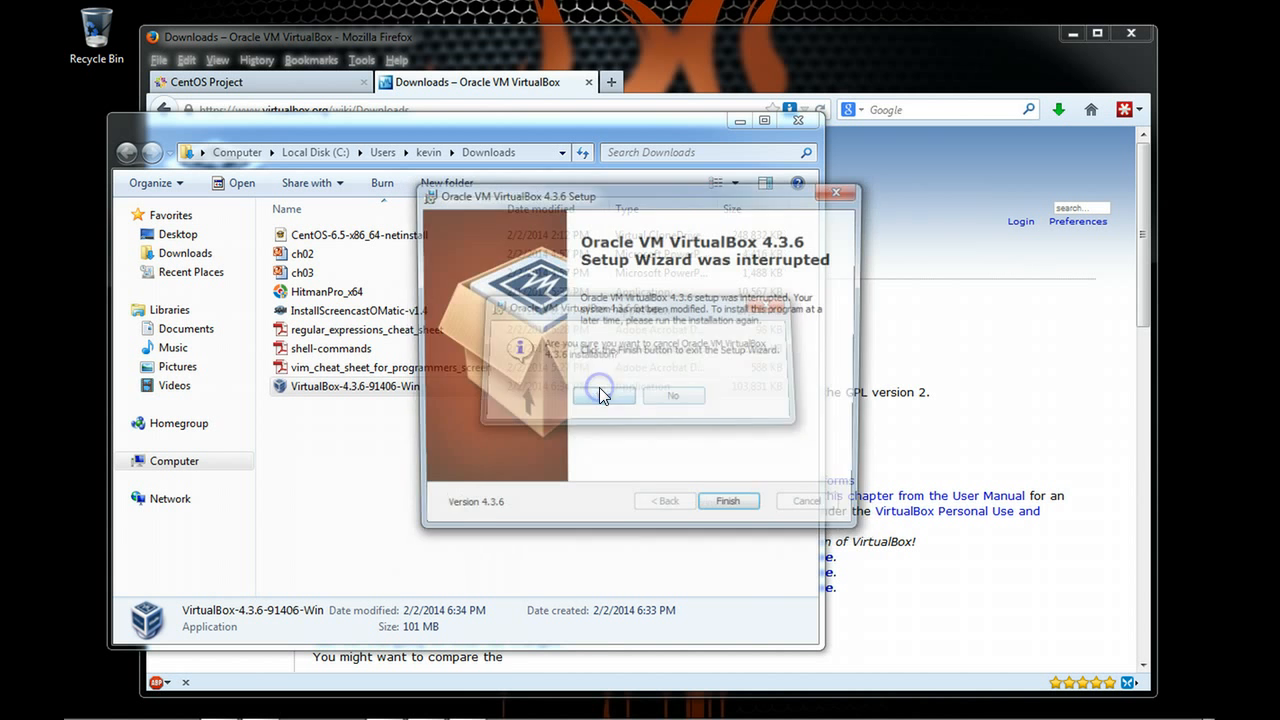
{"action": "left_click", "coordinate": [734, 509]}
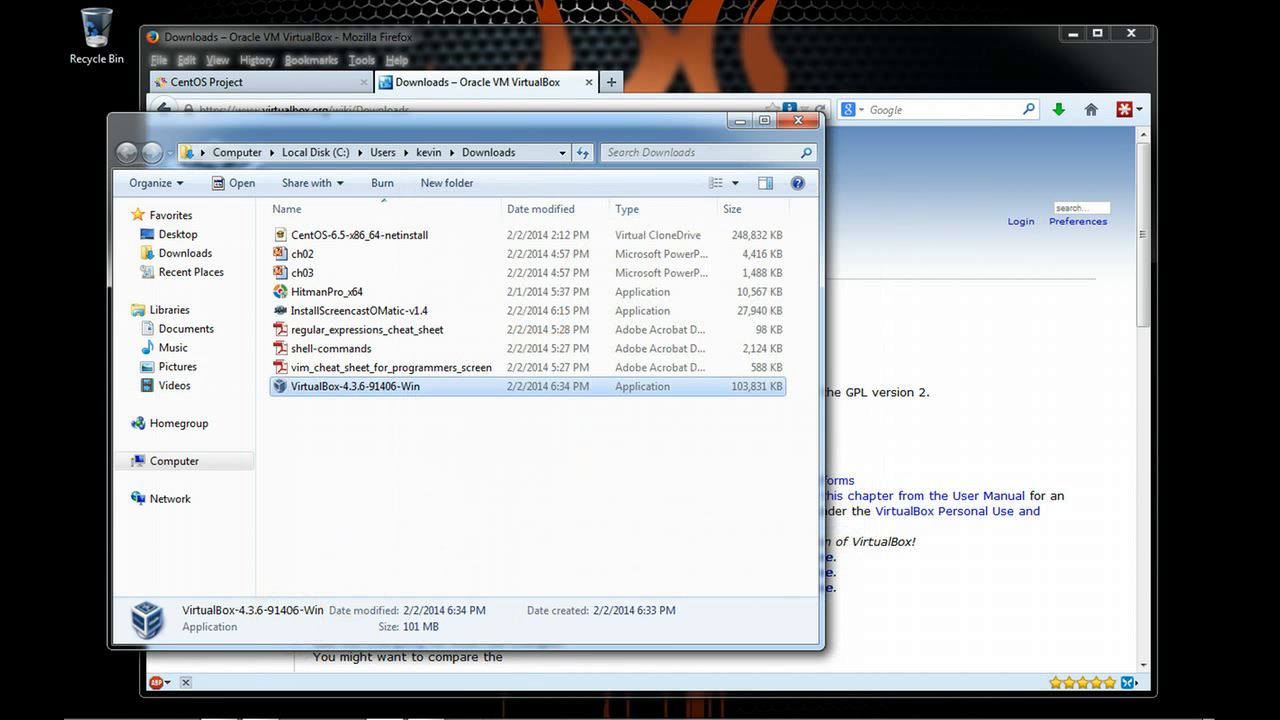
Locate the installed Oracle VM VirtualBox program and launch the VirtualBox Manager.
{"action": "left_click", "coordinate": [86, 705]}
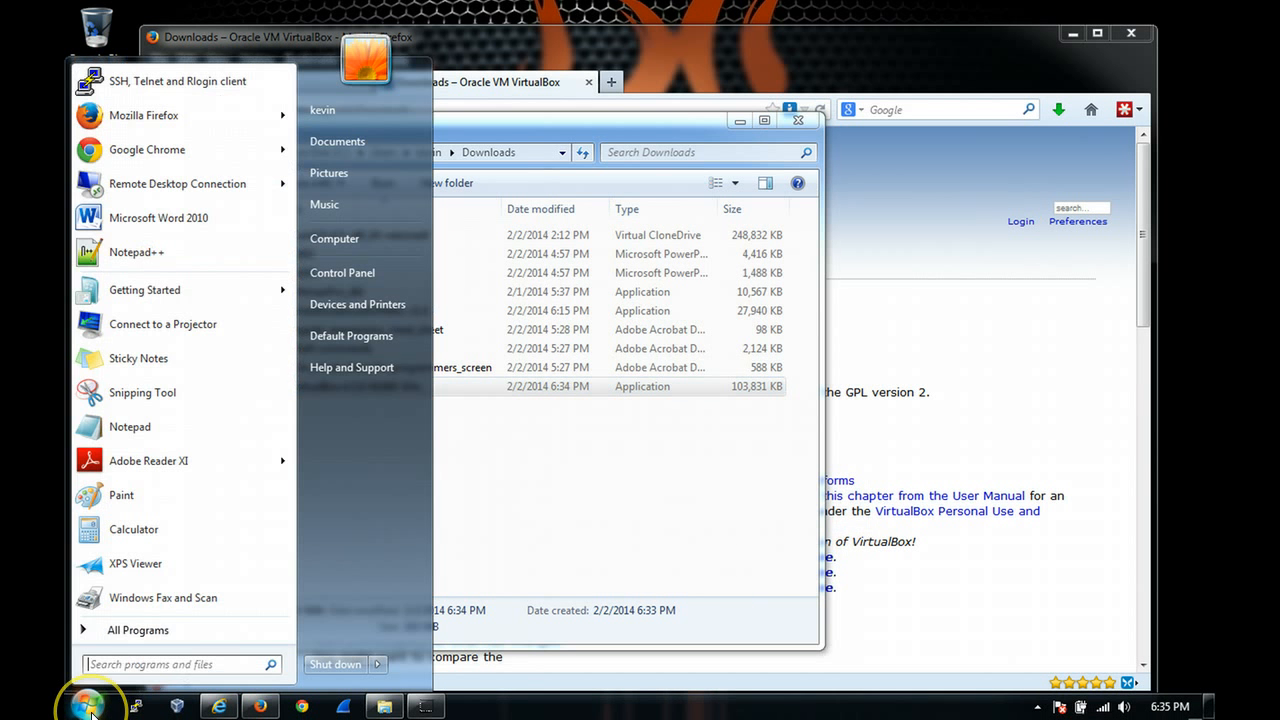
{"action": "left_click", "coordinate": [115, 630]}
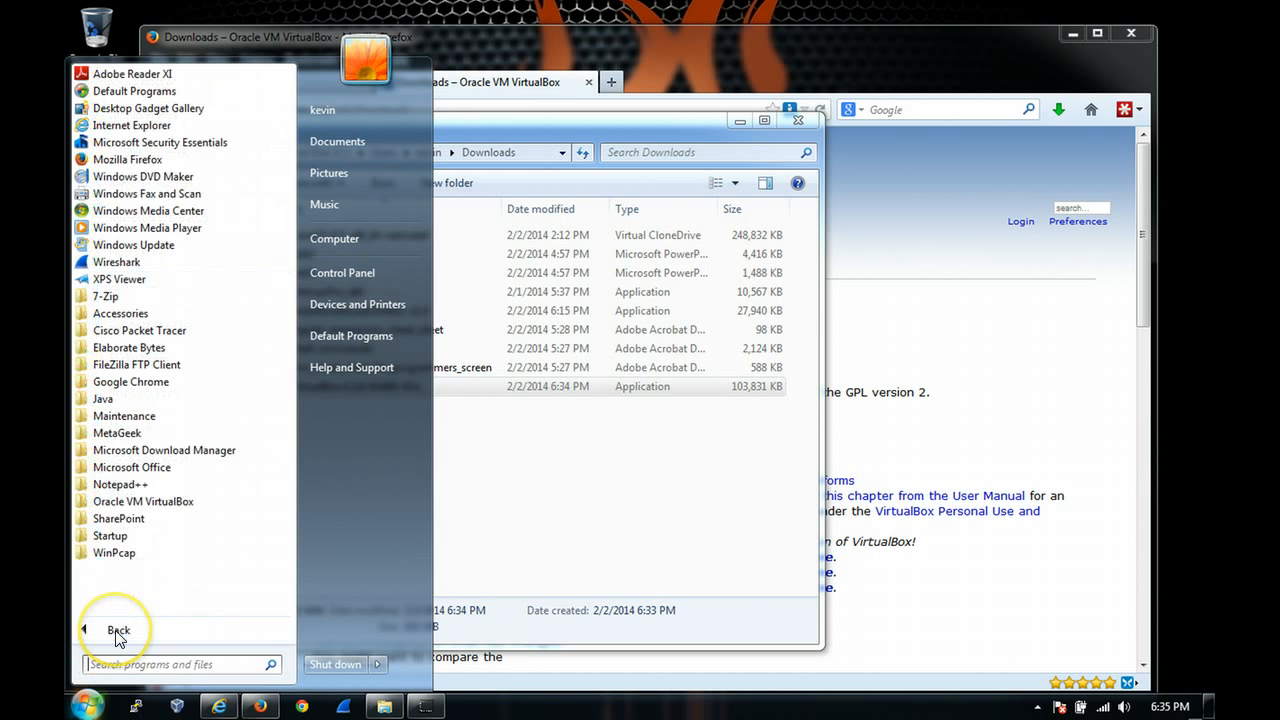
{"action": "left_click", "coordinate": [115, 502]}
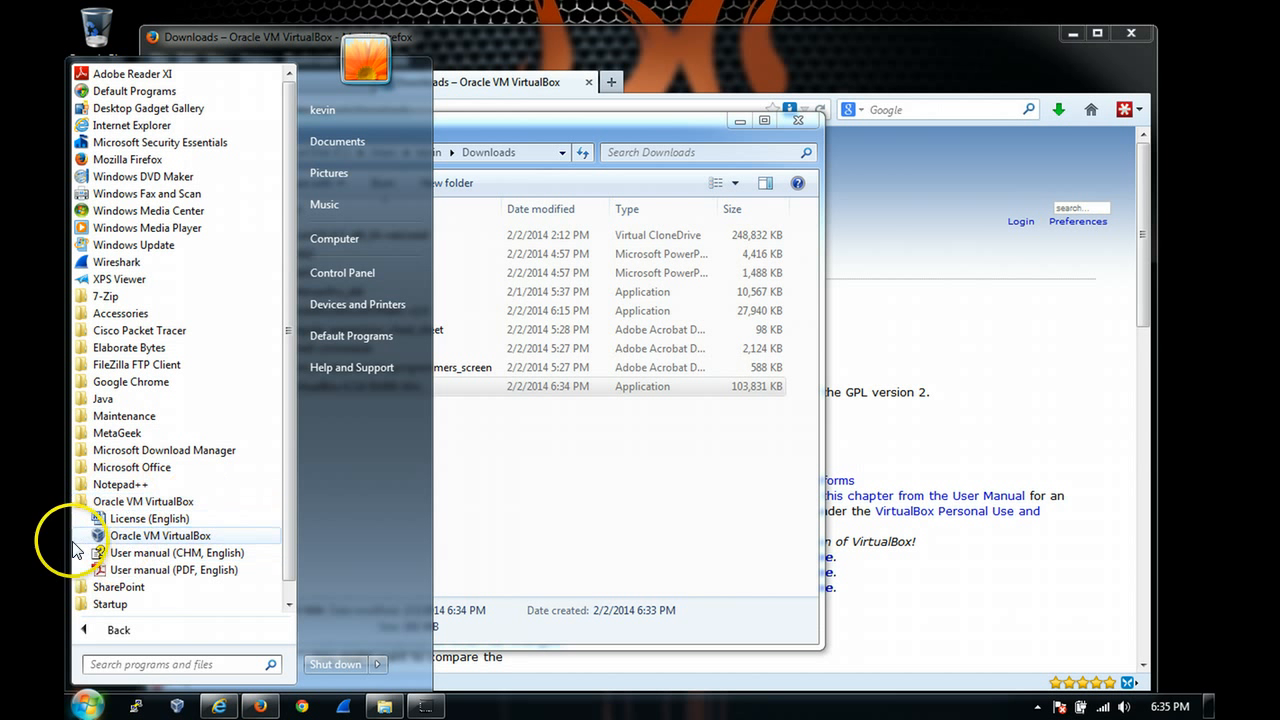
{"action": "right_click", "coordinate": [109, 539]}
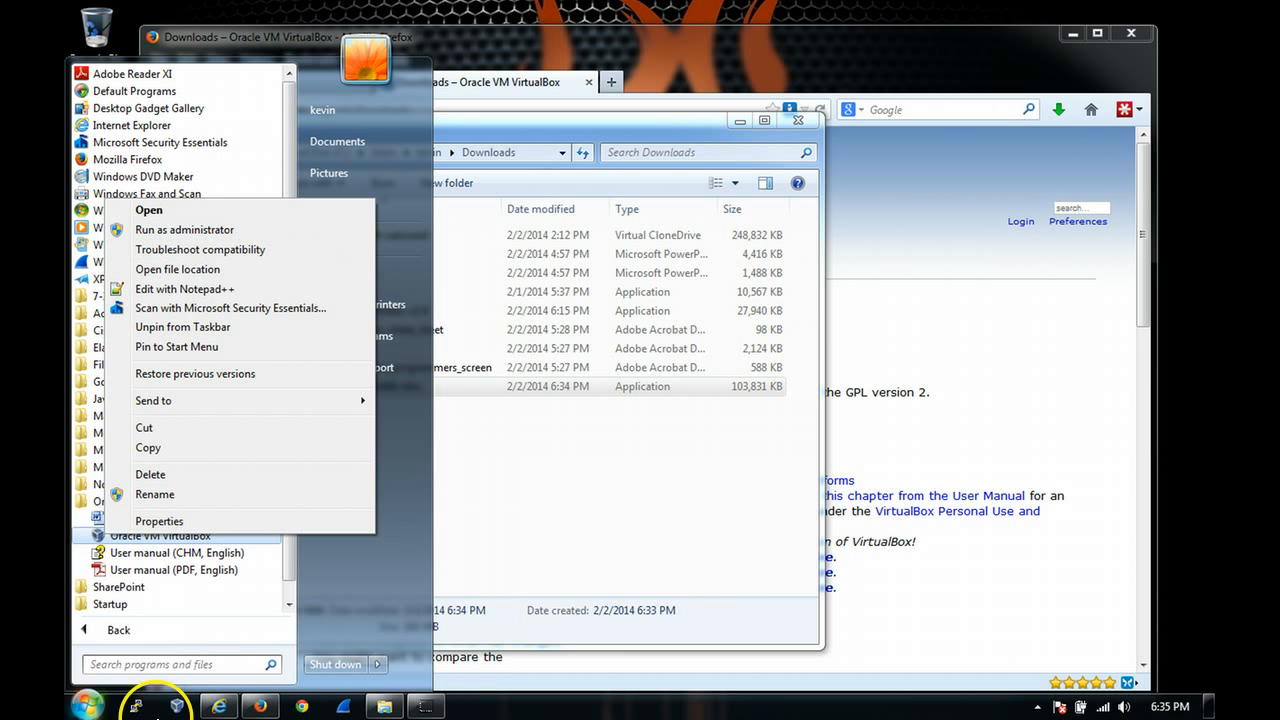
{"action": "left_click", "coordinate": [177, 706]}
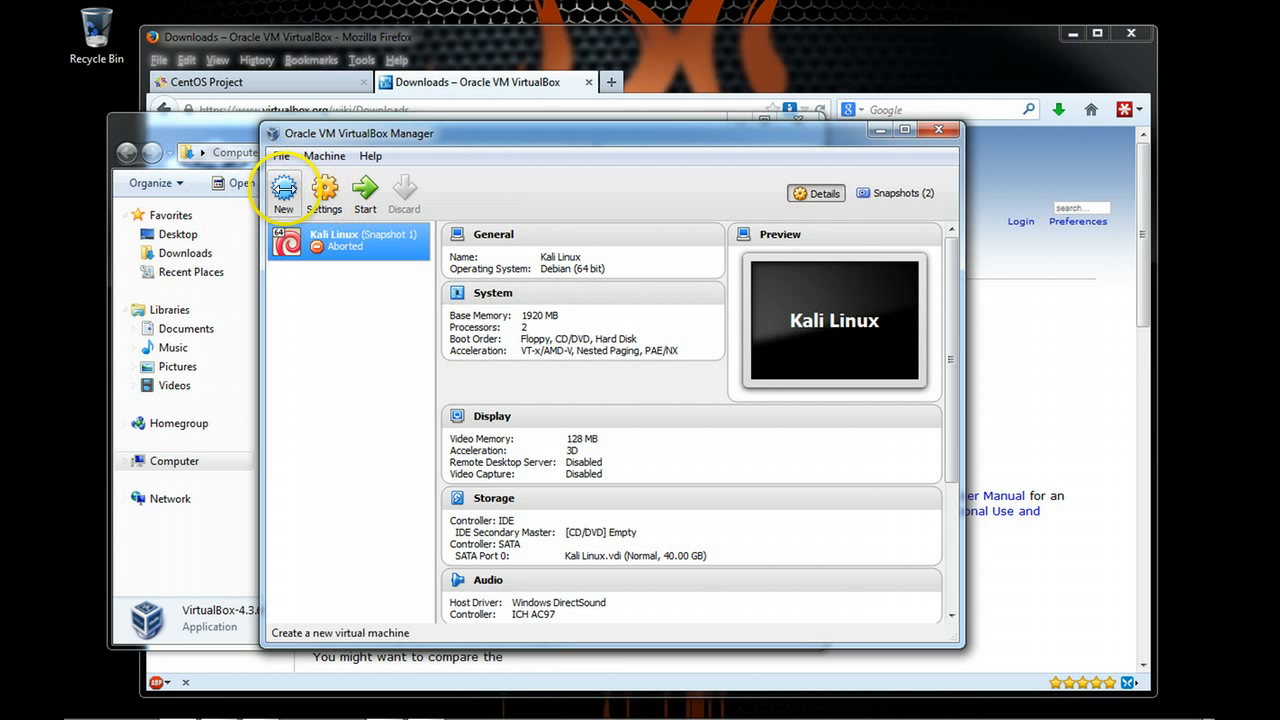
Start a new virtual machine named Centos-6.5 with type Linux and version Red Hat (64 bit).
{"action": "left_click", "coordinate": [284, 193]}
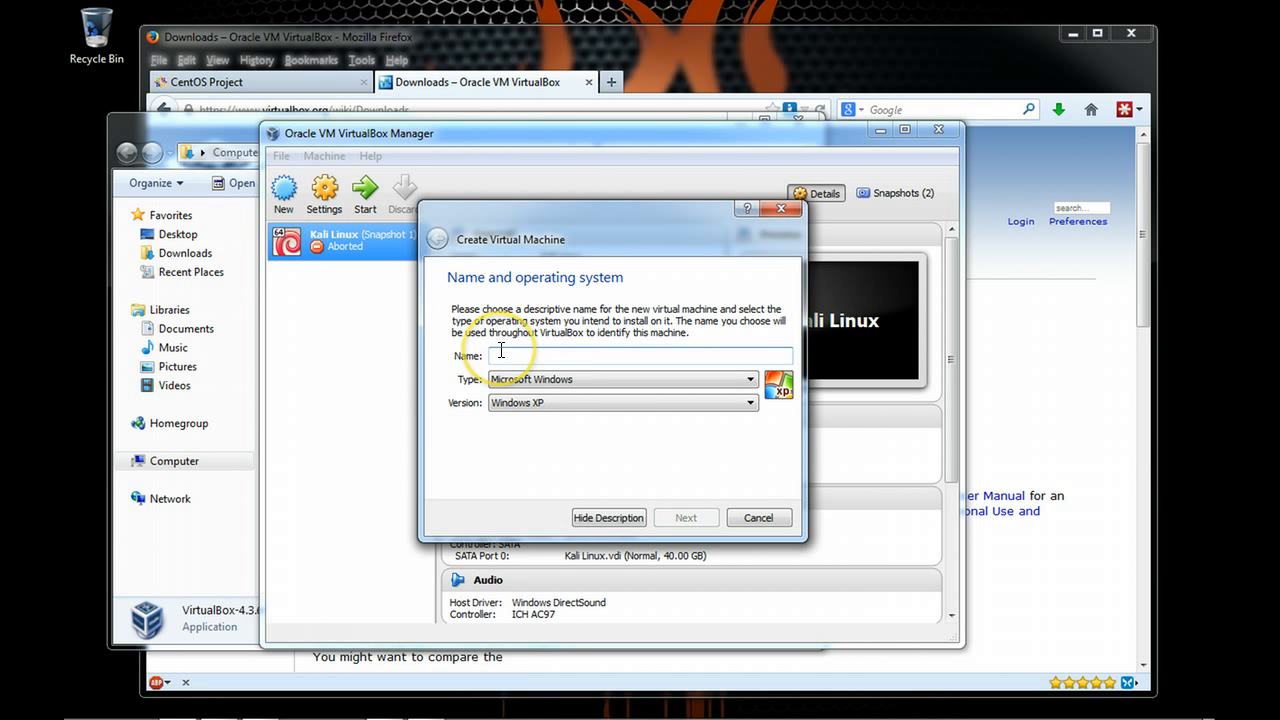
{"action": "type", "text": "Centos"}
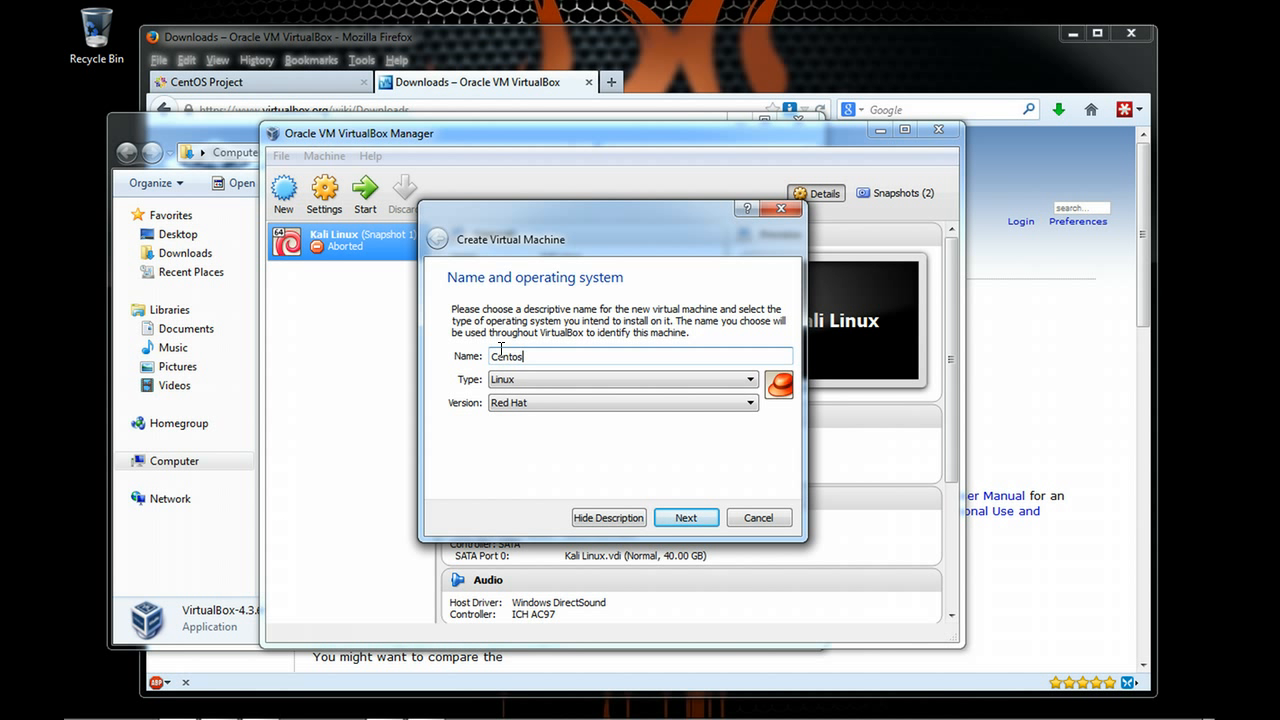
{"action": "type", "text": "-6.5"}
{"action": "left_click", "coordinate": [590, 404]}
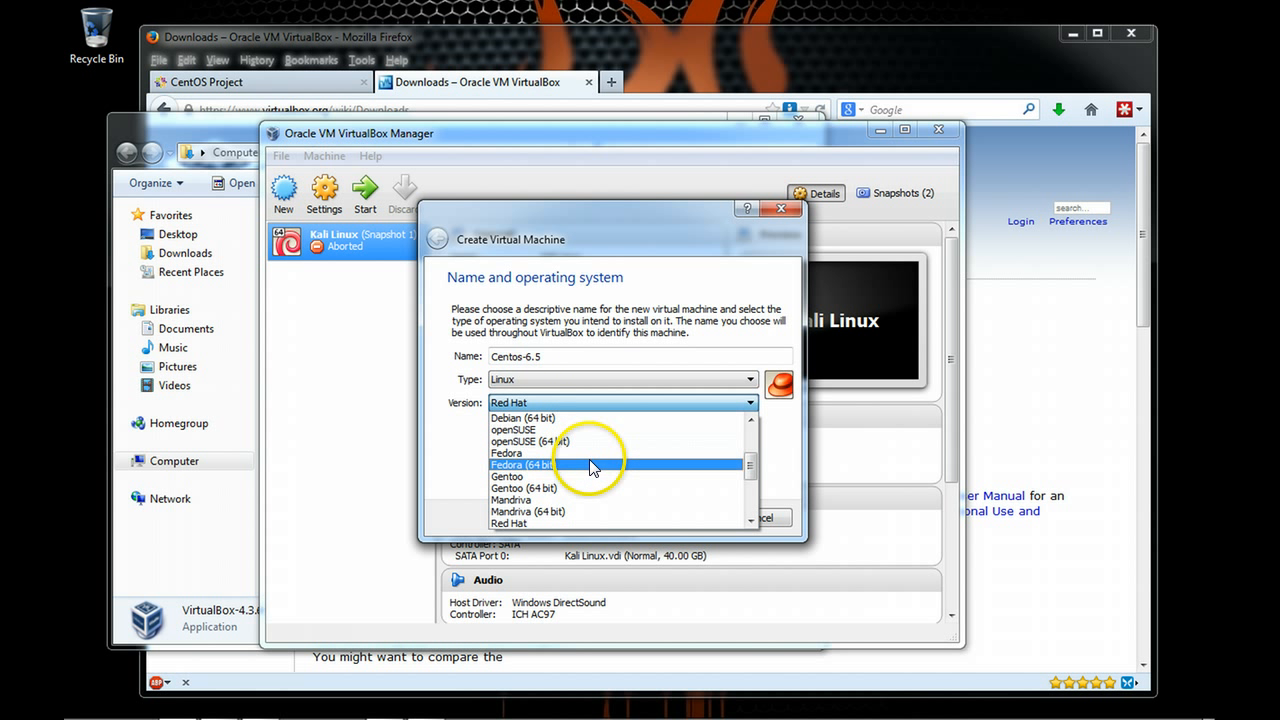
{"action": "scroll", "coordinate": [589, 459], "scroll_direction": "up", "scroll_amount": 3}
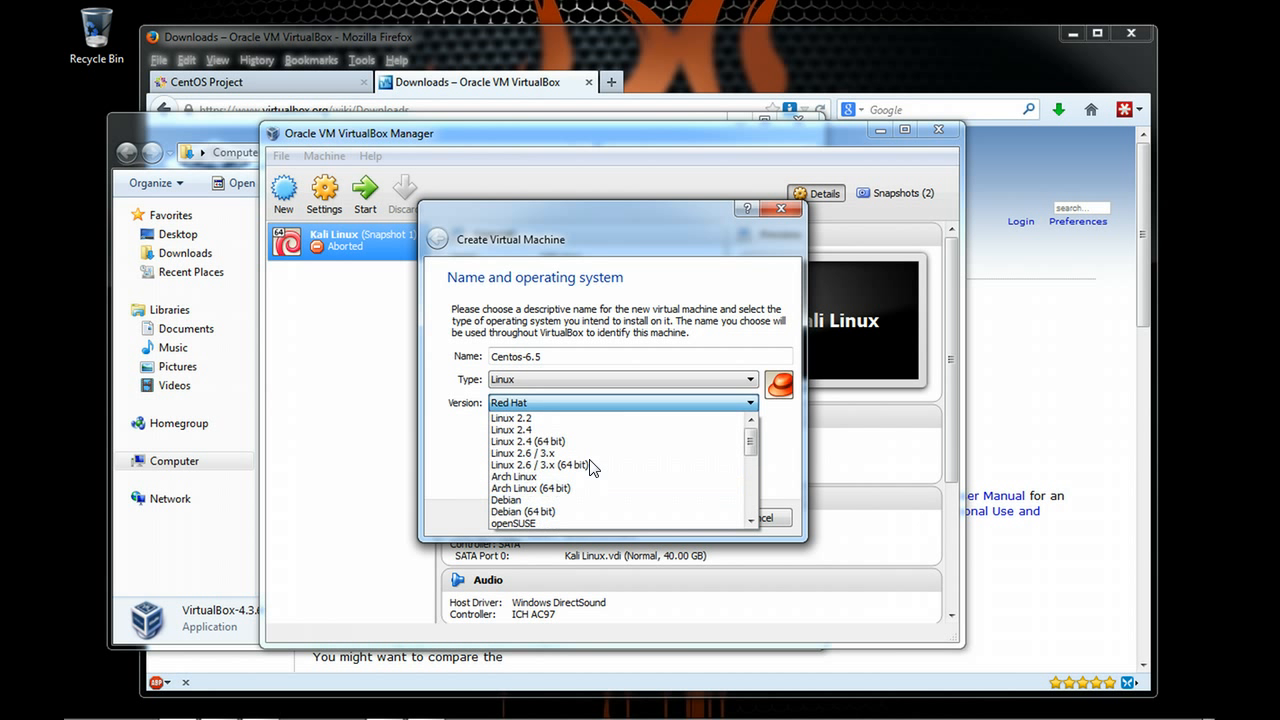
{"action": "scroll", "coordinate": [589, 459], "scroll_direction": "down", "scroll_amount": 1}
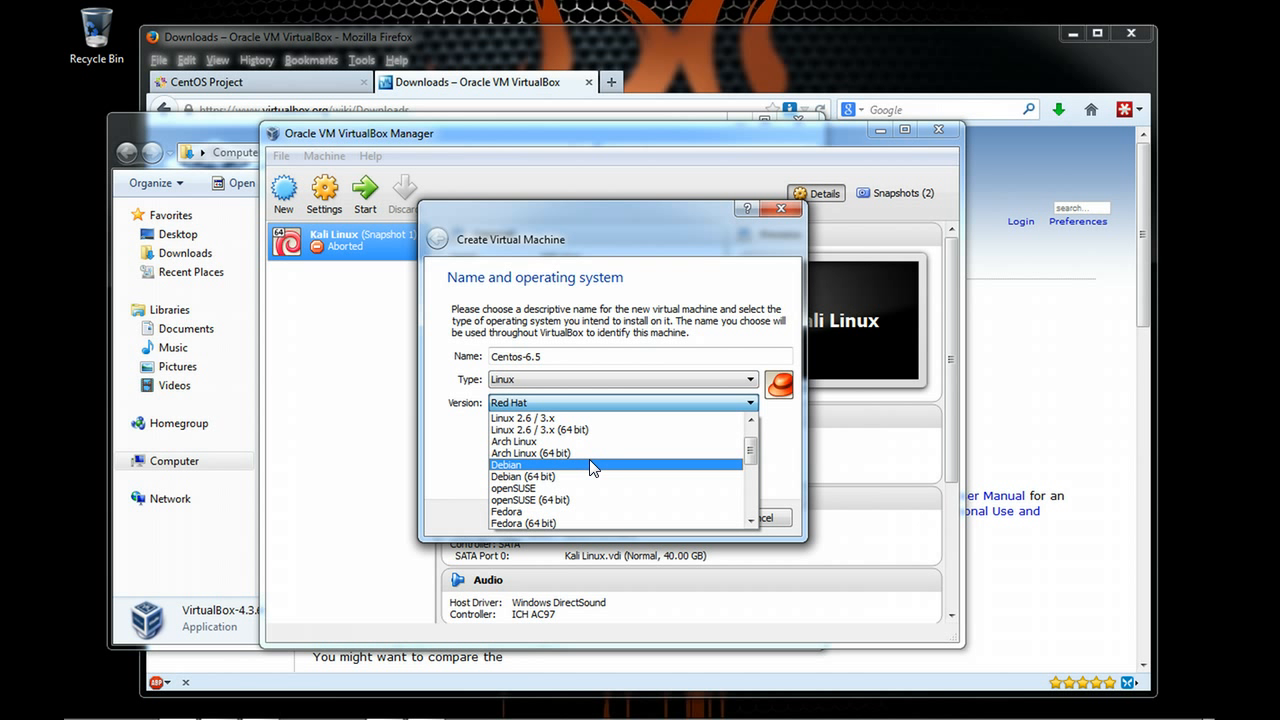
{"action": "left_click", "coordinate": [594, 488]}
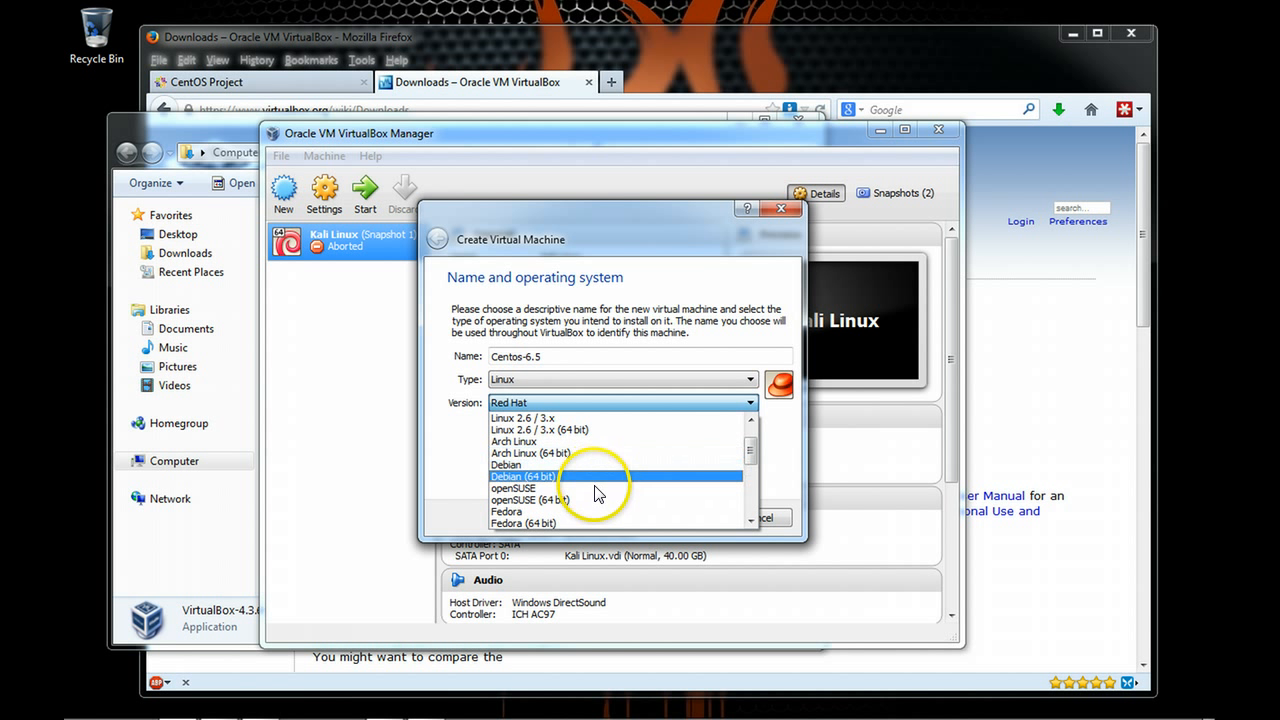
{"action": "scroll", "coordinate": [594, 493], "scroll_direction": "down", "scroll_amount": 3}
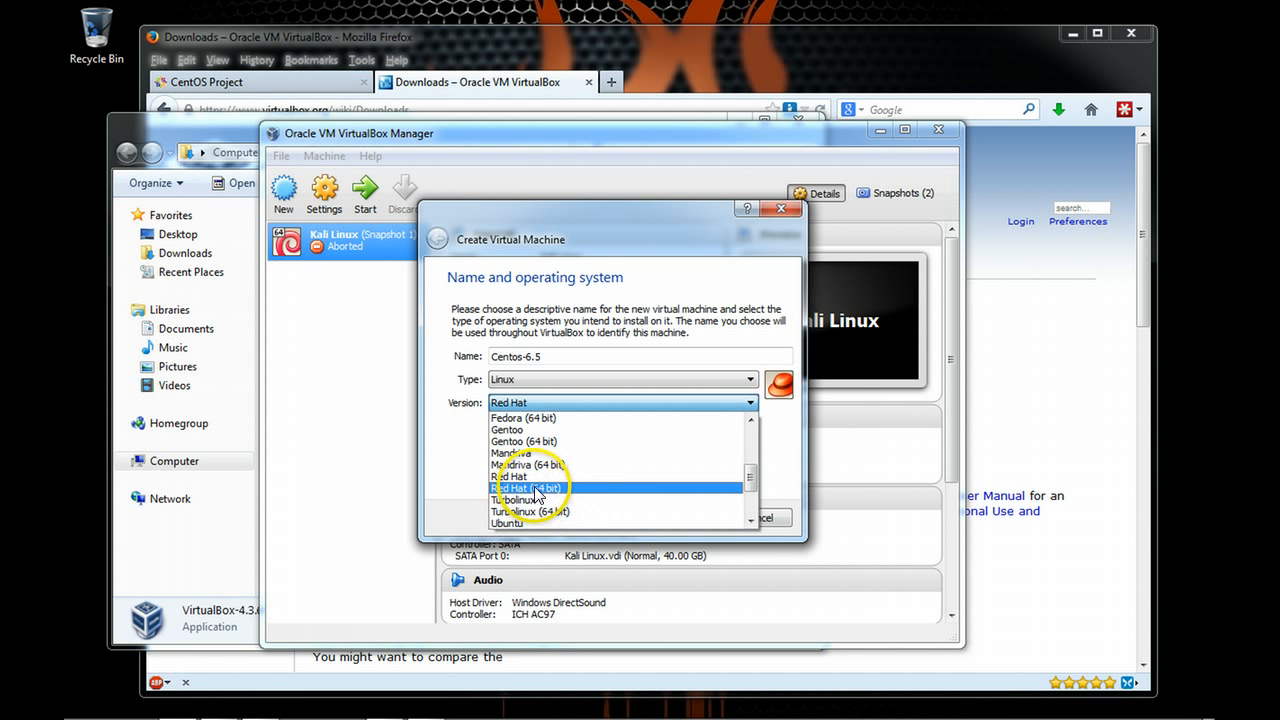
{"action": "left_click", "coordinate": [550, 489]}
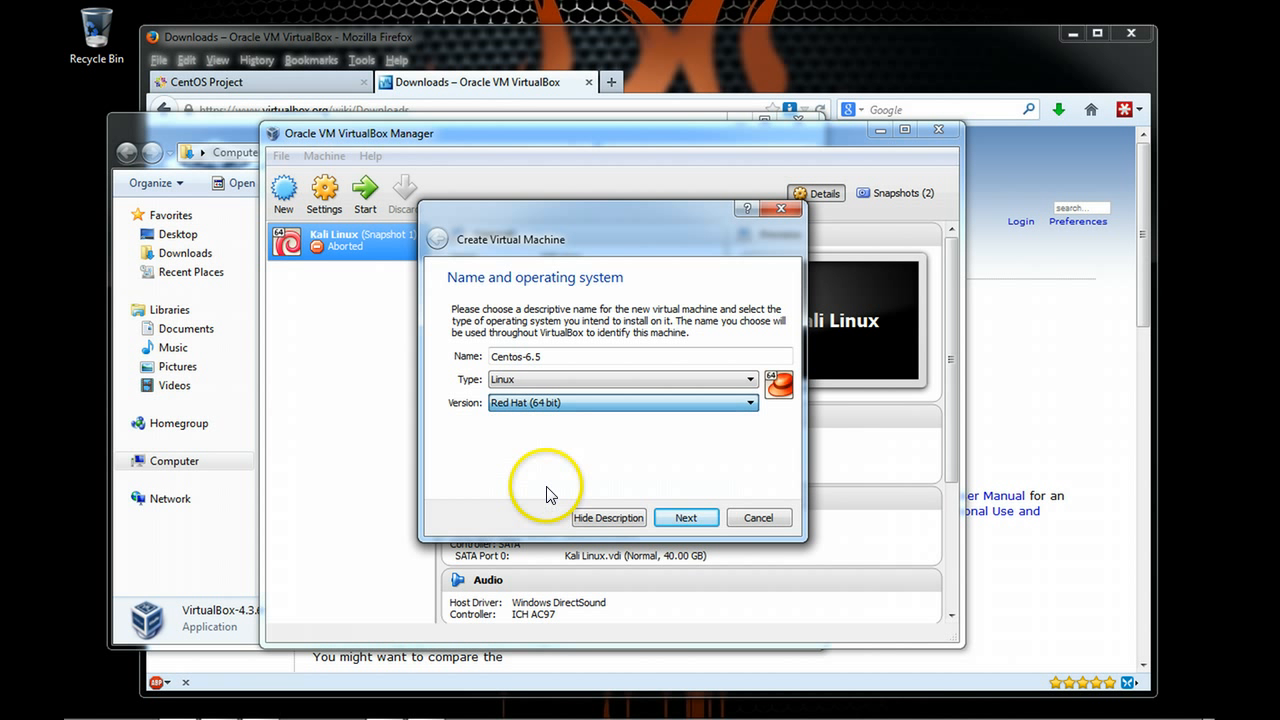
{"action": "left_click", "coordinate": [694, 518]}
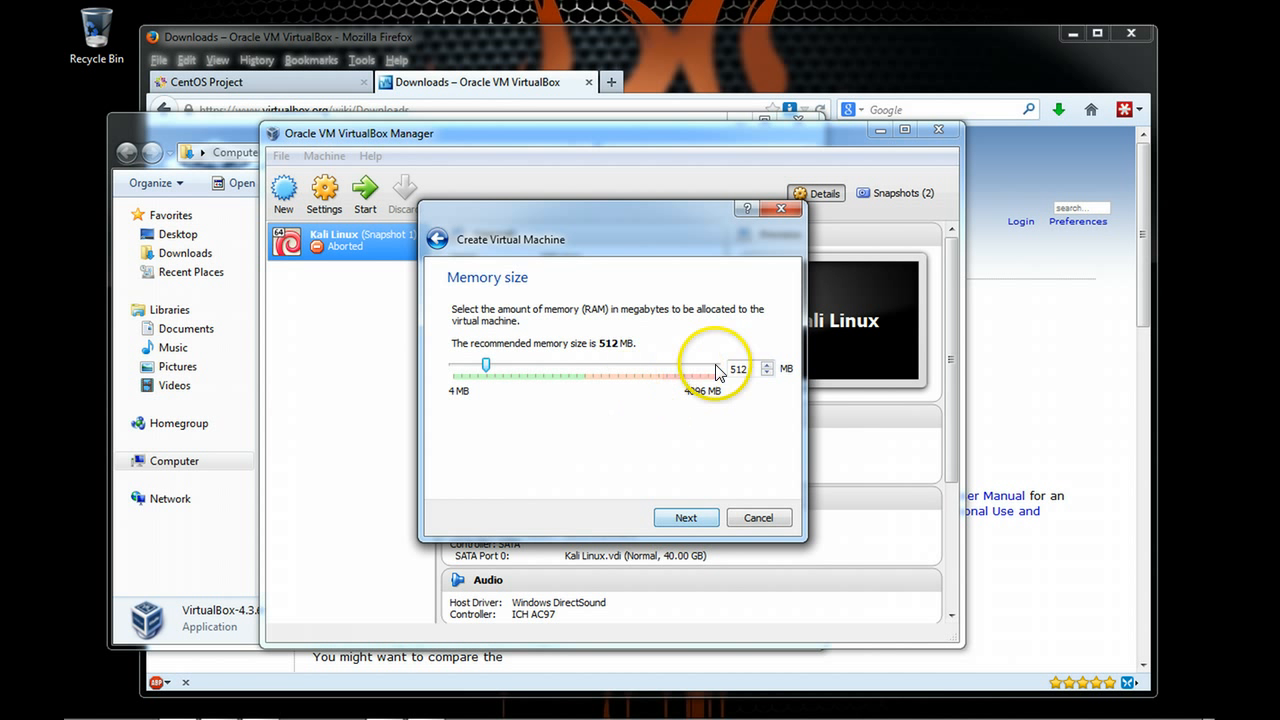
Set the new virtual machine's memory size to 1024 MB and continue to the hard drive options.
{"action": "left_click_drag", "start_coordinate": [748, 368], "coordinate": [706, 369]}
{"action": "type", "text": "1024"}
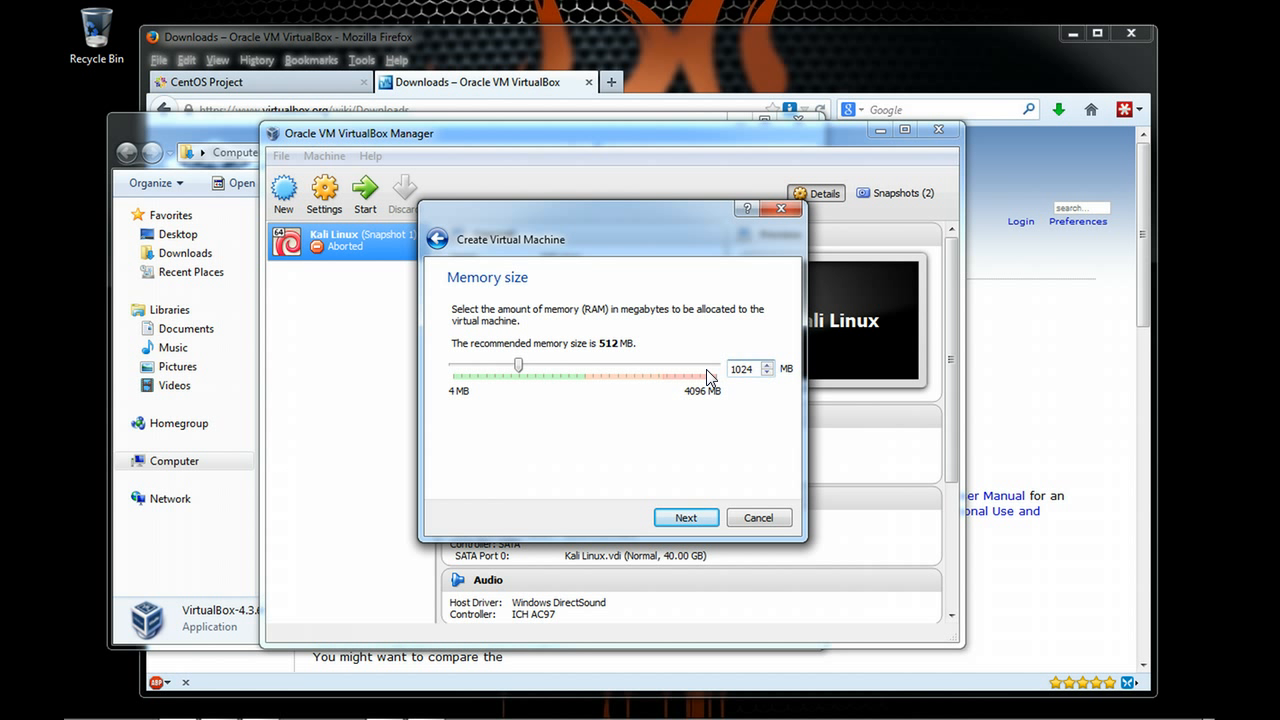
{"action": "left_click", "coordinate": [685, 517]}
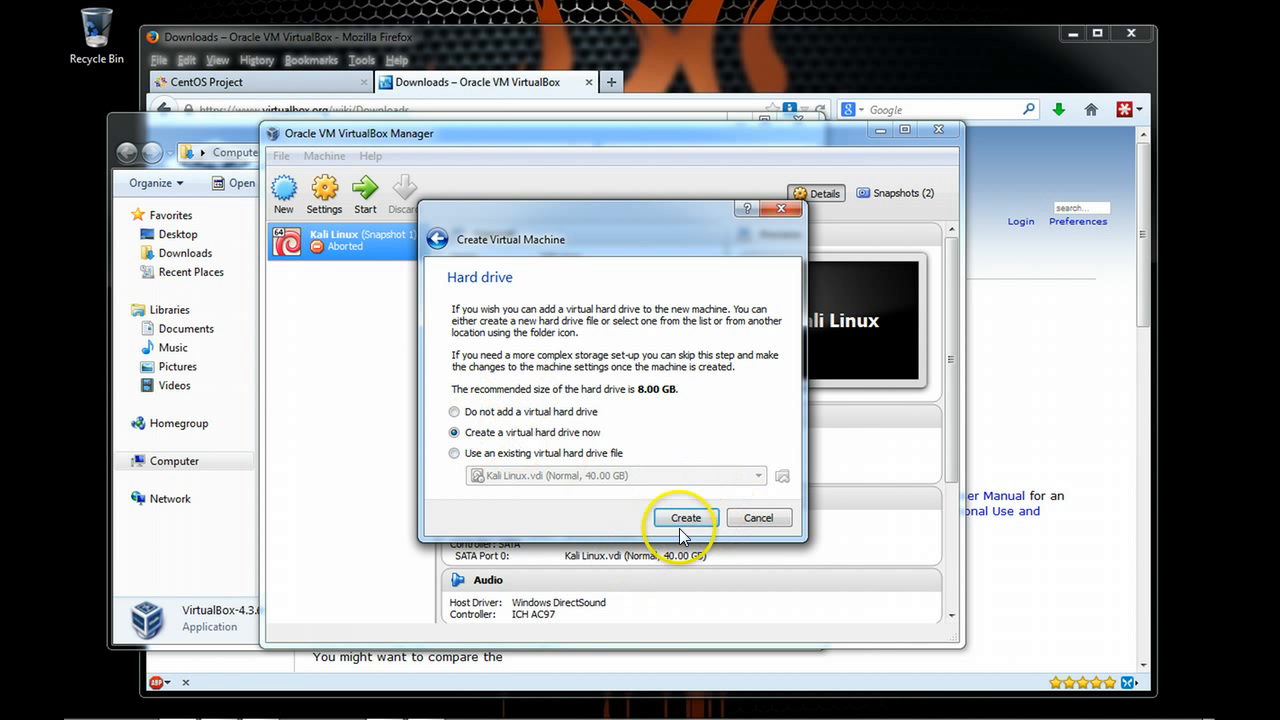
Create a new dynamically allocated VDI hard drive of 12 GB named Centos-6.5 for the virtual machine.
{"action": "left_click", "coordinate": [684, 518]}
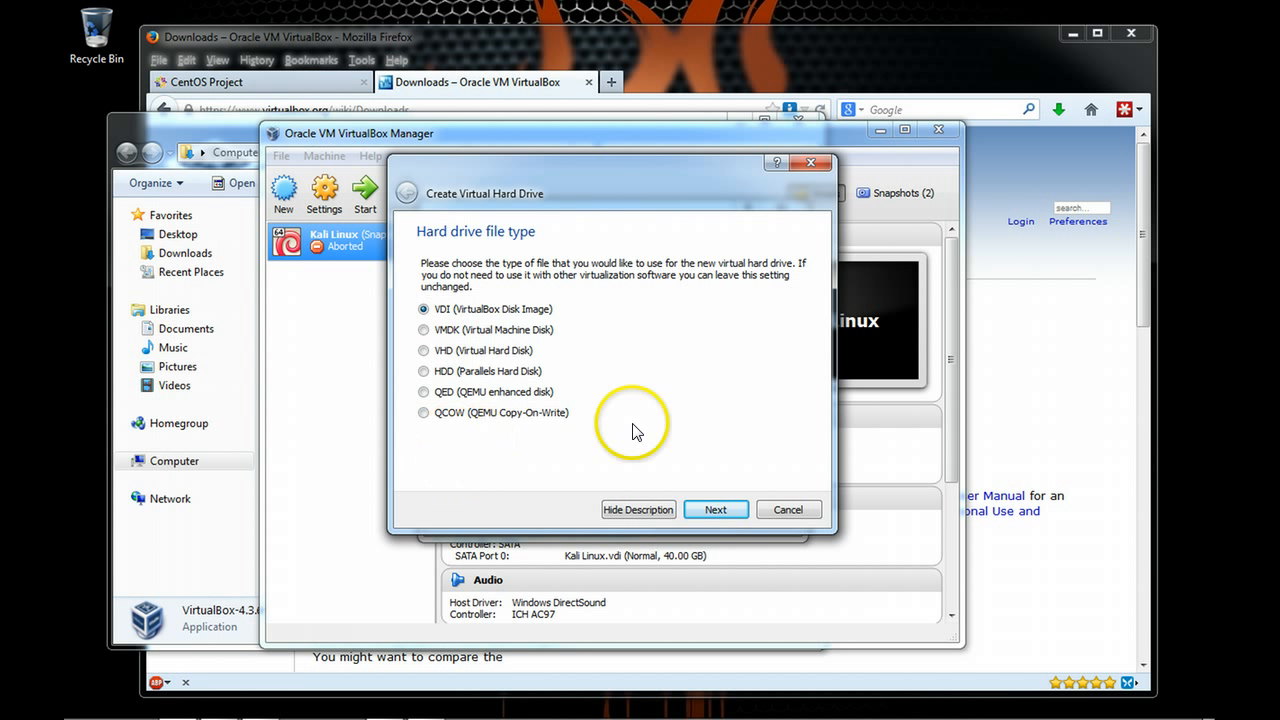
{"action": "left_click", "coordinate": [727, 510]}
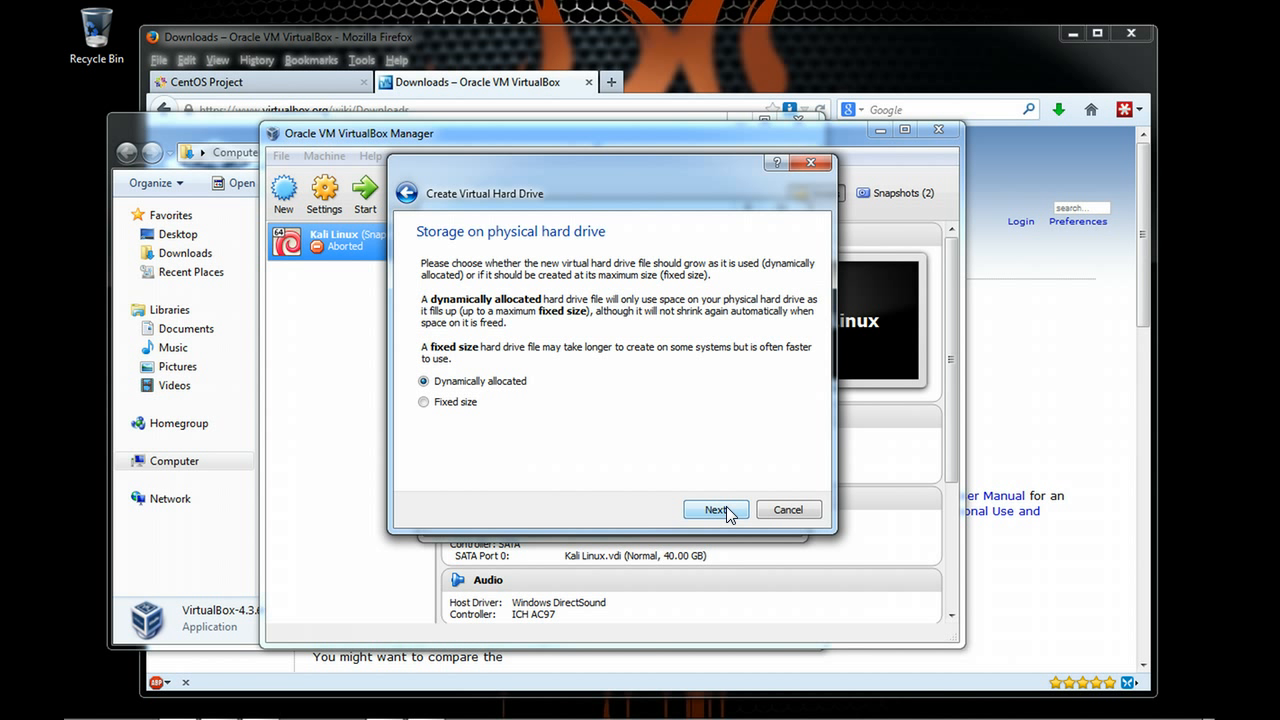
{"action": "left_click", "coordinate": [715, 509]}
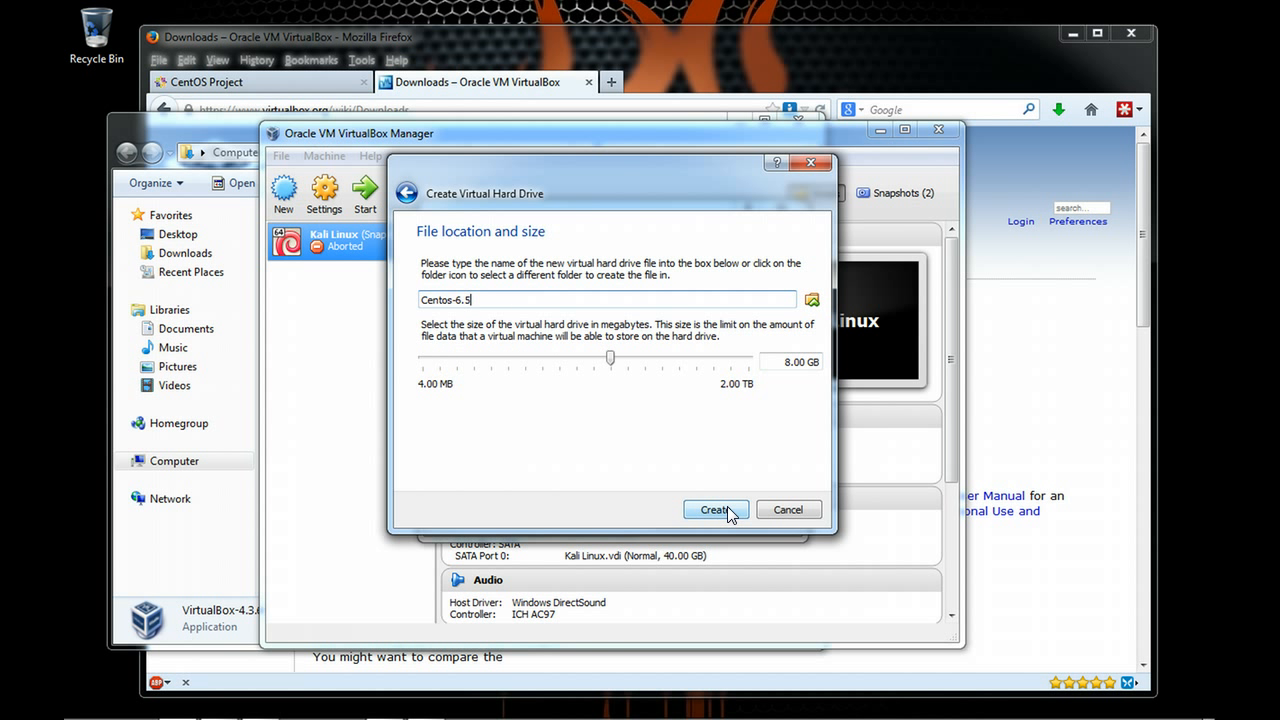
{"action": "left_click", "coordinate": [787, 361]}
{"action": "type", "text": "12"}
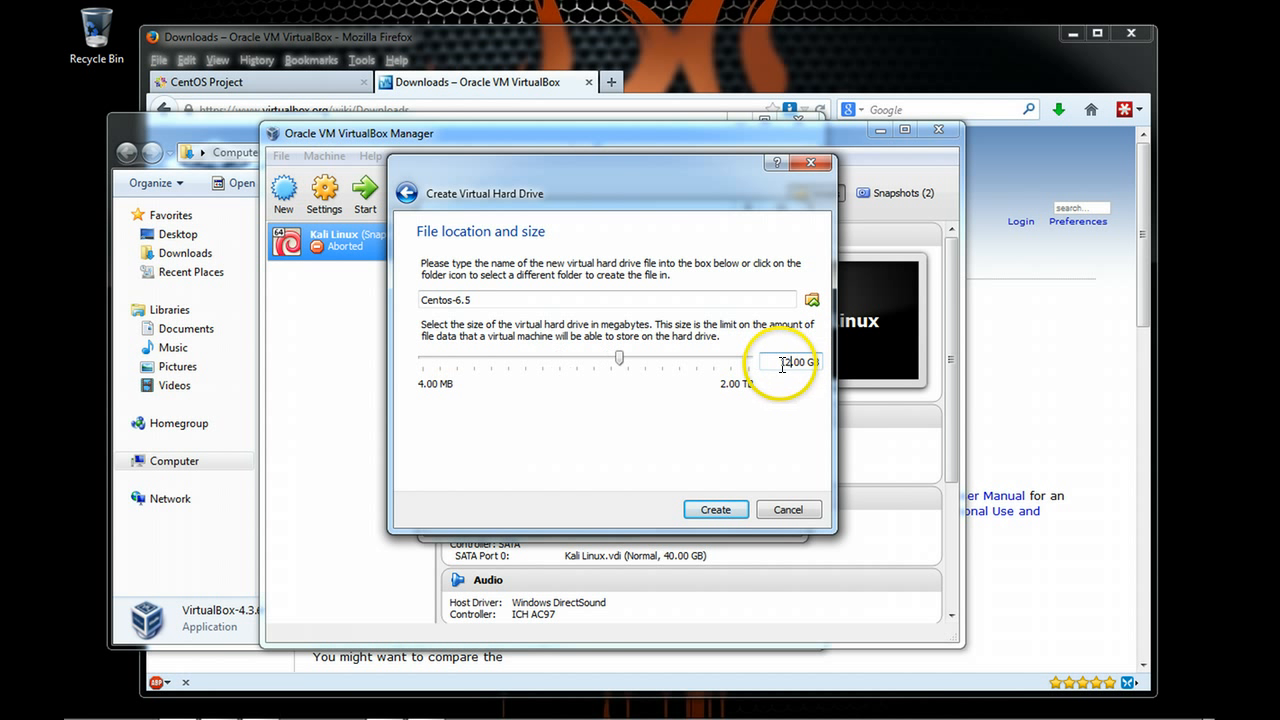
{"action": "left_click", "coordinate": [722, 514]}
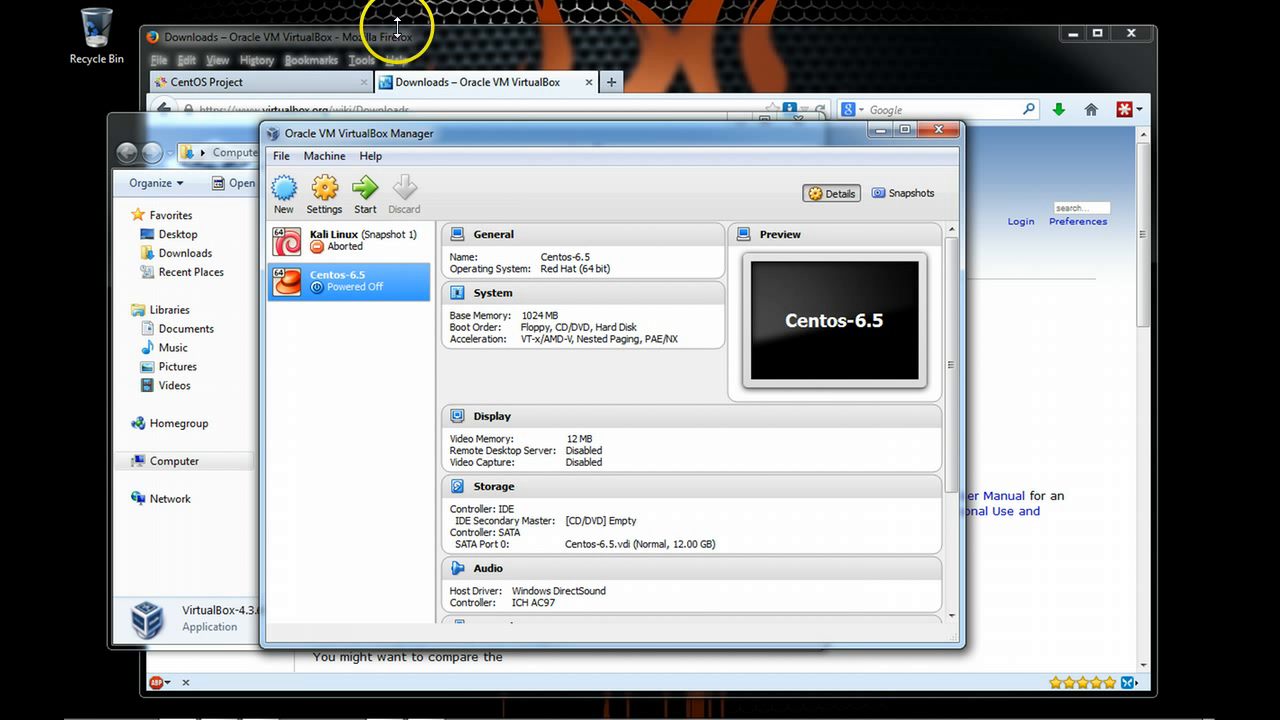
Switch to Firefox and open the list of mirrors for the CentOS 6.5 x86_64 ISO images through the alternative downloads on centos.org.
{"action": "left_click", "coordinate": [470, 57]}
{"action": "left_click", "coordinate": [263, 80]}
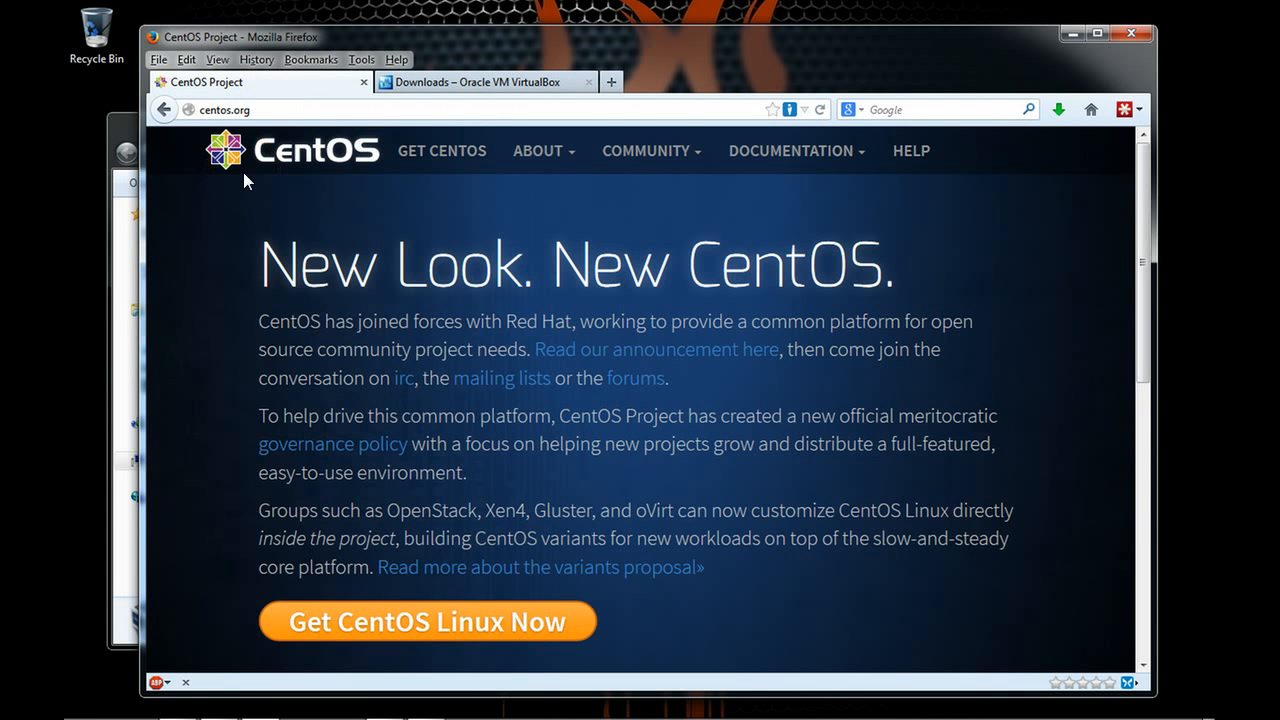
{"action": "scroll", "coordinate": [802, 369], "scroll_direction": "down", "scroll_amount": 5}
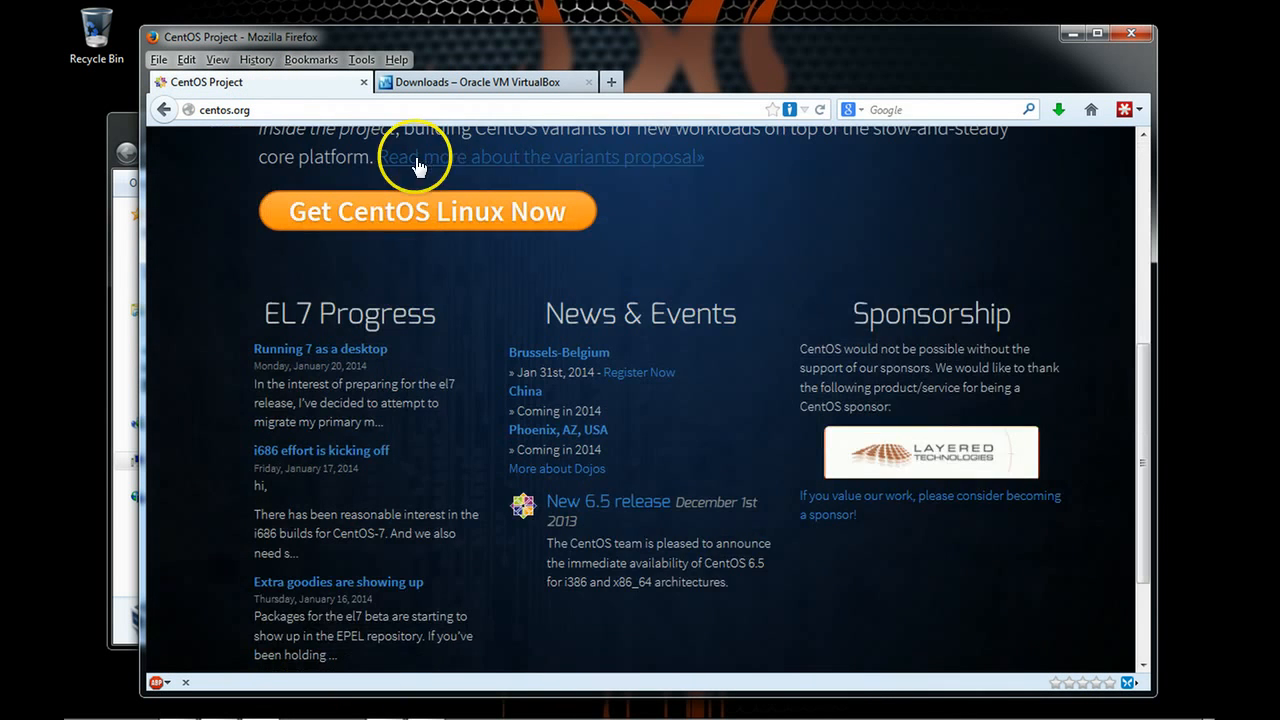
{"action": "scroll", "coordinate": [405, 200], "scroll_direction": "up", "scroll_amount": 1}
{"action": "left_click", "coordinate": [430, 313]}
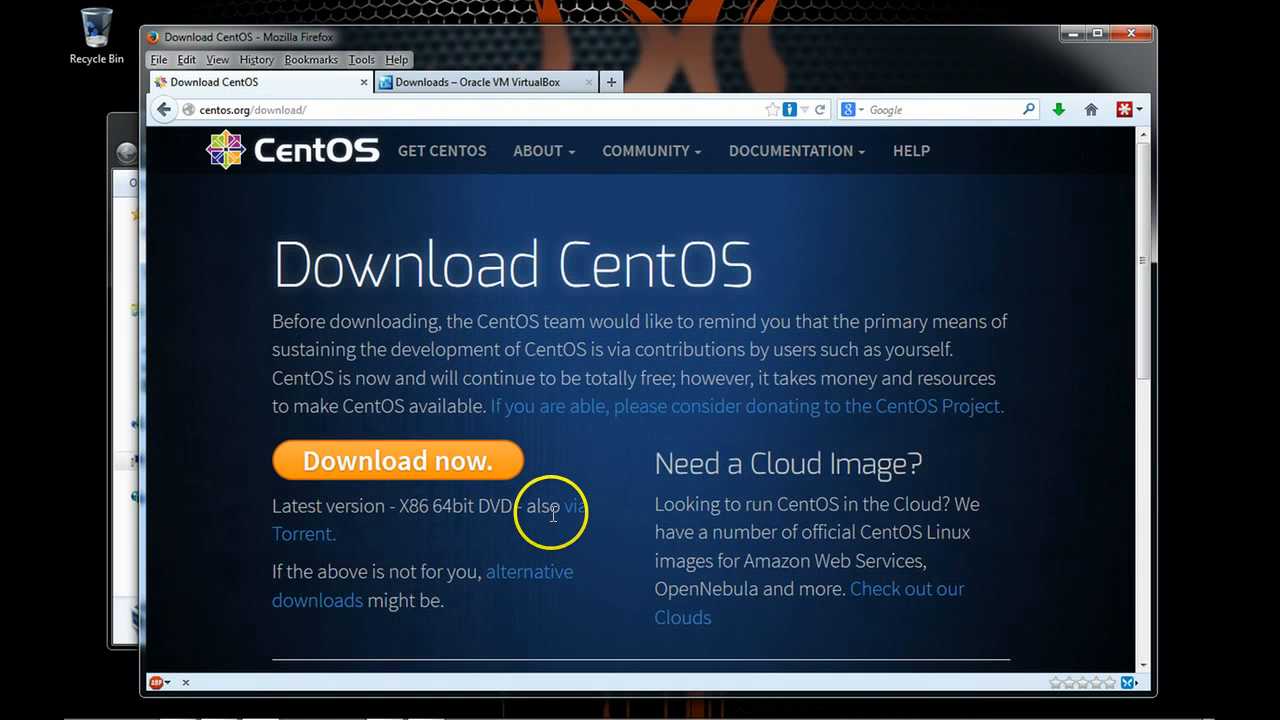
{"action": "left_click", "coordinate": [527, 580]}
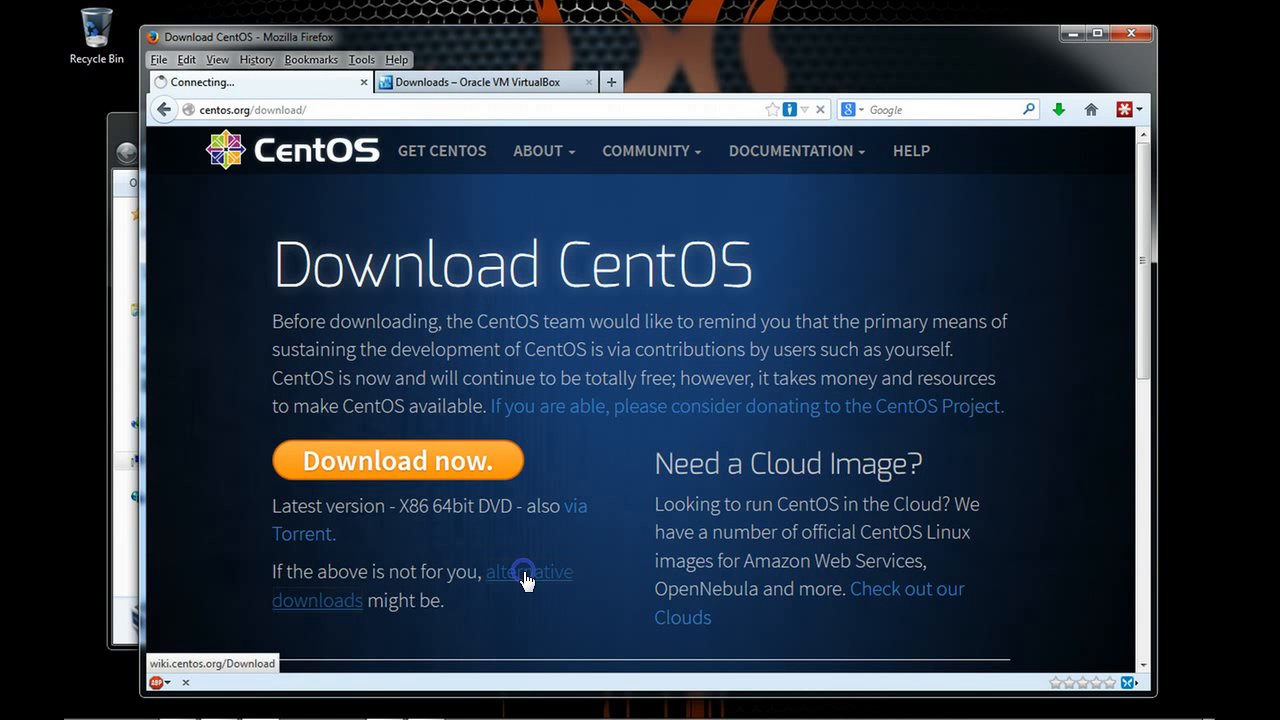
{"action": "scroll", "coordinate": [608, 408], "scroll_direction": "down", "scroll_amount": 5}
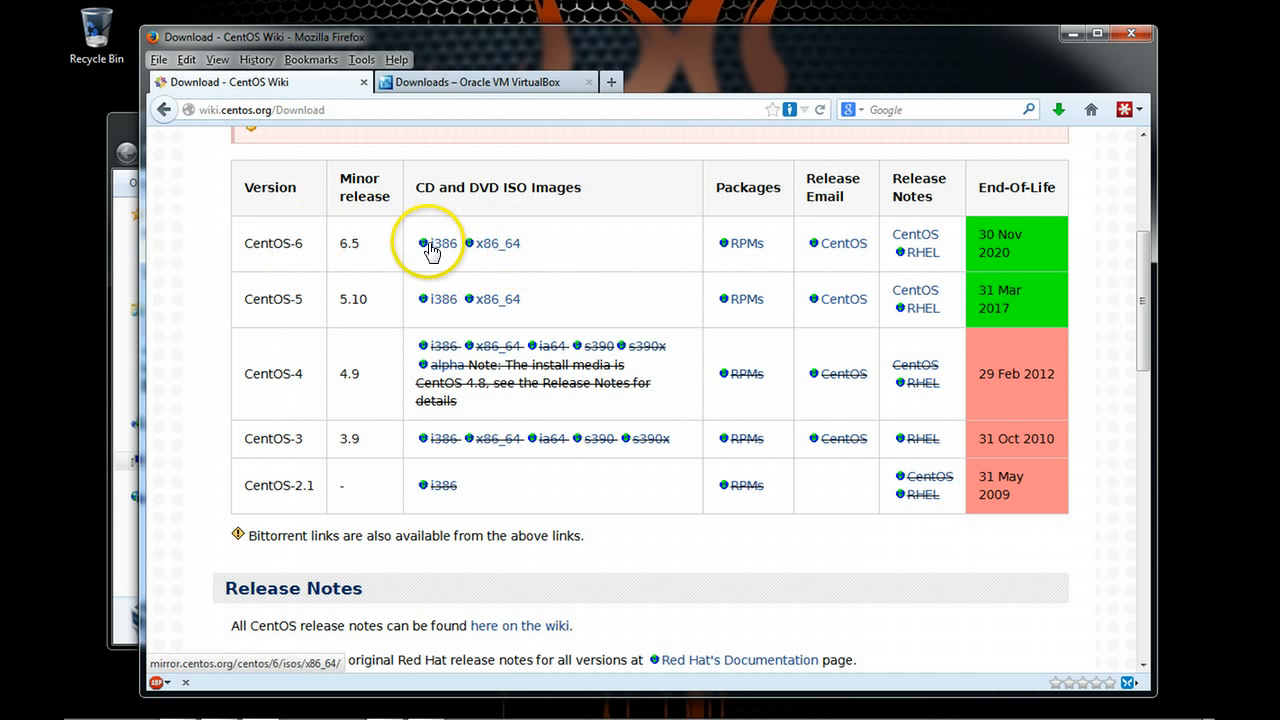
{"action": "left_click", "coordinate": [499, 245]}
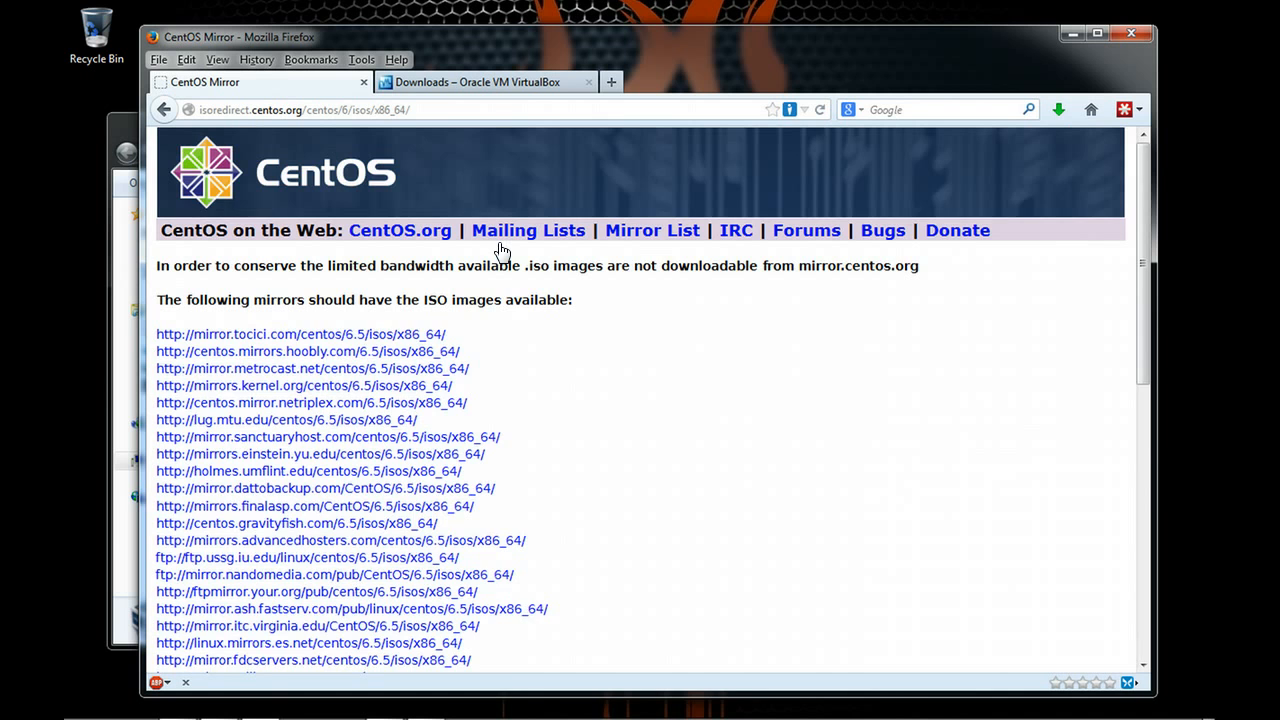
Save the CentOS-6.5-x86_64-netinstall.iso image from the mirrors.kernel.org mirror to disk.
{"action": "scroll", "coordinate": [502, 250], "scroll_direction": "down", "scroll_amount": 6}
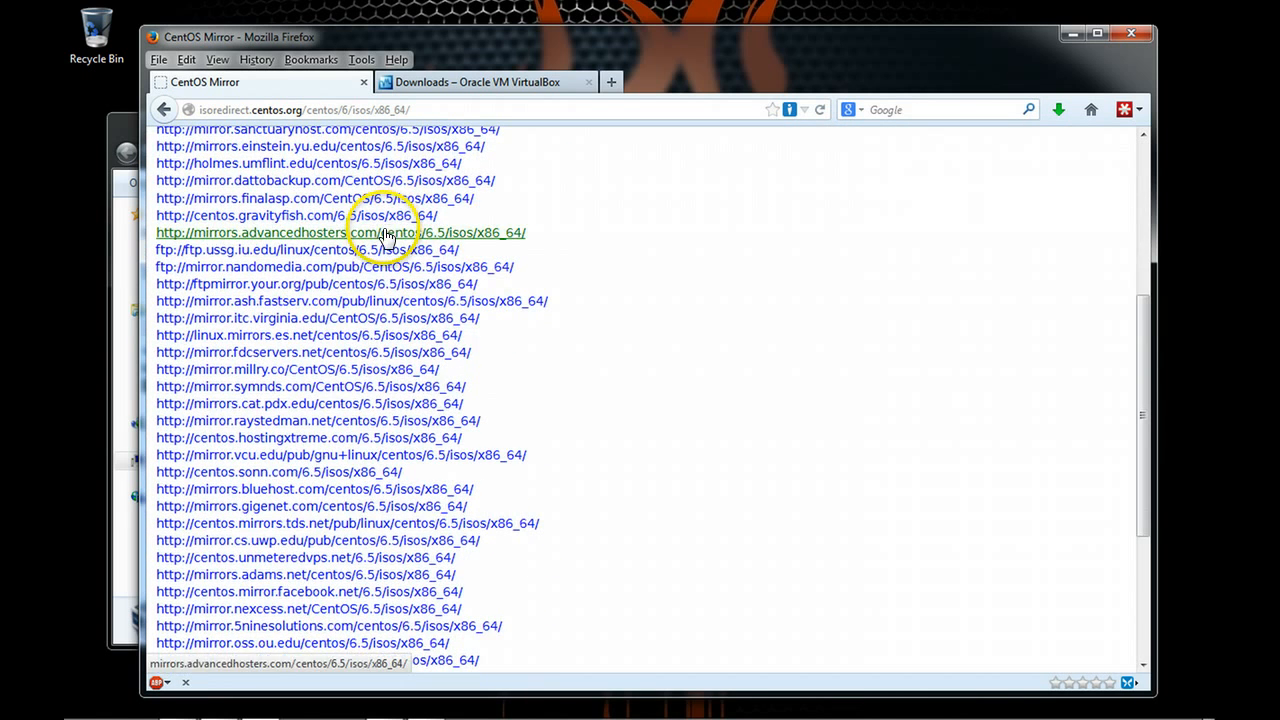
{"action": "scroll", "coordinate": [445, 225], "scroll_direction": "up", "scroll_amount": 4}
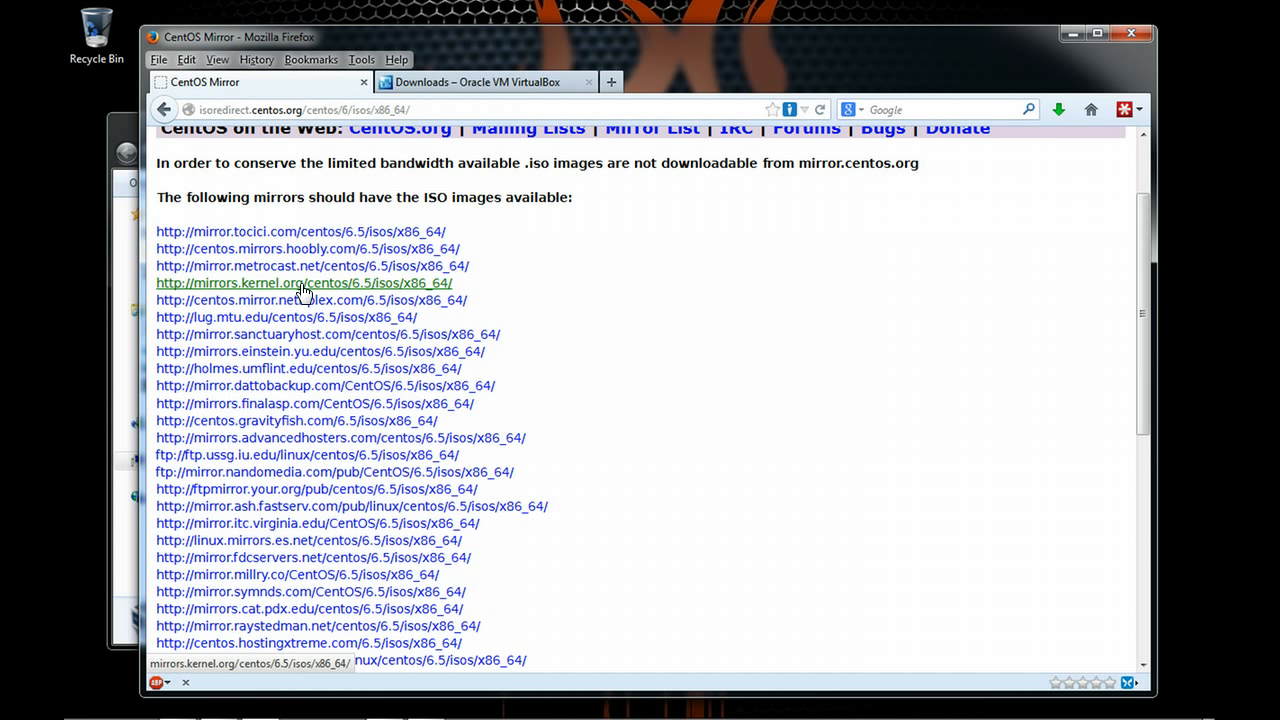
{"action": "left_click", "coordinate": [303, 284]}
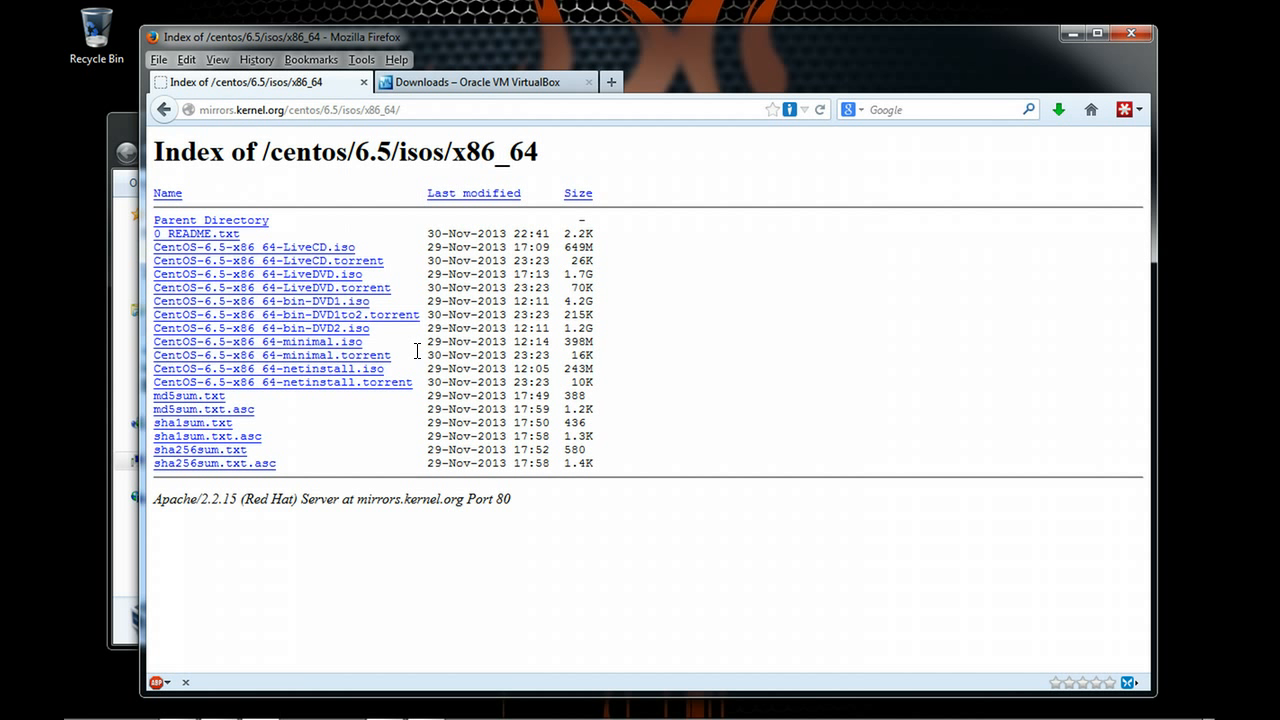
{"action": "left_click", "coordinate": [327, 372]}
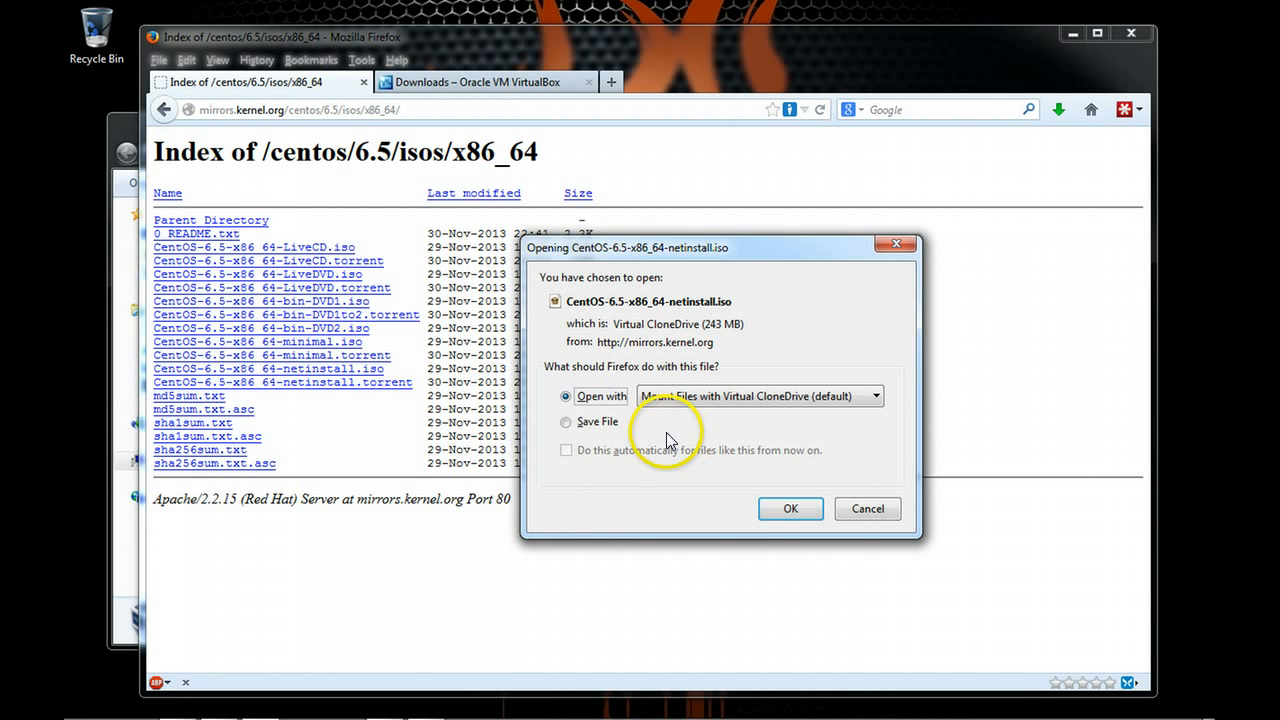
{"action": "left_click", "coordinate": [606, 421]}
{"action": "left_click", "coordinate": [790, 510]}
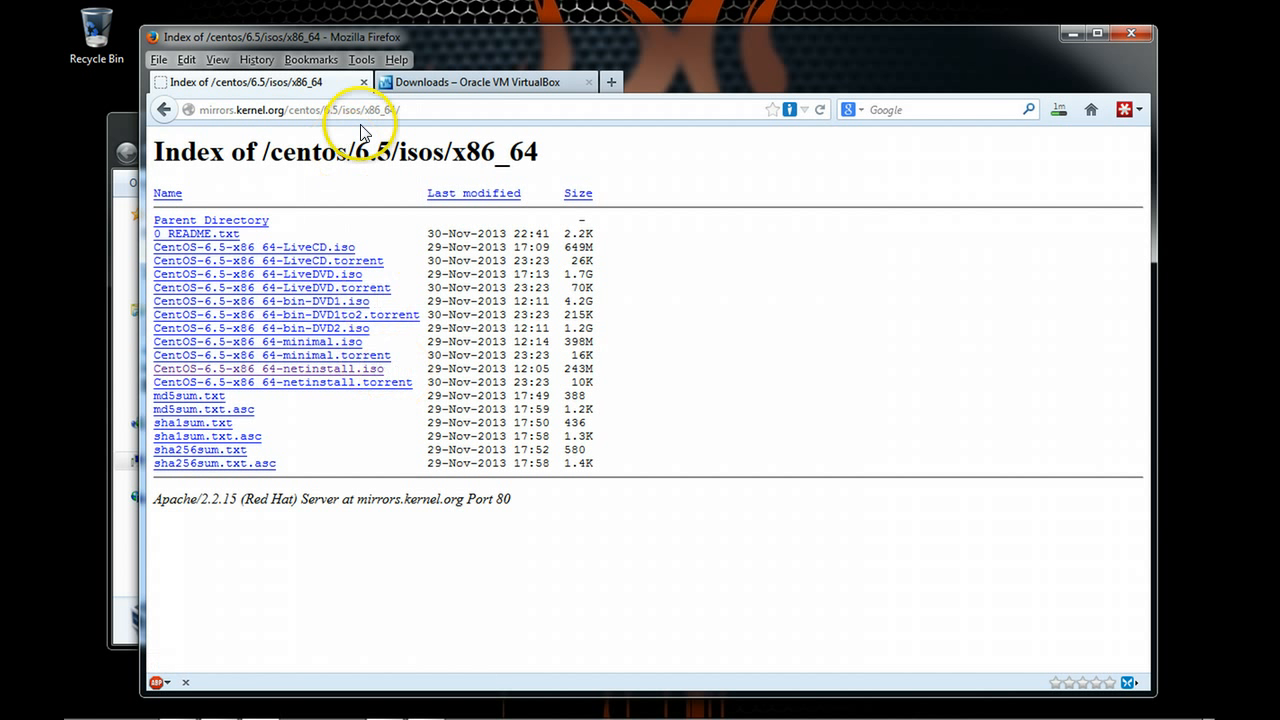
Browse to the mirror's centos/6.5/os/x86_64 directory and select its full URL.
{"action": "left_click", "coordinate": [340, 109]}
{"action": "left_click_drag", "start_coordinate": [338, 109], "coordinate": [408, 111]}
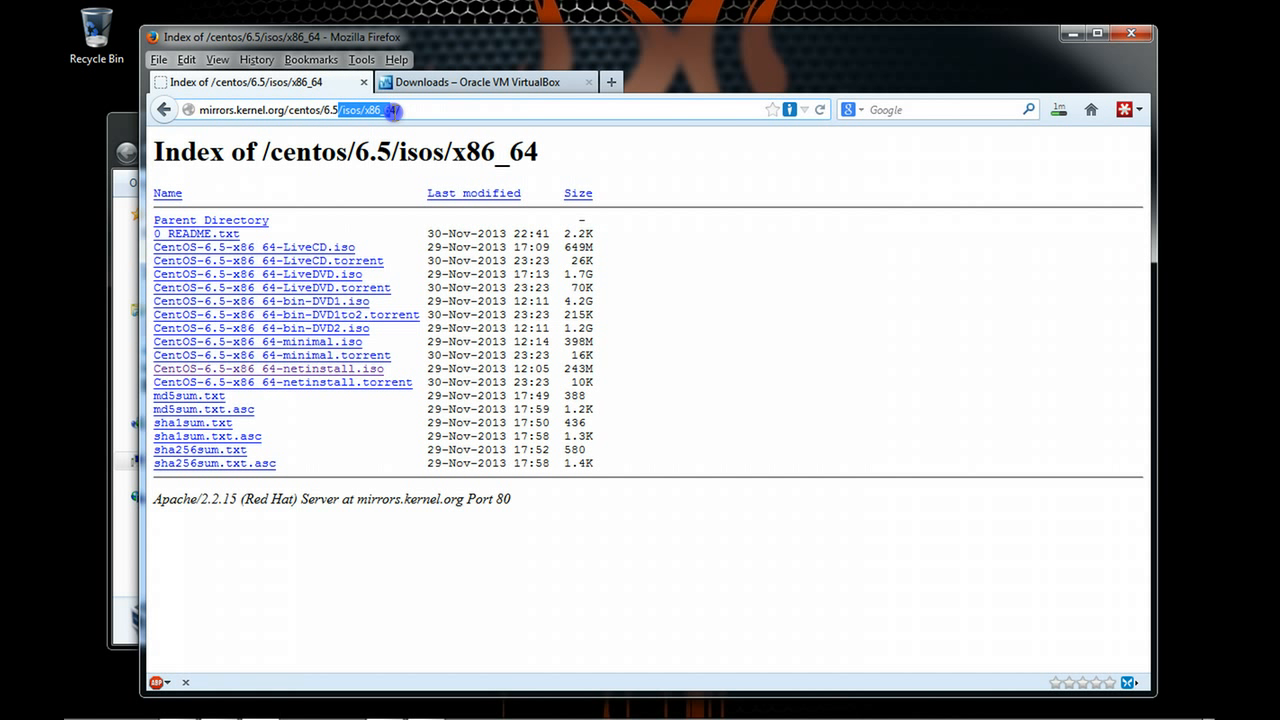
{"action": "key", "text": "BackSpace"}
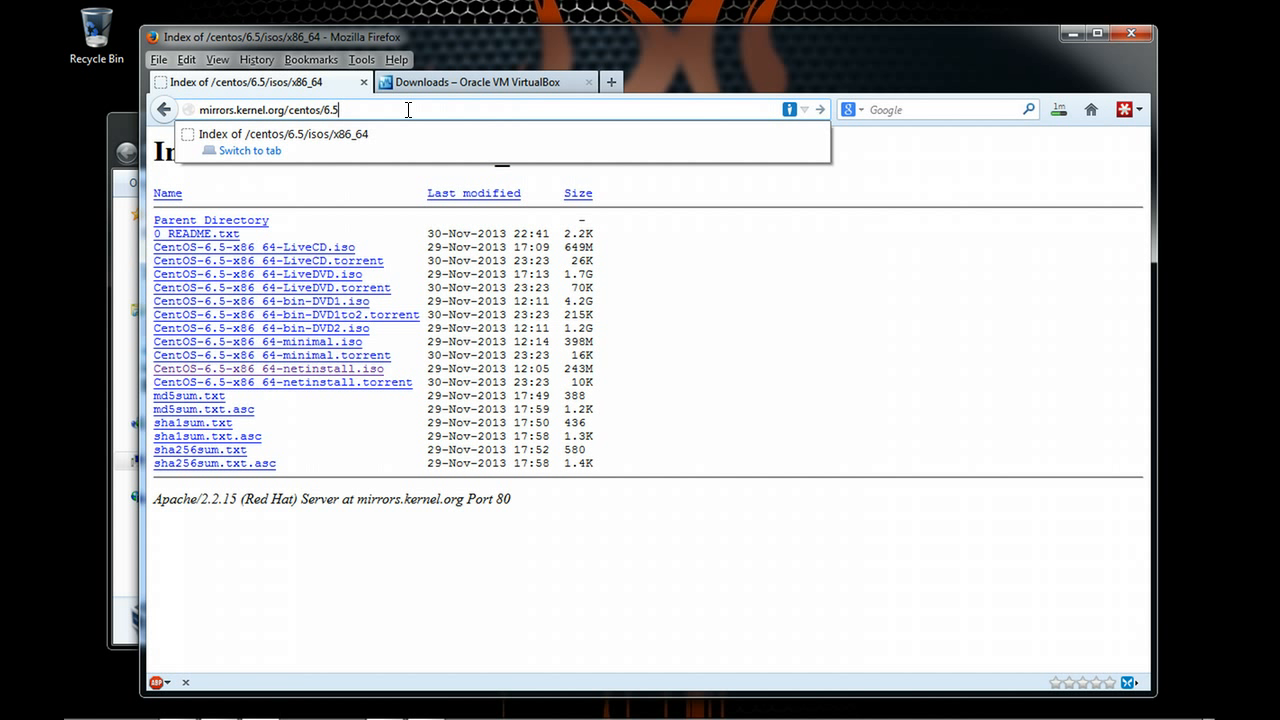
{"action": "key", "text": "Return"}
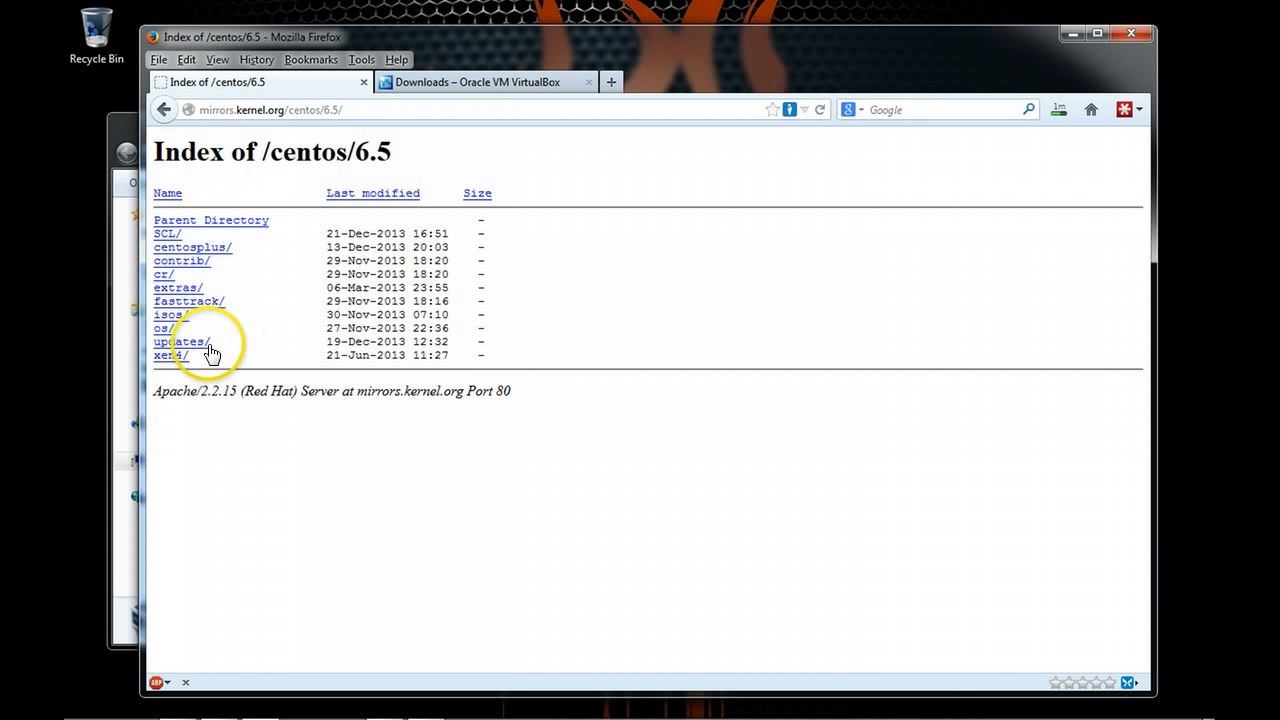
{"action": "left_click", "coordinate": [165, 334]}
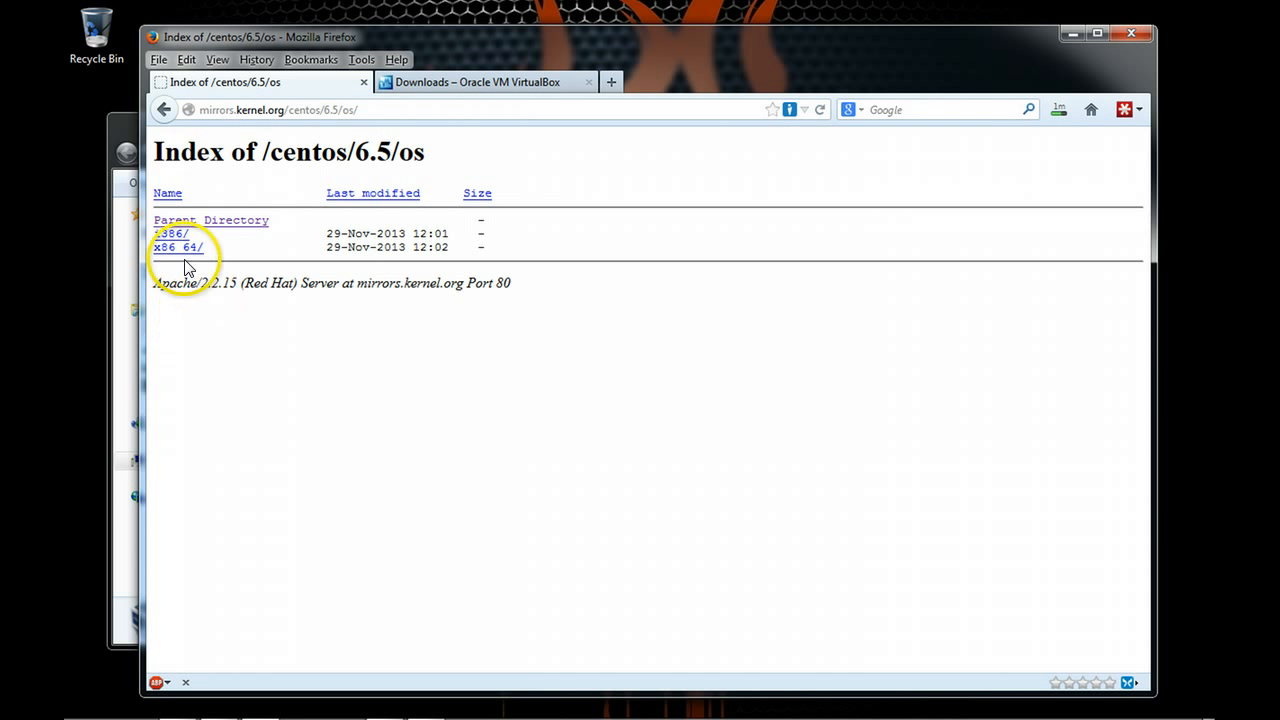
{"action": "left_click", "coordinate": [165, 257]}
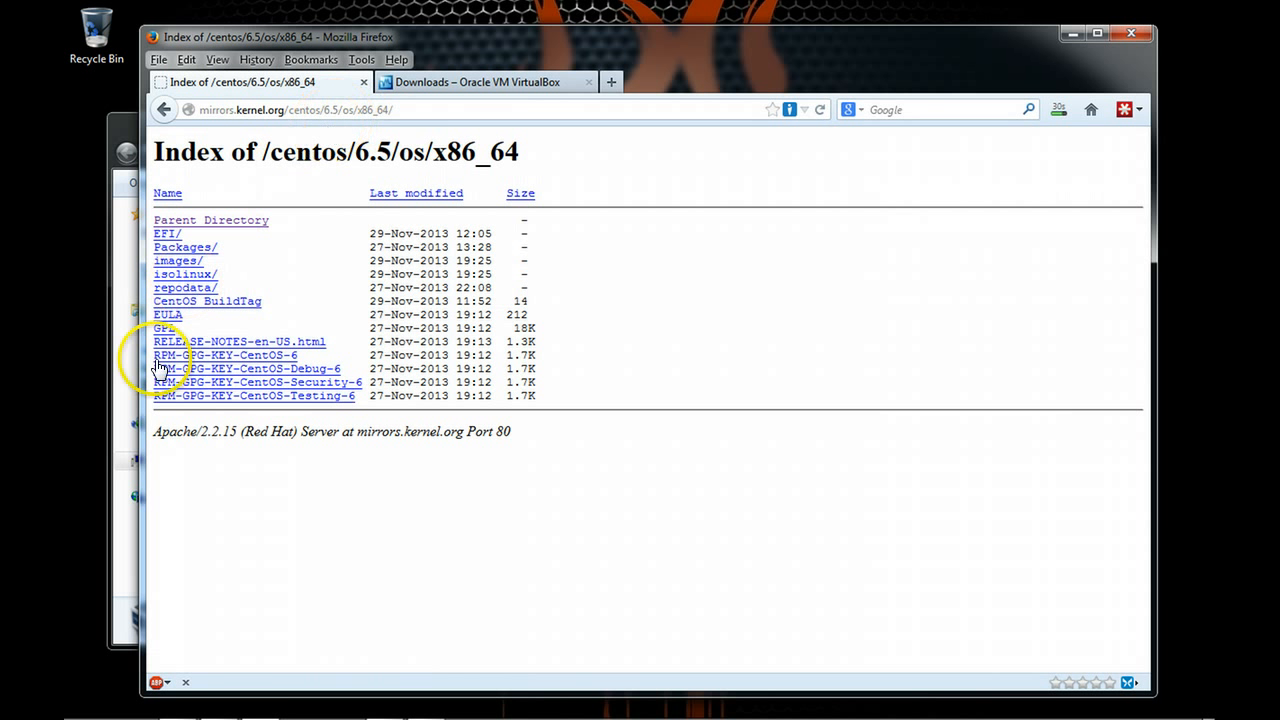
{"action": "left_click_drag", "start_coordinate": [416, 109], "coordinate": [190, 110]}
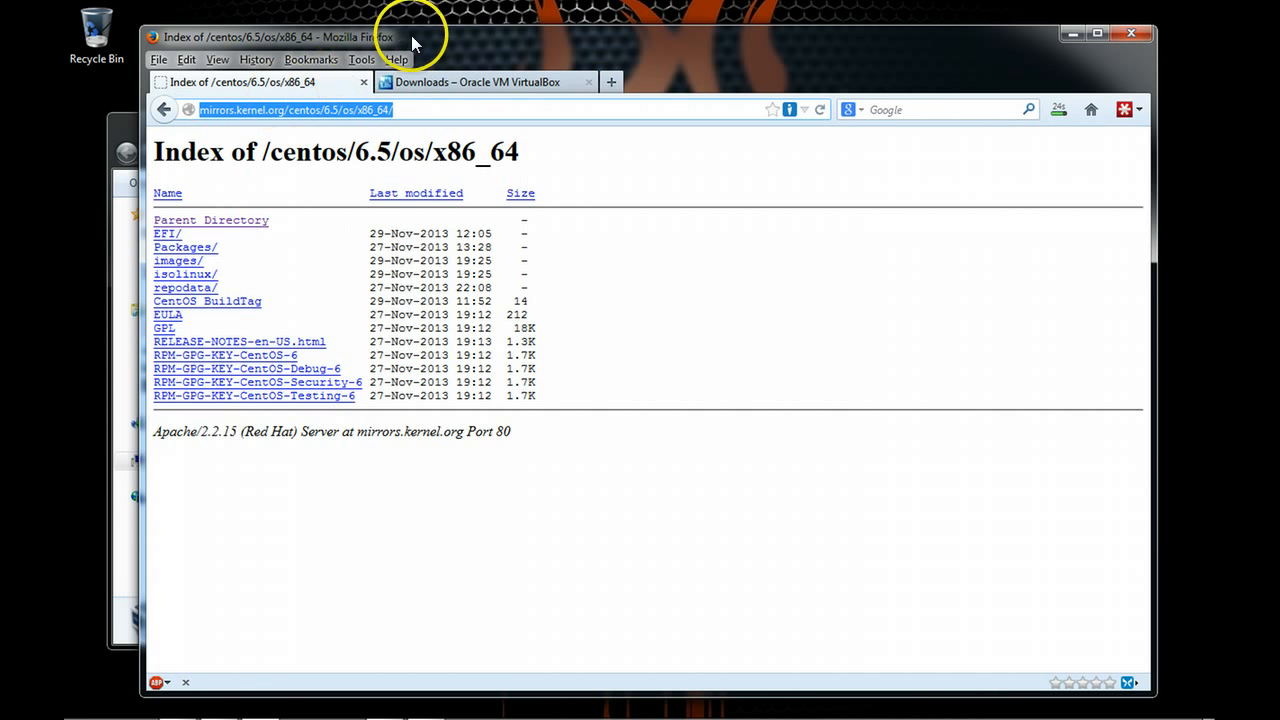
Switch to VirtualBox Manager, open the Centos-6.5 machine's settings and set its video memory to 128 MB.
{"action": "left_click_drag", "start_coordinate": [465, 50], "coordinate": [671, 38]}
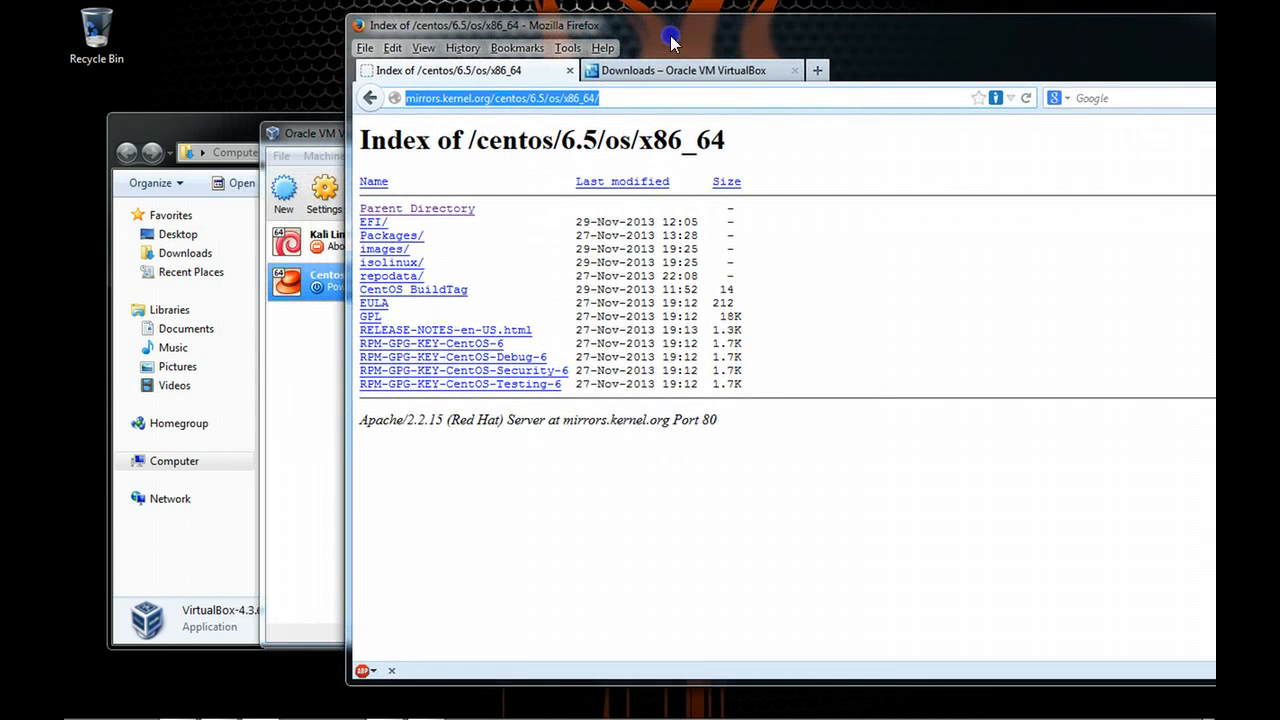
{"action": "left_click", "coordinate": [305, 372]}
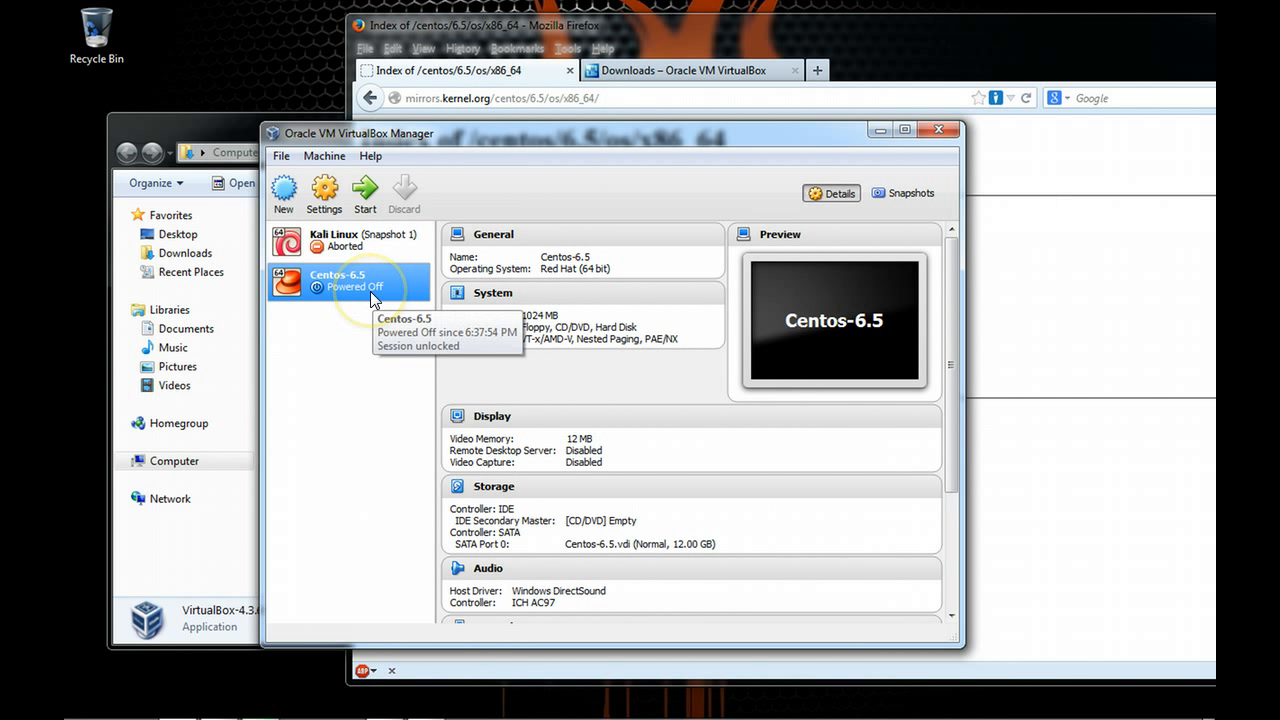
{"action": "left_click", "coordinate": [325, 190]}
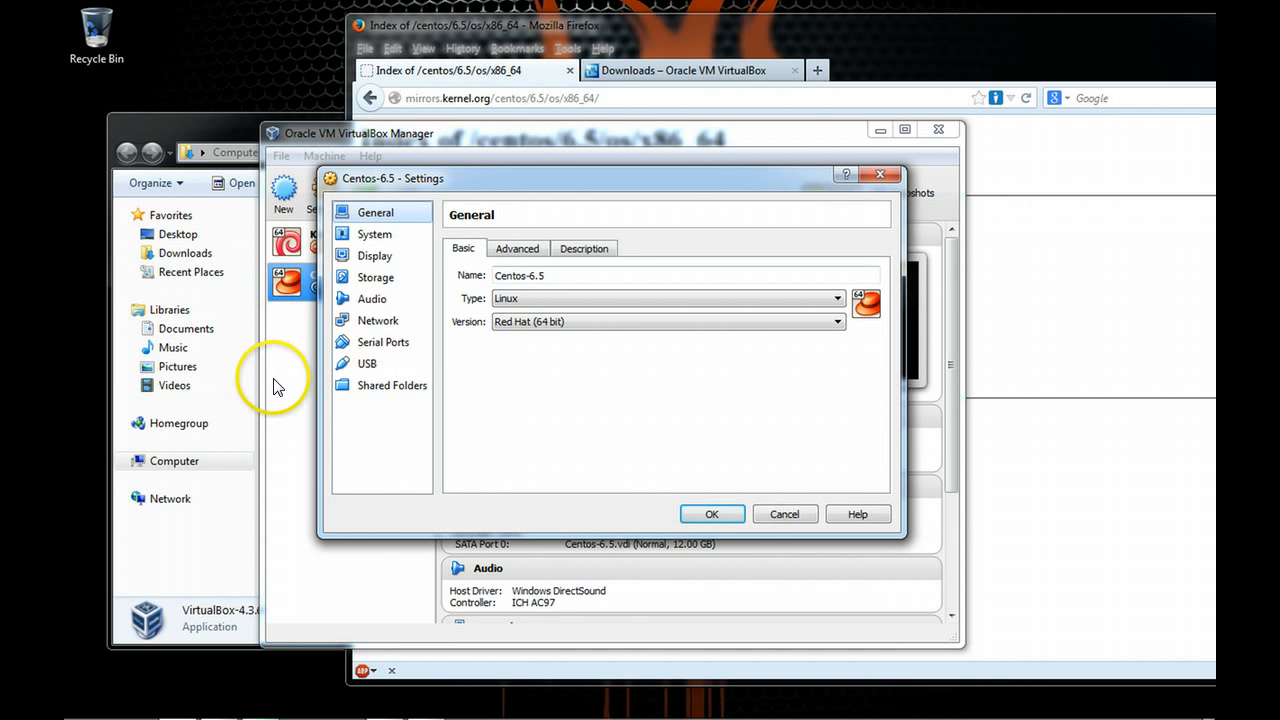
{"action": "left_click", "coordinate": [398, 237]}
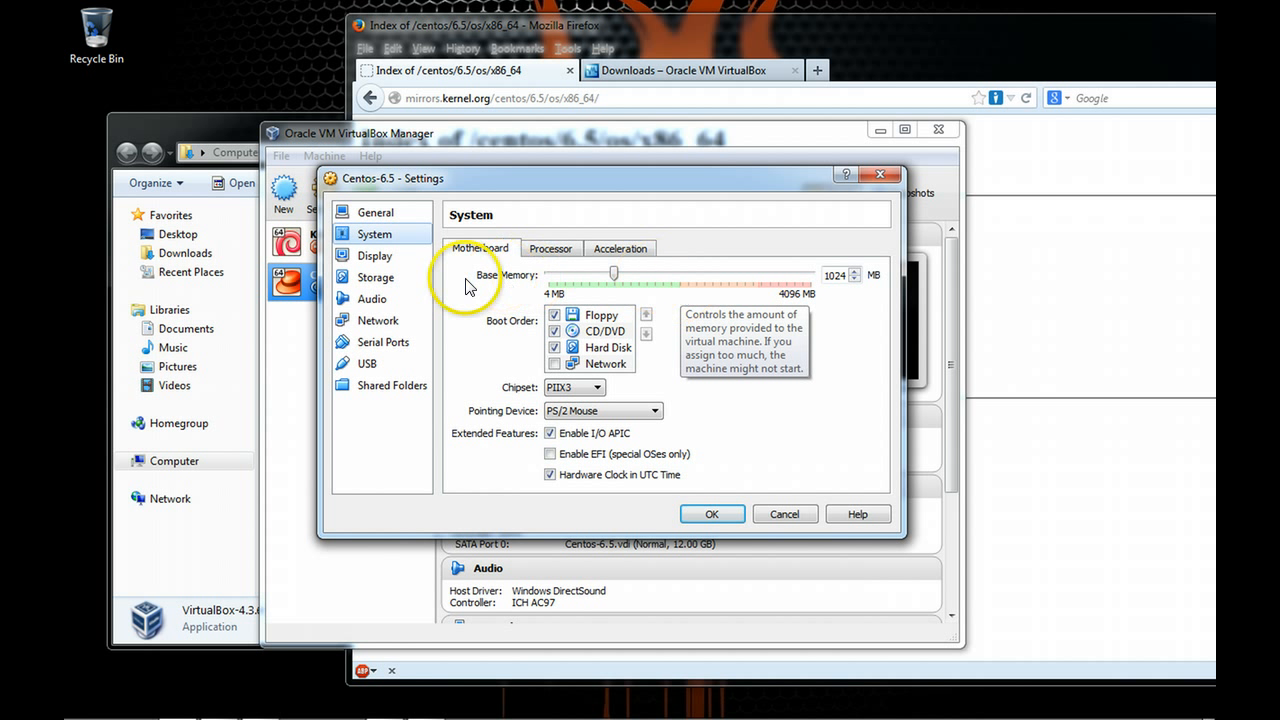
{"action": "left_click", "coordinate": [369, 257]}
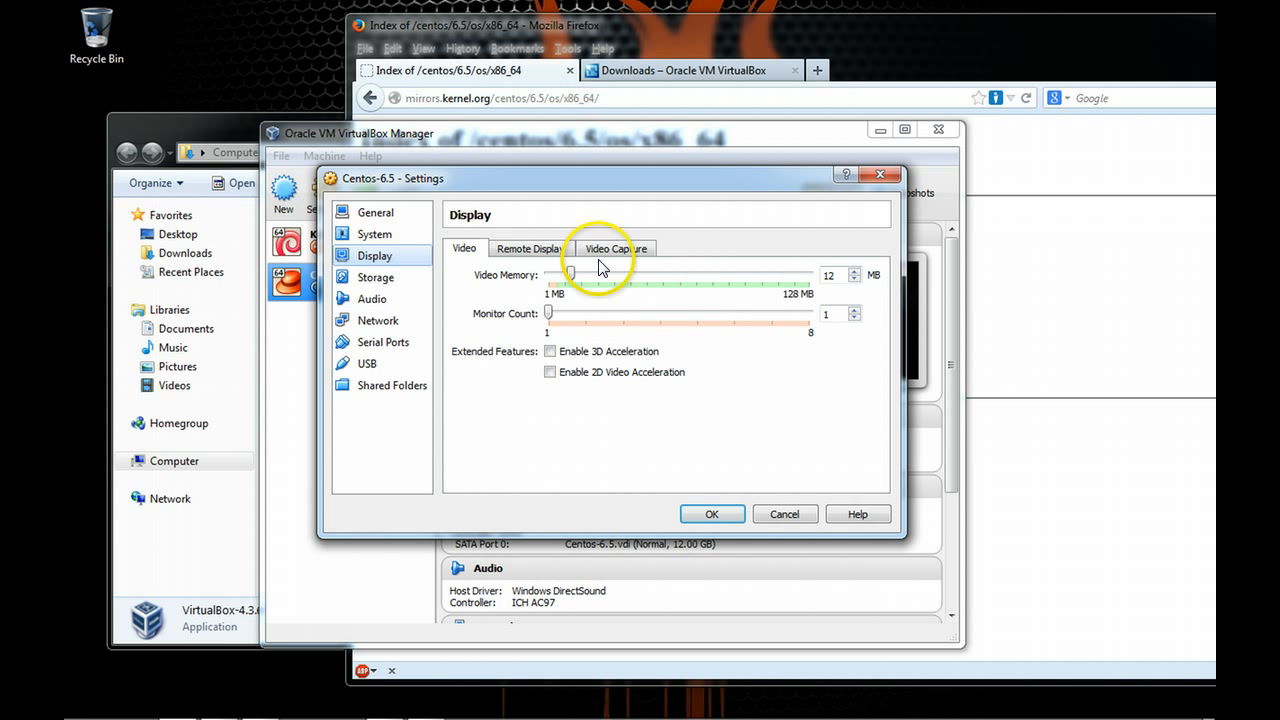
{"action": "left_click_drag", "start_coordinate": [572, 278], "coordinate": [829, 246]}
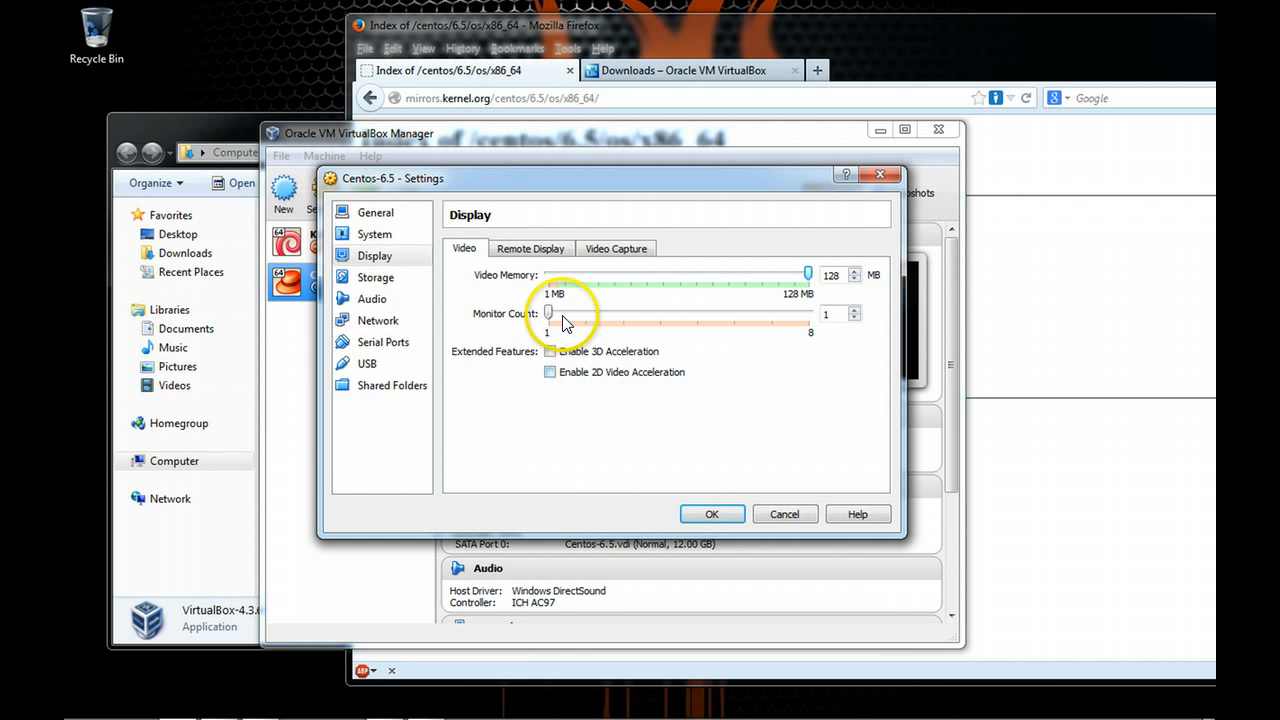
{"action": "left_click", "coordinate": [560, 382]}
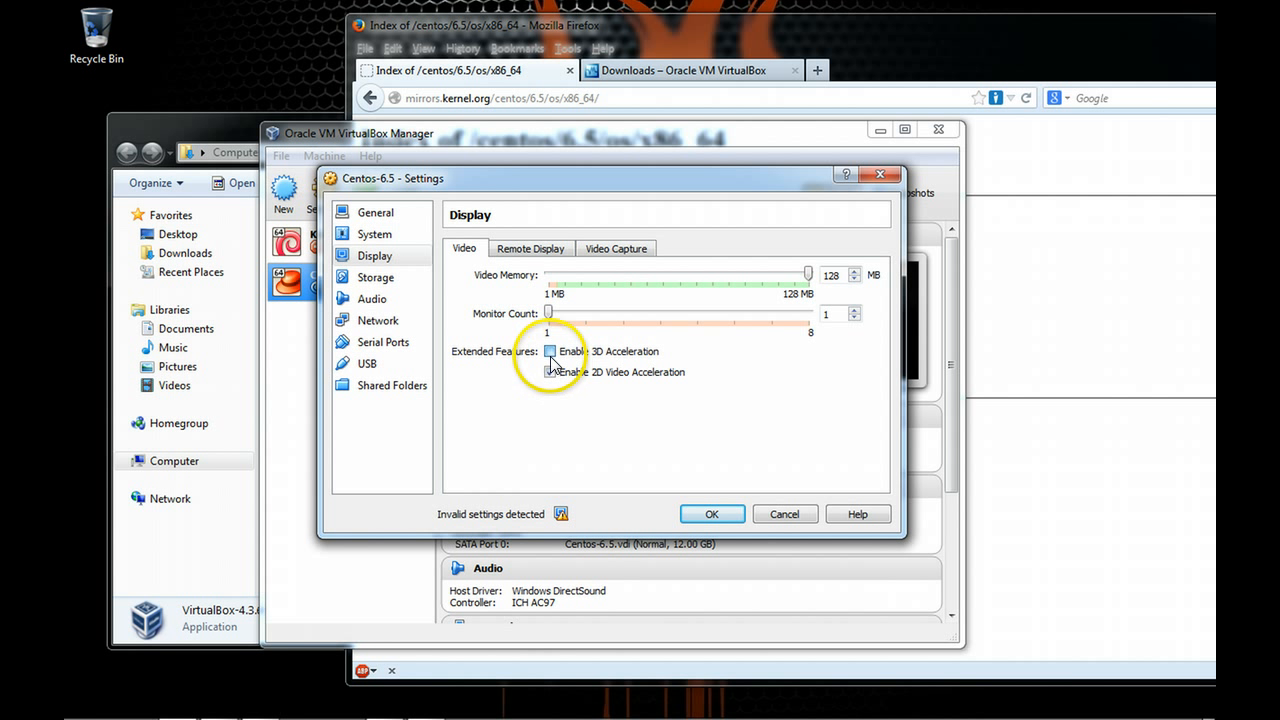
{"action": "left_click", "coordinate": [550, 356]}
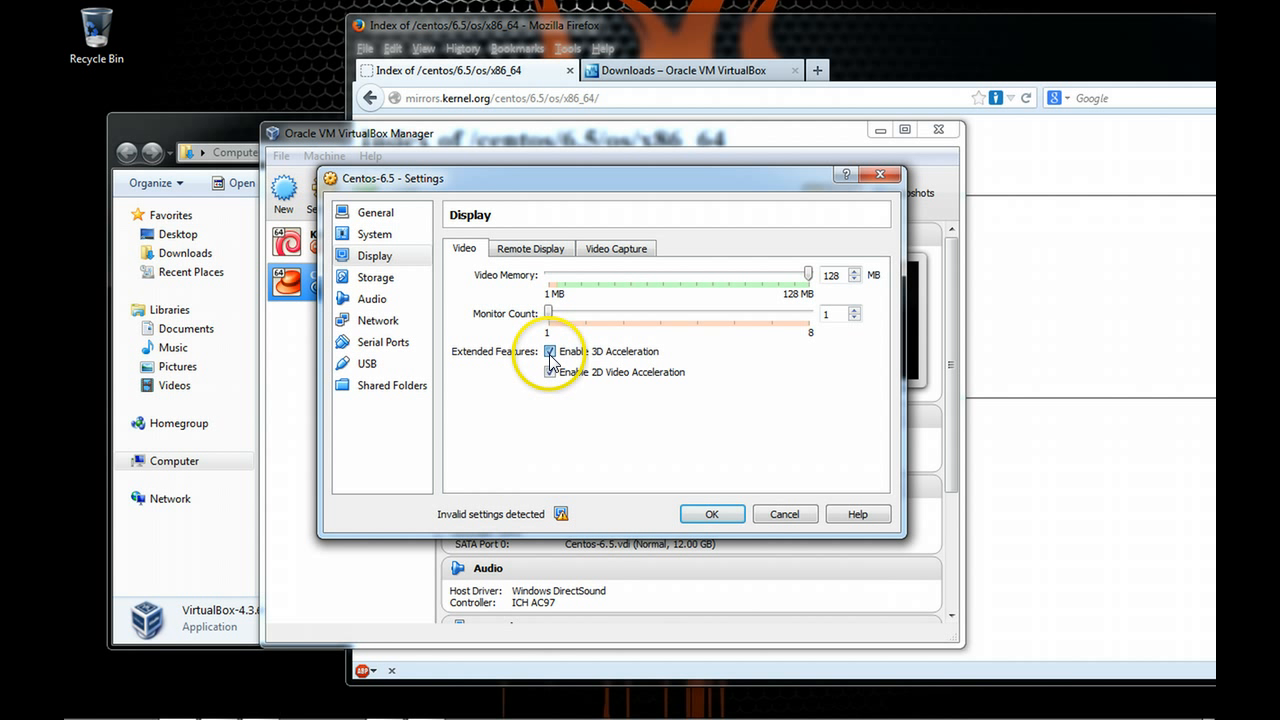
{"action": "left_click", "coordinate": [550, 355]}
{"action": "left_click", "coordinate": [551, 373]}
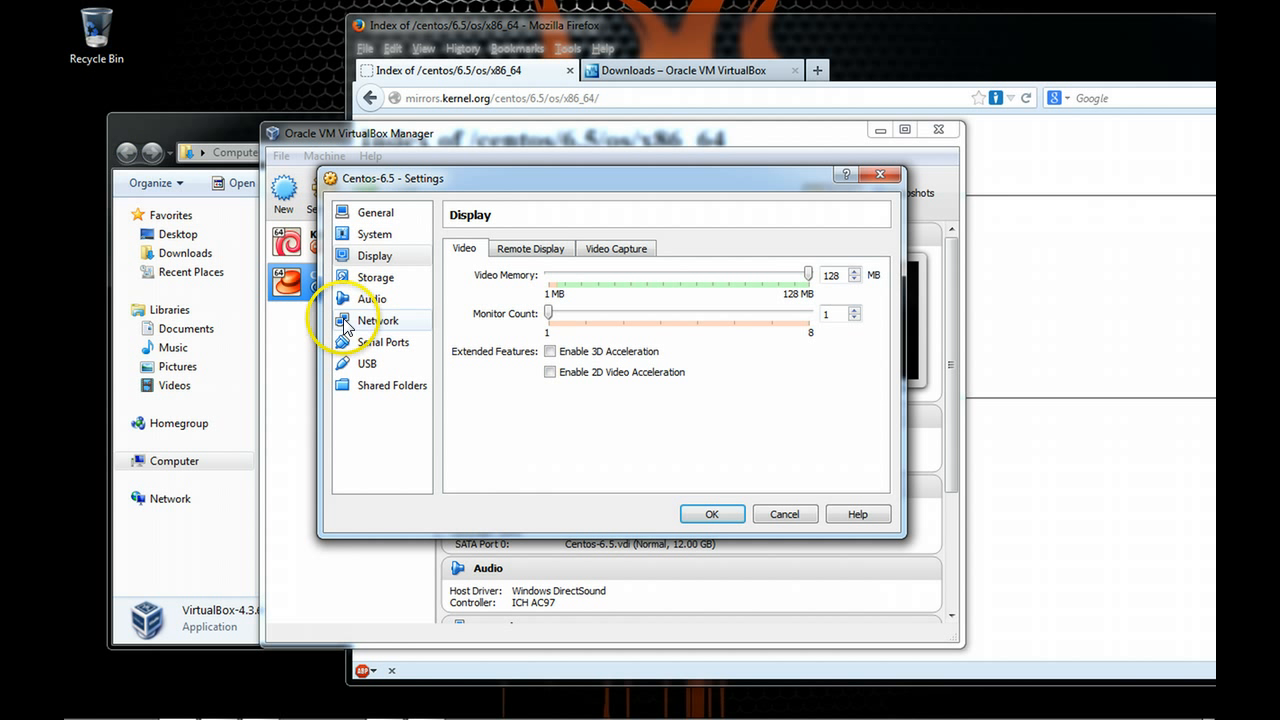
Attach the CentOS-6.5-x86_64-netinstall image from the Downloads folder to the empty IDE CD/DVD drive.
{"action": "left_click", "coordinate": [373, 279]}
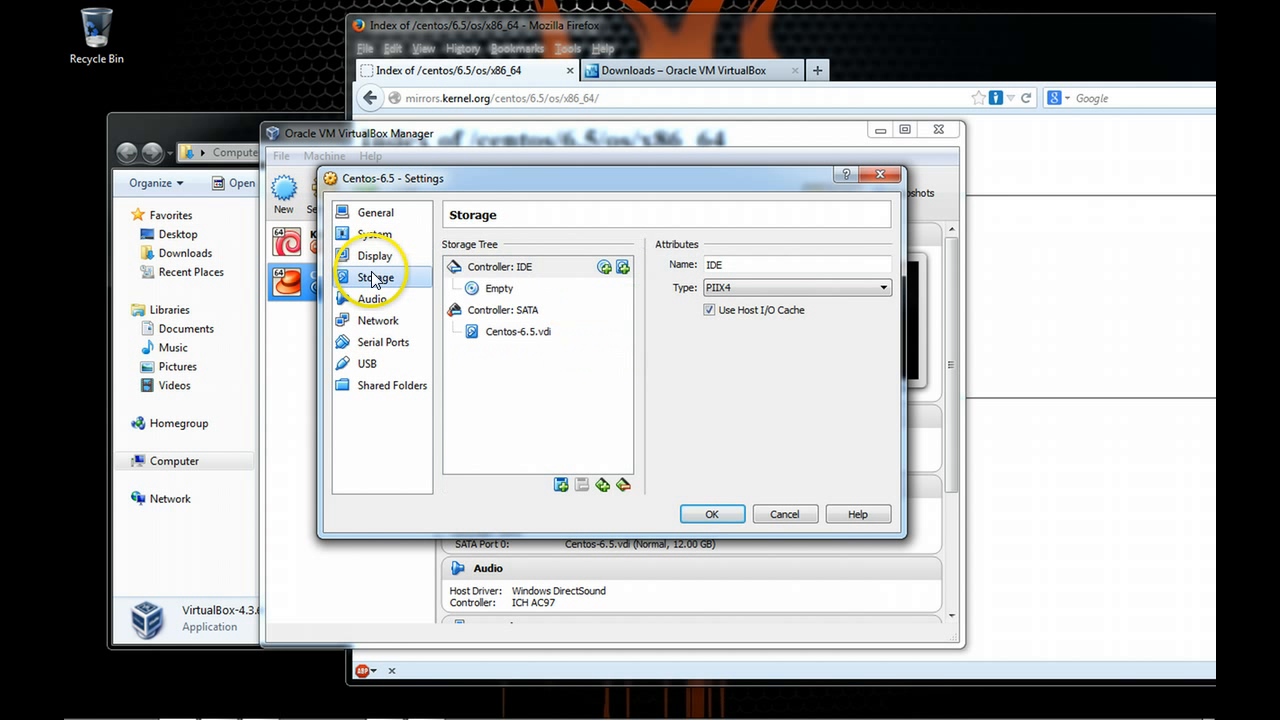
{"action": "left_click", "coordinate": [501, 292]}
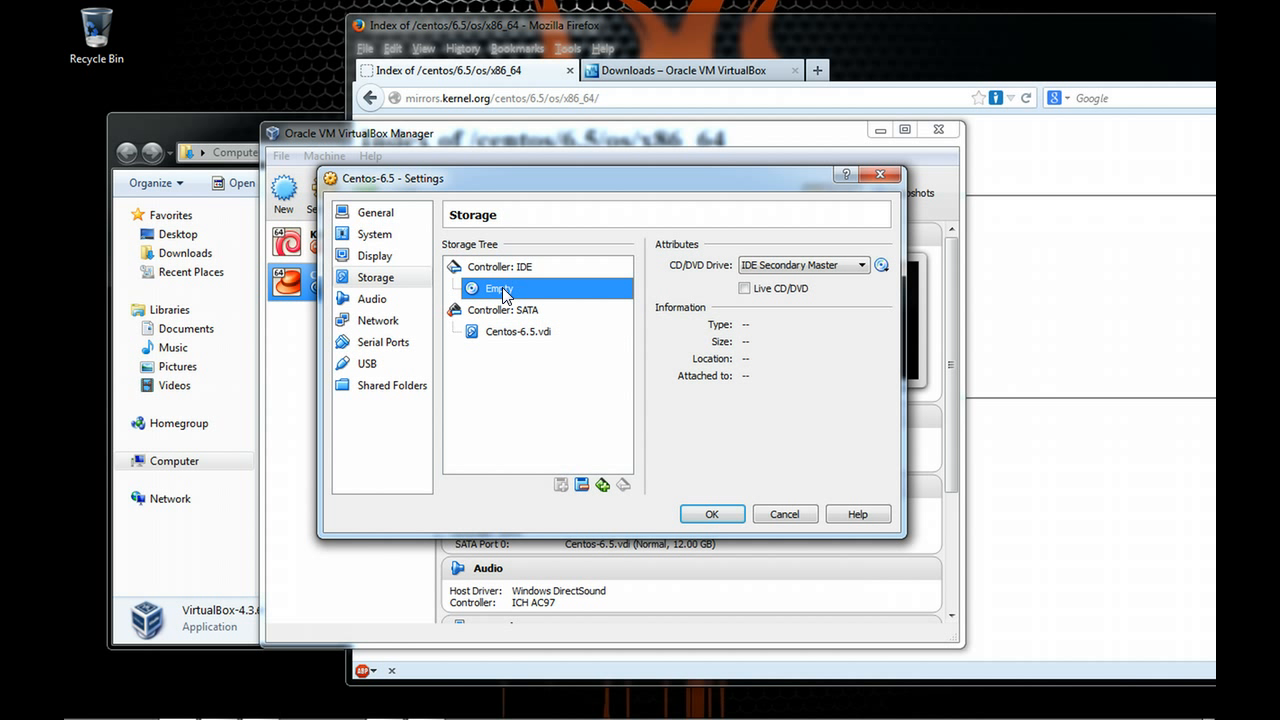
{"action": "left_click", "coordinate": [881, 266]}
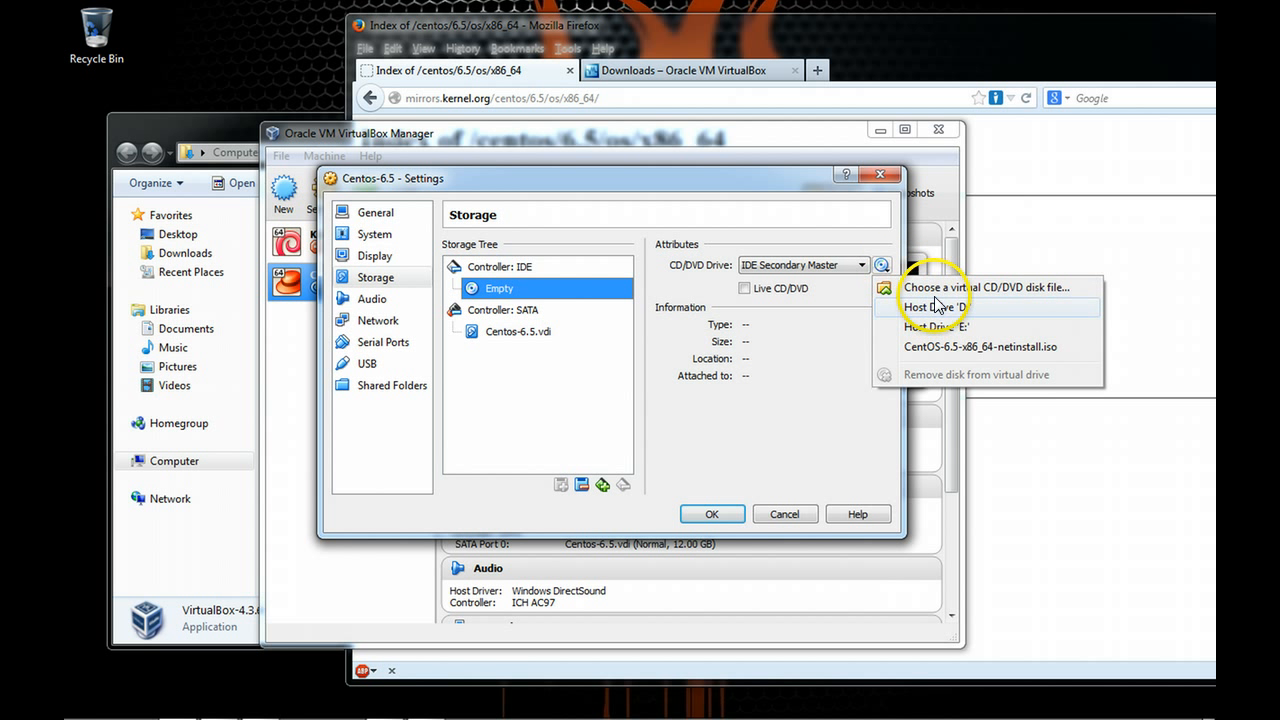
{"action": "left_click", "coordinate": [937, 288]}
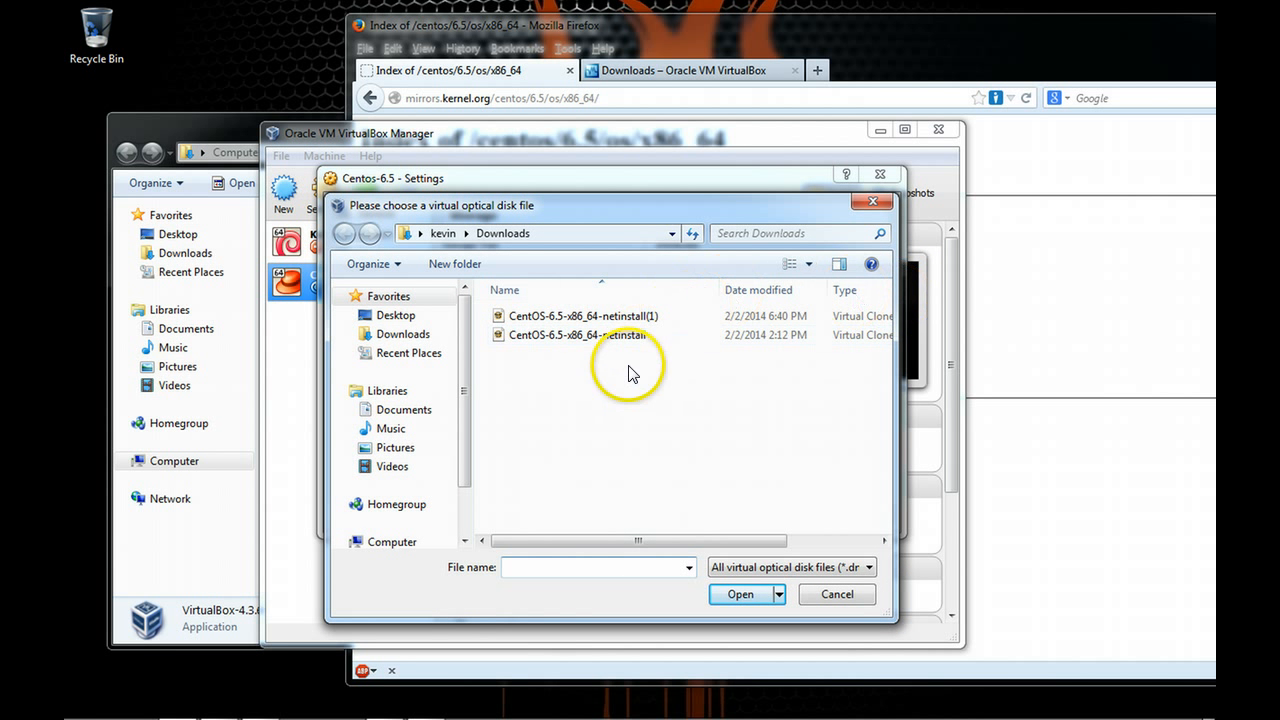
{"action": "left_click", "coordinate": [551, 340]}
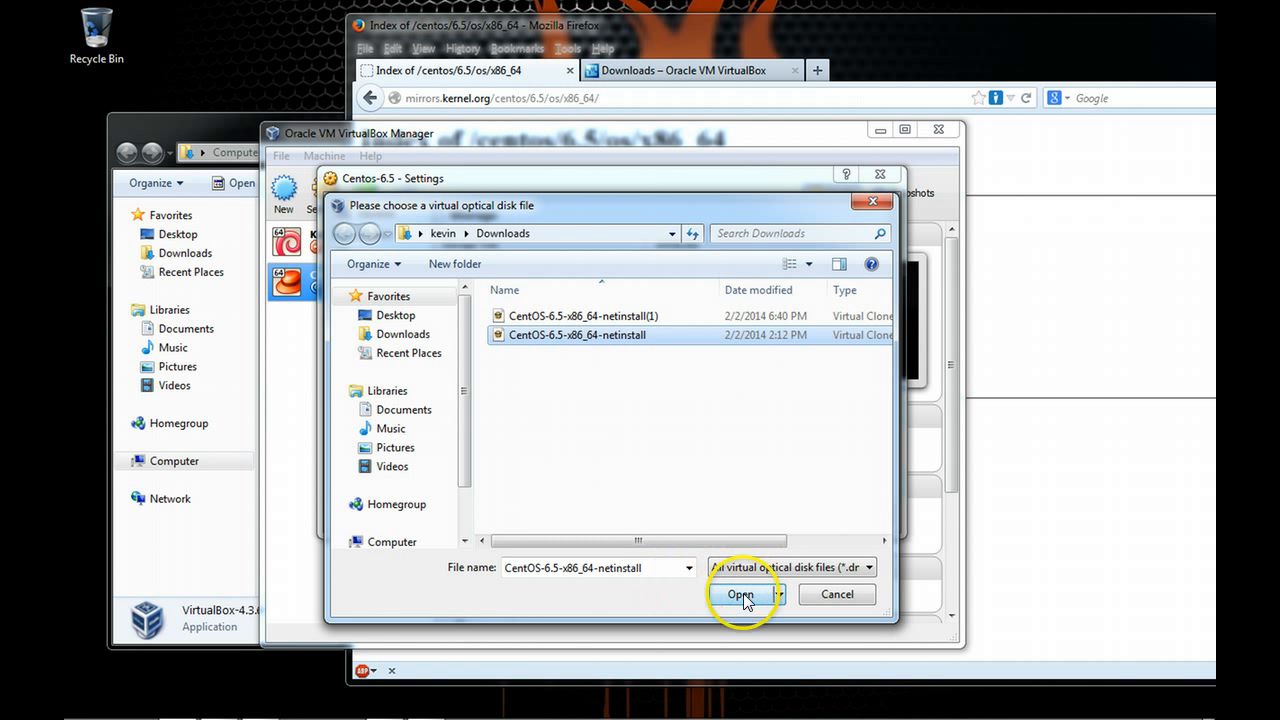
{"action": "left_click", "coordinate": [741, 594]}
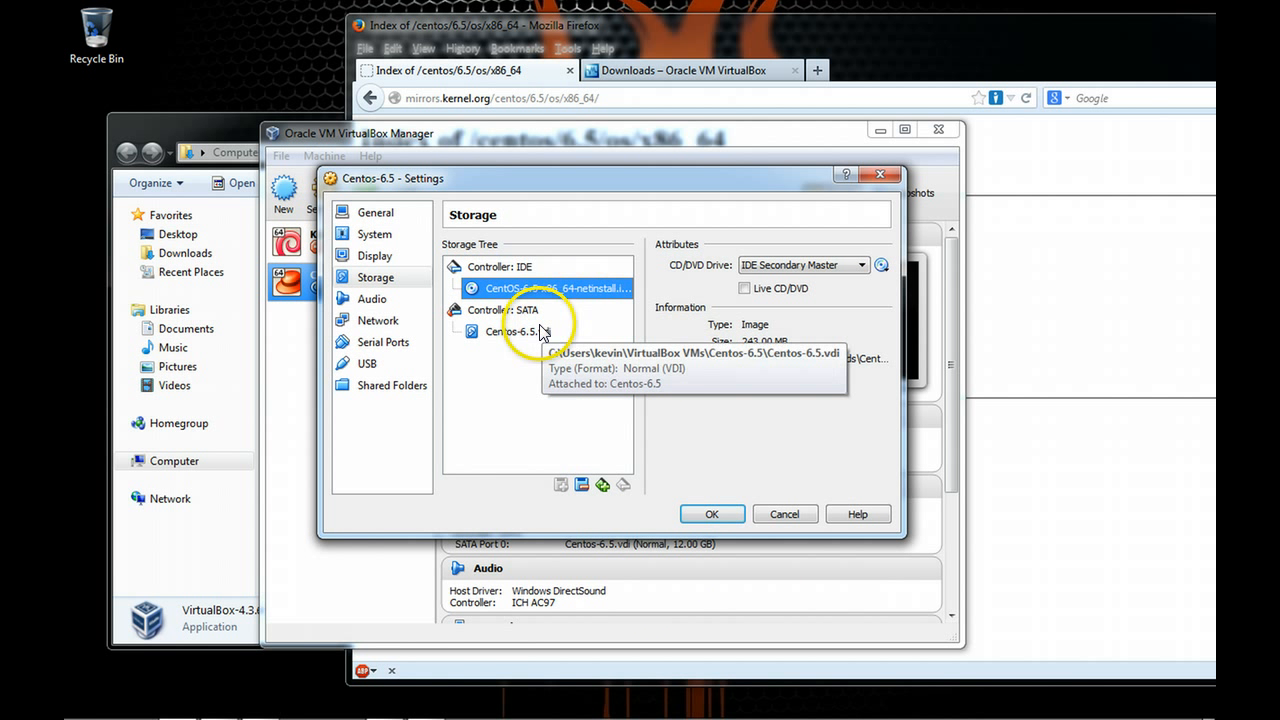
Check the network adapter, save the machine settings and start the Centos-6.5 virtual machine.
{"action": "left_click", "coordinate": [380, 322]}
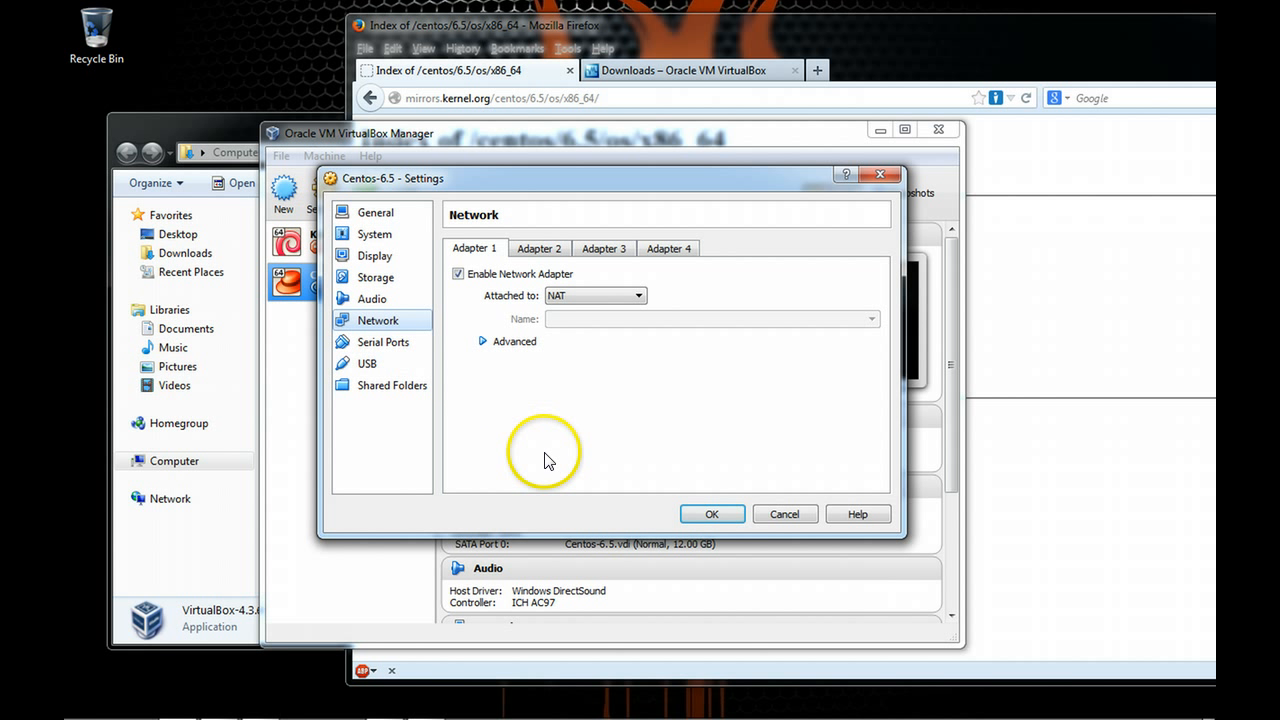
{"action": "left_click", "coordinate": [714, 512]}
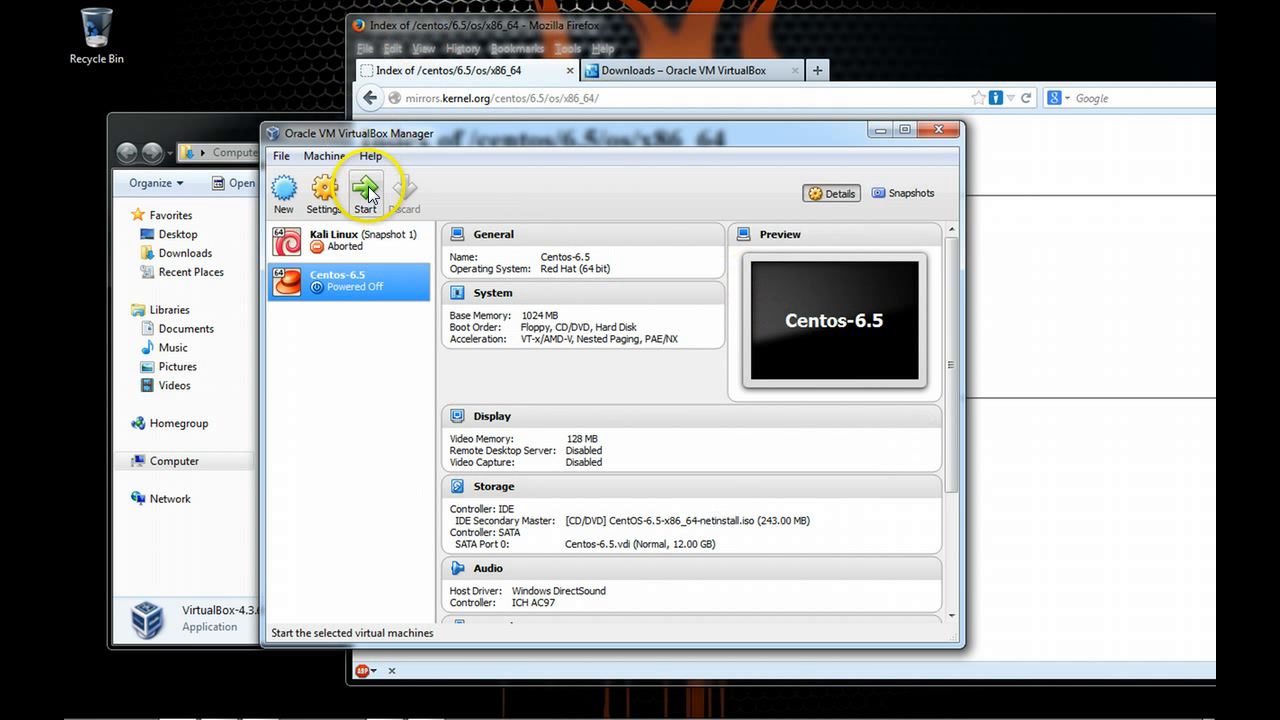
{"action": "left_click", "coordinate": [366, 192]}
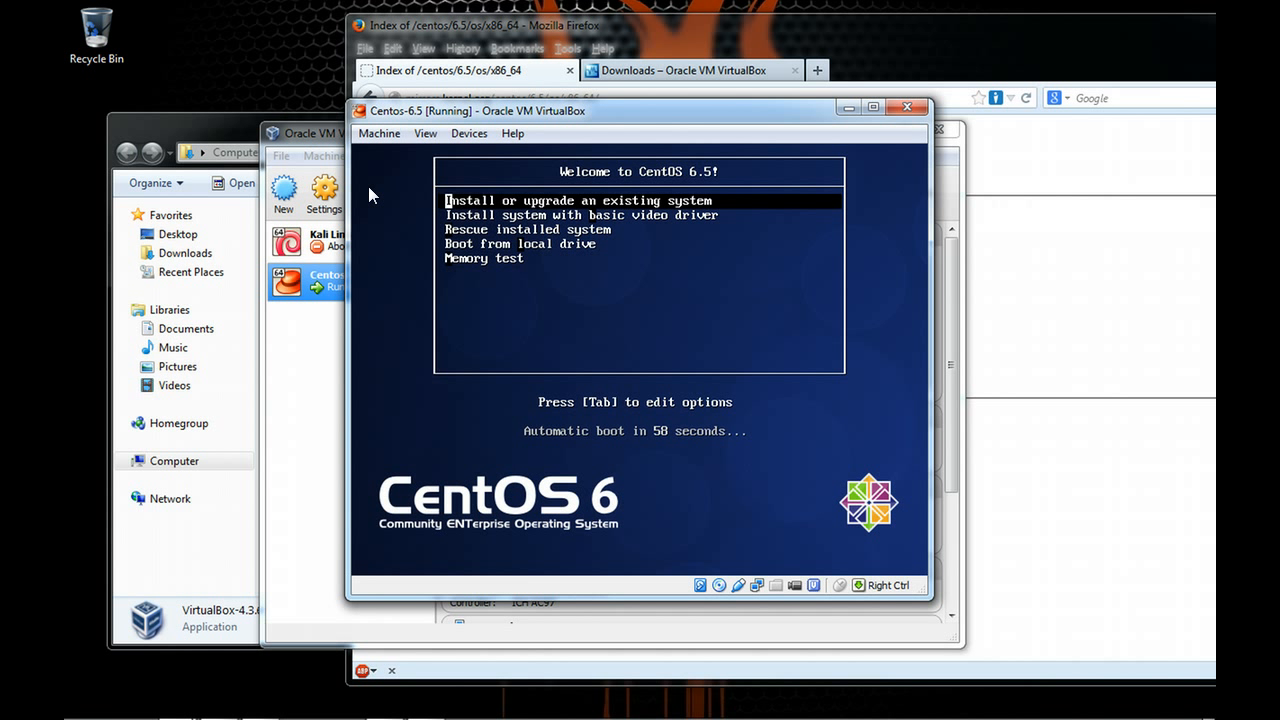
Boot the "Install or upgrade an existing system" entry from the CentOS 6.5 welcome menu.
{"action": "left_click", "coordinate": [638, 357]}
{"action": "key", "text": "Down"}
{"action": "key", "text": "Down"}
{"action": "key", "text": "Down"}
{"action": "key", "text": "Up"}
{"action": "key", "text": "Up"}
{"action": "key", "text": "Up"}
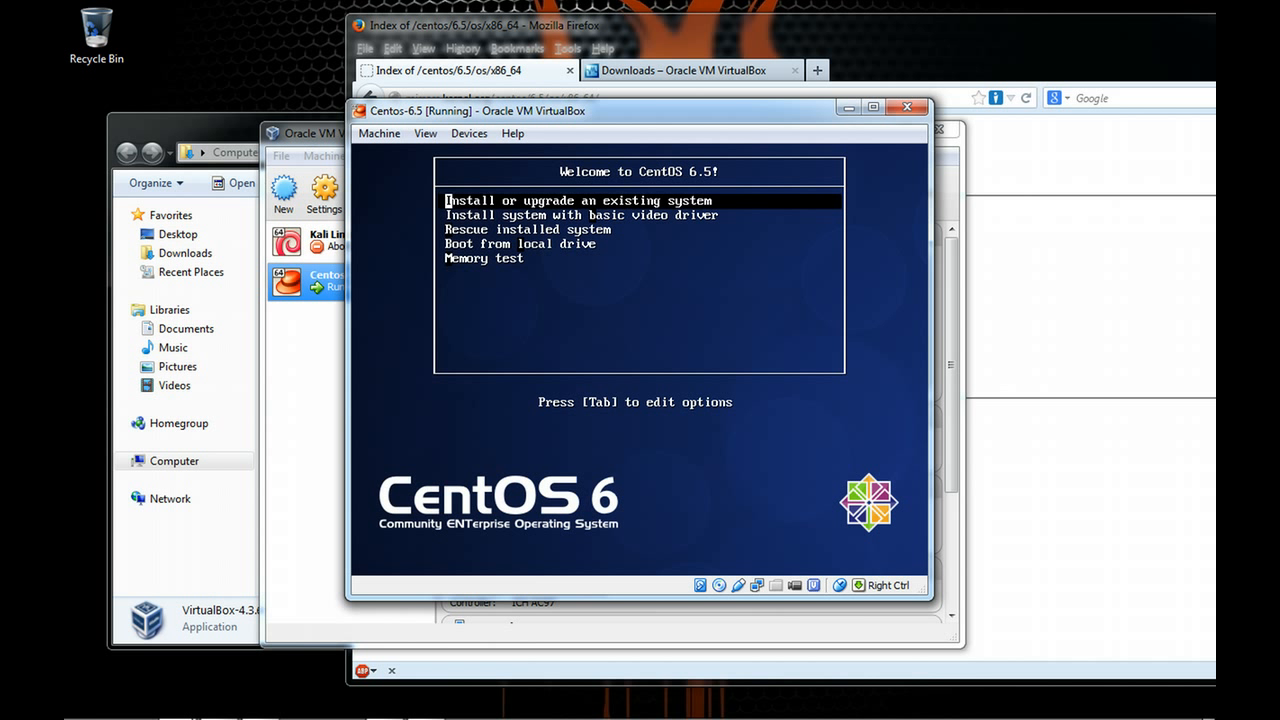
{"action": "key", "text": "Control_R"}
{"action": "left_click", "coordinate": [677, 440]}
{"action": "key", "text": "Control_R"}
{"action": "left_click", "coordinate": [668, 427]}
{"action": "key", "text": "Return"}
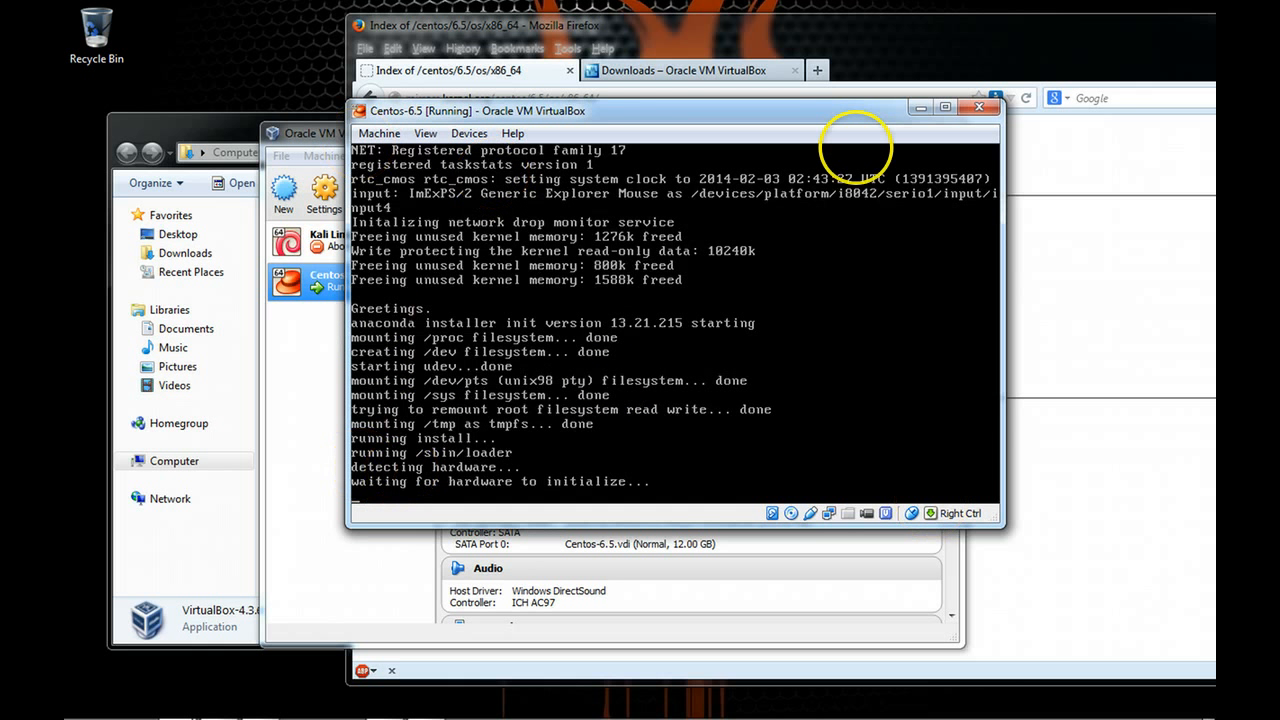
Skip the installation media test and start the installer.
{"action": "key", "text": "Control_R"}
{"action": "mouse_move", "coordinate": [384, 714]}
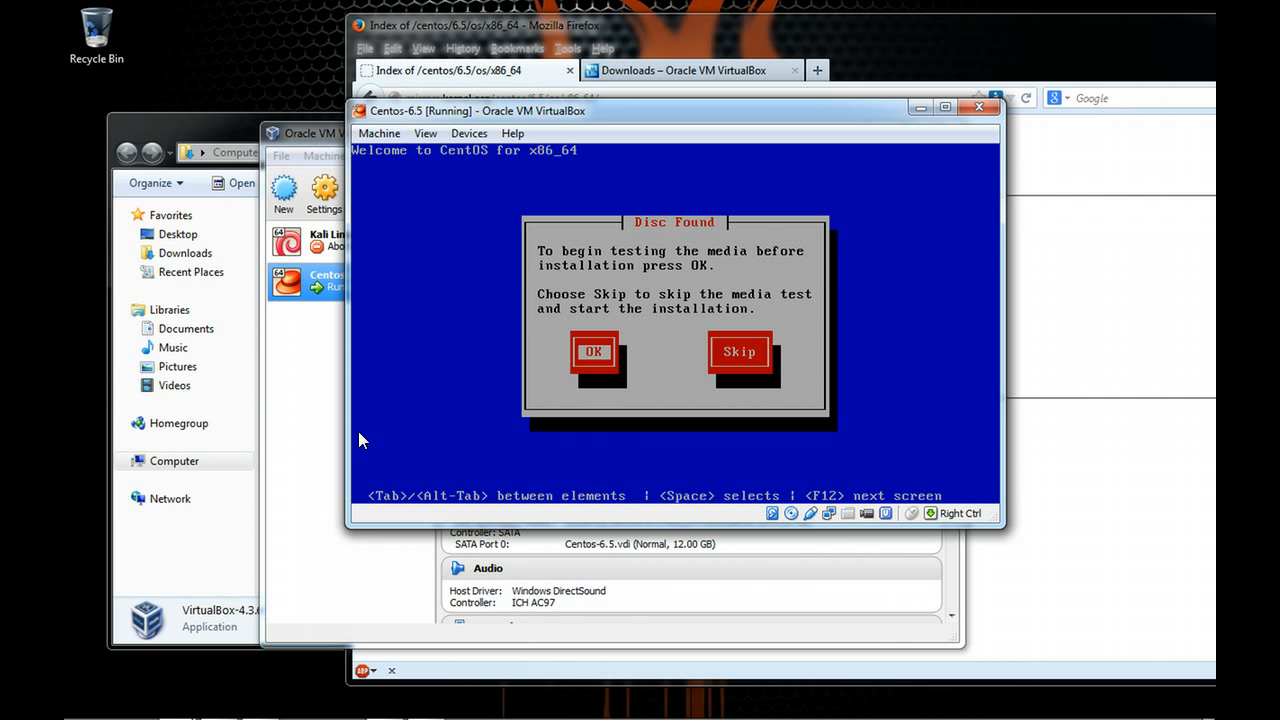
{"action": "key", "text": "Tab"}
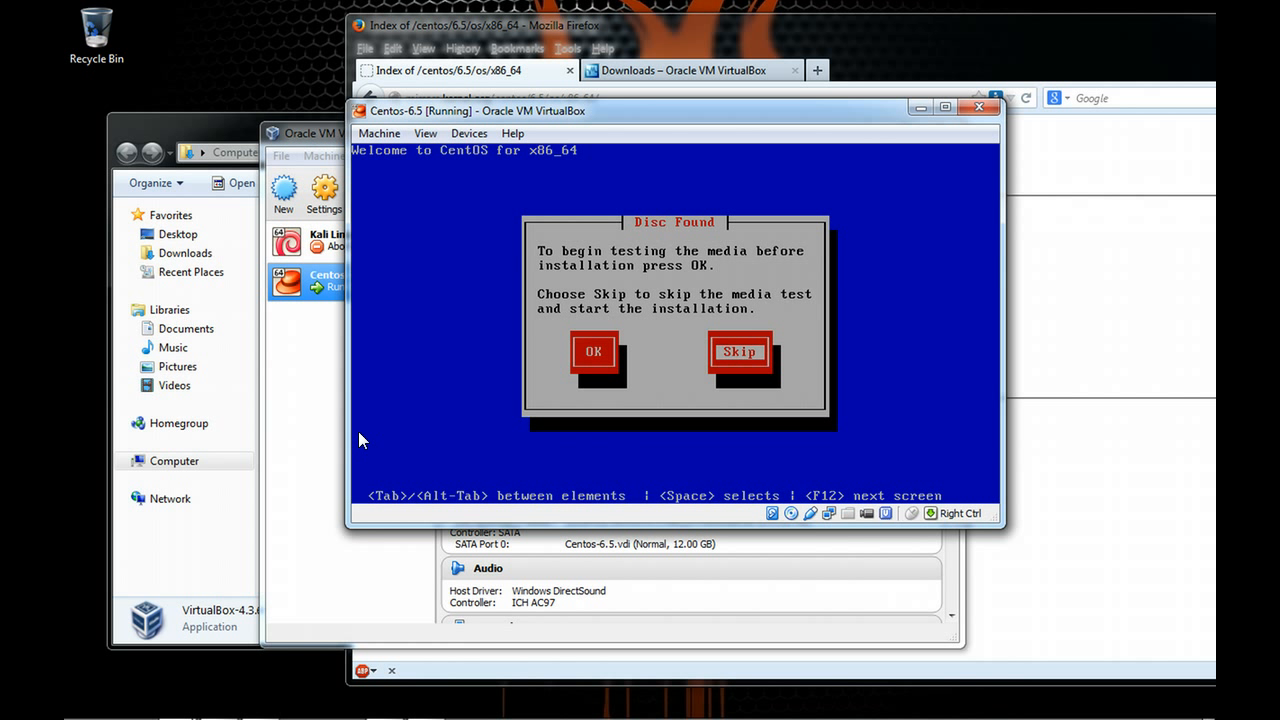
{"action": "key", "text": "Return"}
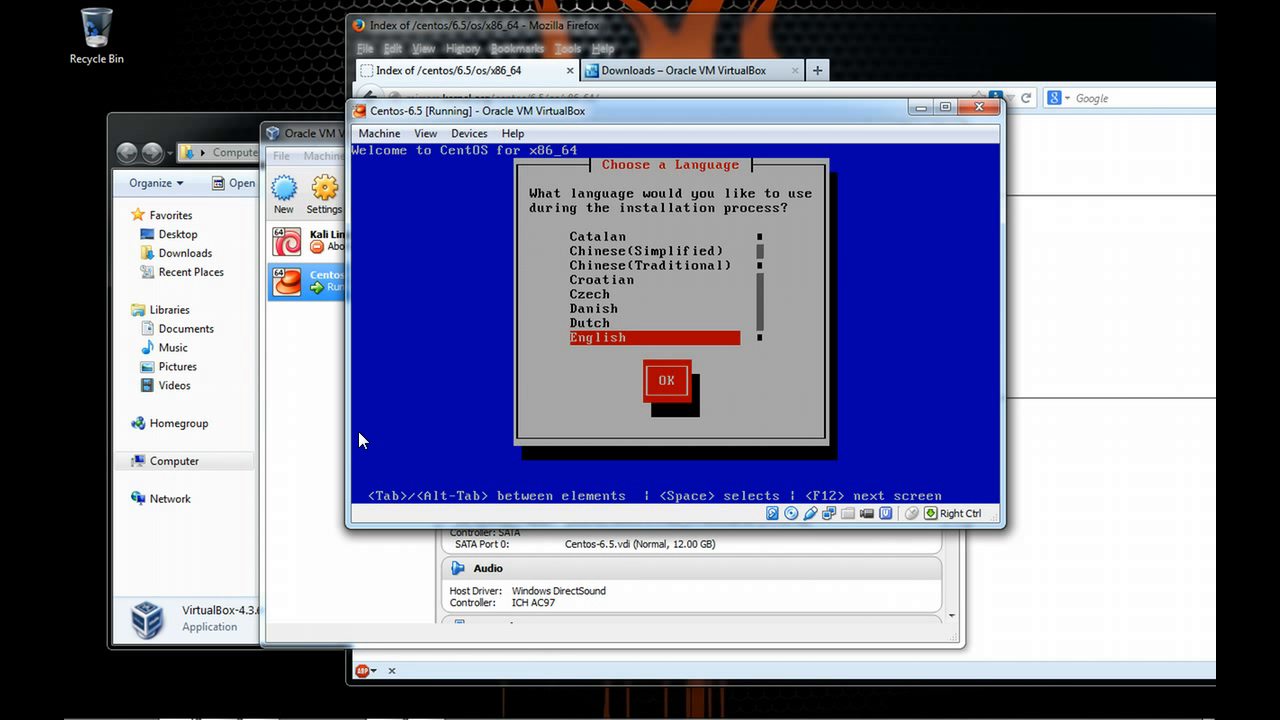
Accept English as the installation language and us as the keyboard type.
{"action": "key", "text": "Return"}
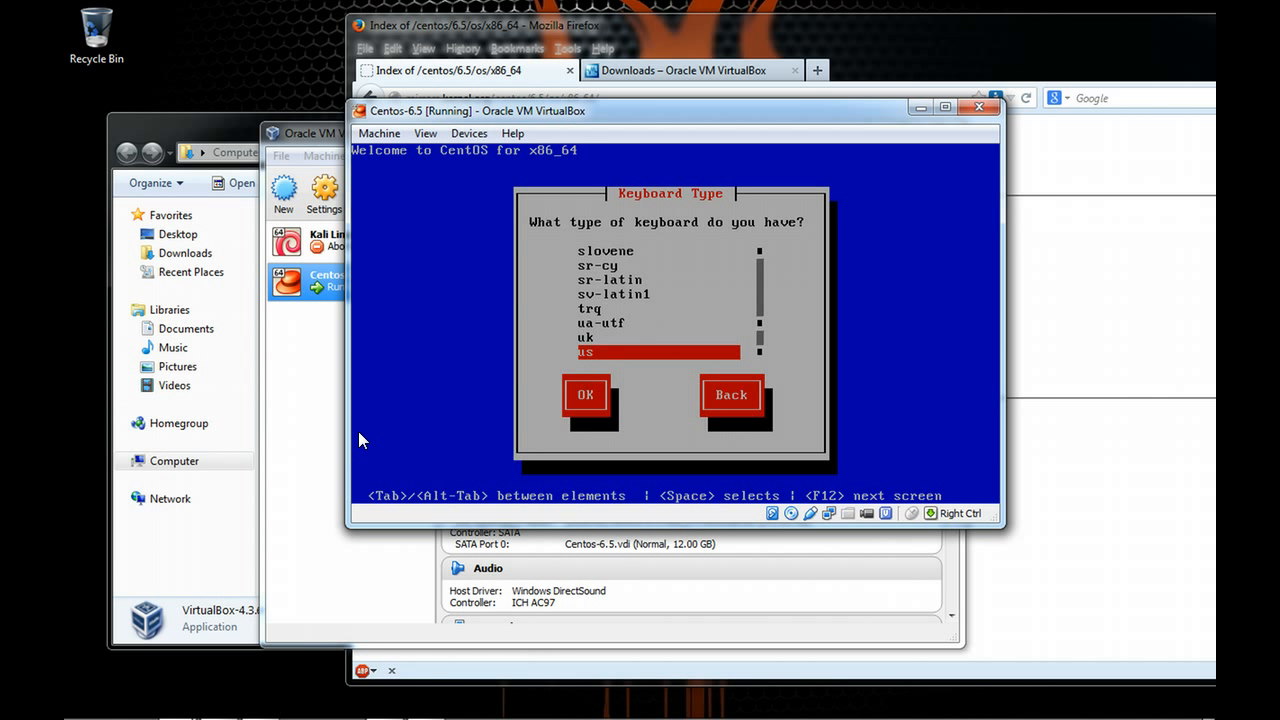
{"action": "key", "text": "Tab"}
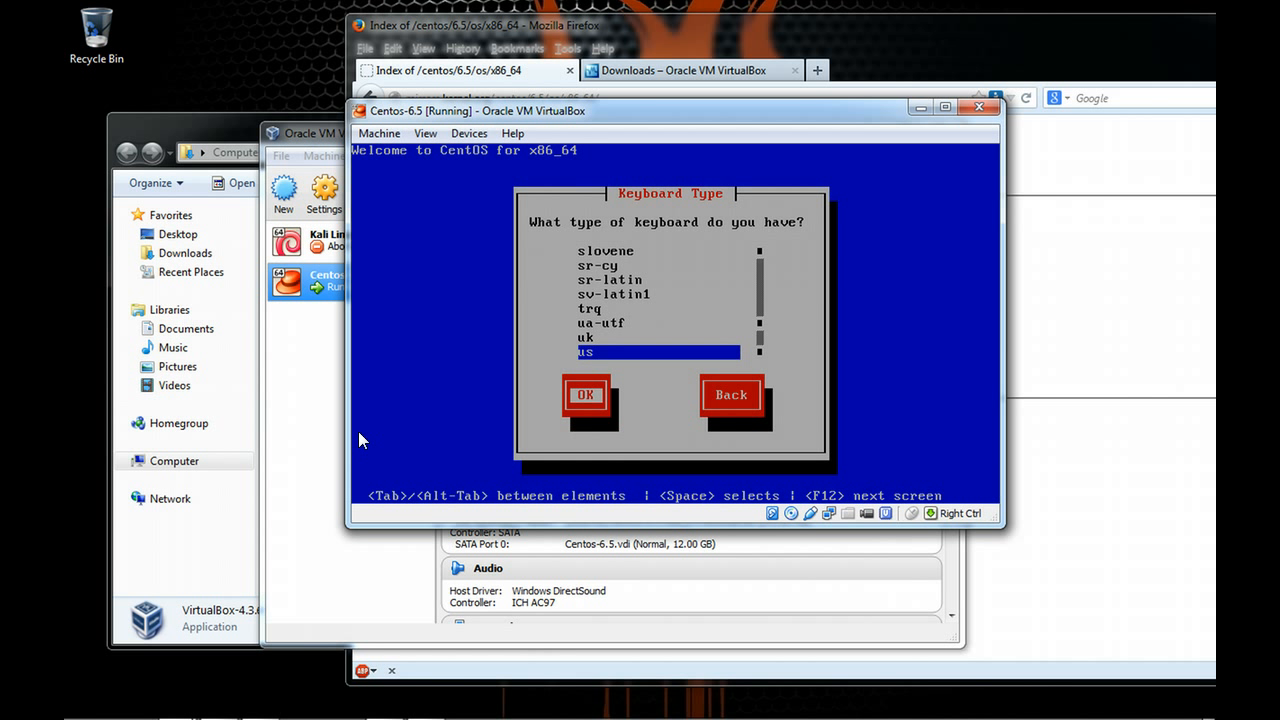
{"action": "key", "text": "Return"}
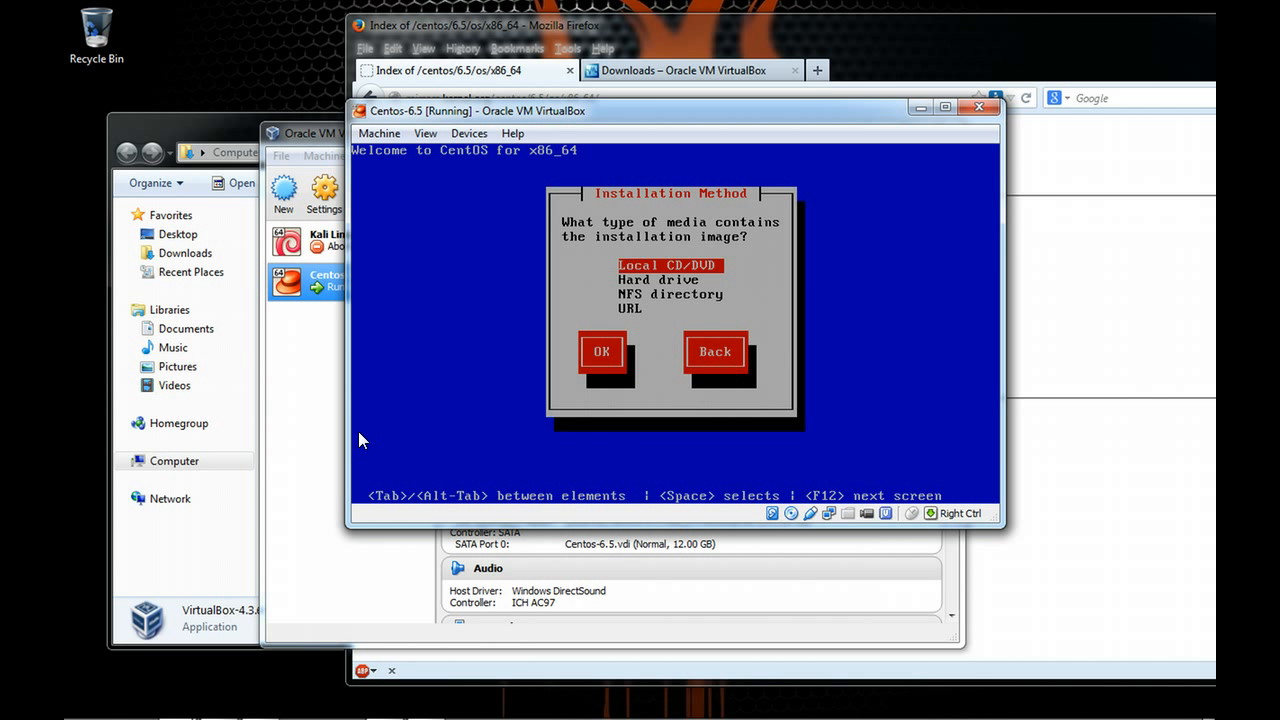
Choose URL as the type of media containing the installation image.
{"action": "key", "text": "Down"}
{"action": "key", "text": "Down"}
{"action": "key", "text": "Down"}
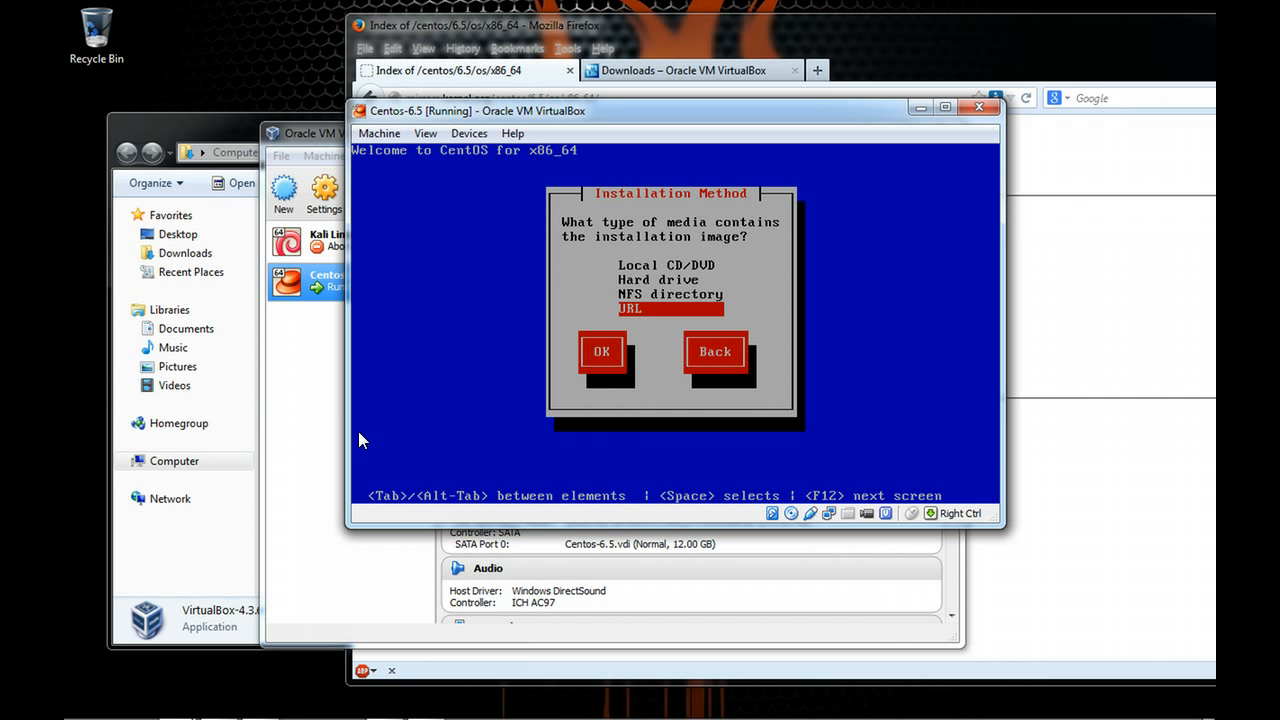
{"action": "key", "text": "Tab"}
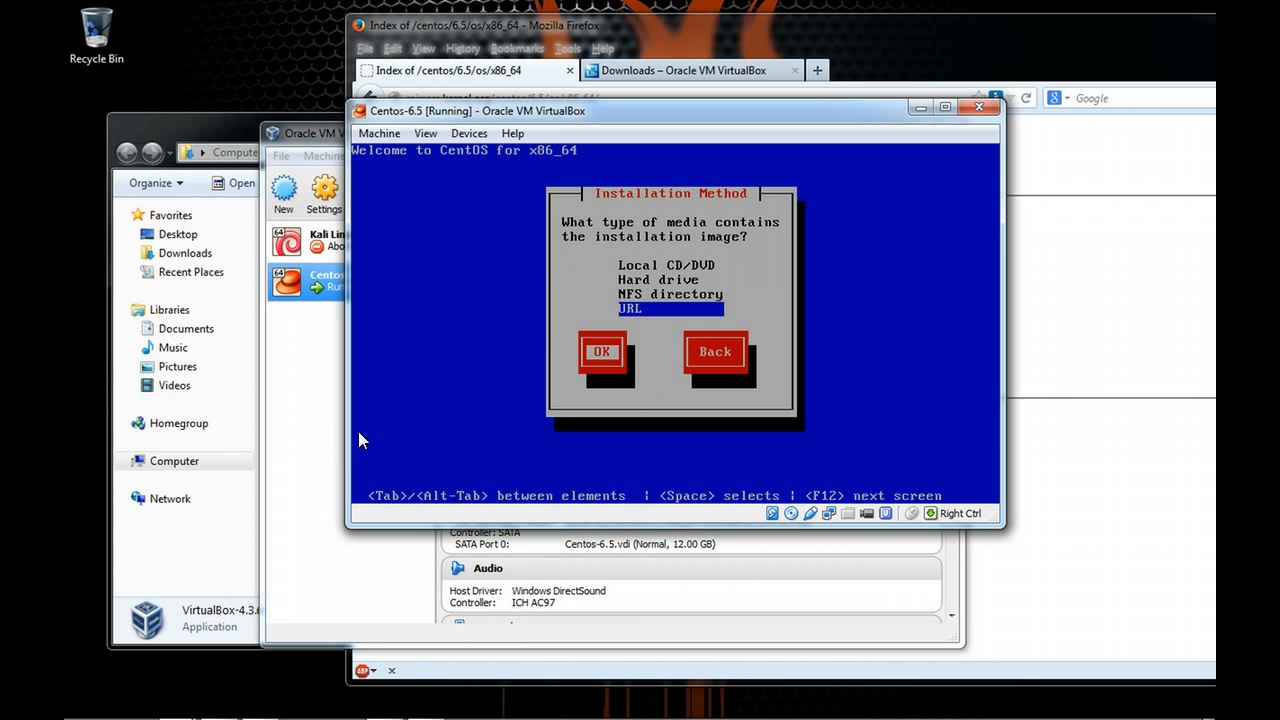
{"action": "key", "text": "Return"}
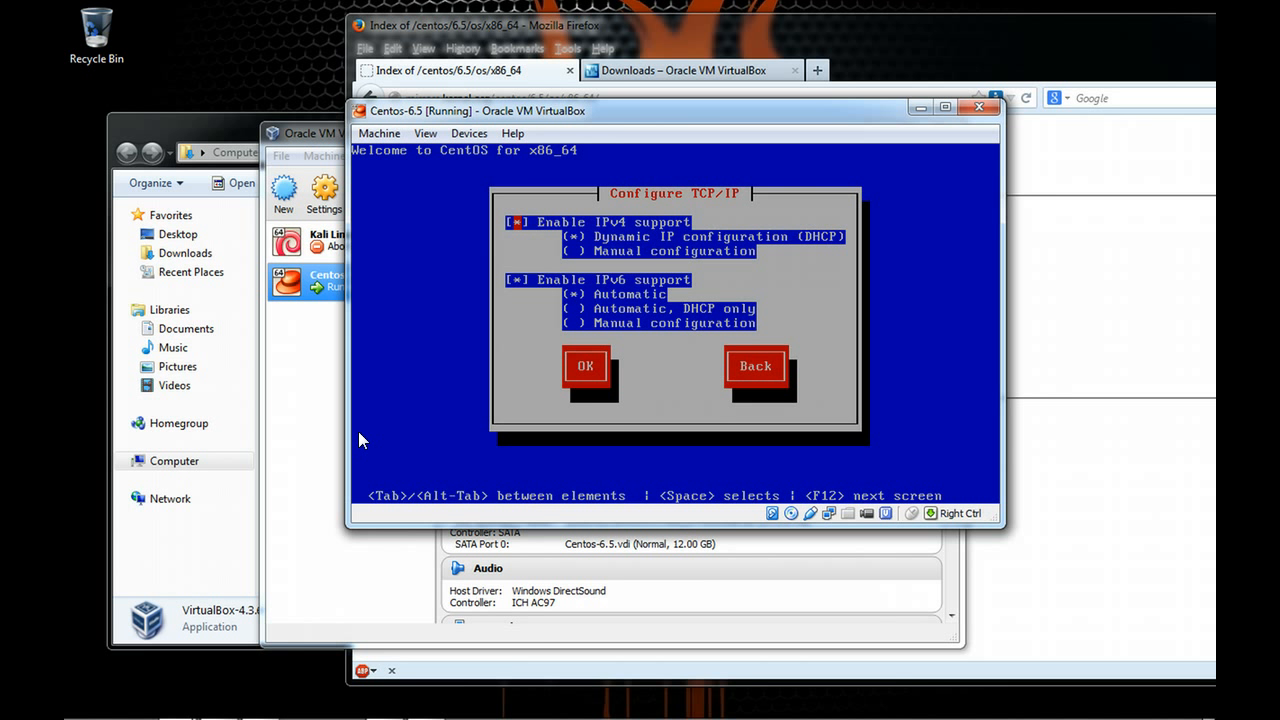
Accept the TCP/IP configuration with IPv4 on DHCP and IPv6 on automatic.
{"action": "key", "text": "Tab"}
{"action": "key", "text": "Tab"}
{"action": "key", "text": "Tab"}
{"action": "key", "text": "Tab"}
{"action": "key", "text": "Tab"}
{"action": "key", "text": "Tab"}
{"action": "key", "text": "Tab"}
{"action": "key", "text": "Tab"}
{"action": "key", "text": "Tab"}
{"action": "key", "text": "Tab"}
{"action": "key", "text": "Tab"}
{"action": "key", "text": "Tab"}
{"action": "key", "text": "Tab"}
{"action": "key", "text": "Tab"}
{"action": "key", "text": "Tab"}
{"action": "key", "text": "Tab"}
{"action": "key", "text": "Return"}
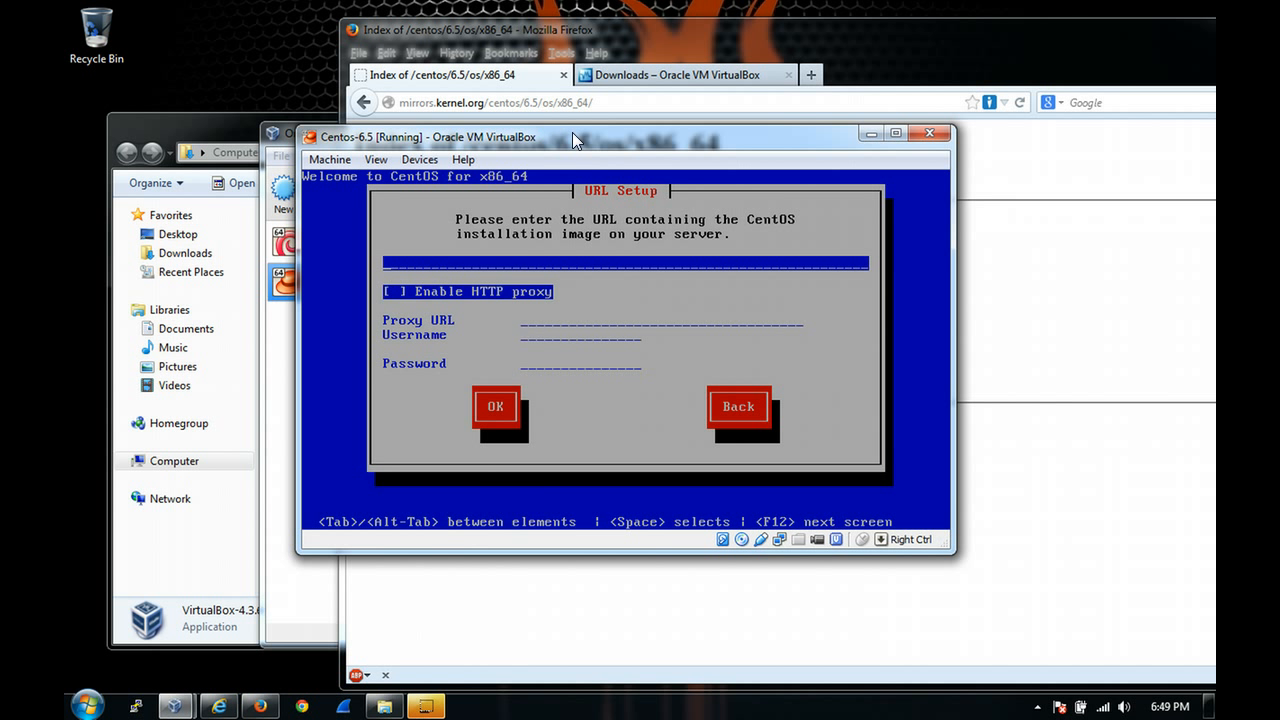
{"action": "type", "text": "http://mirrors"}
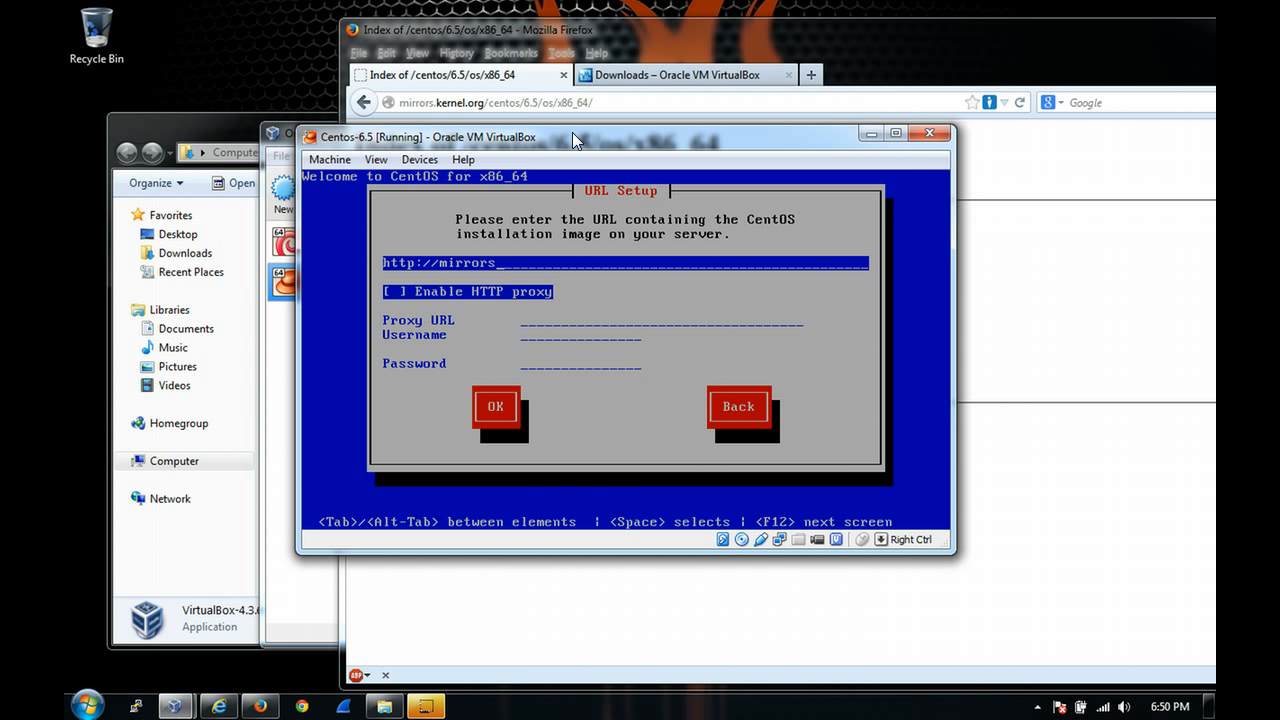
{"action": "type", "text": ".kernel.org"}
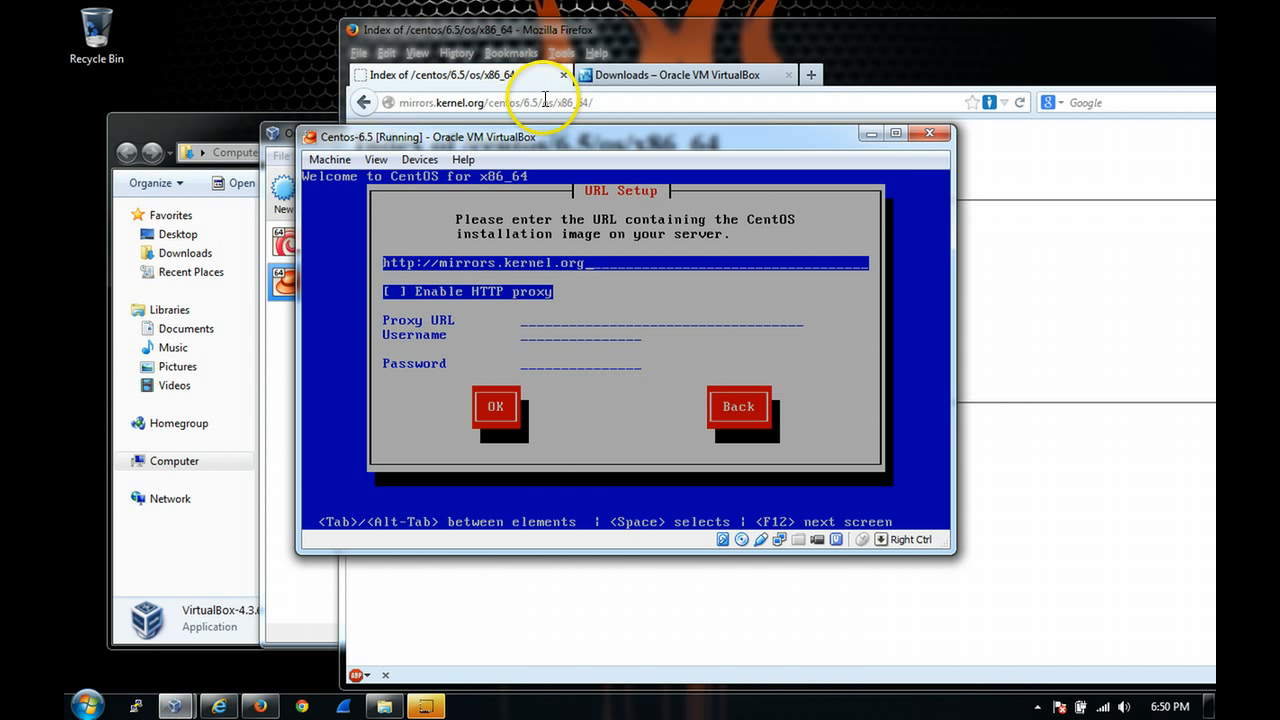
{"action": "type", "text": "/"}
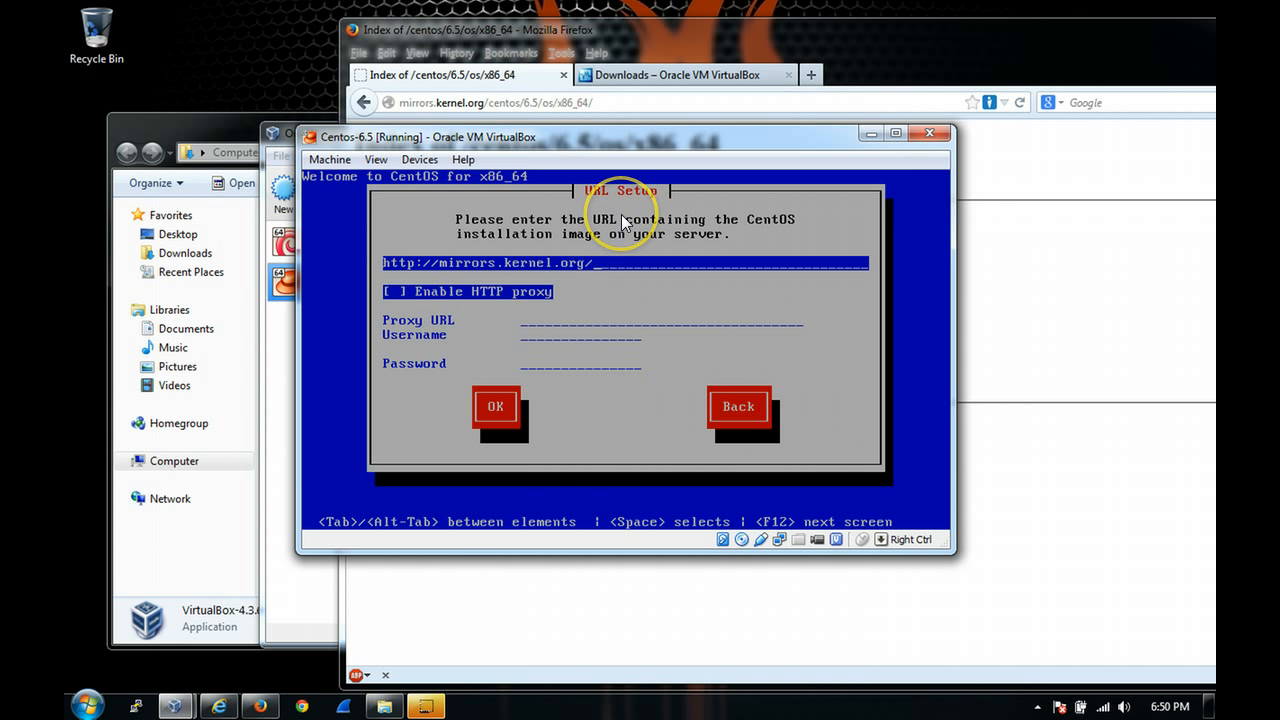
{"action": "type", "text": "centos/"}
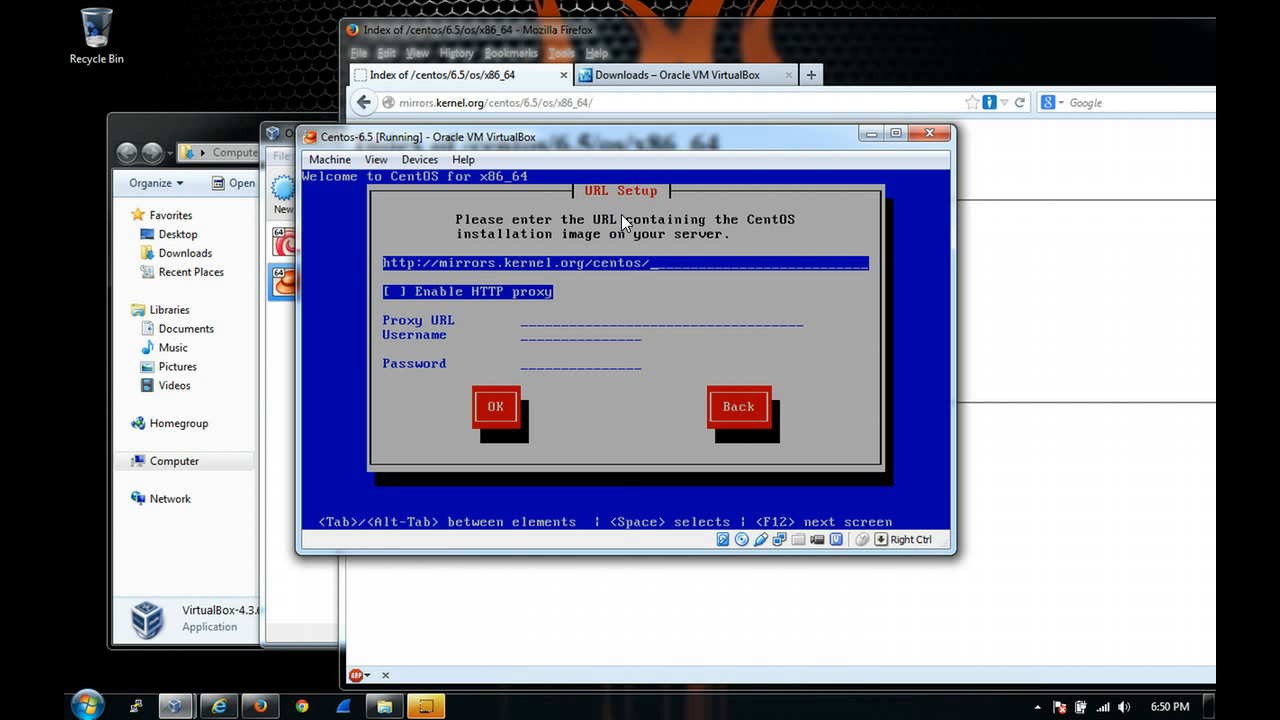
{"action": "type", "text": "6.5/os/x86_64"}
{"action": "key", "text": "Tab"}
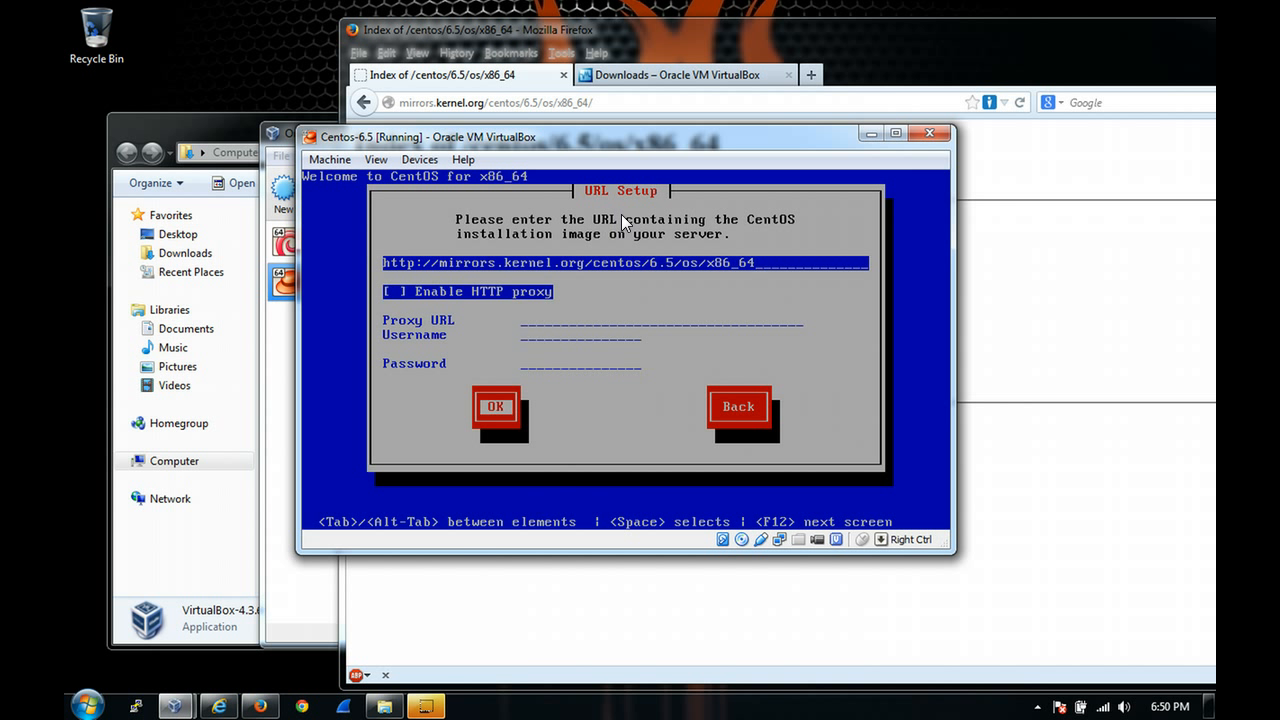
{"action": "key", "text": "Return"}
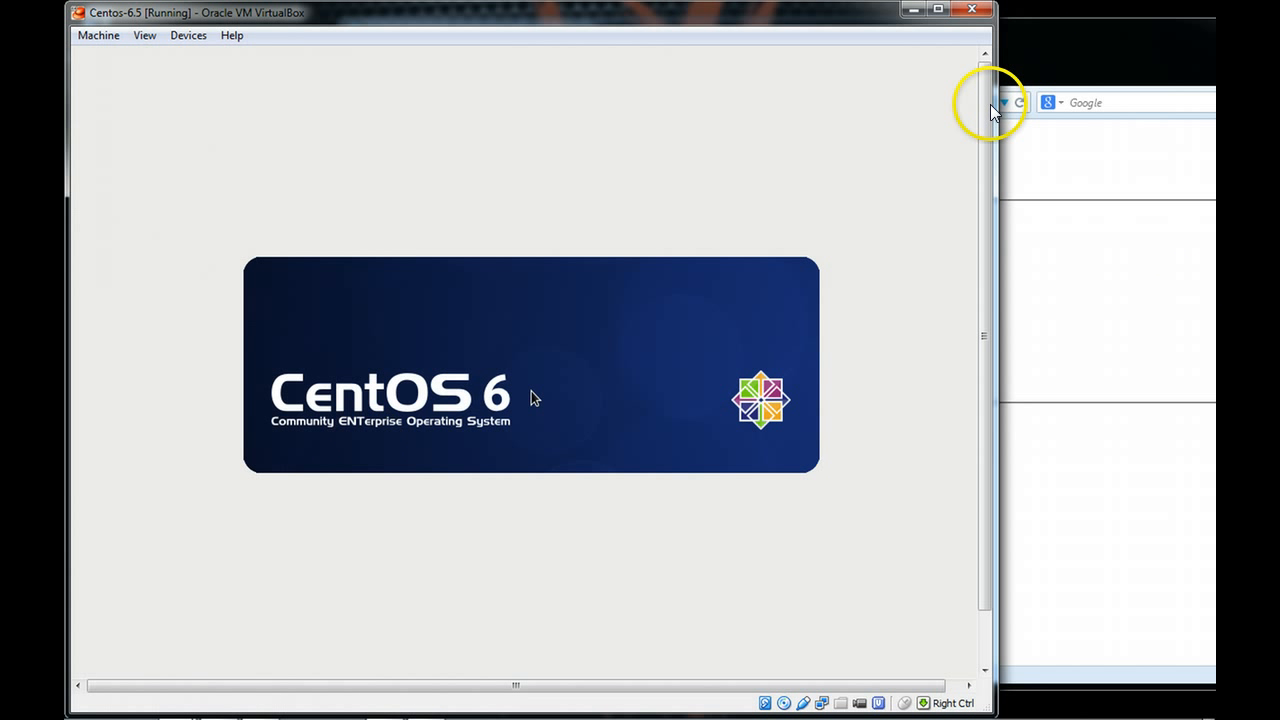
Switch the virtual machine display to fullscreen mode.
{"action": "left_click_drag", "start_coordinate": [994, 103], "coordinate": [988, 145]}
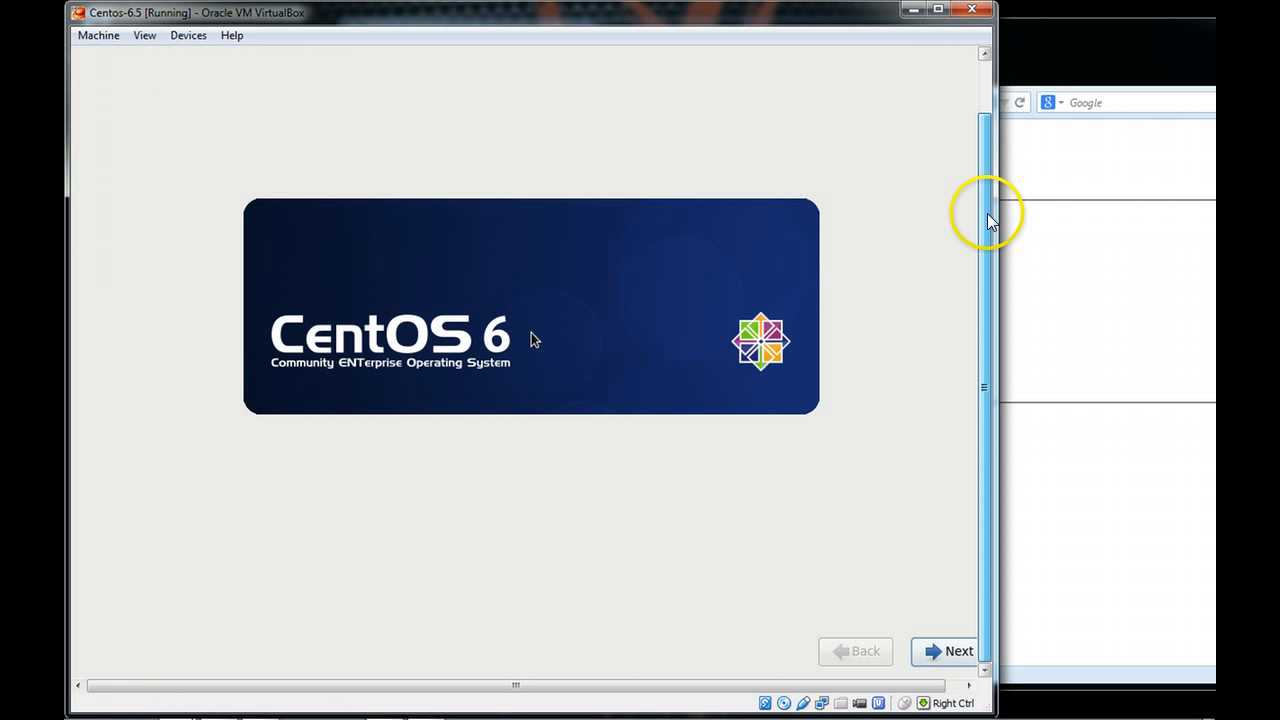
{"action": "left_click", "coordinate": [144, 38]}
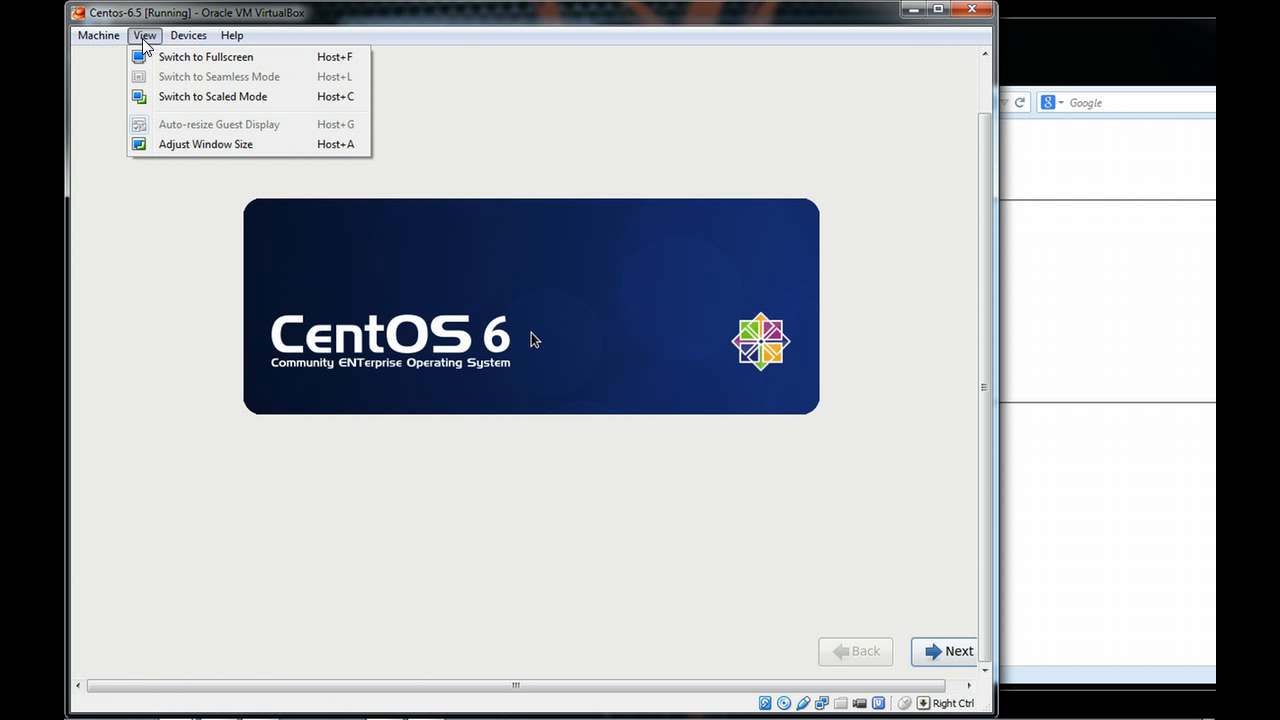
{"action": "left_click", "coordinate": [168, 60]}
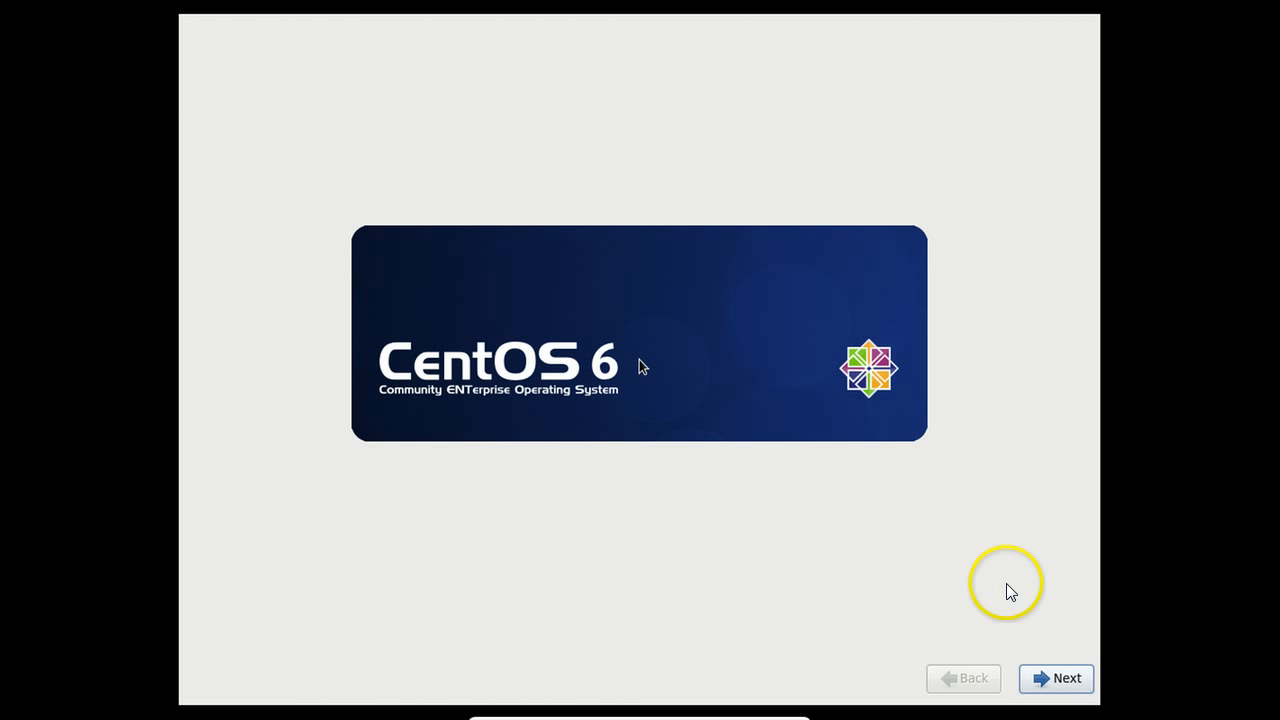
Continue past the CentOS 6 splash page with Basic Storage Devices and discard any data on the VBOX hard disk.
{"action": "left_click", "coordinate": [1061, 675]}
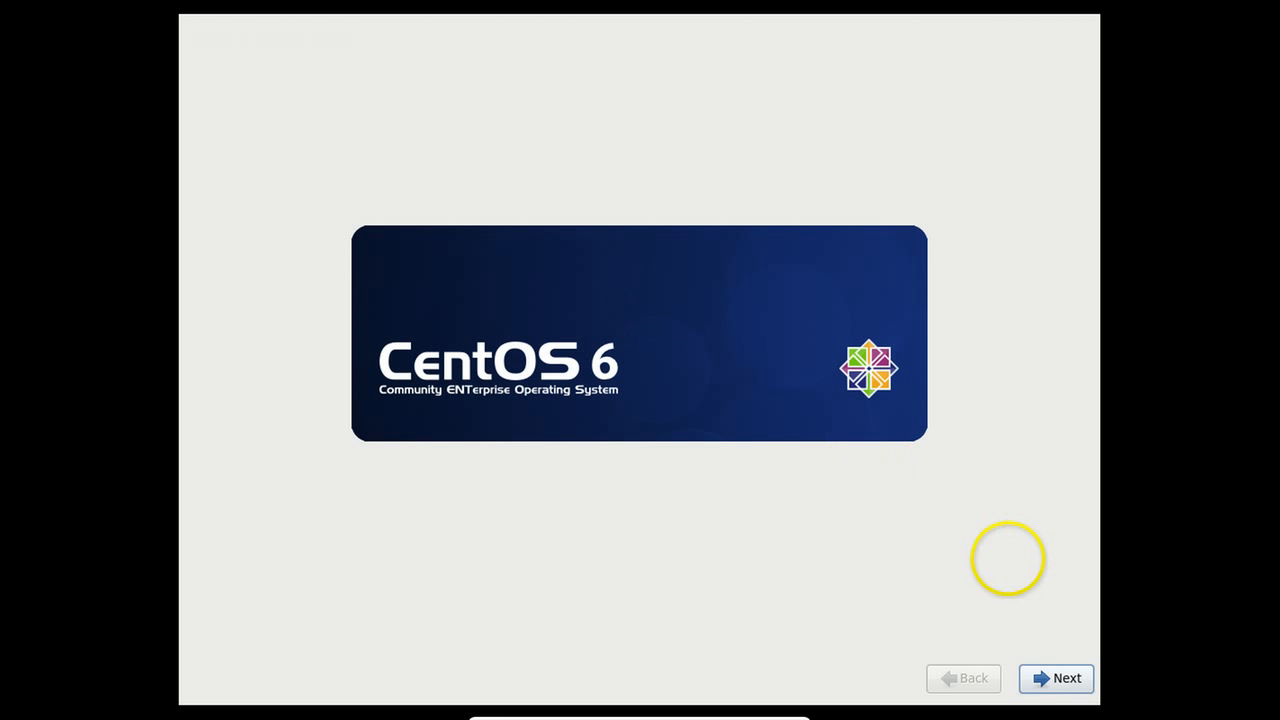
{"action": "left_click", "coordinate": [1054, 680]}
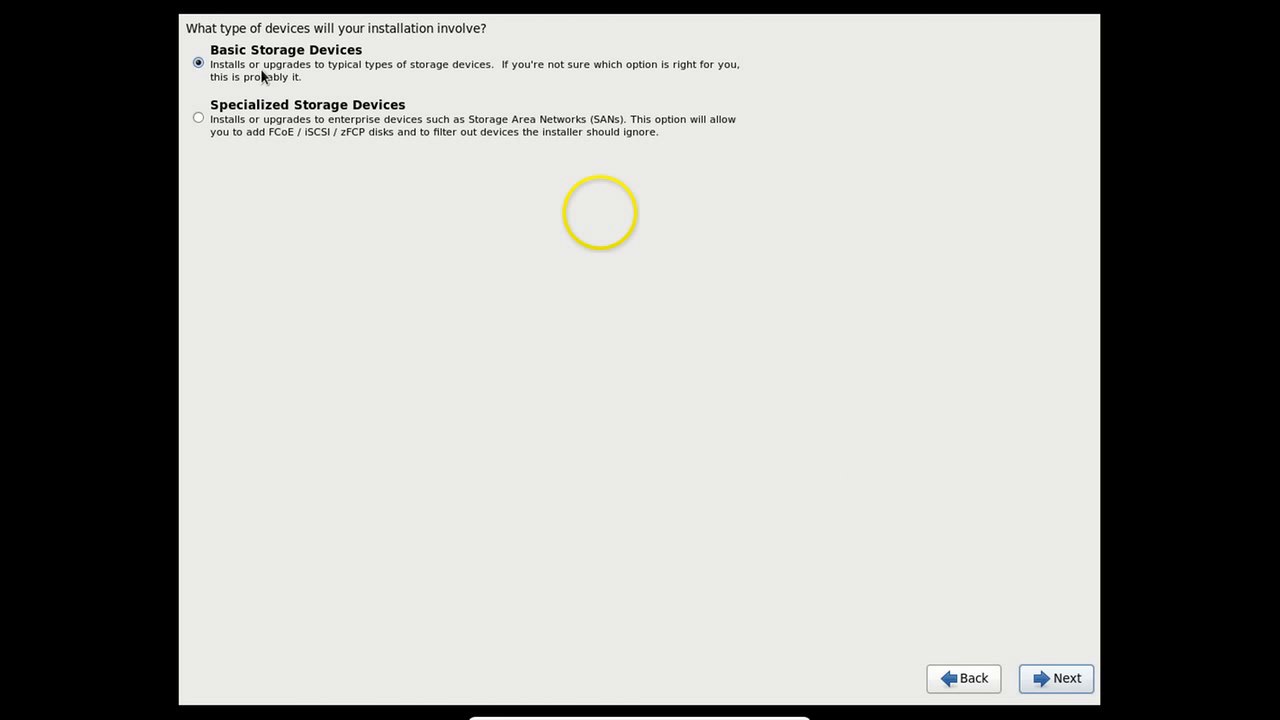
{"action": "left_click", "coordinate": [1064, 680]}
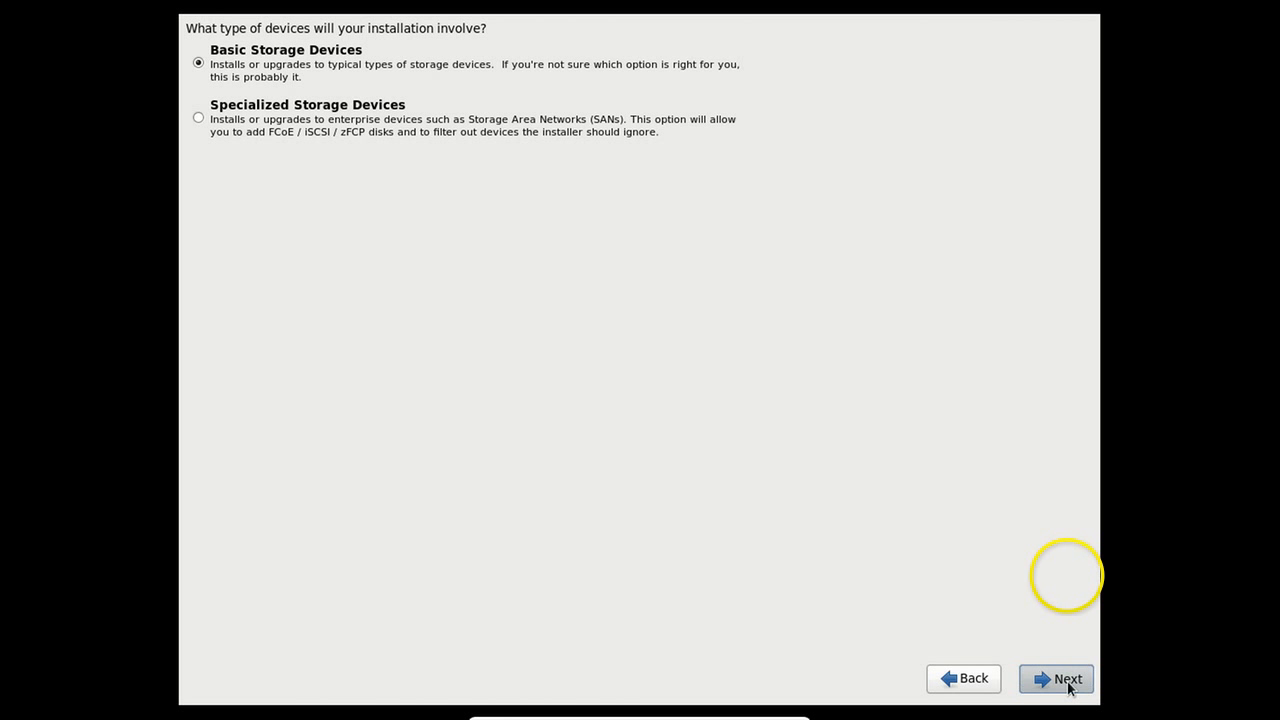
{"action": "left_click", "coordinate": [1067, 680]}
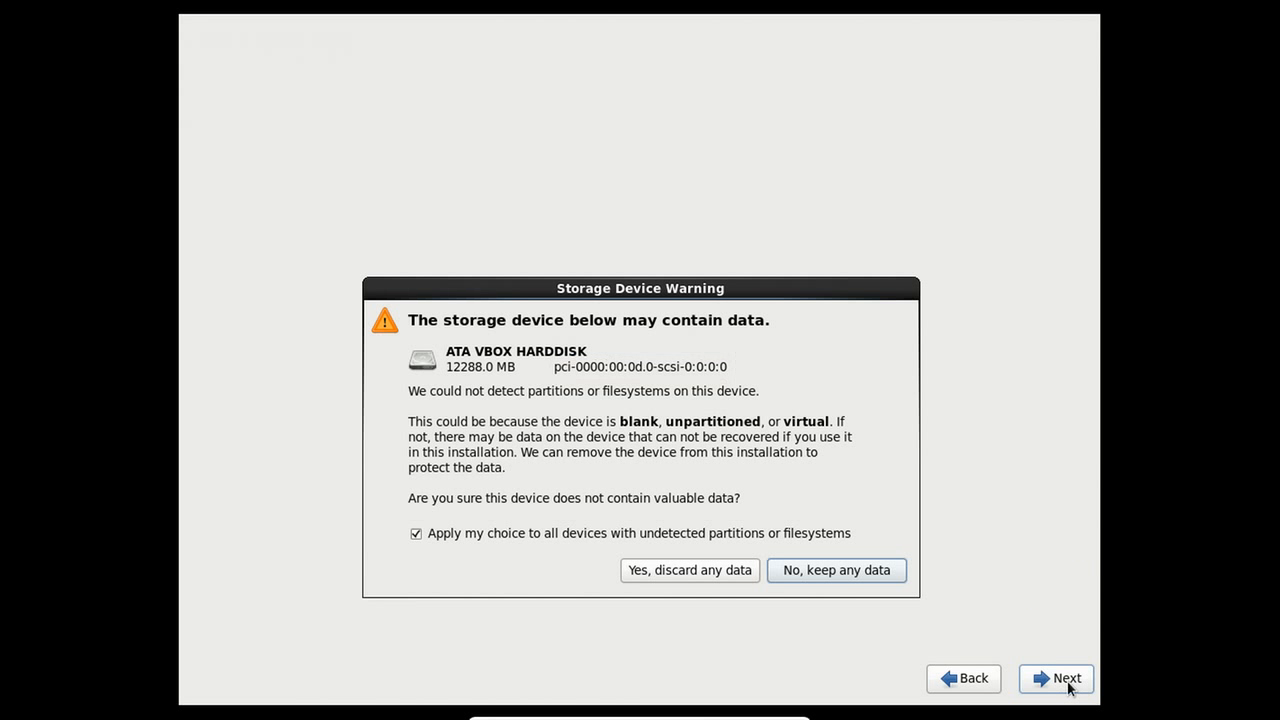
{"action": "left_click", "coordinate": [749, 571]}
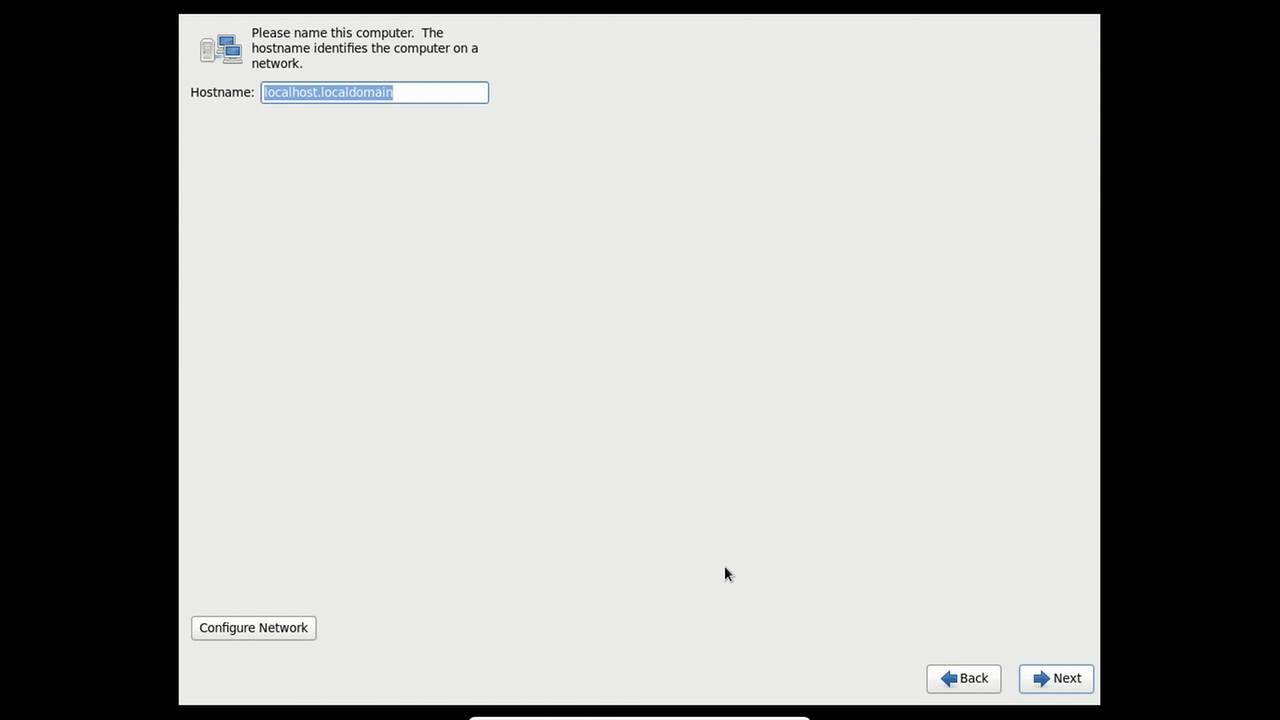
Set the computer's hostname to centos65 and continue to the time zone page.
{"action": "type", "text": "cont"}
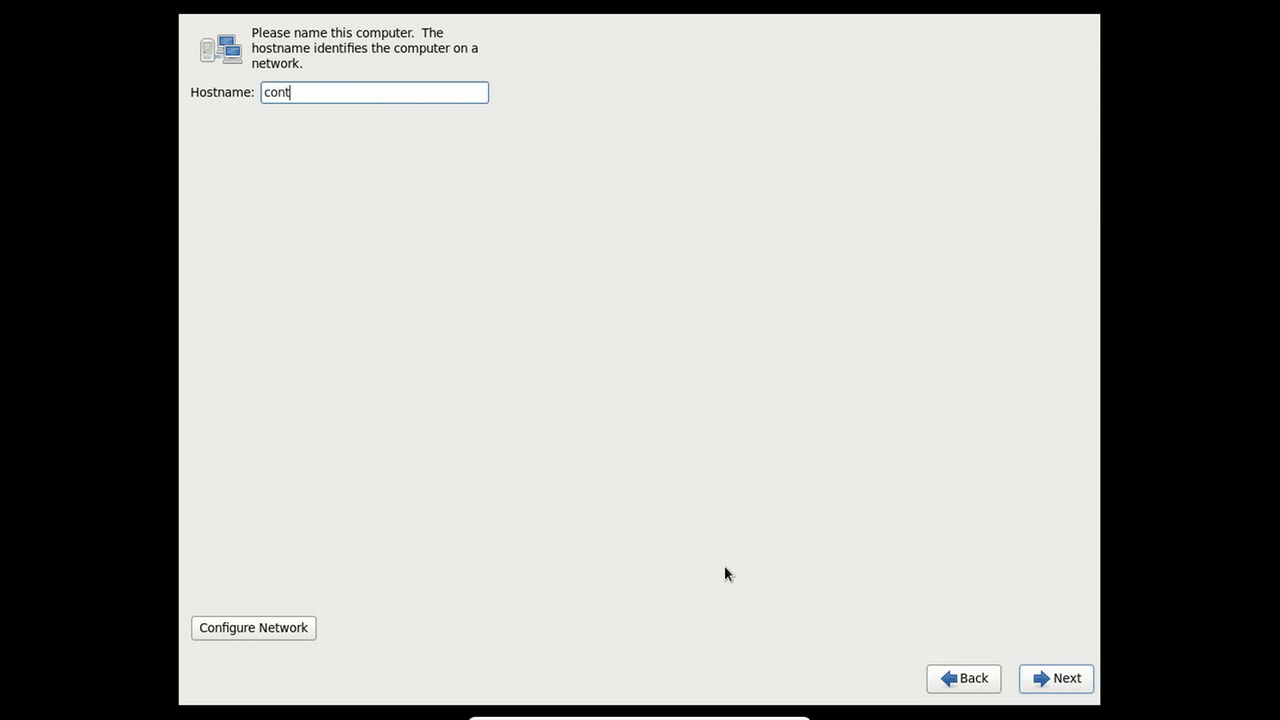
{"action": "type", "text": "os65"}
{"action": "key", "text": "BackSpace"}
{"action": "key", "text": "BackSpace"}
{"action": "key", "text": "BackSpace"}
{"action": "key", "text": "BackSpace"}
{"action": "key", "text": "BackSpace"}
{"action": "key", "text": "BackSpace"}
{"action": "key", "text": "BackSpace"}
{"action": "type", "text": "entos65"}
{"action": "left_click", "coordinate": [1060, 679]}
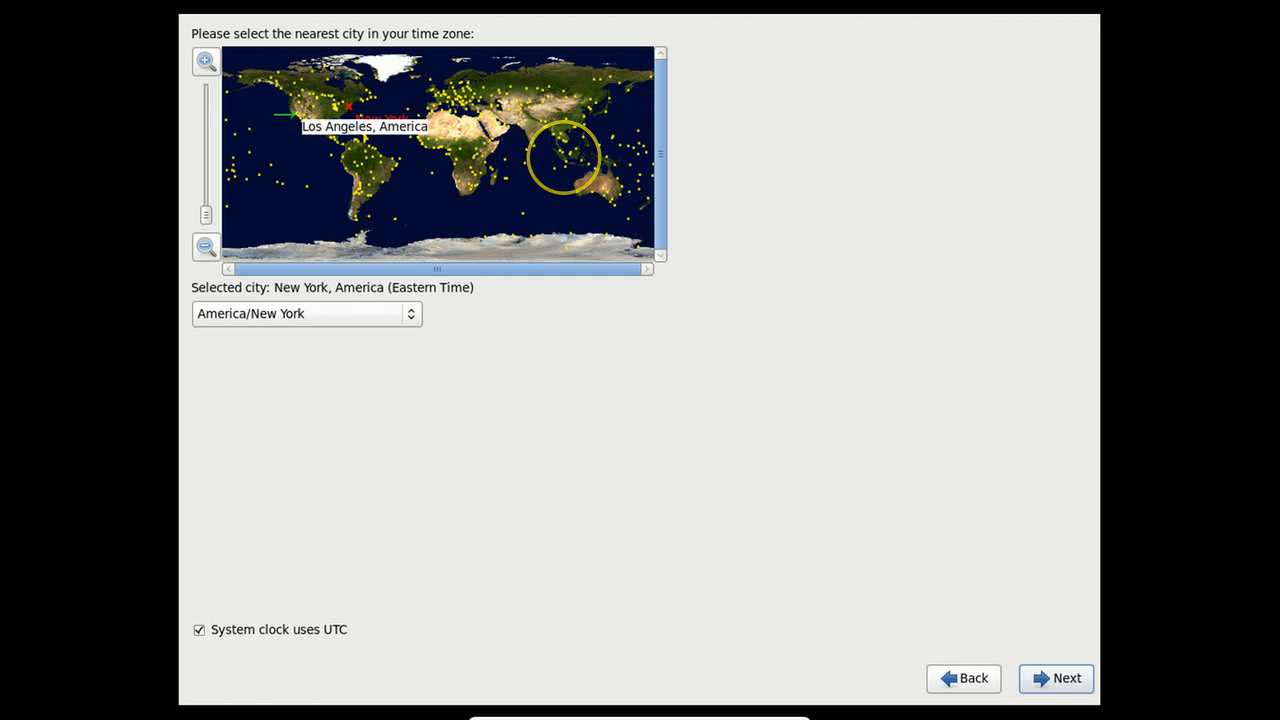
Set the time zone to America/Los Angeles, and enter and confirm the root password.
{"action": "left_click", "coordinate": [290, 115]}
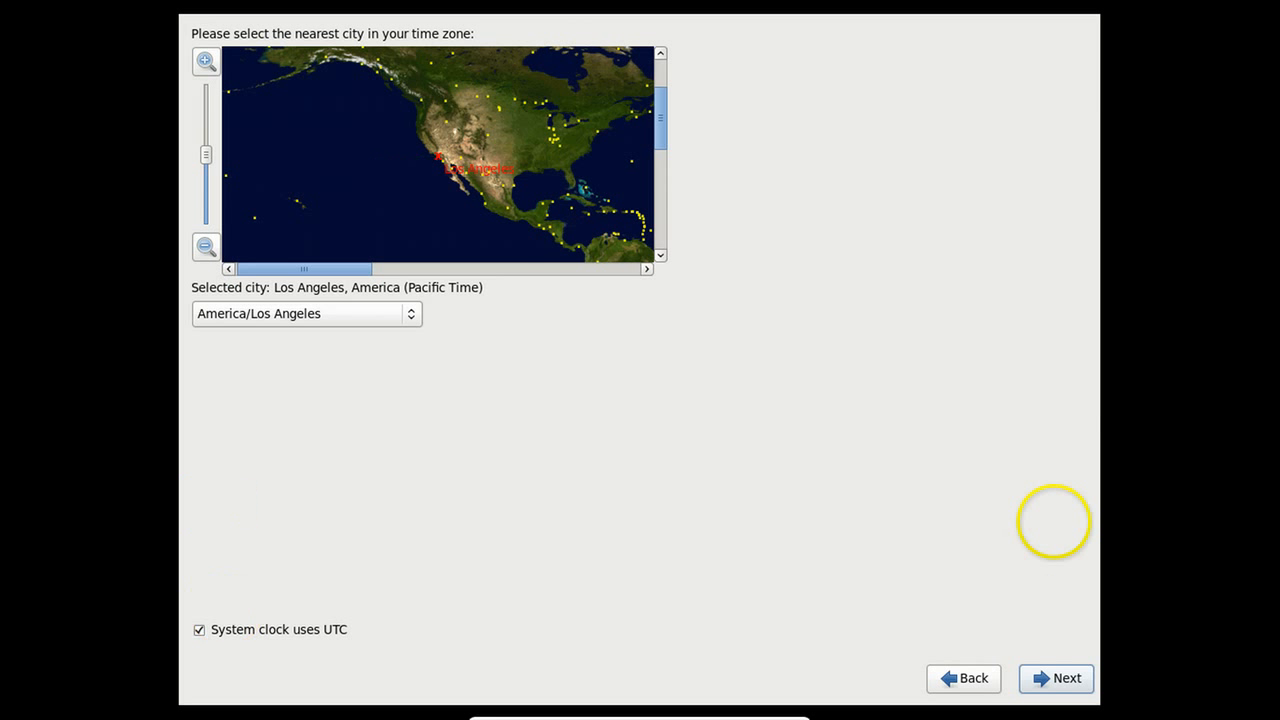
{"action": "left_click", "coordinate": [1056, 678]}
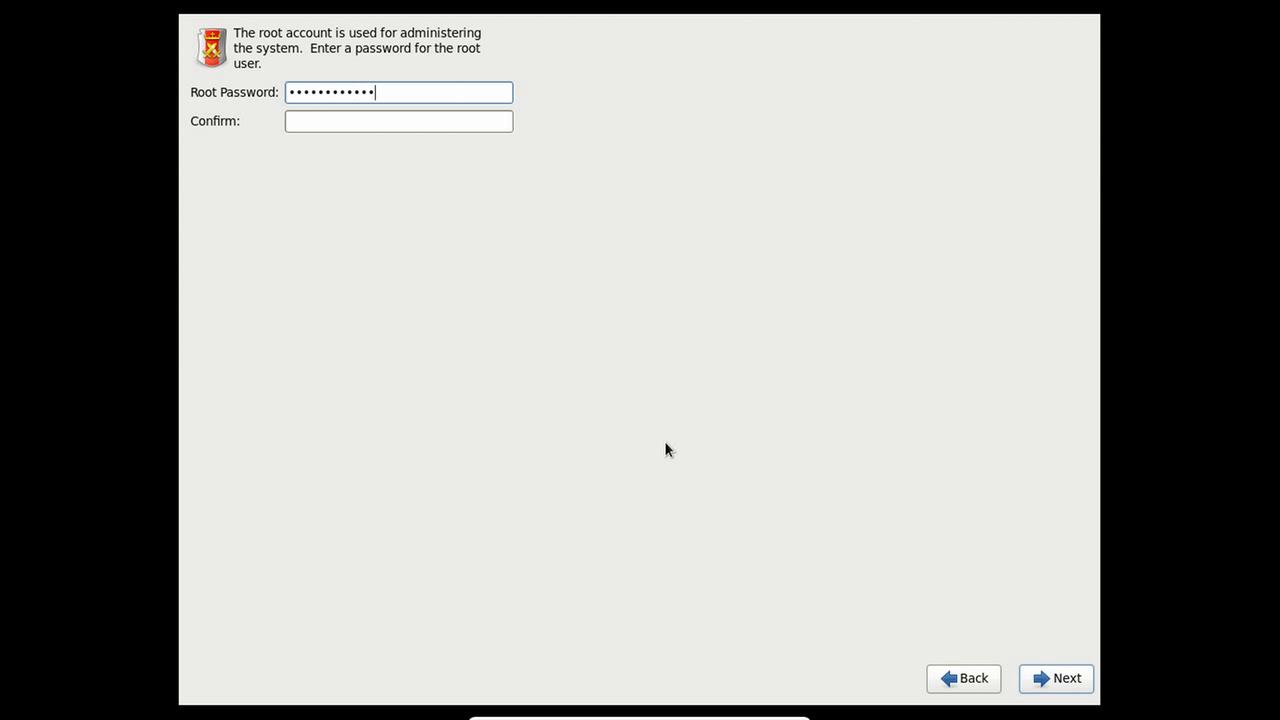
{"action": "key", "text": "Tab"}
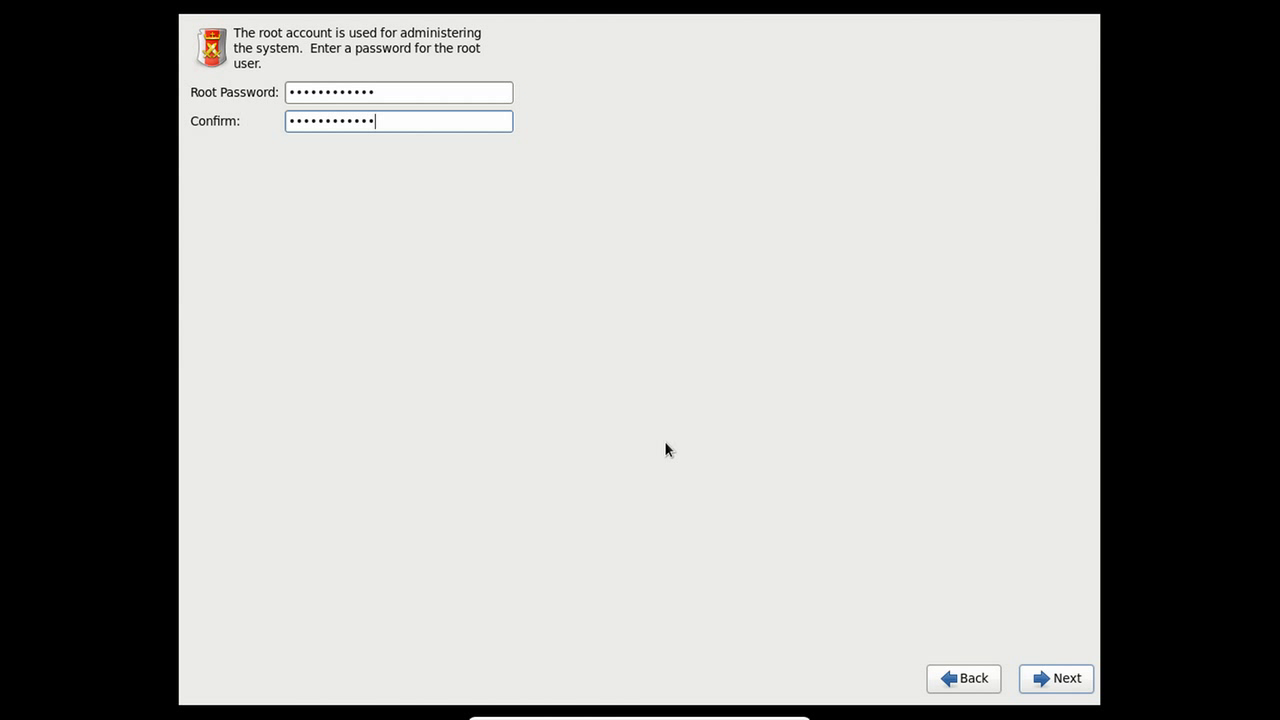
{"action": "left_click", "coordinate": [1082, 680]}
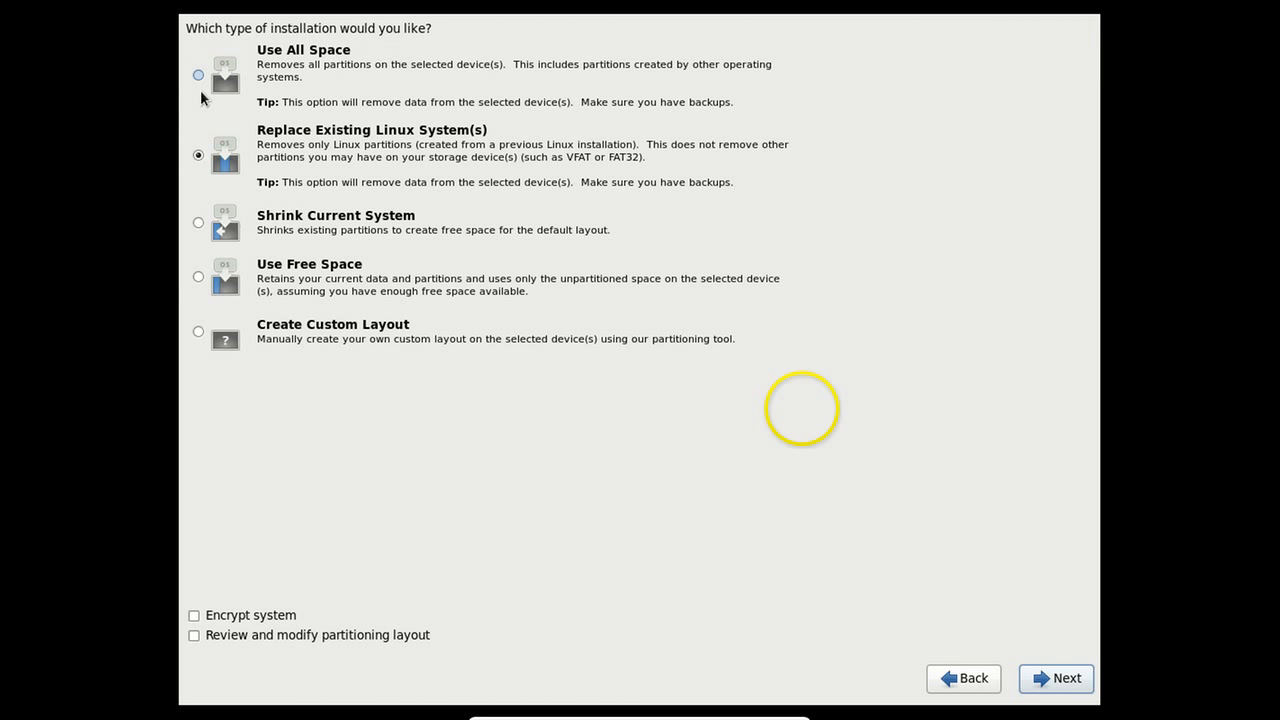
Choose the Use All Space installation type and write the partitioning changes to disk.
{"action": "key", "text": "Tab"}
{"action": "key", "text": "space"}
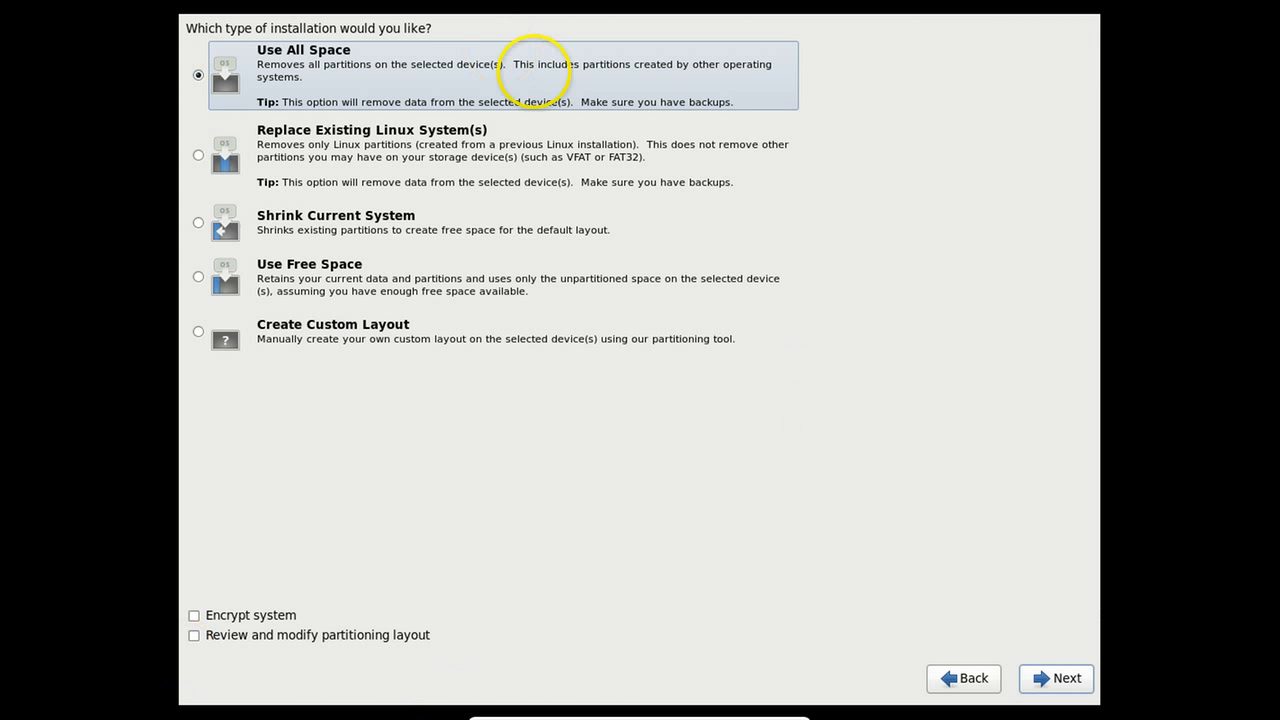
{"action": "left_click", "coordinate": [1073, 680]}
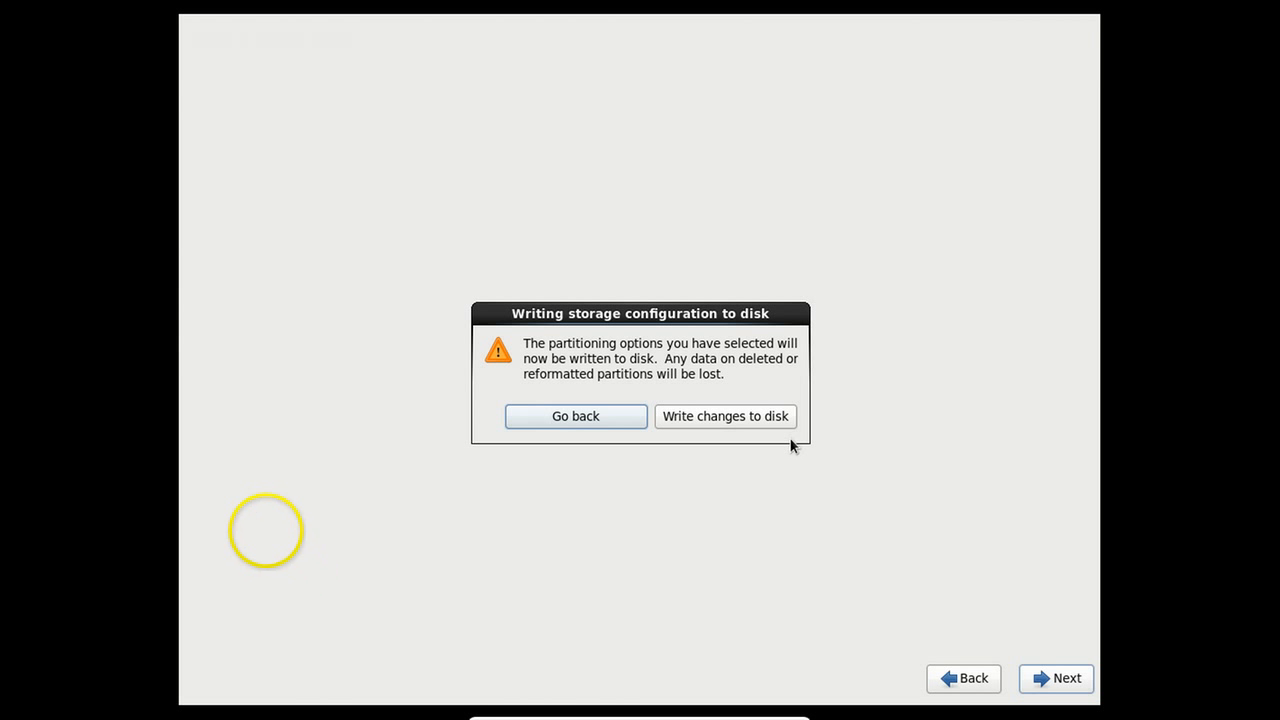
{"action": "left_click", "coordinate": [757, 414]}
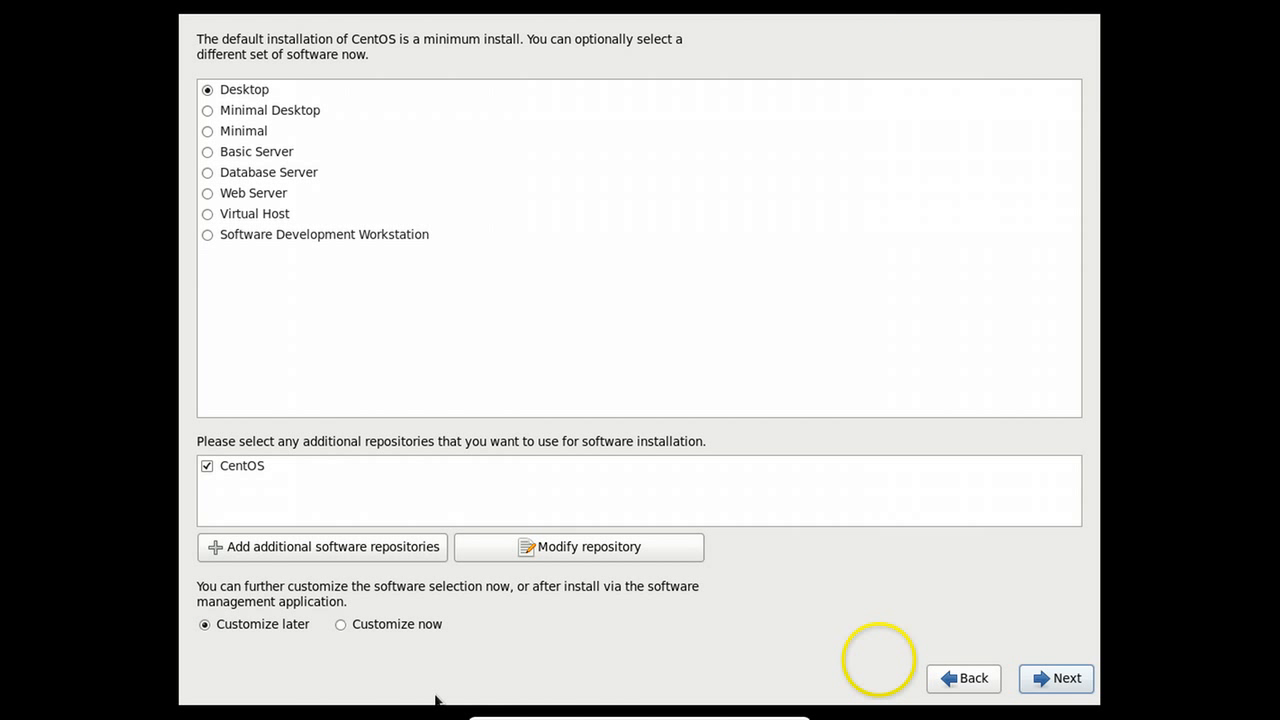
Choose to customize the Desktop software selection now, and add the Security Tools group from the Base System category.
{"action": "left_click", "coordinate": [340, 624]}
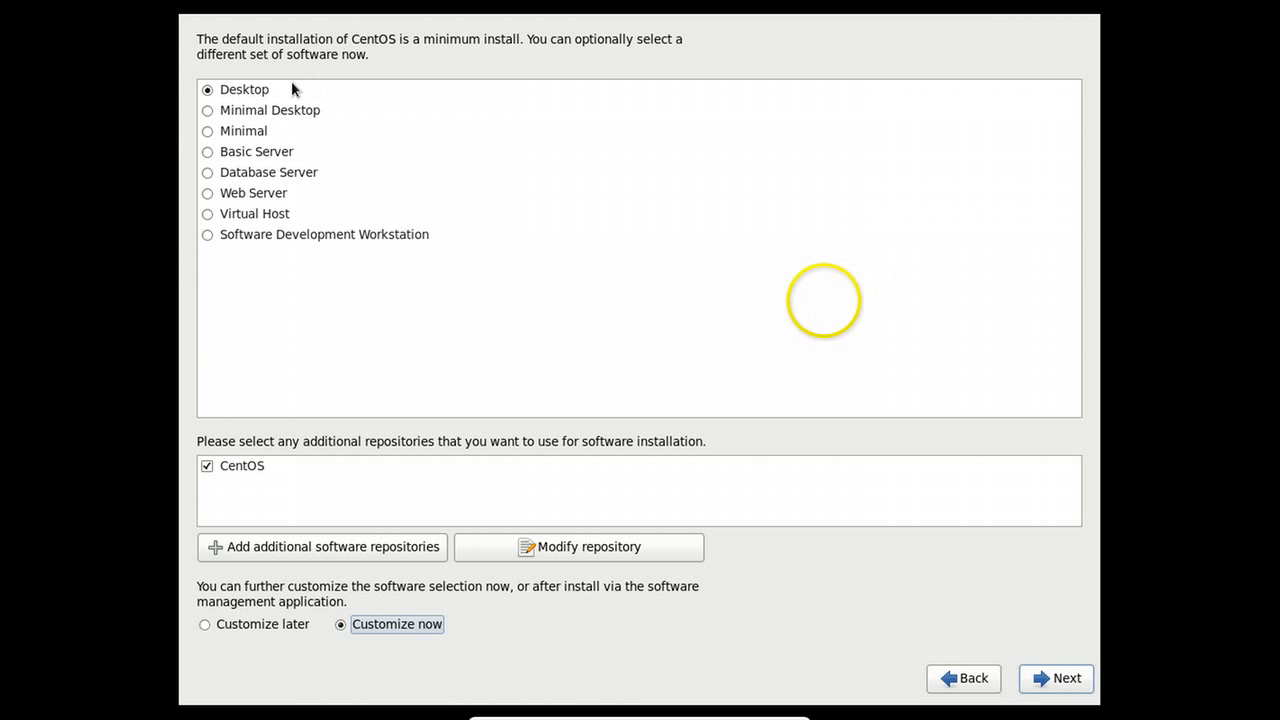
{"action": "left_click", "coordinate": [1060, 679]}
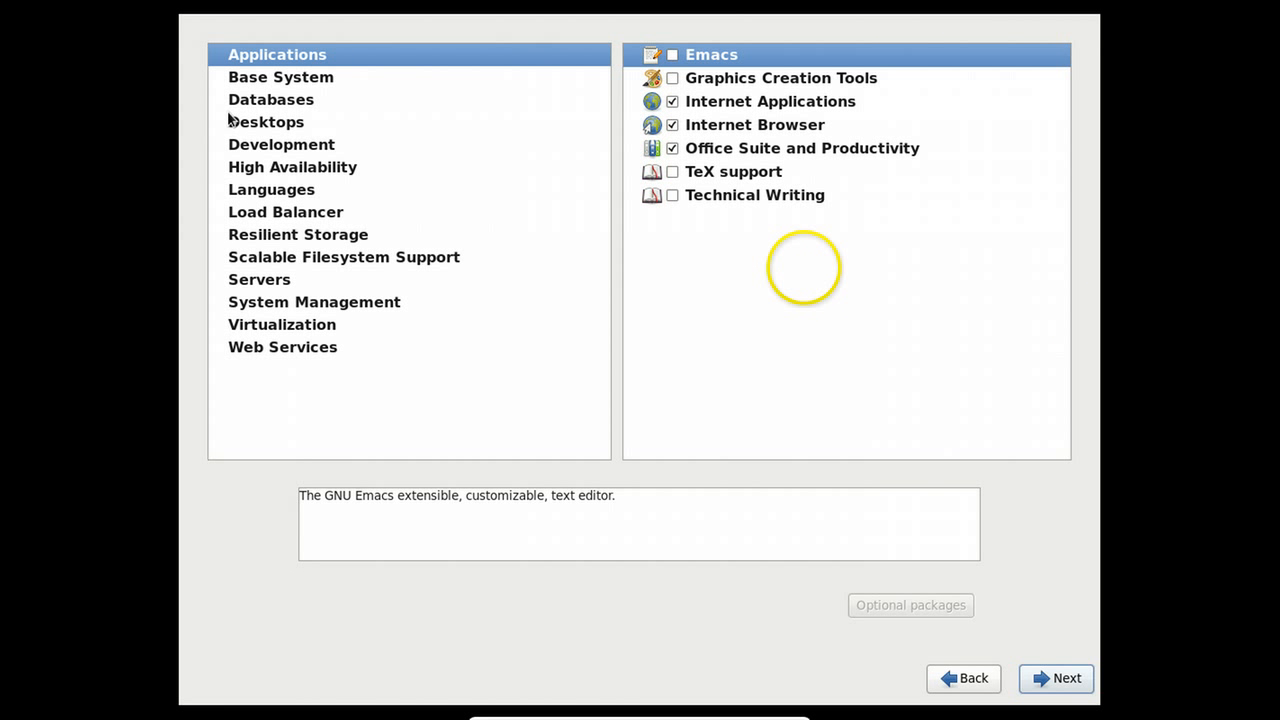
{"action": "key", "text": "Down"}
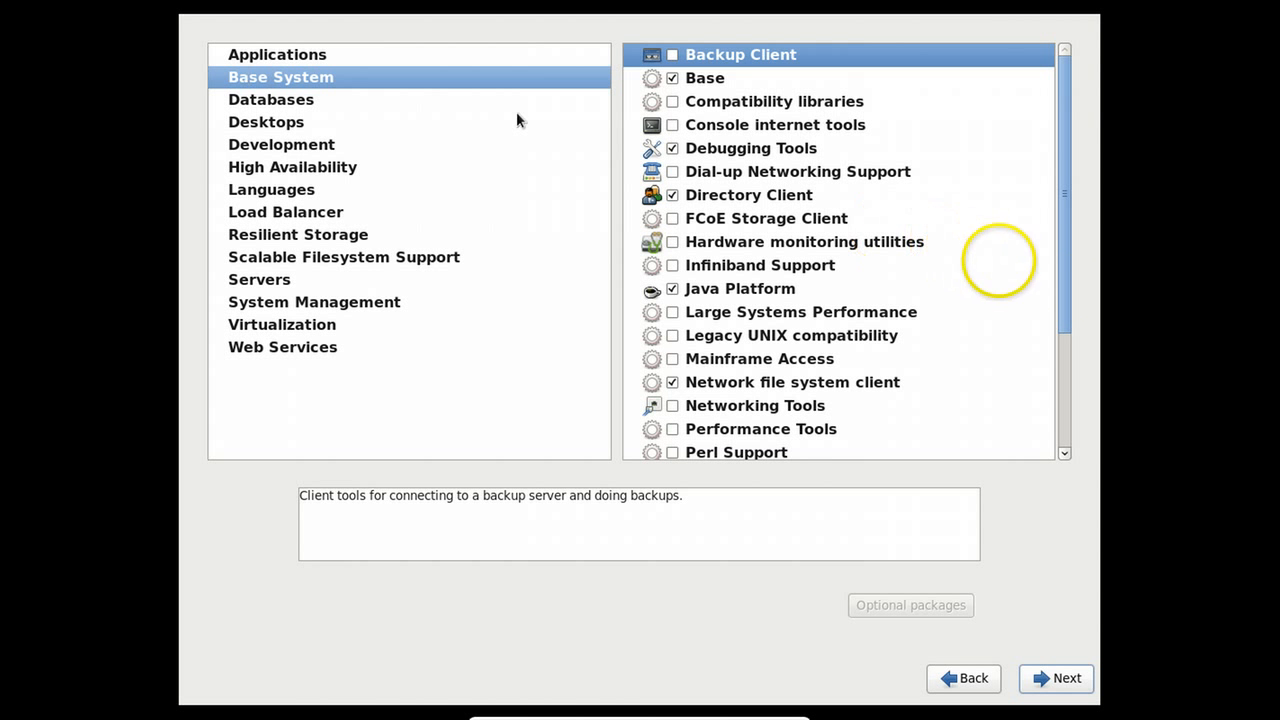
{"action": "scroll", "coordinate": [814, 337], "scroll_direction": "down", "scroll_amount": 2}
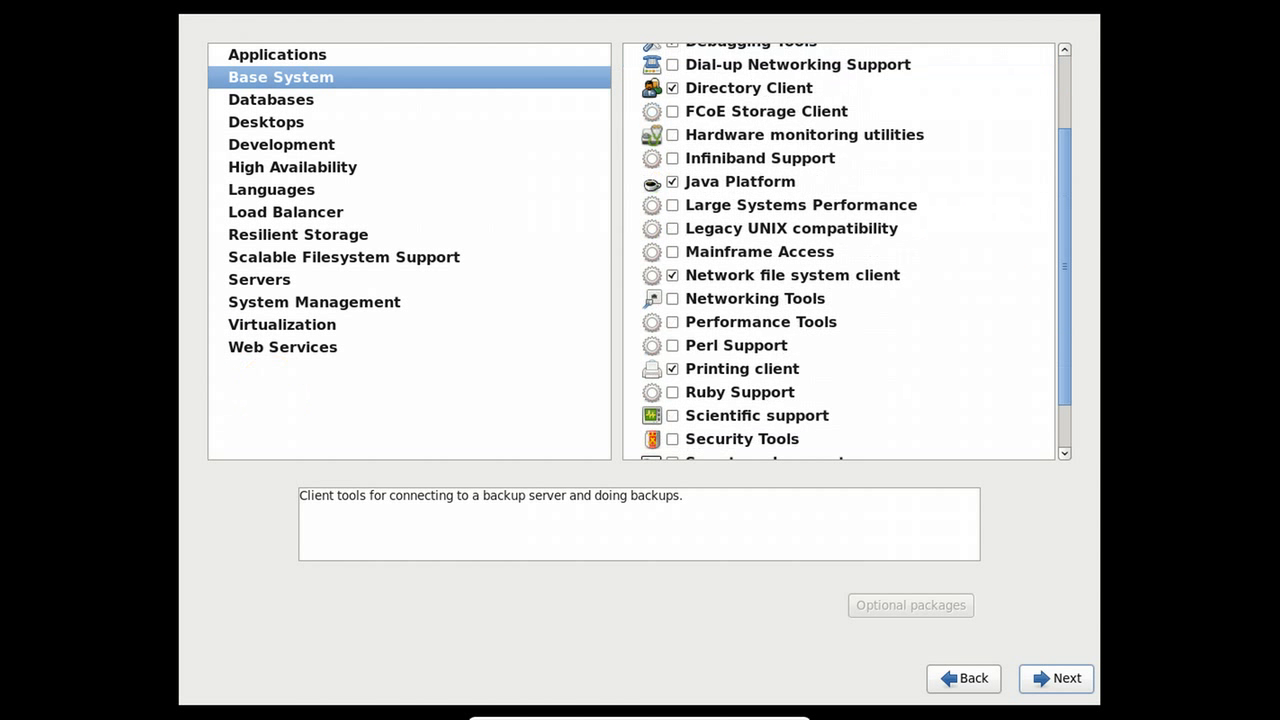
{"action": "scroll", "coordinate": [839, 251], "scroll_direction": "down", "scroll_amount": 1}
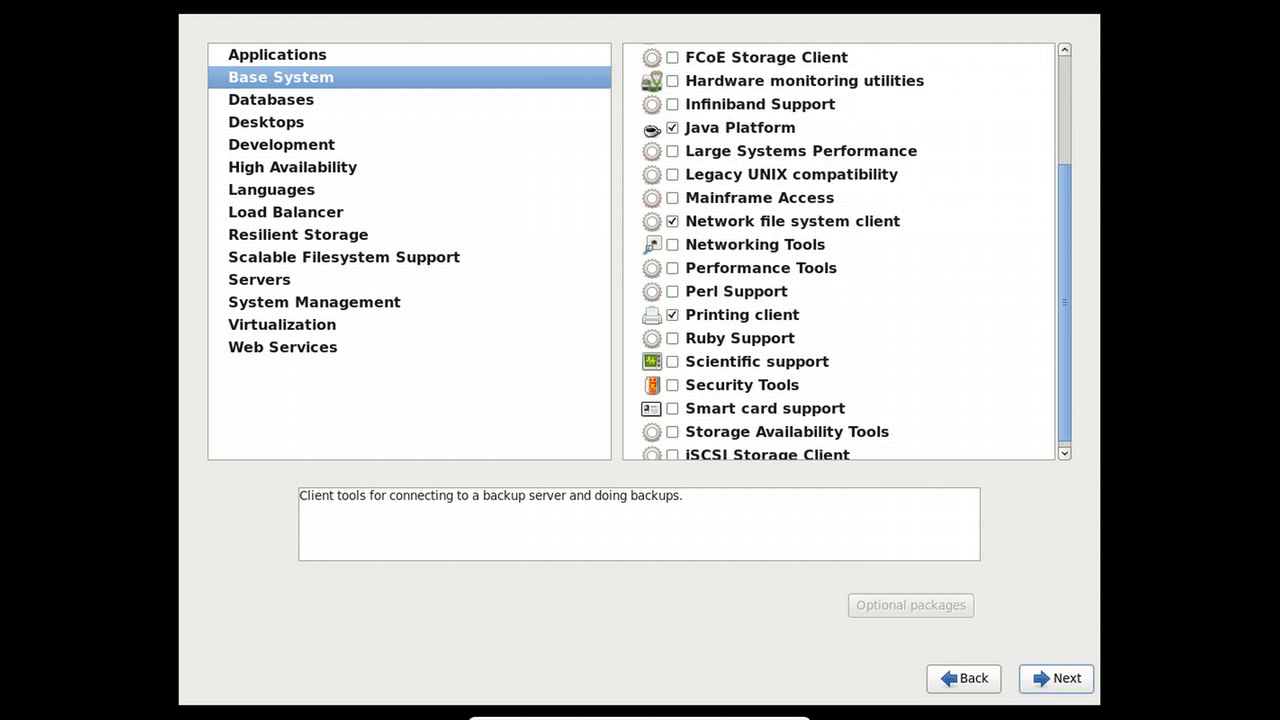
{"action": "left_click", "coordinate": [683, 387]}
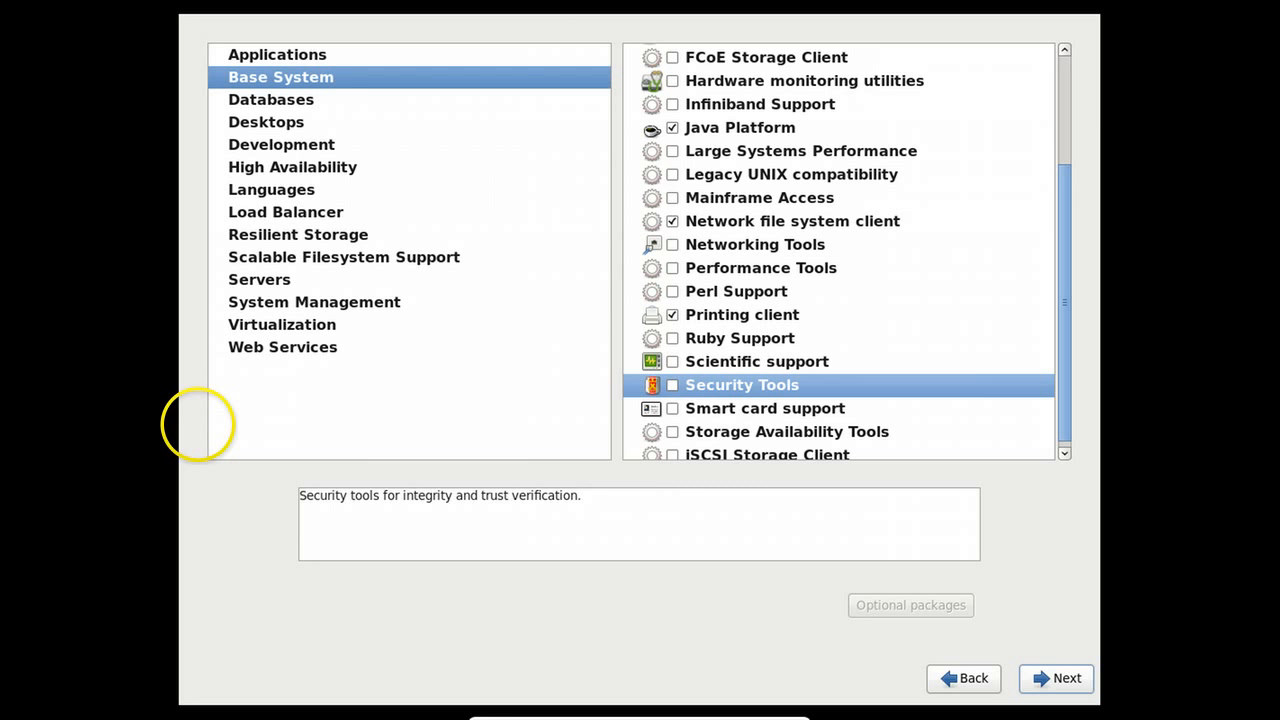
{"action": "left_click", "coordinate": [678, 385]}
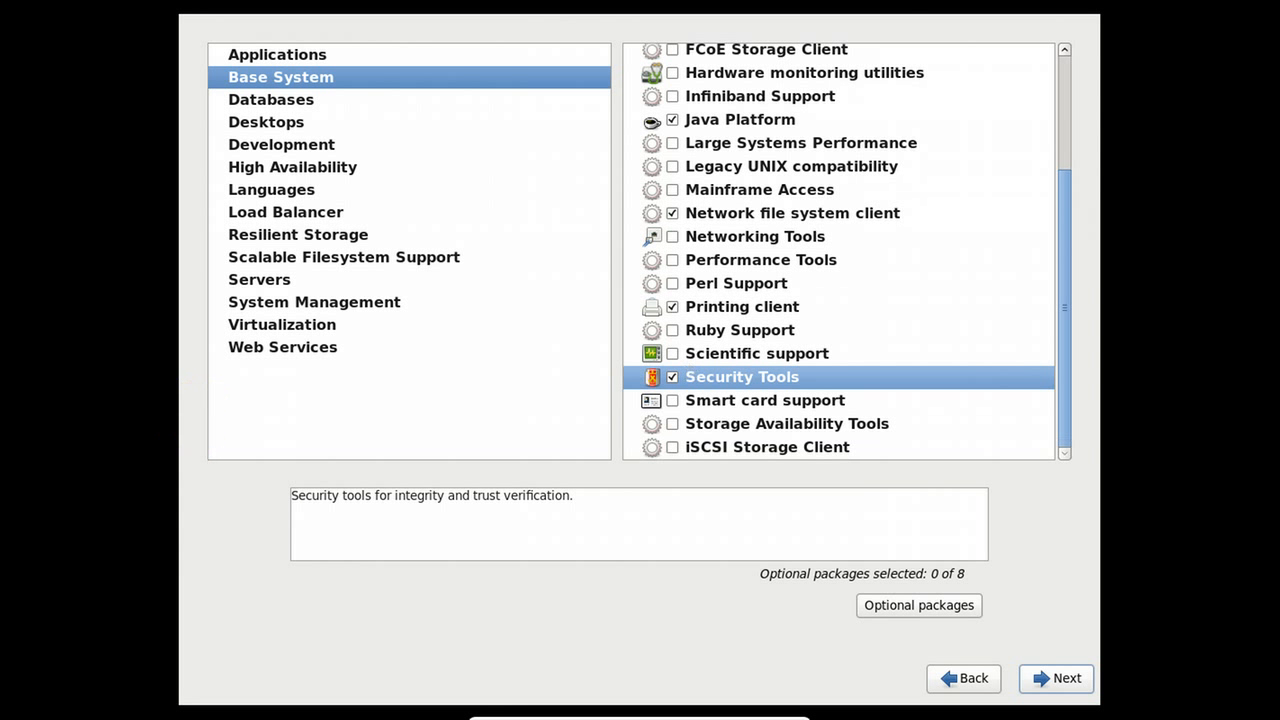
{"action": "scroll", "coordinate": [839, 251], "scroll_direction": "up", "scroll_amount": 3}
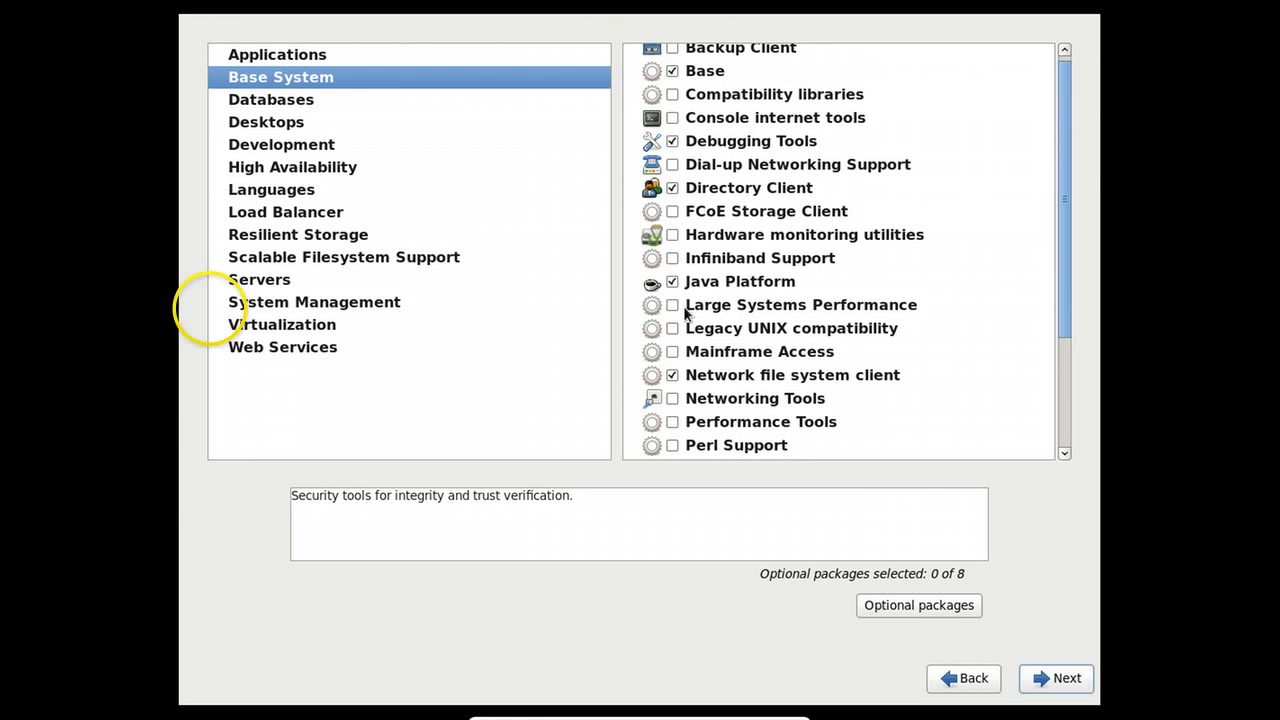
{"action": "scroll", "coordinate": [706, 272], "scroll_direction": "up", "scroll_amount": 1}
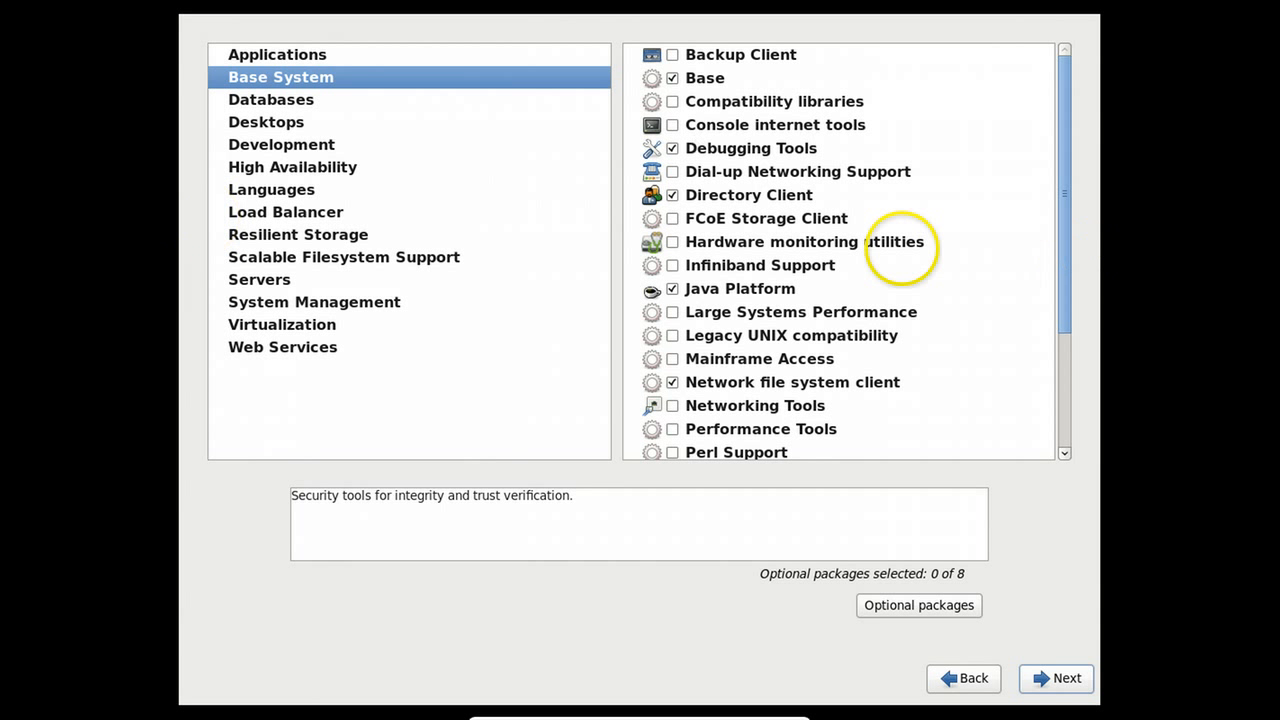
Add the MySQL Database client and MySQL Database server groups under Databases, and KDE Desktop under Desktops.
{"action": "left_click", "coordinate": [326, 104]}
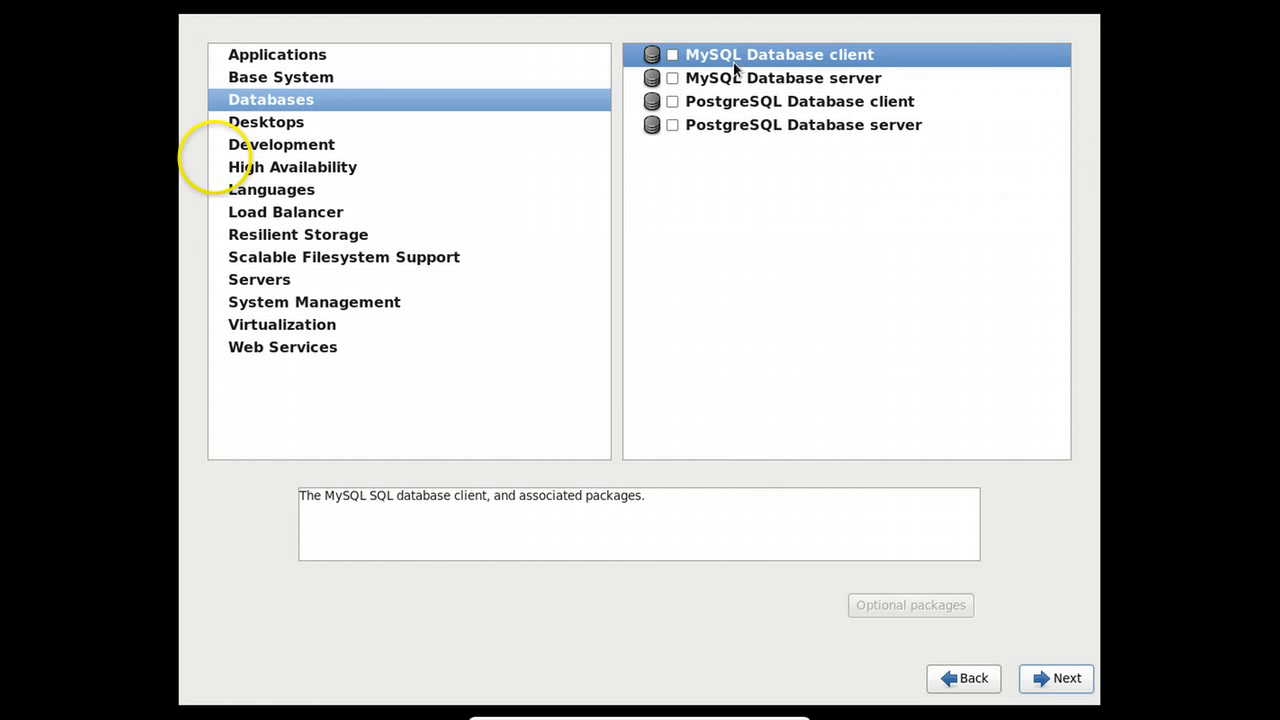
{"action": "left_click", "coordinate": [672, 55]}
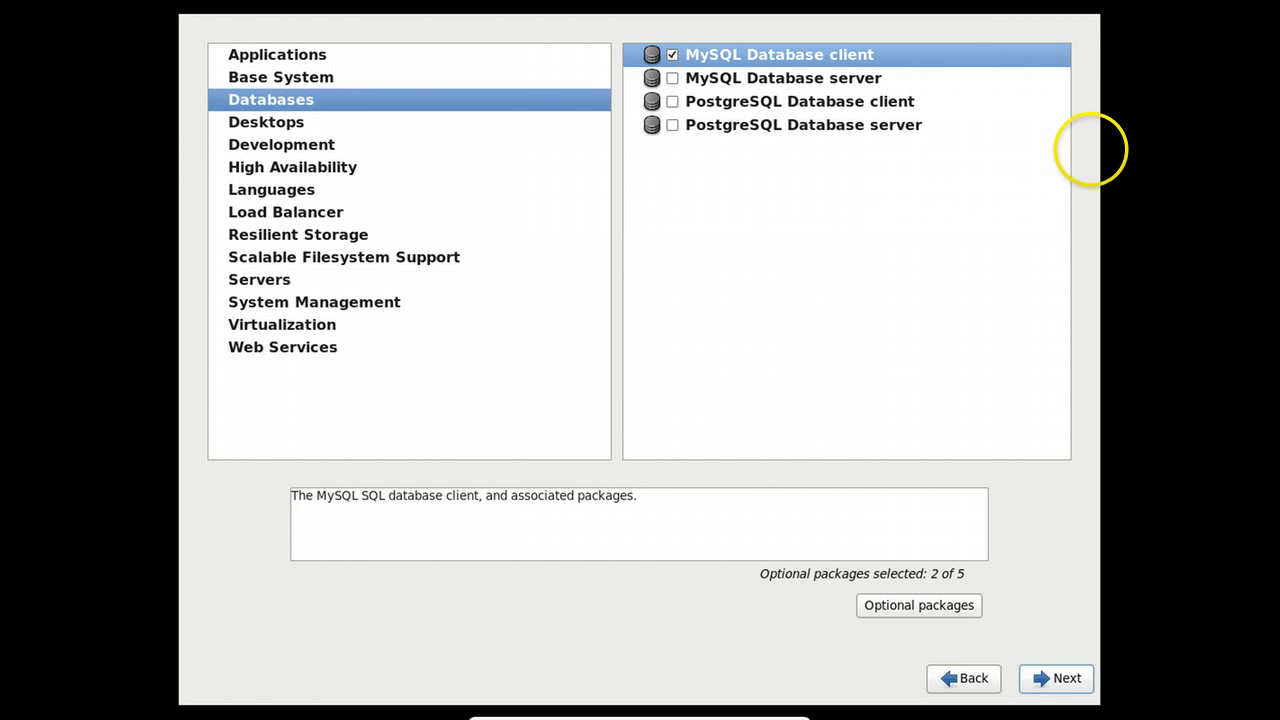
{"action": "left_click", "coordinate": [672, 78]}
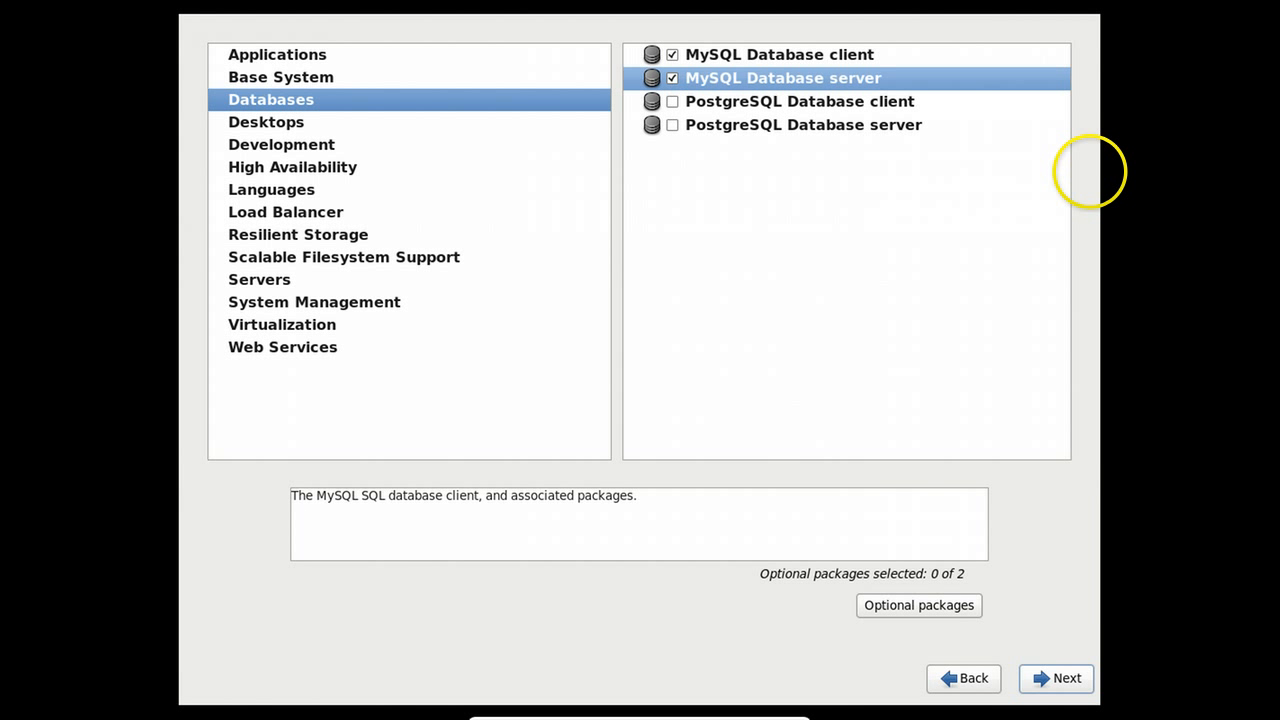
{"action": "left_click", "coordinate": [447, 131]}
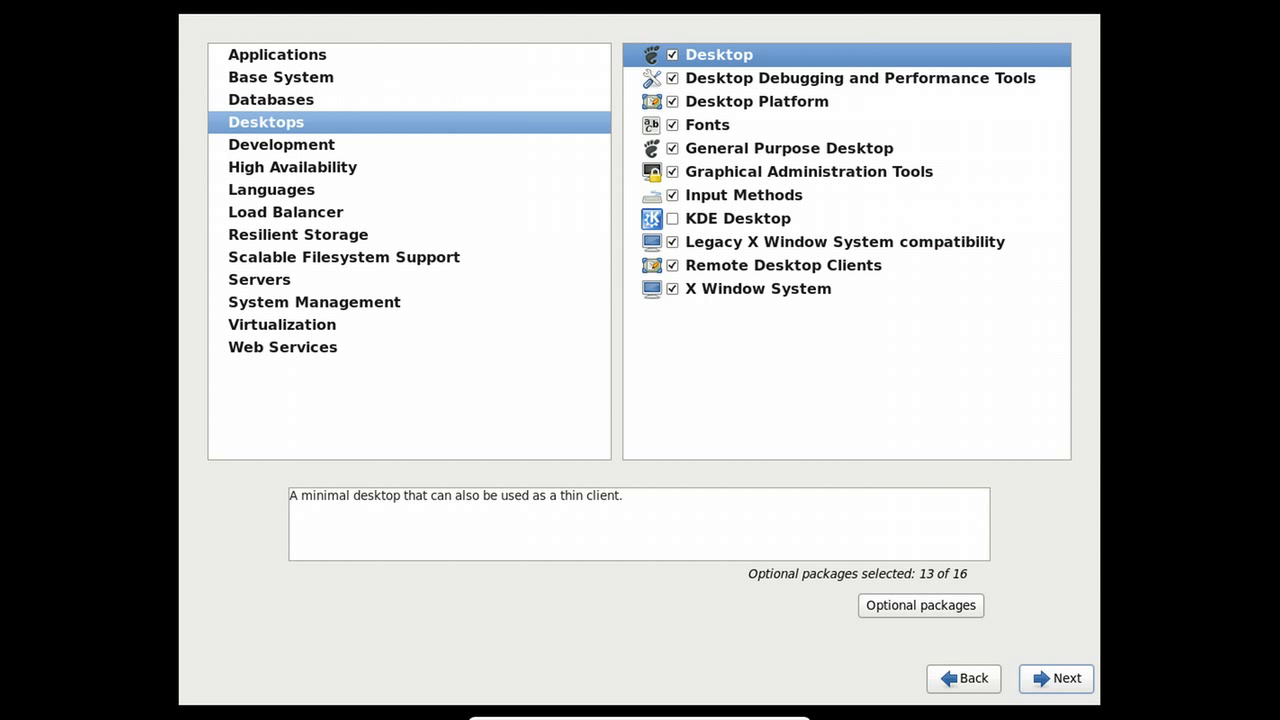
{"action": "left_click", "coordinate": [673, 219]}
Add the Additional Development, Desktop Platform Development and Development tools groups from the Development category.
{"action": "left_click", "coordinate": [314, 148]}
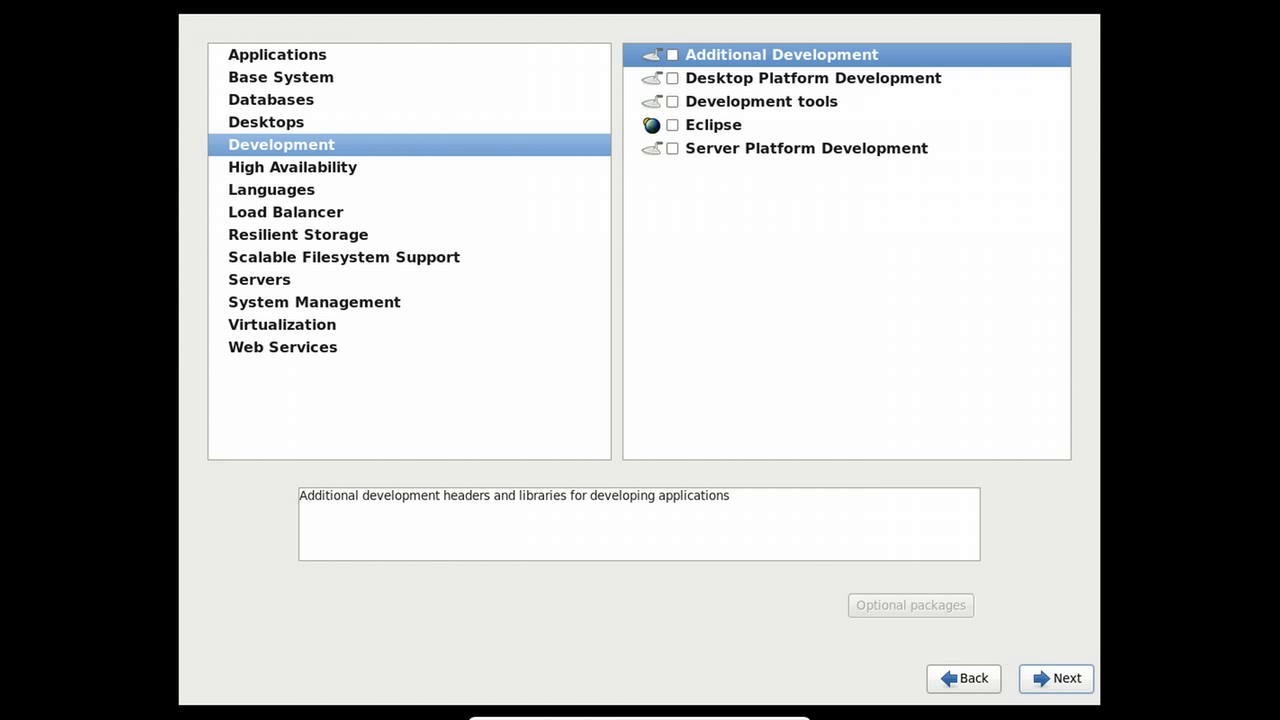
{"action": "left_click", "coordinate": [673, 55]}
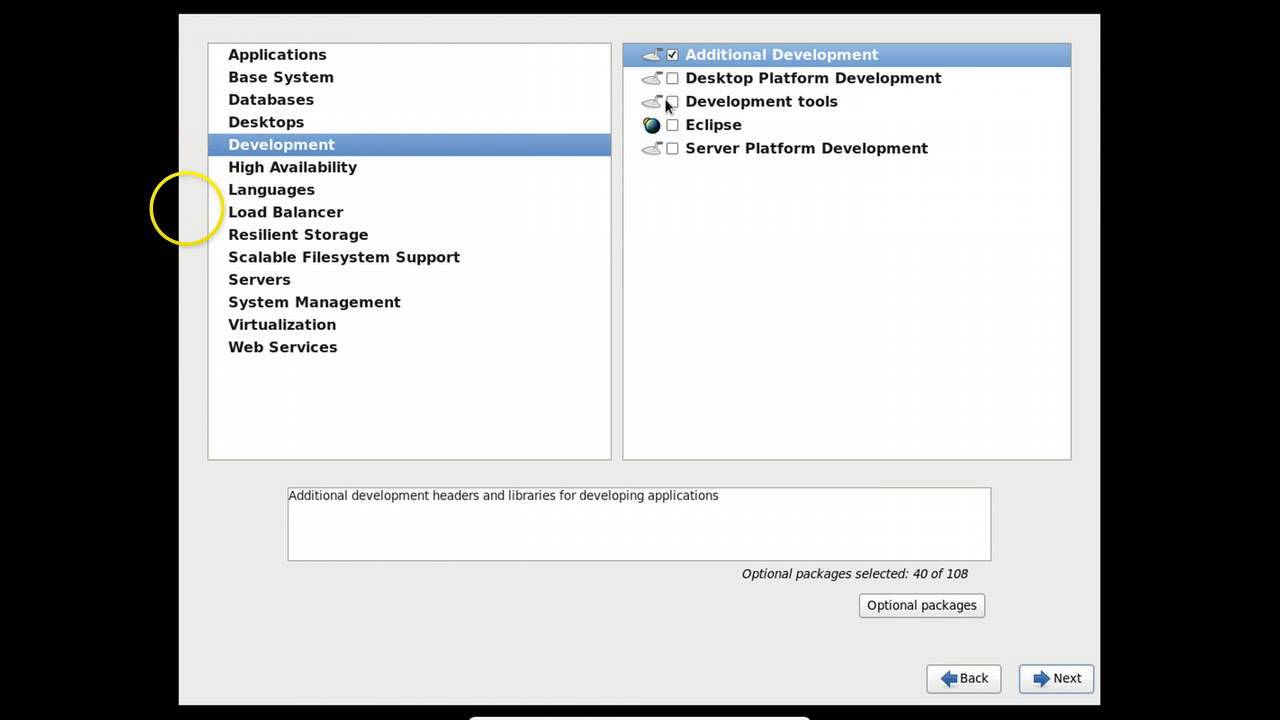
{"action": "left_click", "coordinate": [671, 101]}
{"action": "left_click", "coordinate": [673, 78]}
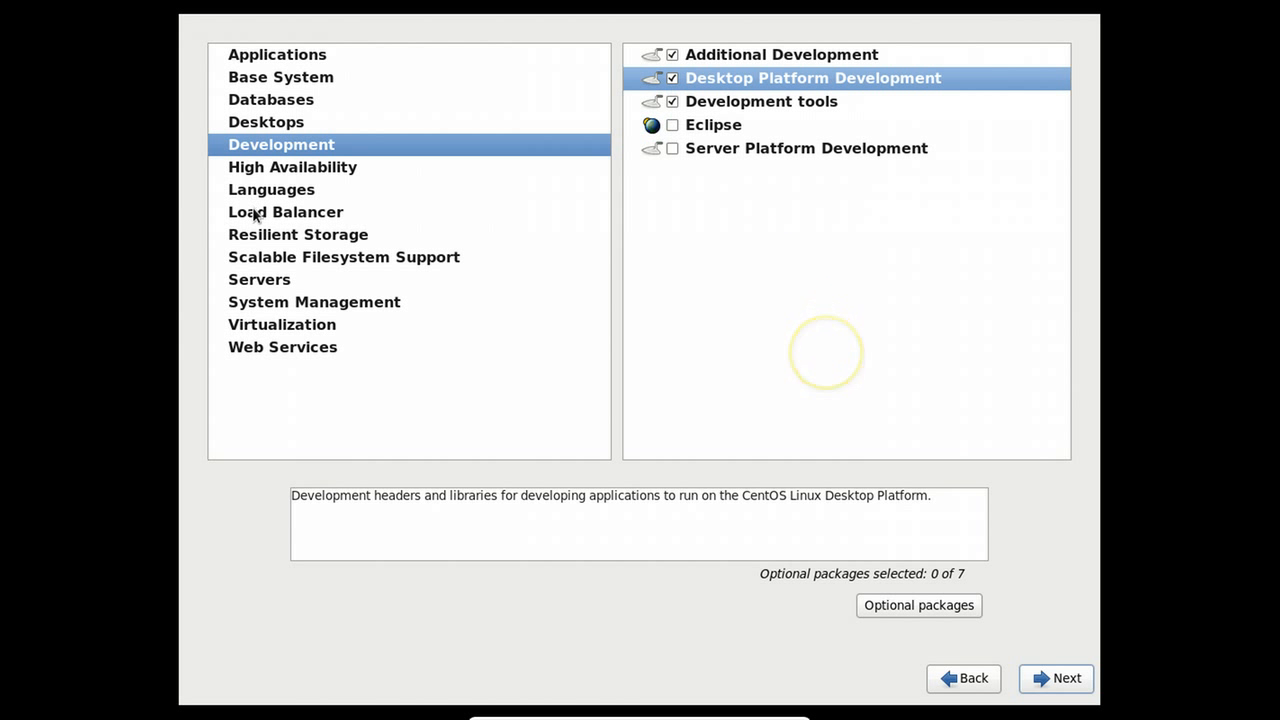
In the Servers category, add Backup Server, CIFS file server, Directory Server, E-mail server and FTP server, leaving Identity Management Server out.
{"action": "left_click", "coordinate": [258, 282]}
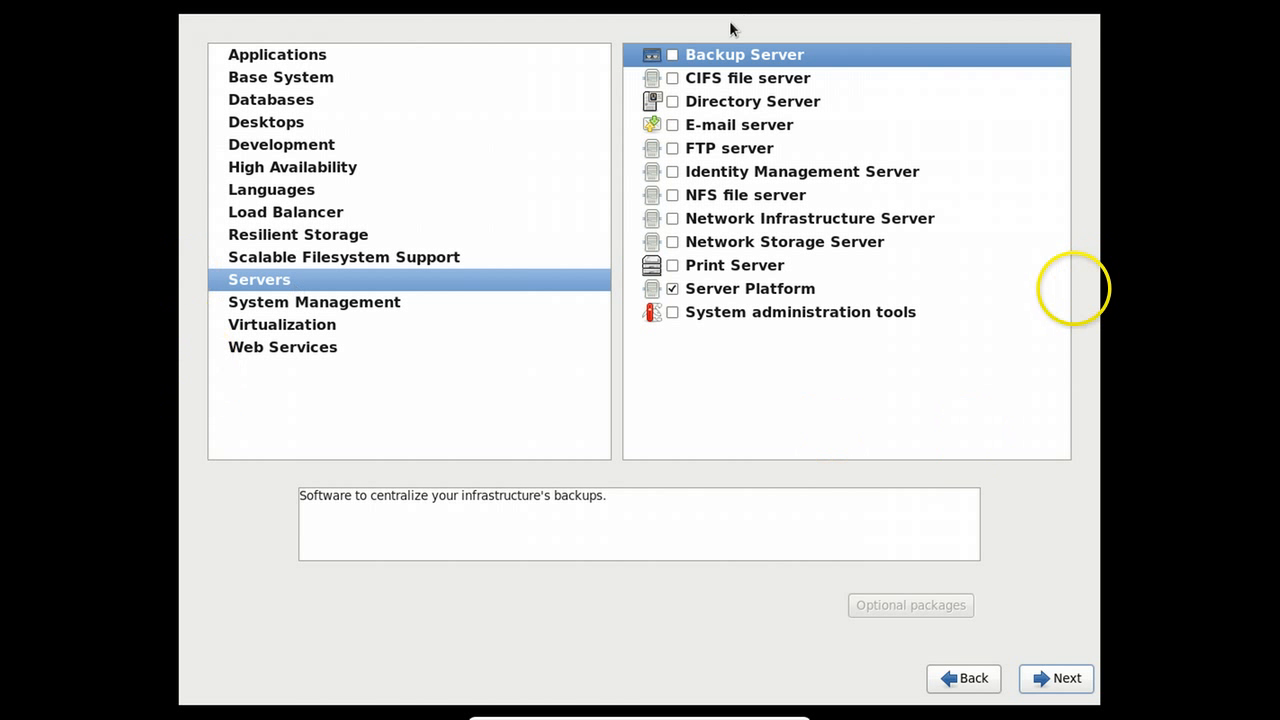
{"action": "left_click", "coordinate": [672, 55]}
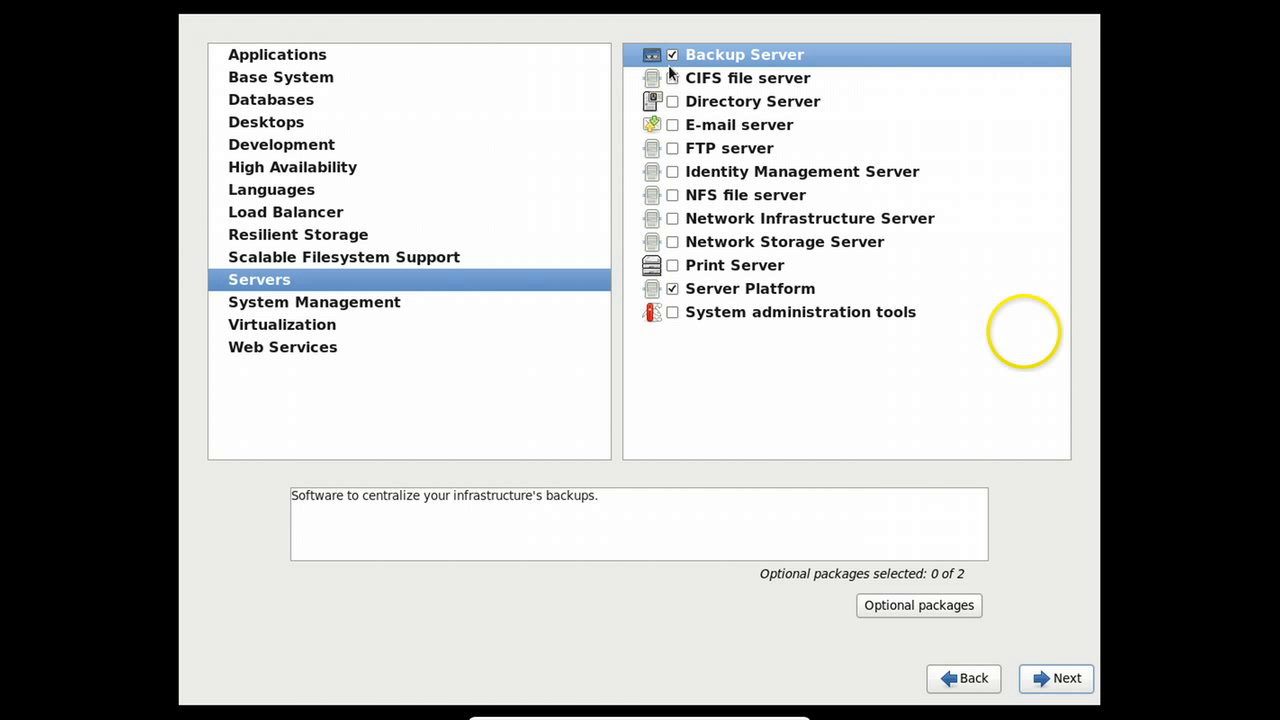
{"action": "left_click", "coordinate": [671, 78]}
{"action": "left_click", "coordinate": [673, 102]}
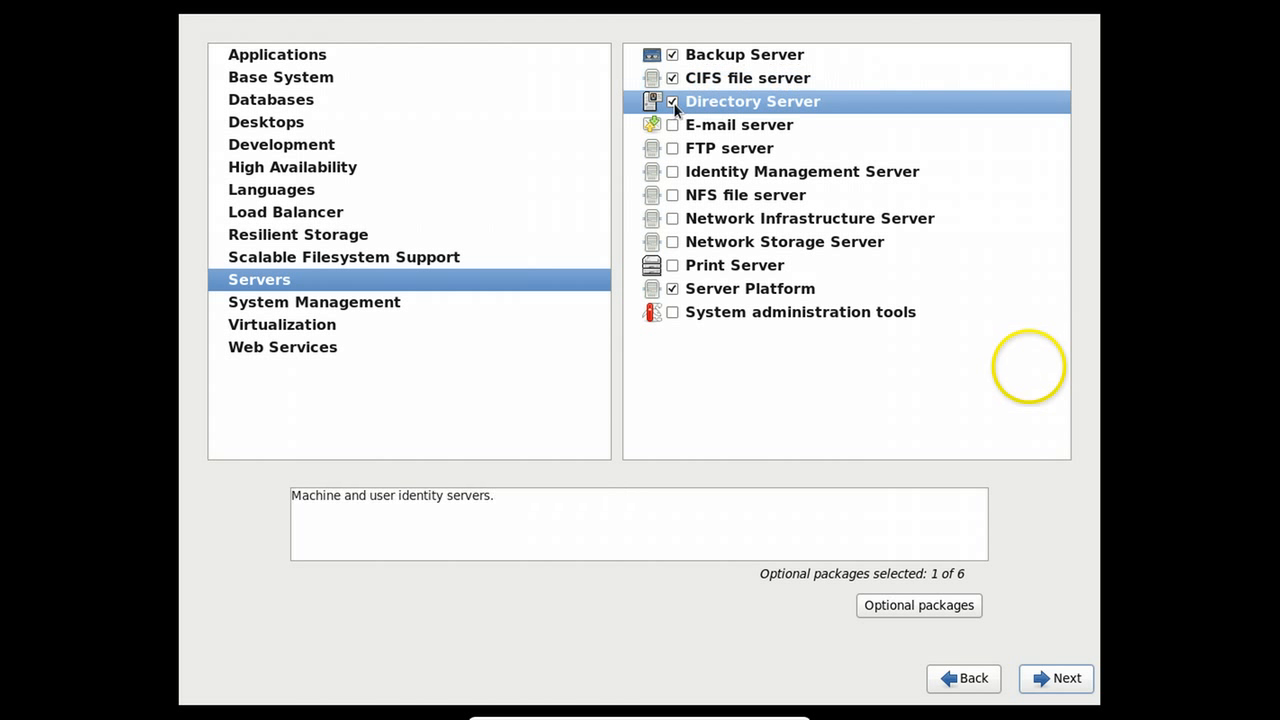
{"action": "left_click", "coordinate": [672, 125]}
{"action": "left_click", "coordinate": [672, 148]}
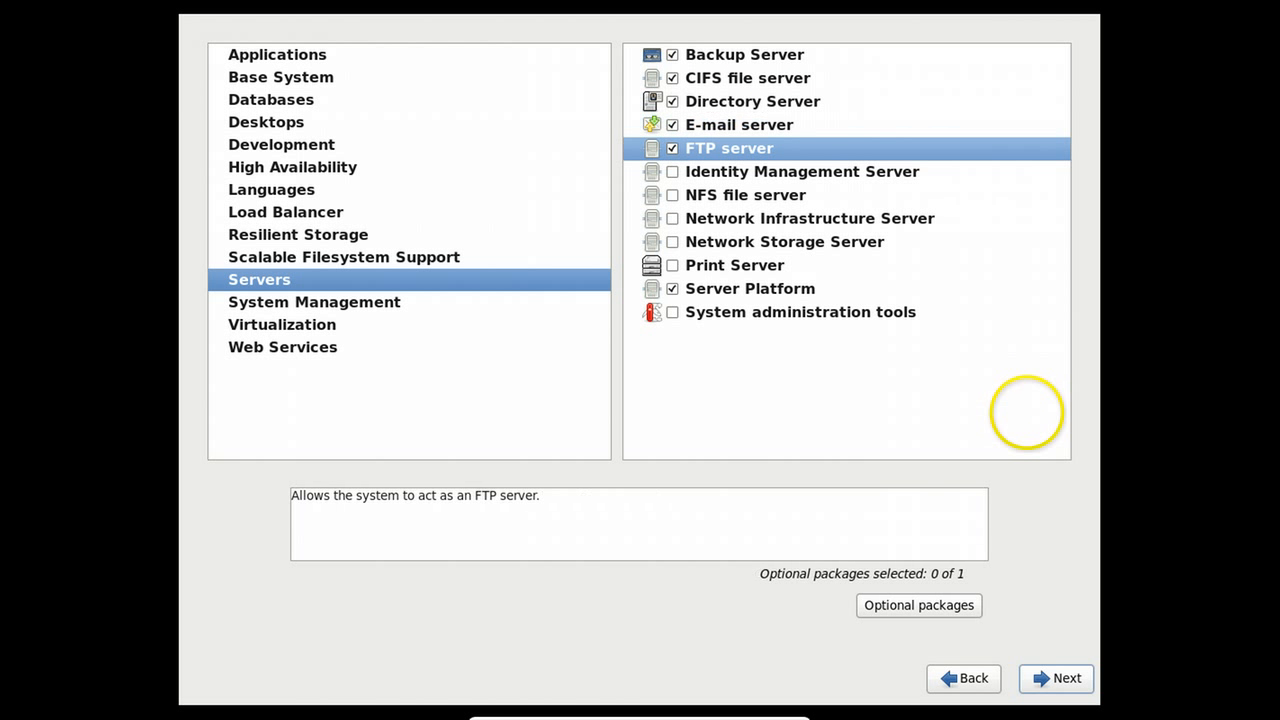
{"action": "left_click", "coordinate": [673, 172]}
{"action": "left_click", "coordinate": [673, 172]}
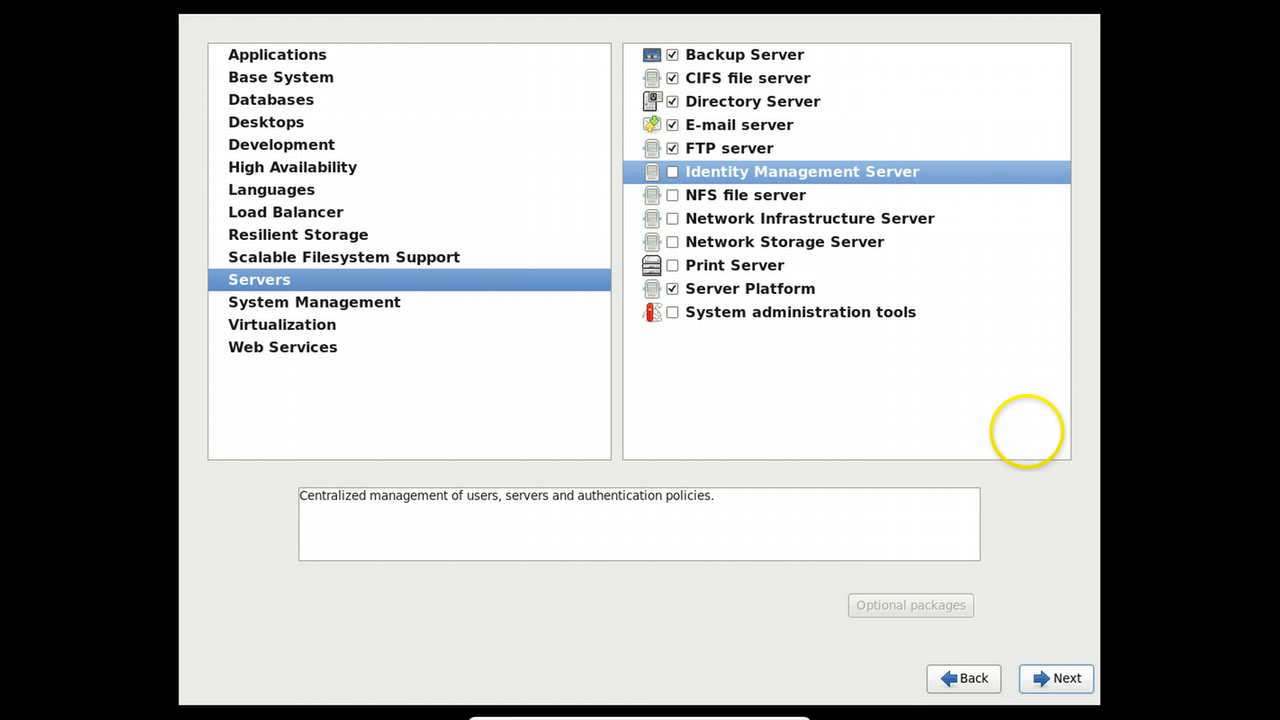
Add NFS file server, Network Infrastructure Server, Network Storage Server, Print Server and System administration tools to the server selection.
{"action": "left_click", "coordinate": [672, 195]}
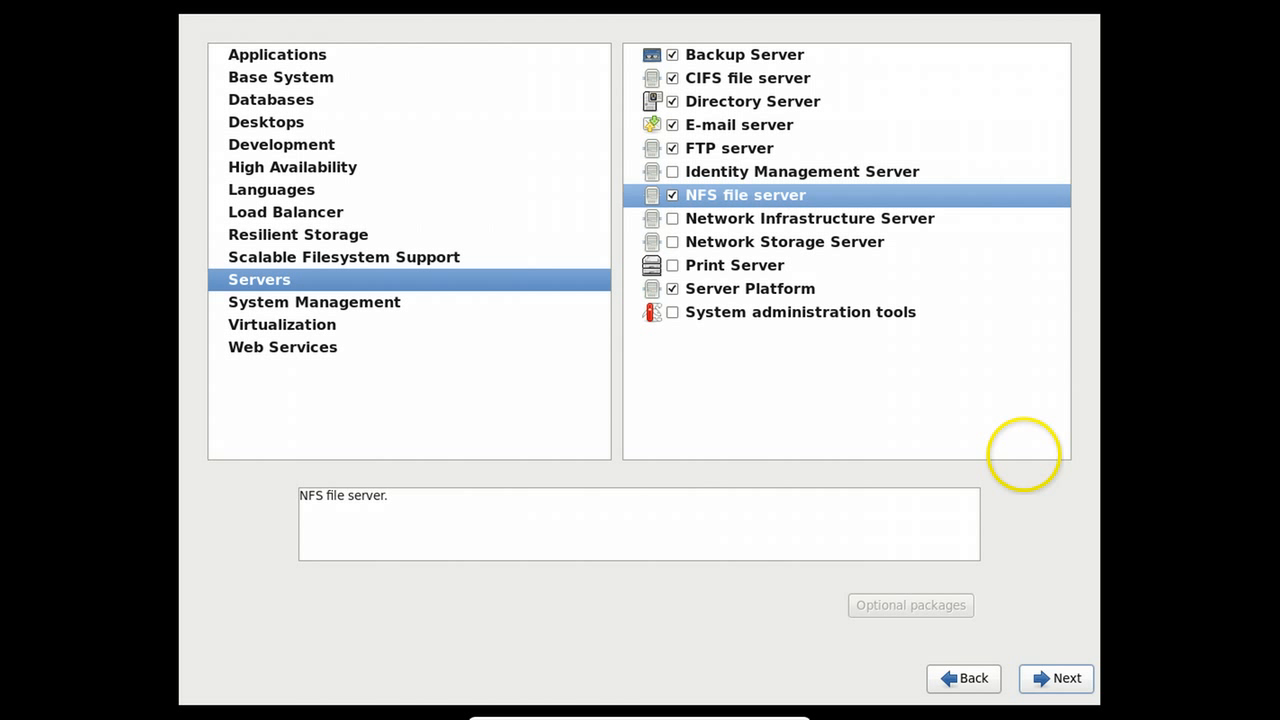
{"action": "left_click", "coordinate": [673, 219]}
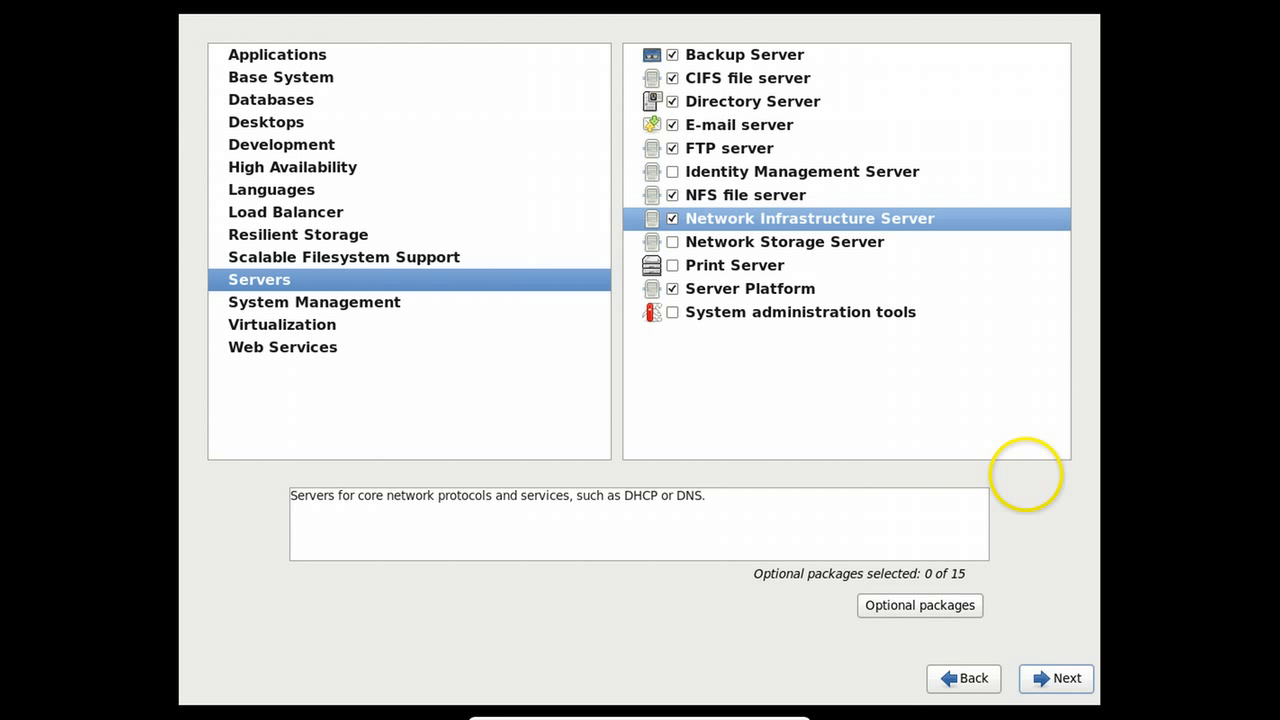
{"action": "left_click", "coordinate": [671, 243]}
{"action": "left_click", "coordinate": [672, 266]}
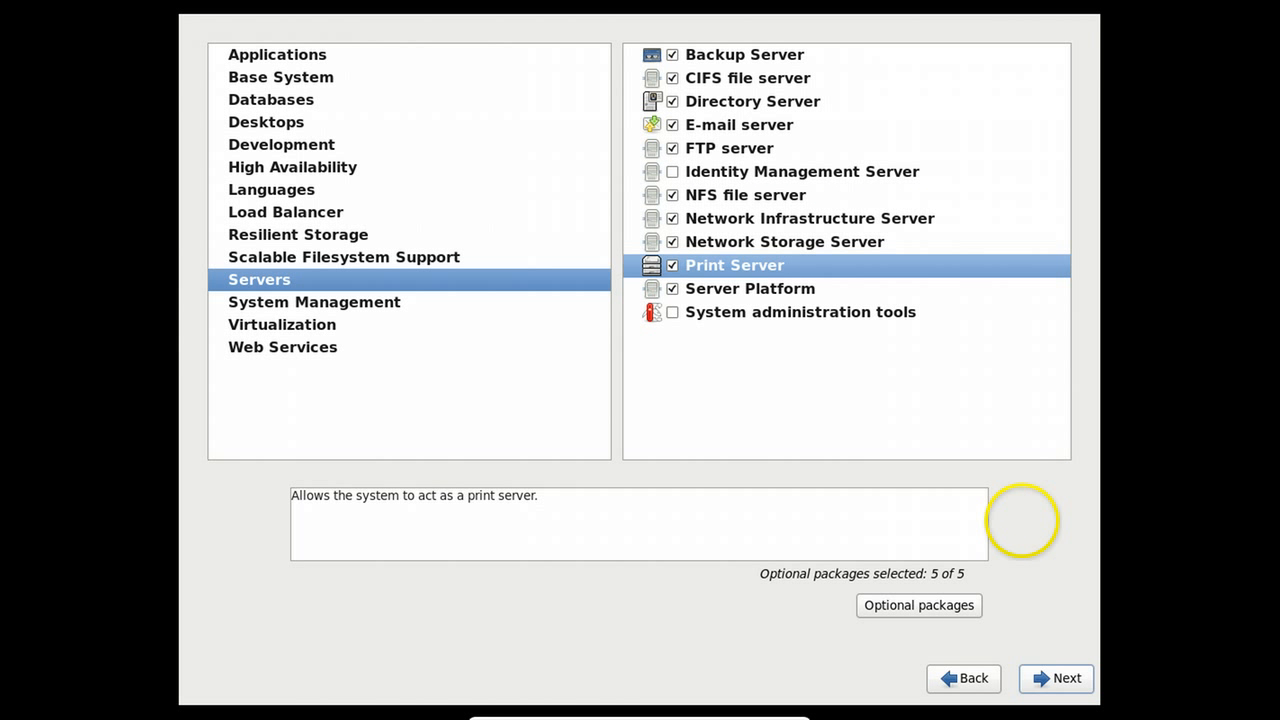
{"action": "left_click", "coordinate": [673, 312]}
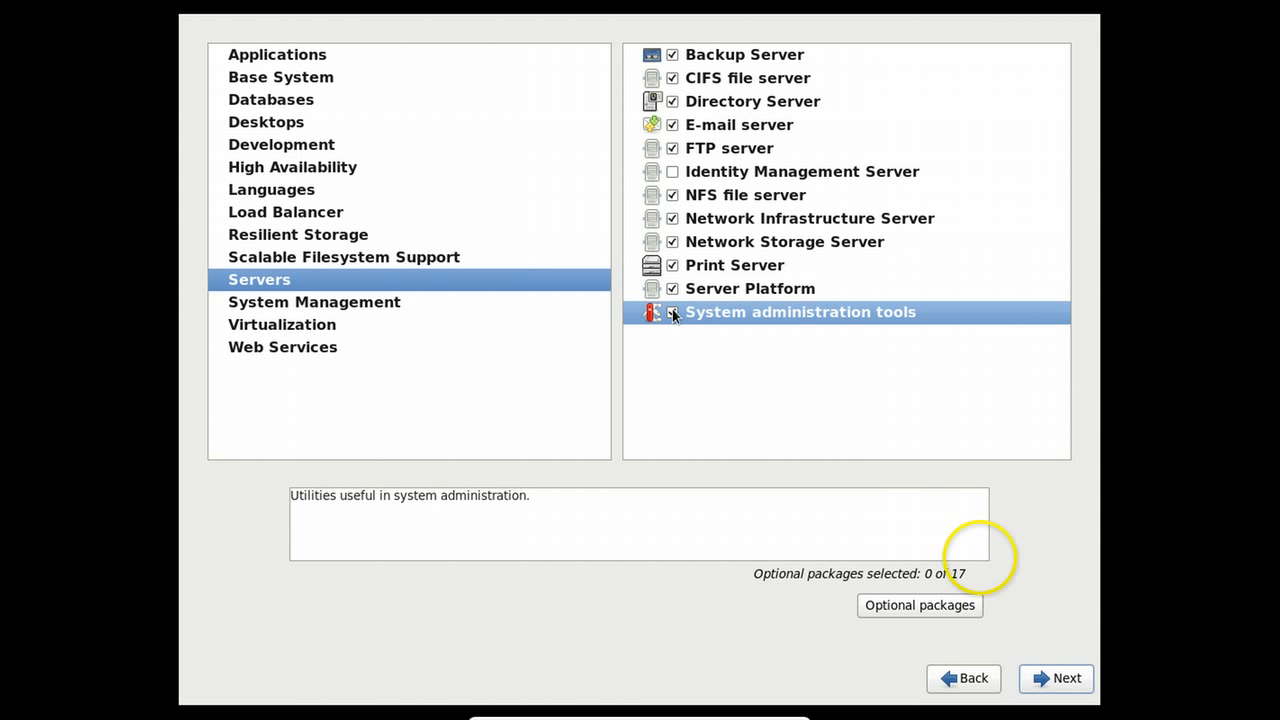
Add the SNMP Support and System Management groups from the System Management category.
{"action": "left_click", "coordinate": [245, 302]}
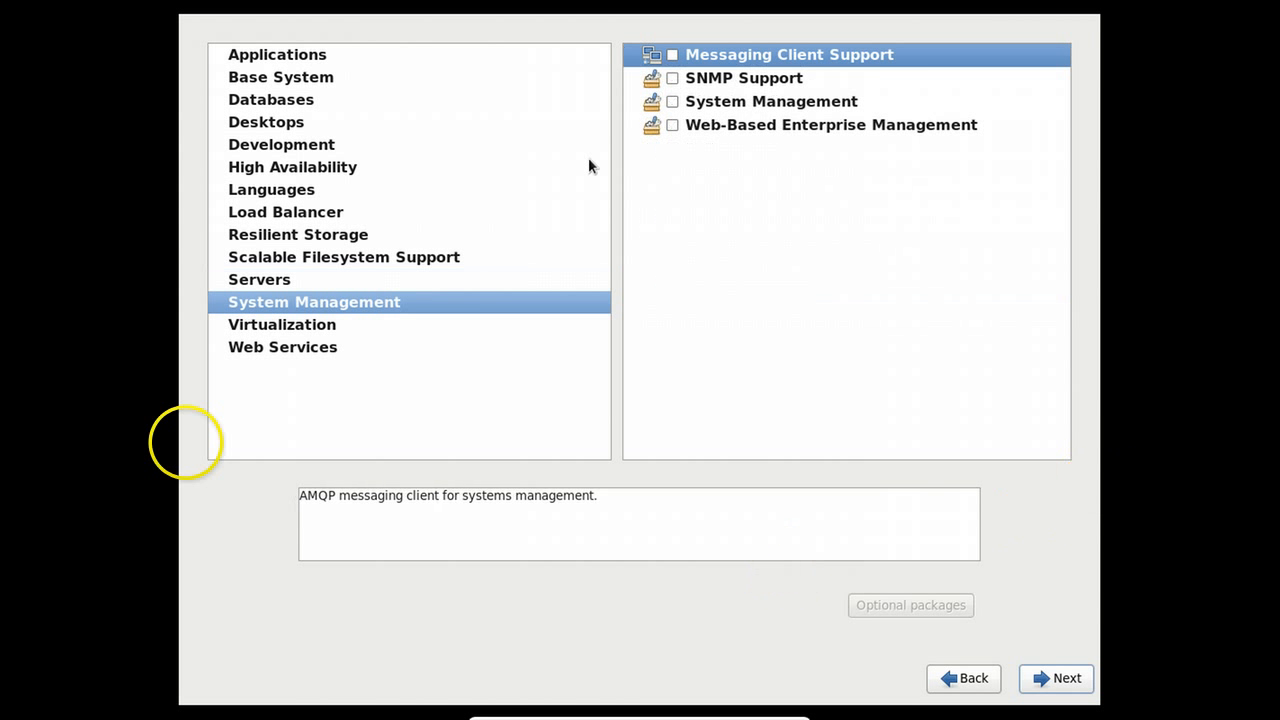
{"action": "left_click", "coordinate": [672, 78]}
{"action": "left_click", "coordinate": [672, 101]}
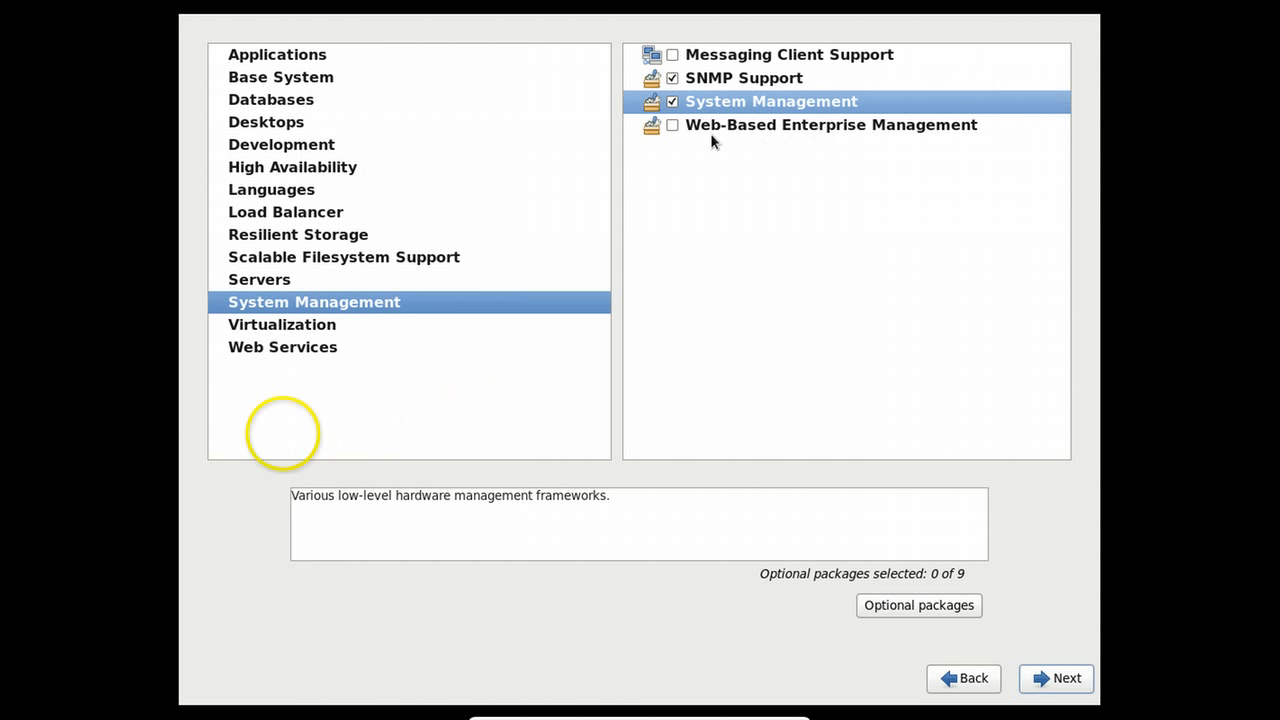
Add PHP Support and Web Server from the Web Services category, and proceed with installing the selected packages.
{"action": "left_click", "coordinate": [263, 327]}
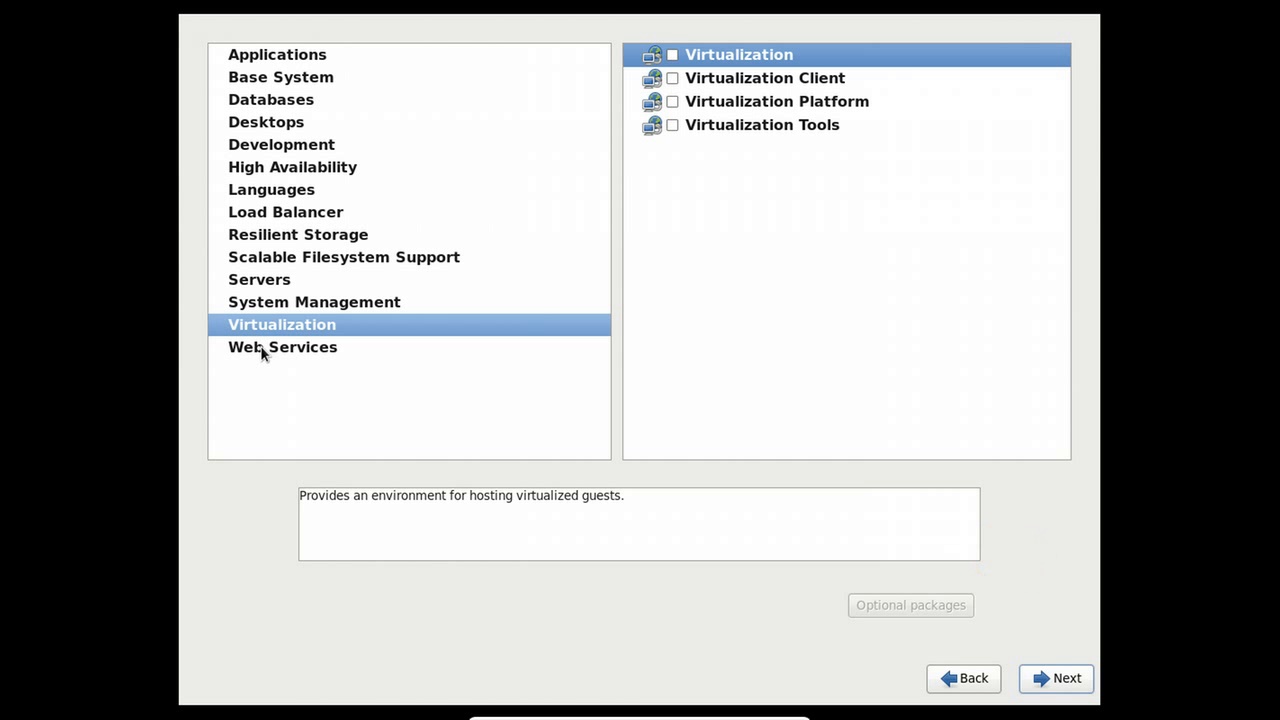
{"action": "left_click", "coordinate": [261, 349]}
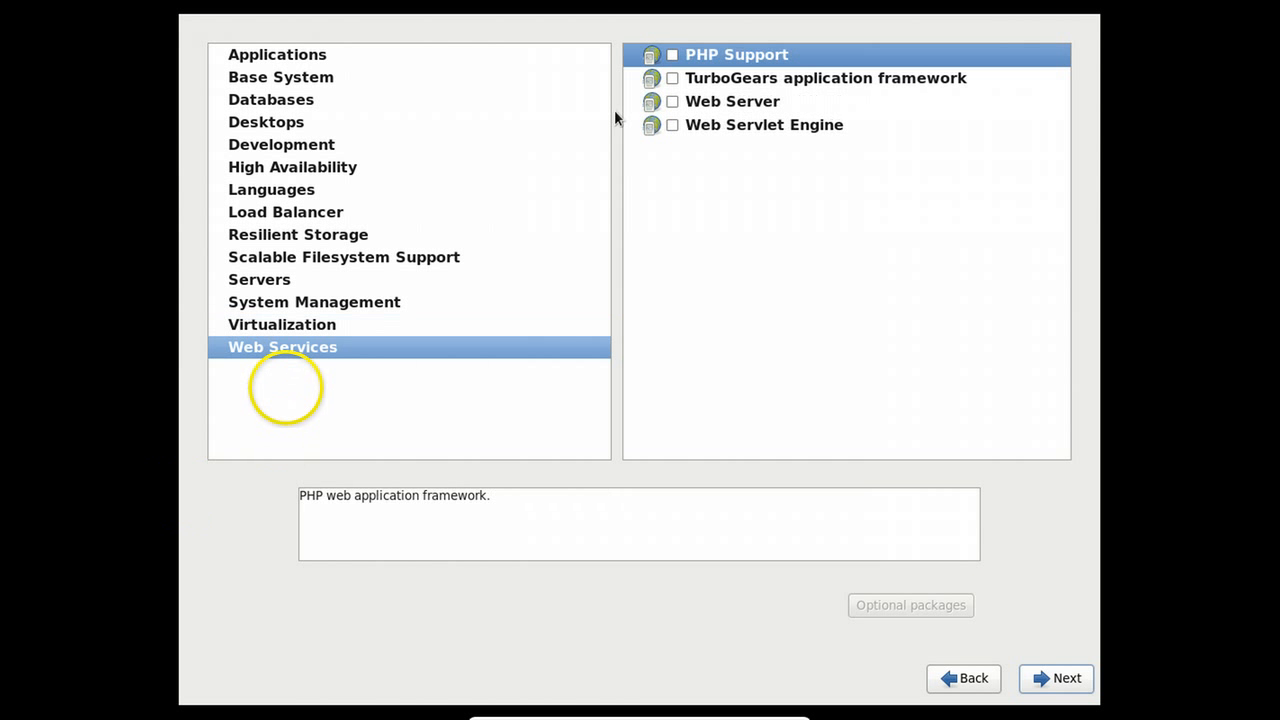
{"action": "left_click", "coordinate": [672, 55]}
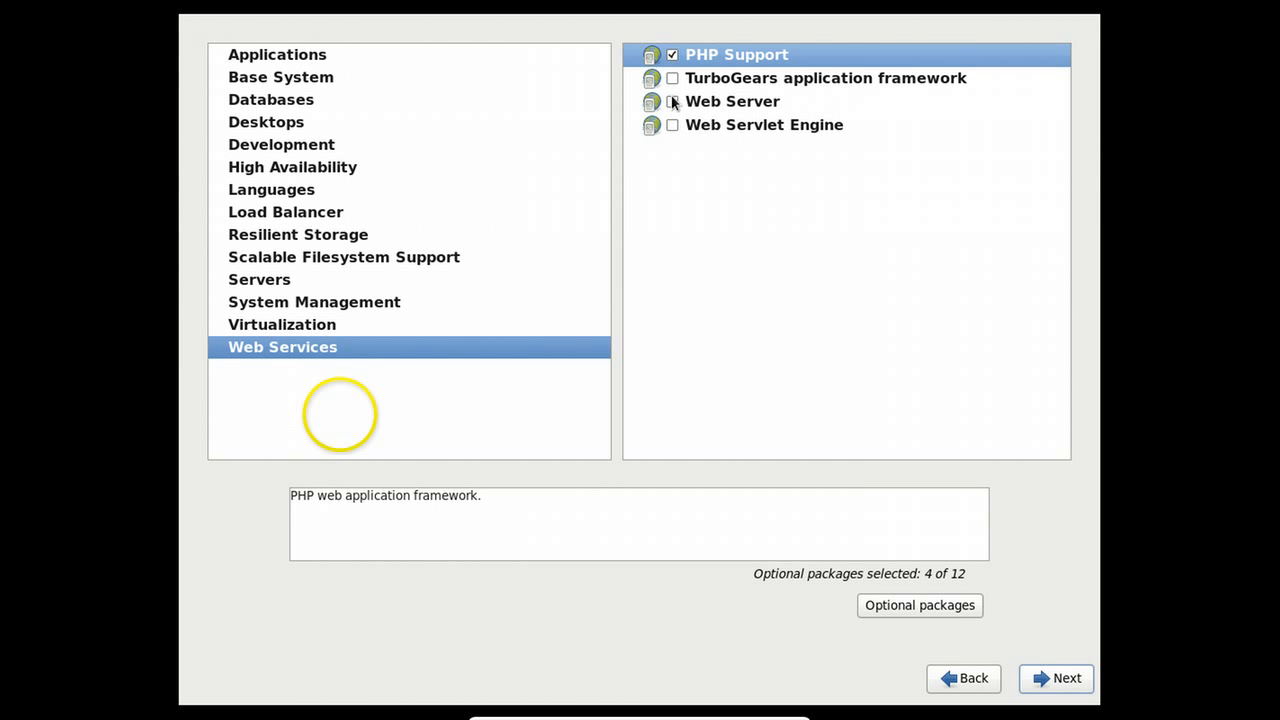
{"action": "left_click", "coordinate": [671, 101]}
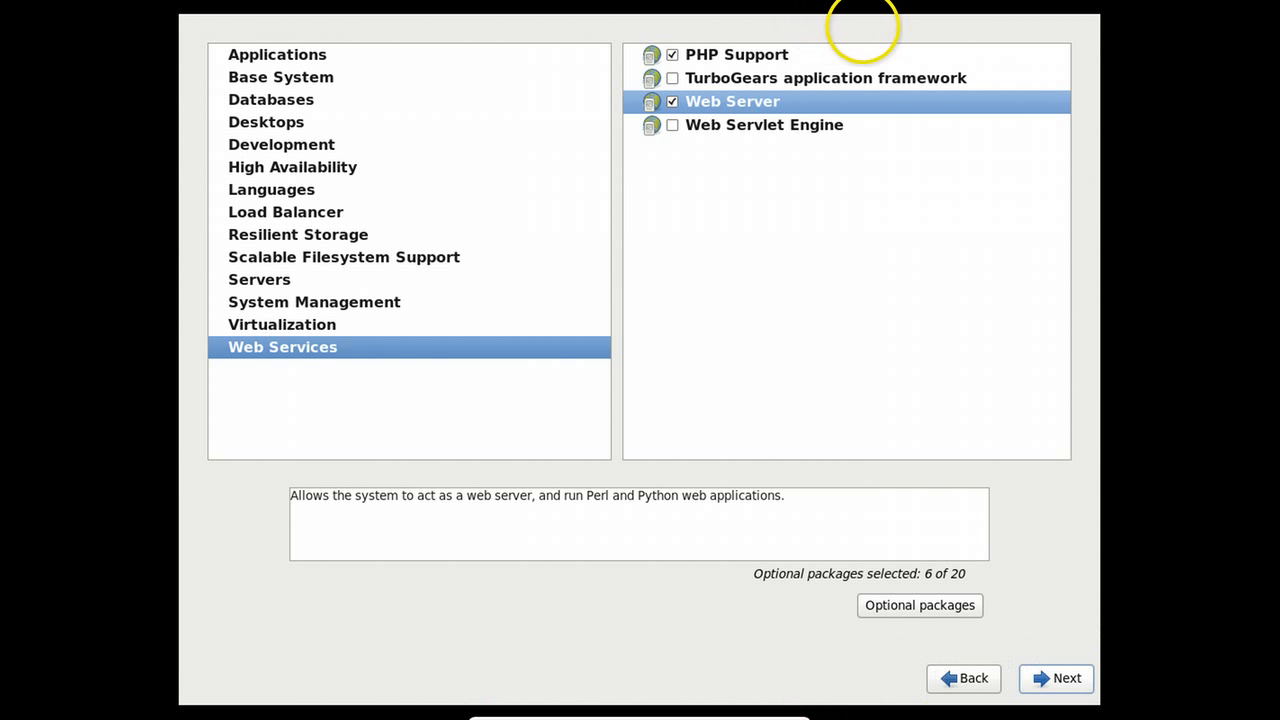
{"action": "left_click", "coordinate": [1040, 671]}
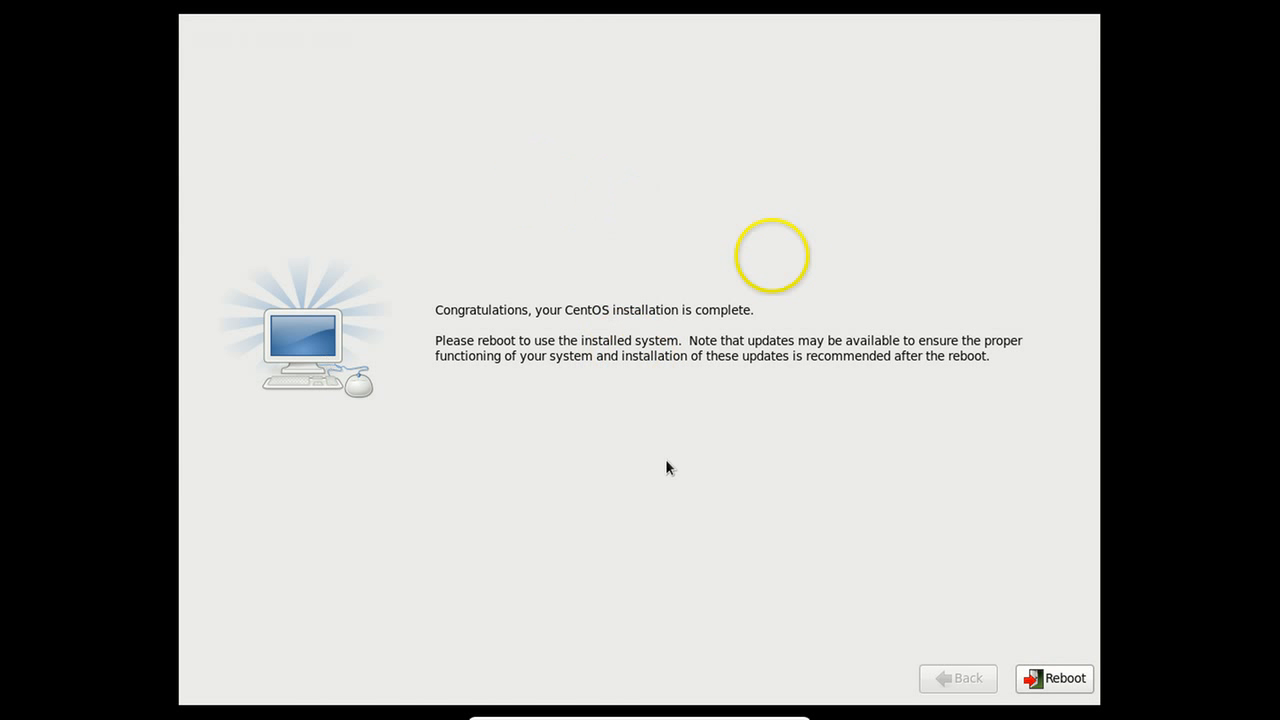
Reboot the virtual machine after the completed installation and switch its display from full screen back to a window.
{"action": "left_click", "coordinate": [1052, 679]}
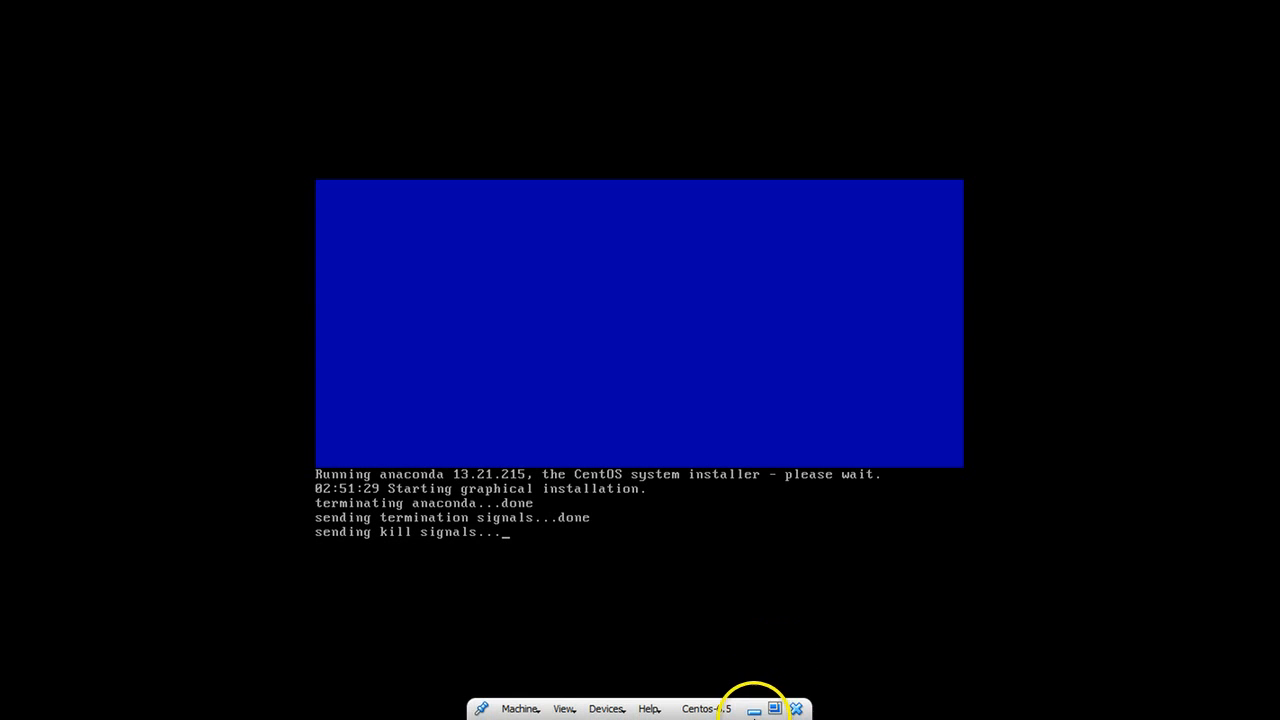
{"action": "left_click", "coordinate": [774, 708]}
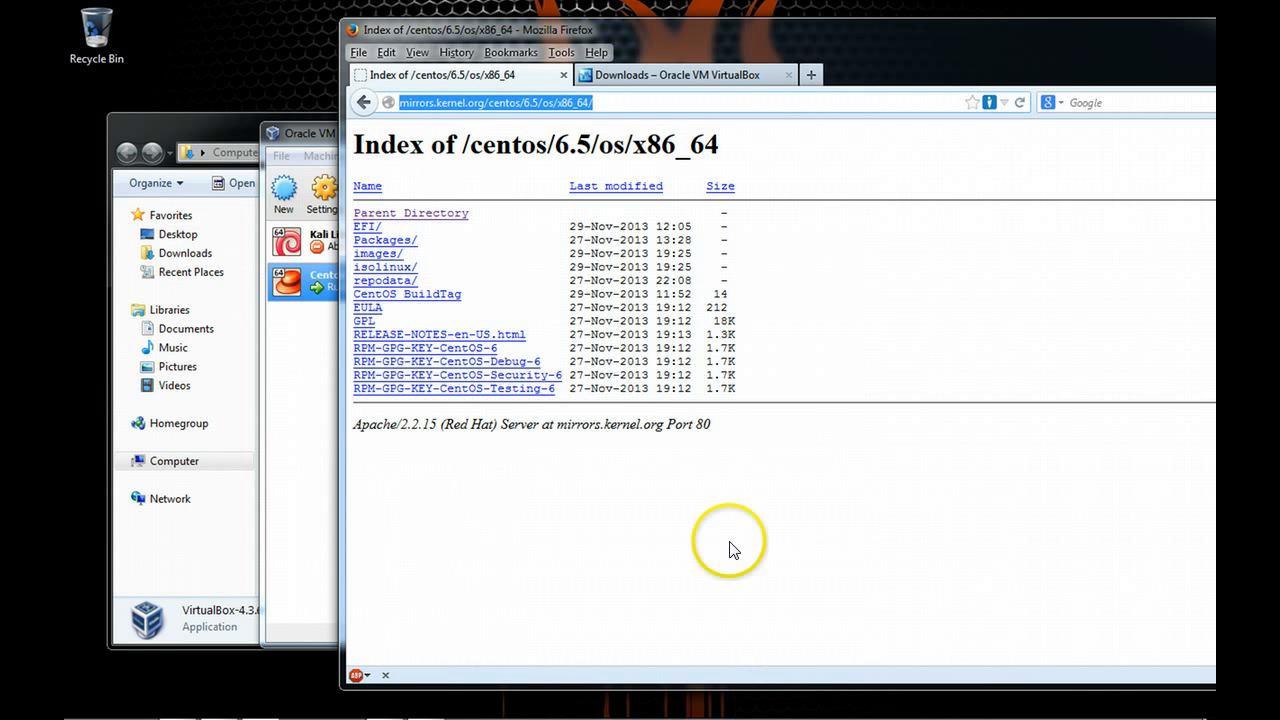
{"action": "left_click", "coordinate": [851, 55]}
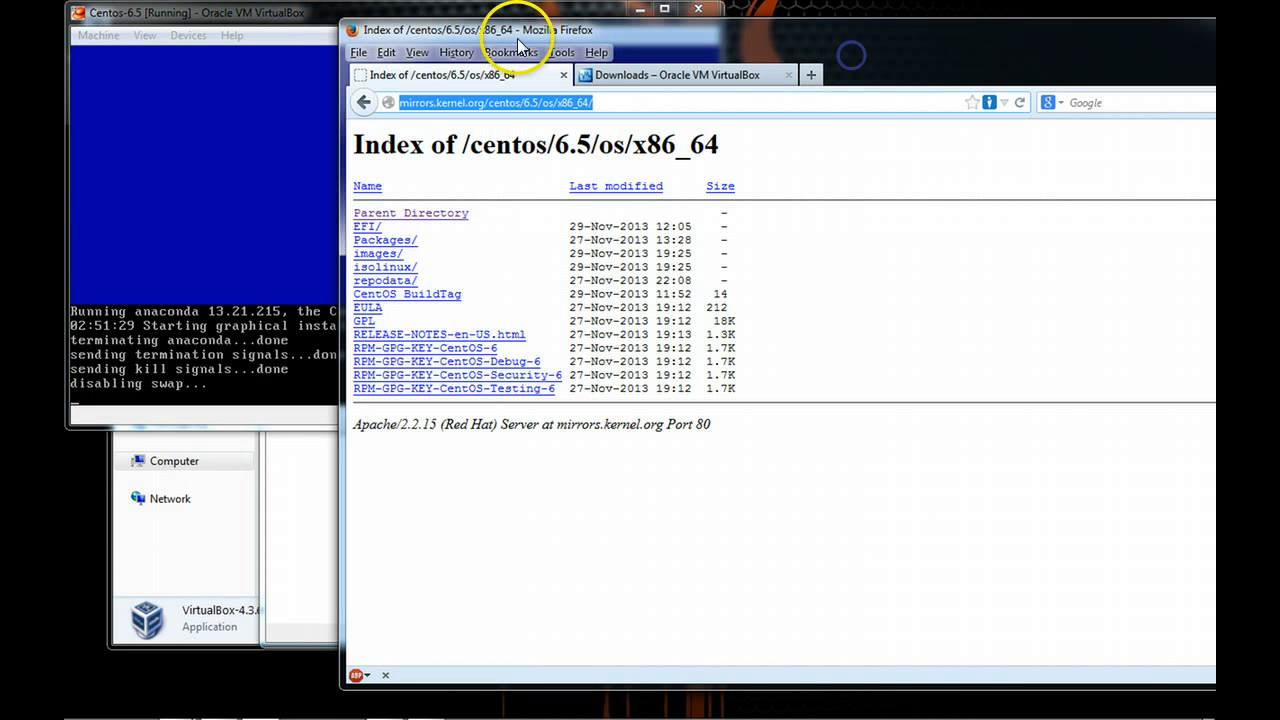
Remove the CentOS-6.5-x86_64-netinstall.iso disk from the Centos-6.5 machine's virtual CD/DVD drive and save the storage settings.
{"action": "left_click", "coordinate": [308, 495]}
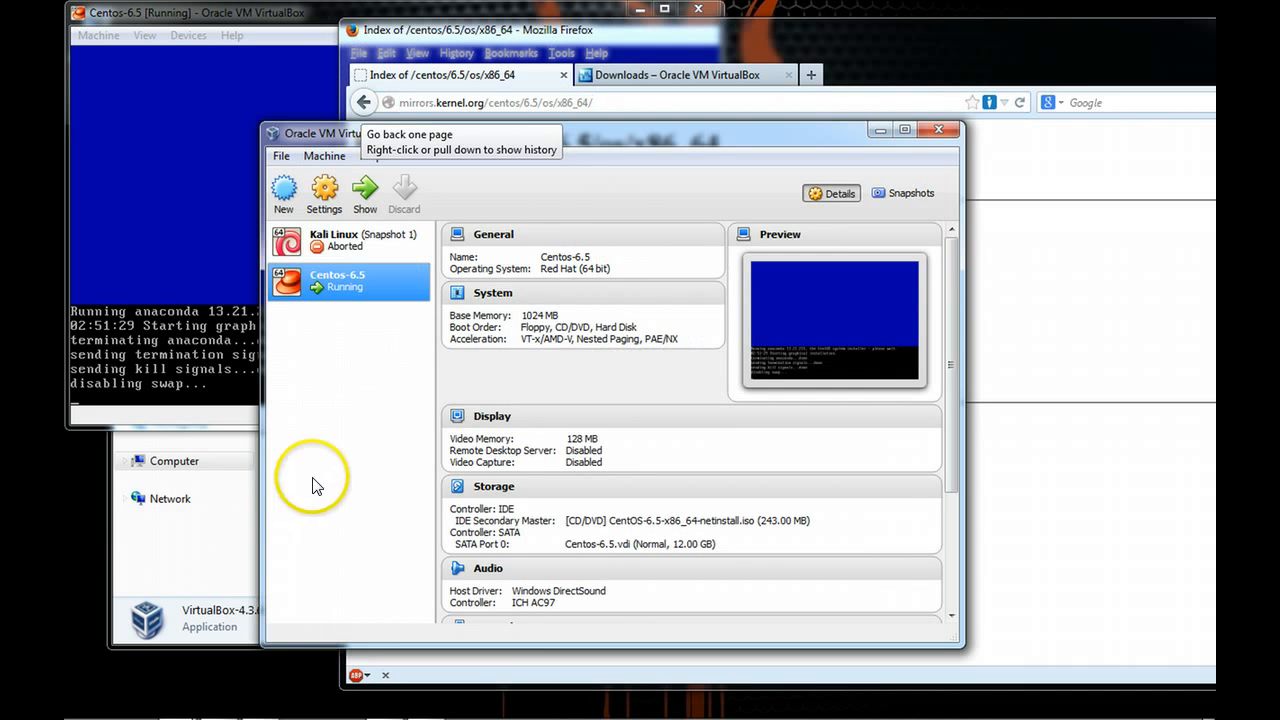
{"action": "left_click", "coordinate": [322, 190]}
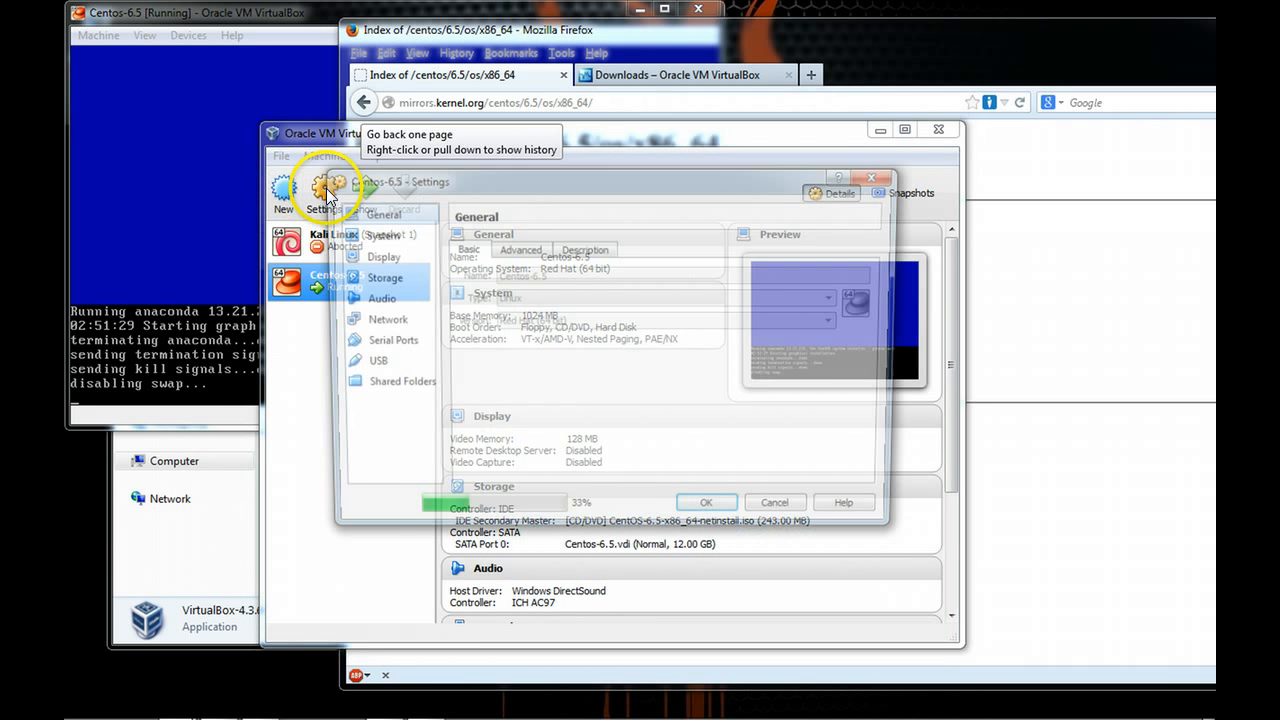
{"action": "left_click", "coordinate": [370, 279]}
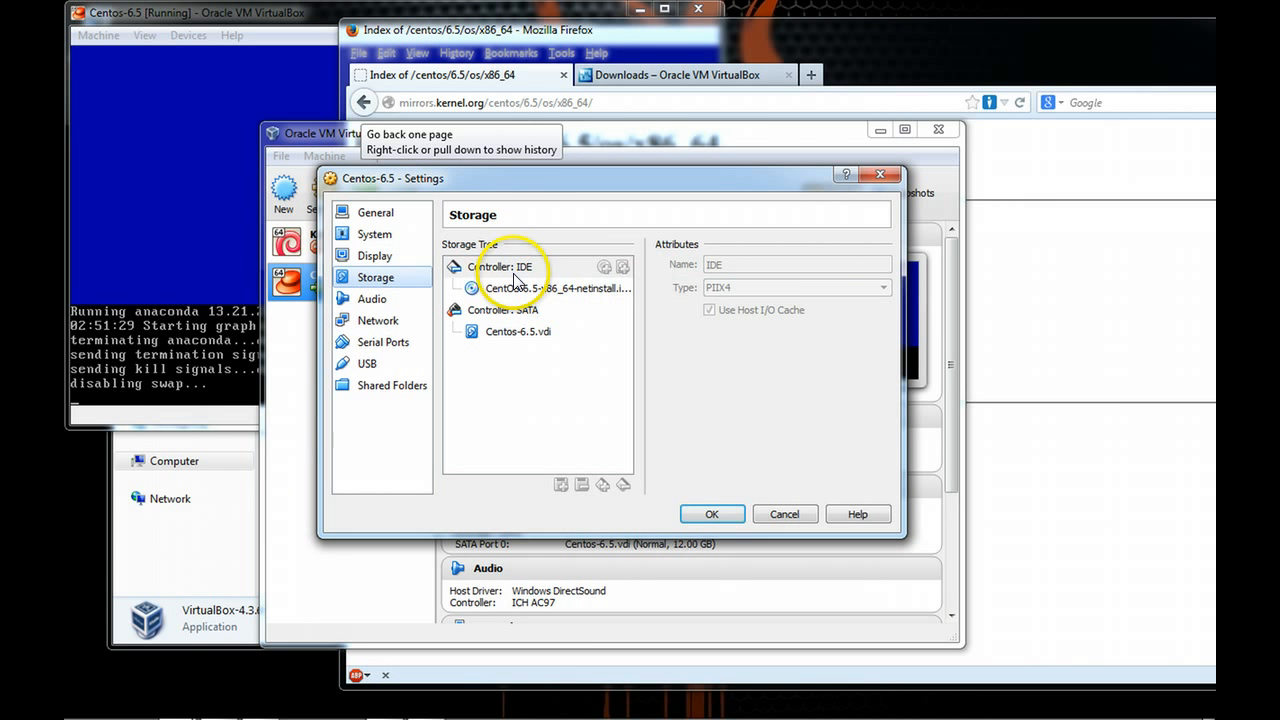
{"action": "left_click", "coordinate": [527, 288]}
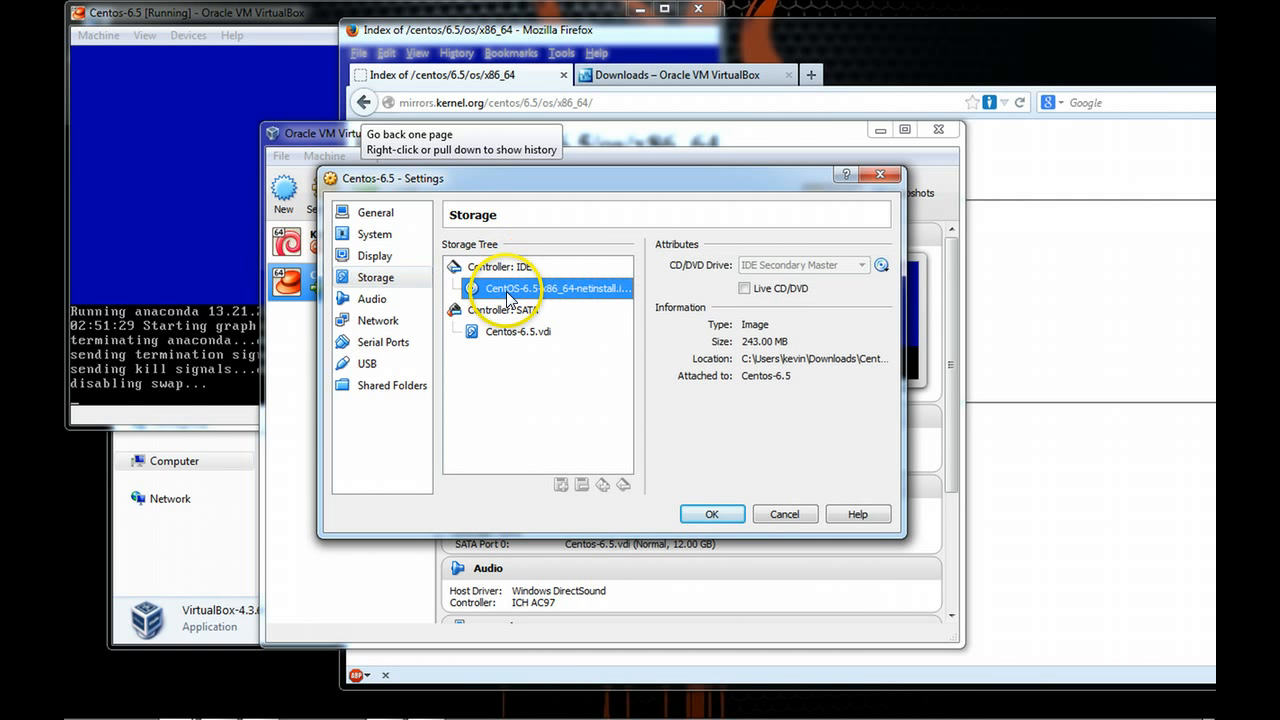
{"action": "left_click", "coordinate": [881, 265]}
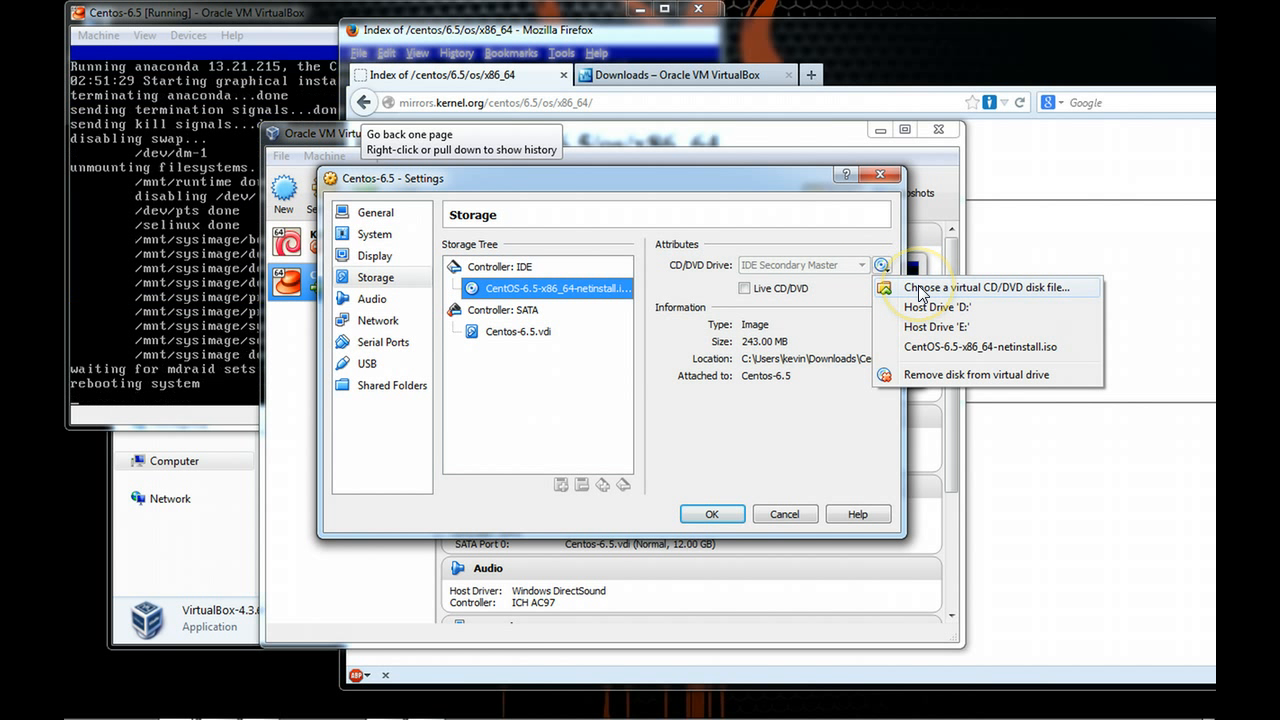
{"action": "left_click", "coordinate": [929, 376]}
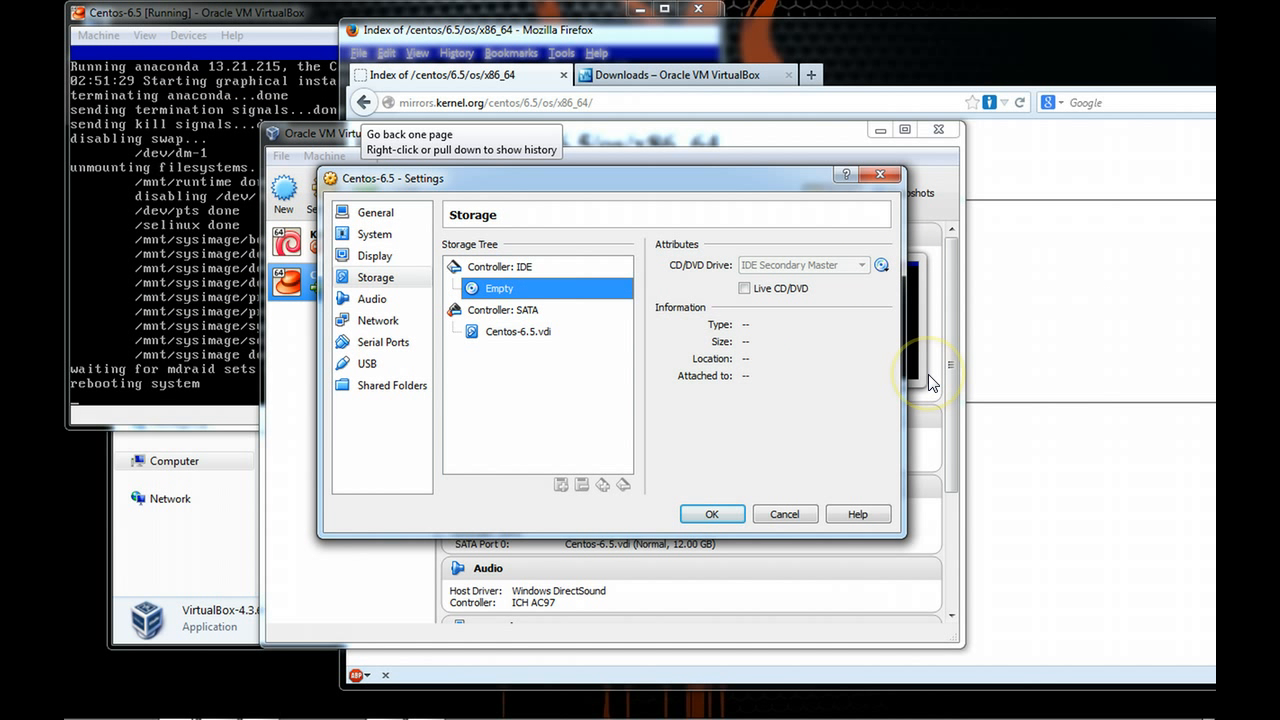
{"action": "left_click", "coordinate": [712, 514]}
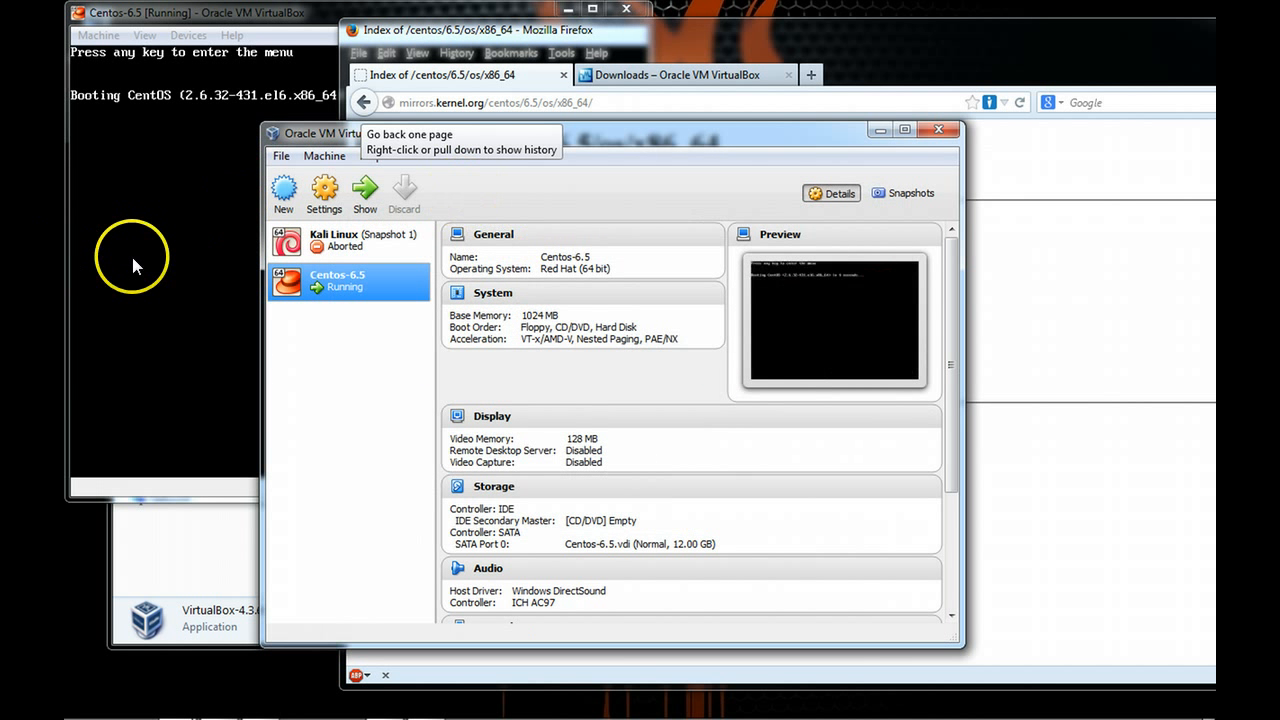
Return to the booted Centos-6.5 machine, pass the setup welcome page and accept the License Agreement.
{"action": "left_click", "coordinate": [356, 260]}
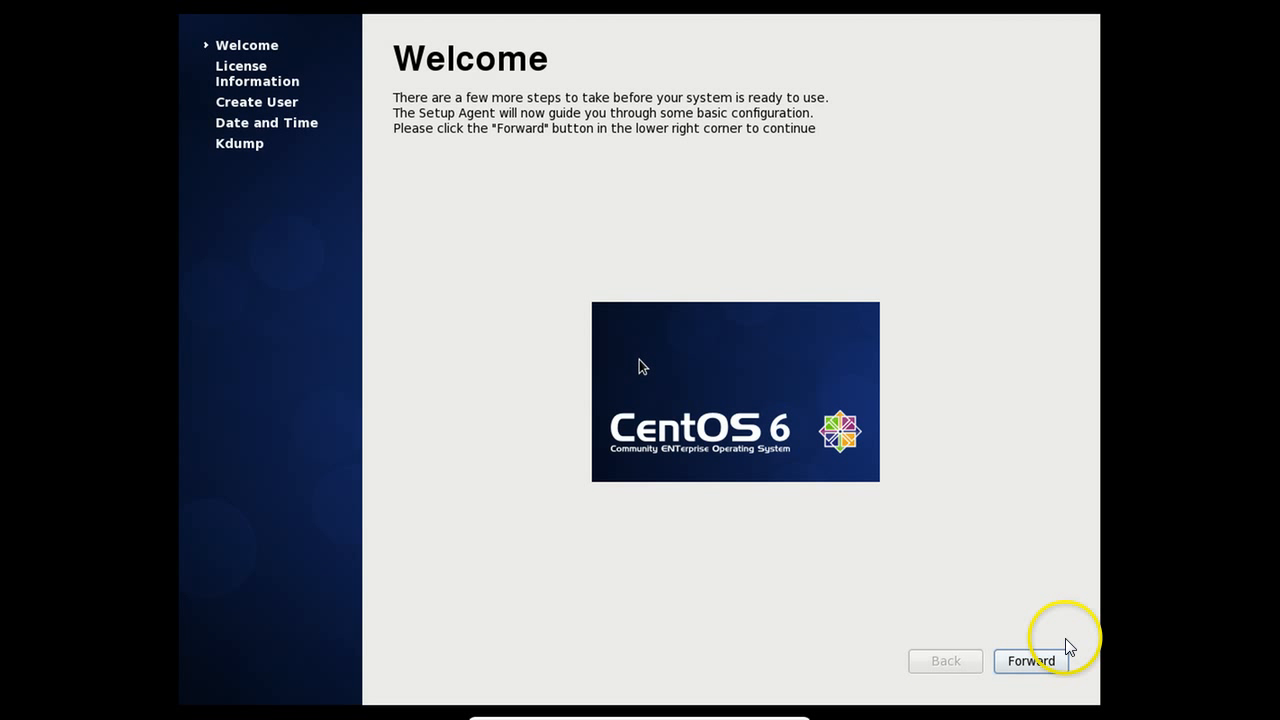
{"action": "left_click", "coordinate": [1039, 665]}
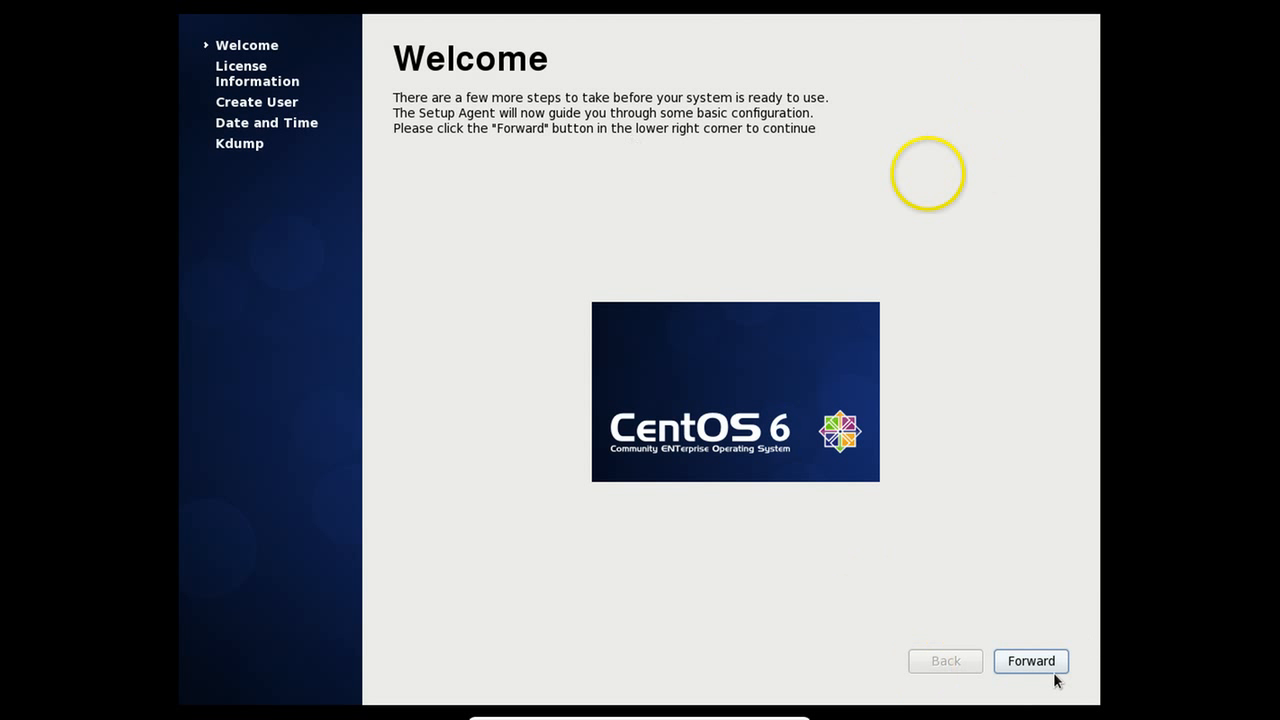
{"action": "left_click", "coordinate": [1020, 664]}
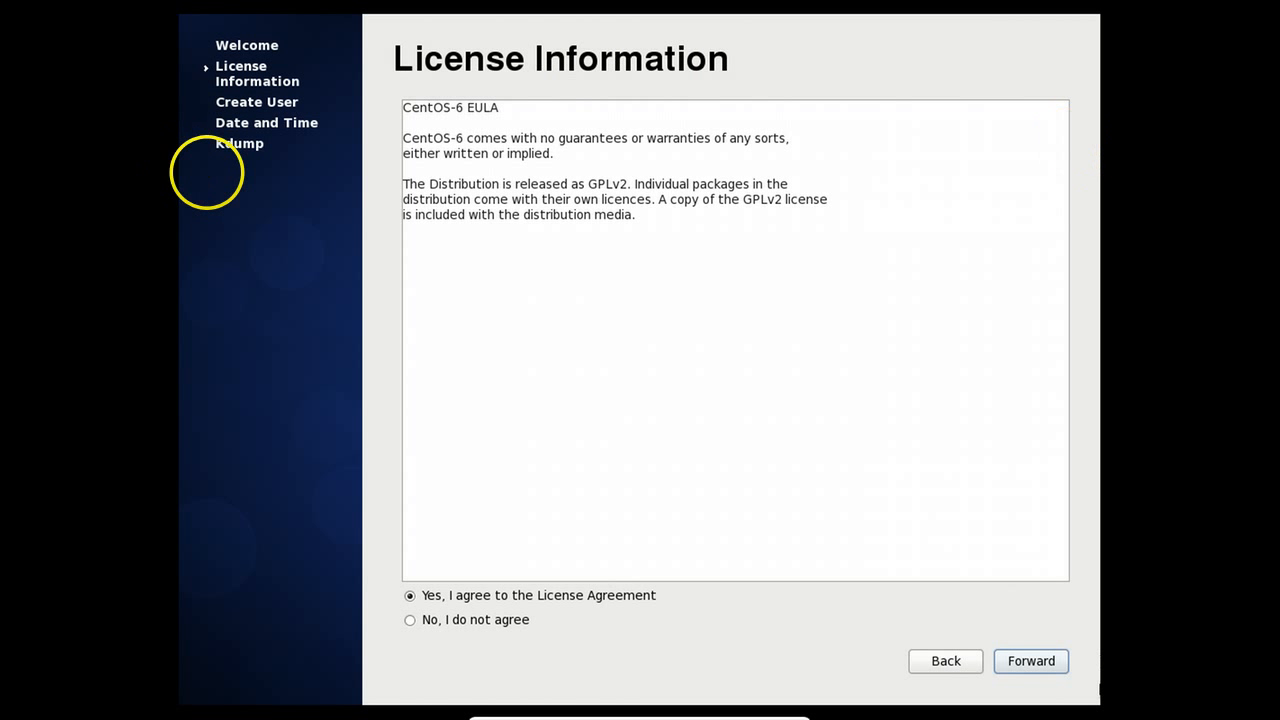
{"action": "left_click", "coordinate": [1025, 662]}
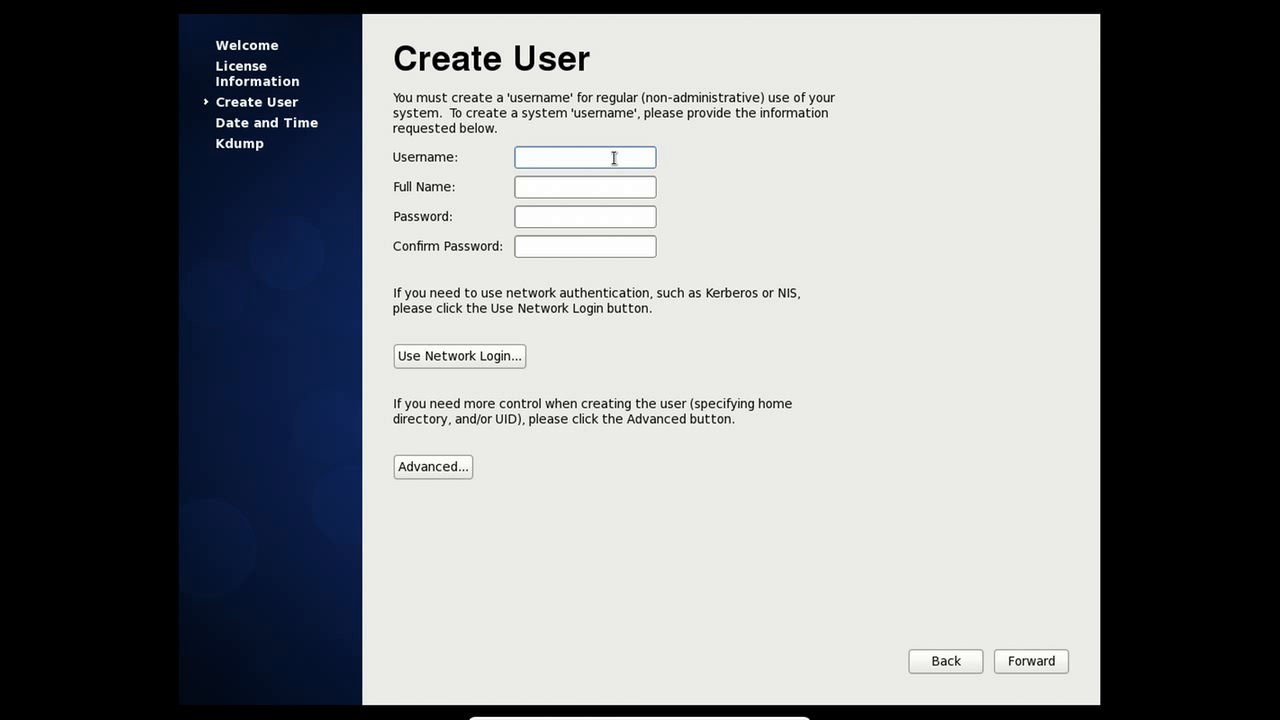
Fill in the new user's username and full name, and enter and confirm the account password.
{"action": "type", "text": "kevin"}
{"action": "key", "text": "Tab"}
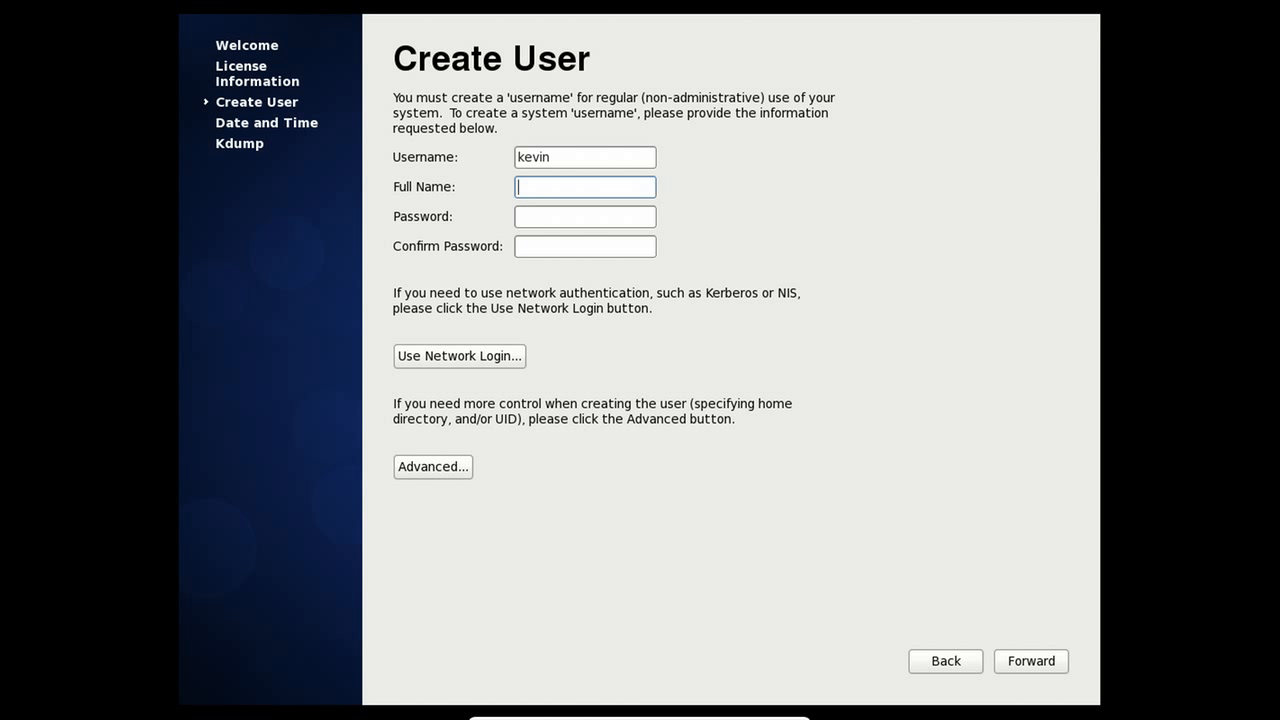
{"action": "type", "text": "KR"}
{"action": "key", "text": "Tab"}
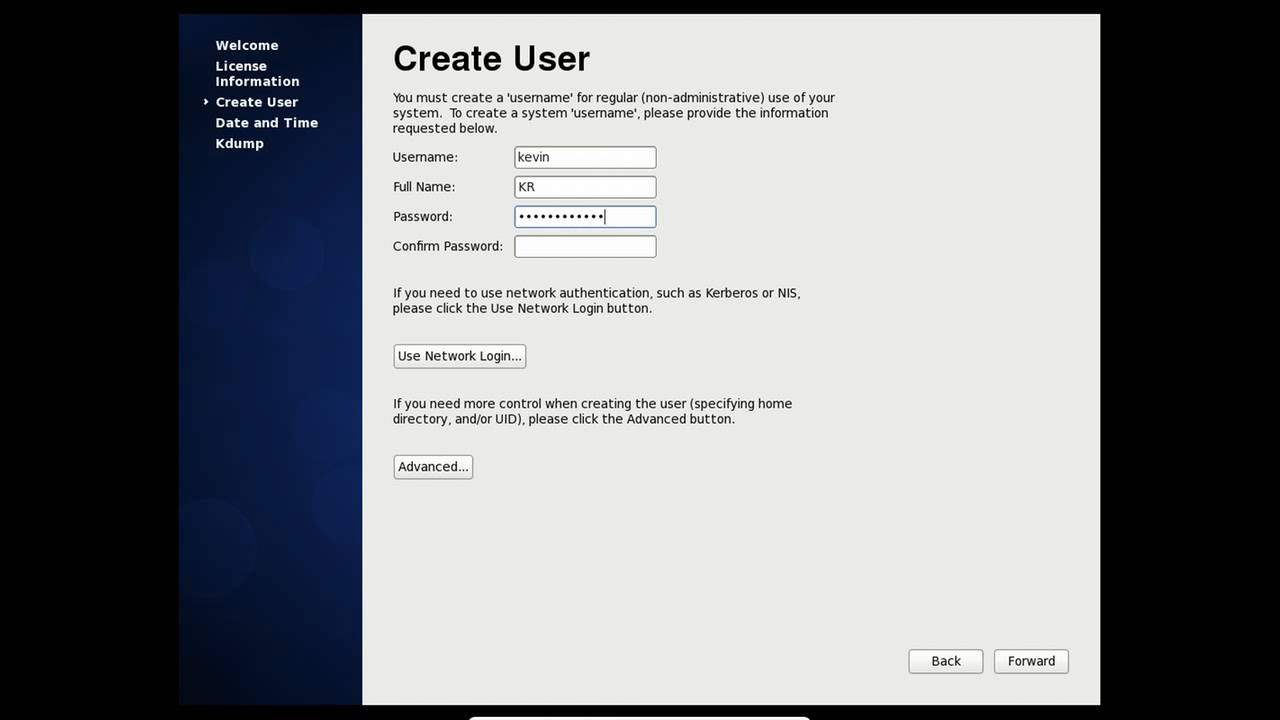
{"action": "key", "text": "Tab"}
{"action": "type", "text": "•••"}
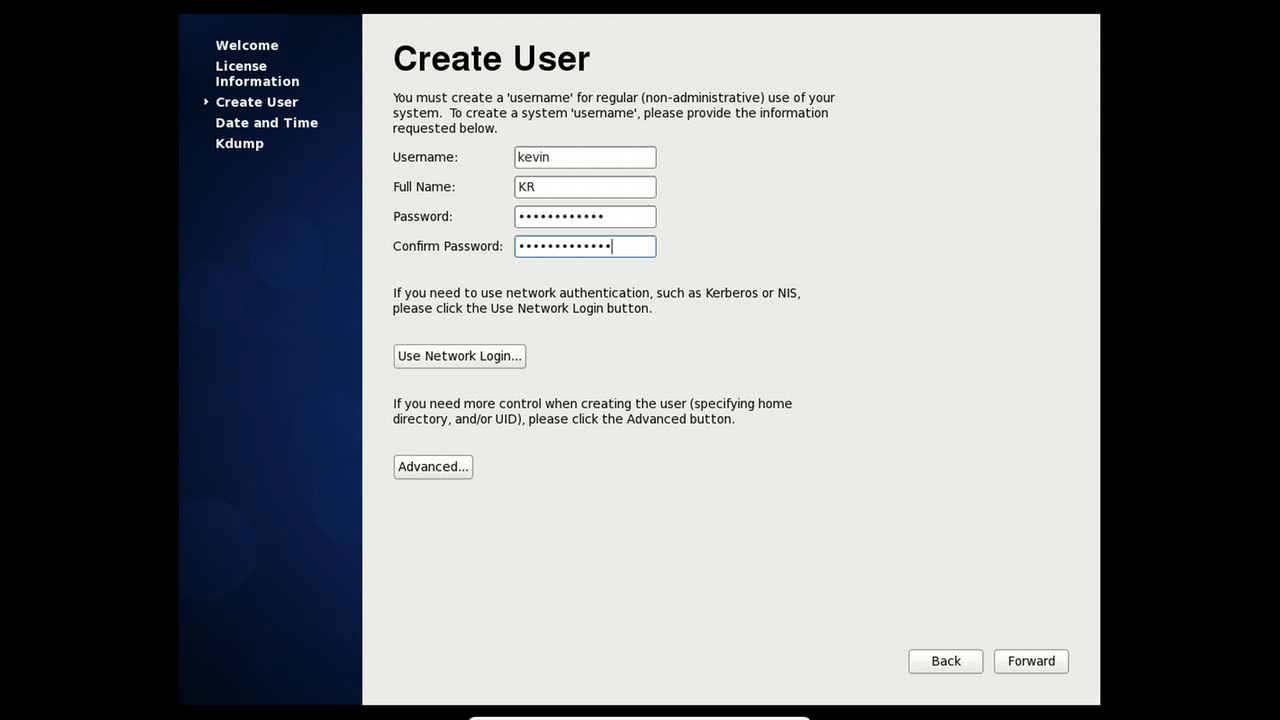
{"action": "key", "text": "BackSpace"}
{"action": "key", "text": "BackSpace"}
{"action": "type", "text": "••••"}
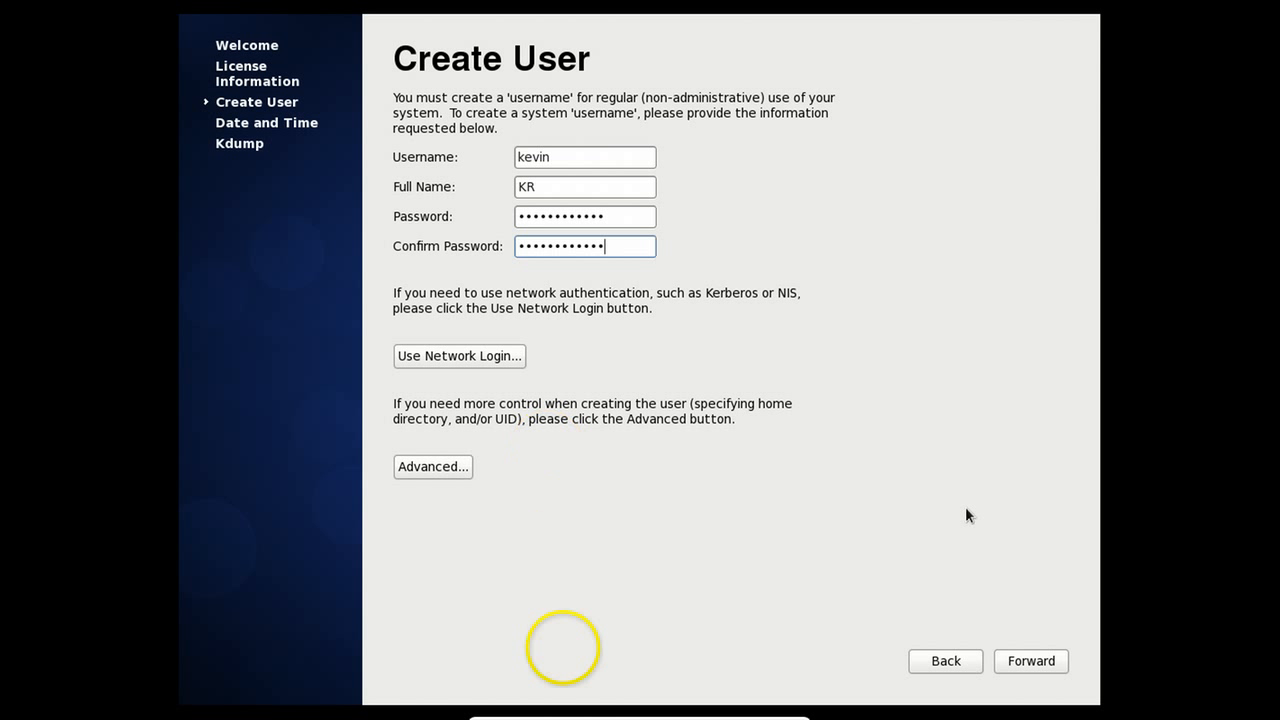
Look at the advanced user options in User Manager, close it and submit the new user account.
{"action": "mouse_move", "coordinate": [600, 691]}
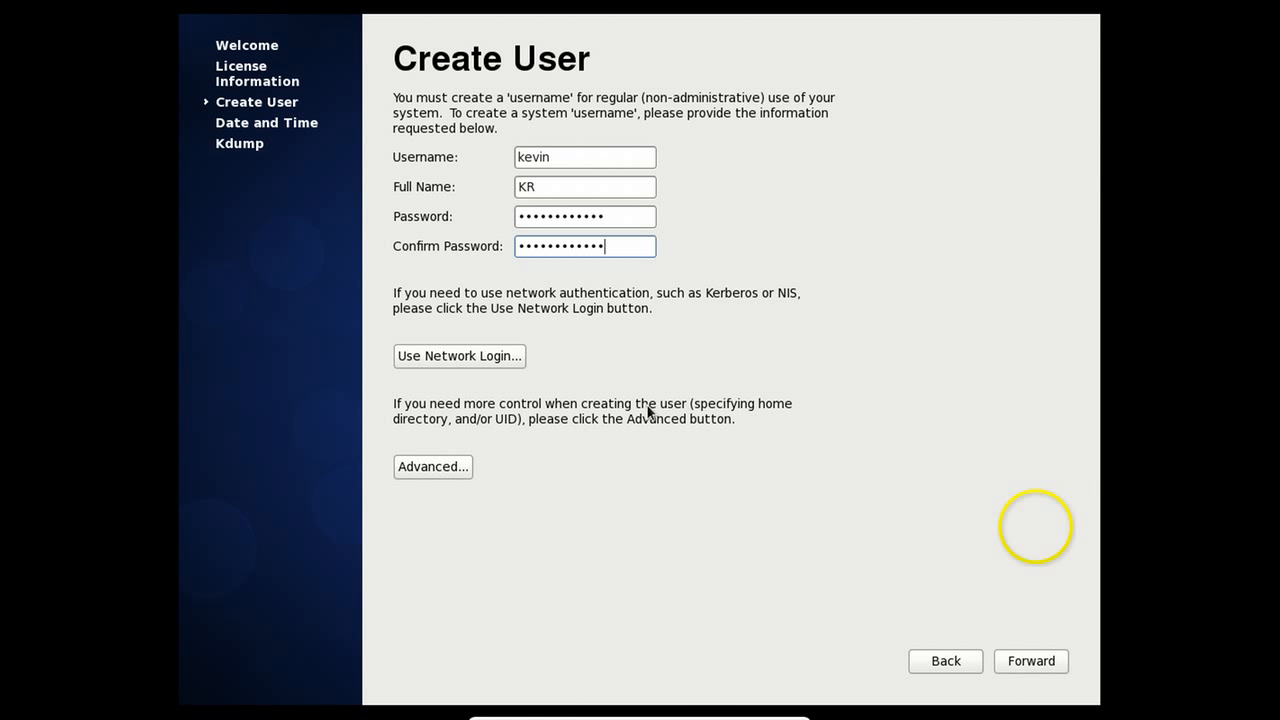
{"action": "left_click", "coordinate": [438, 466]}
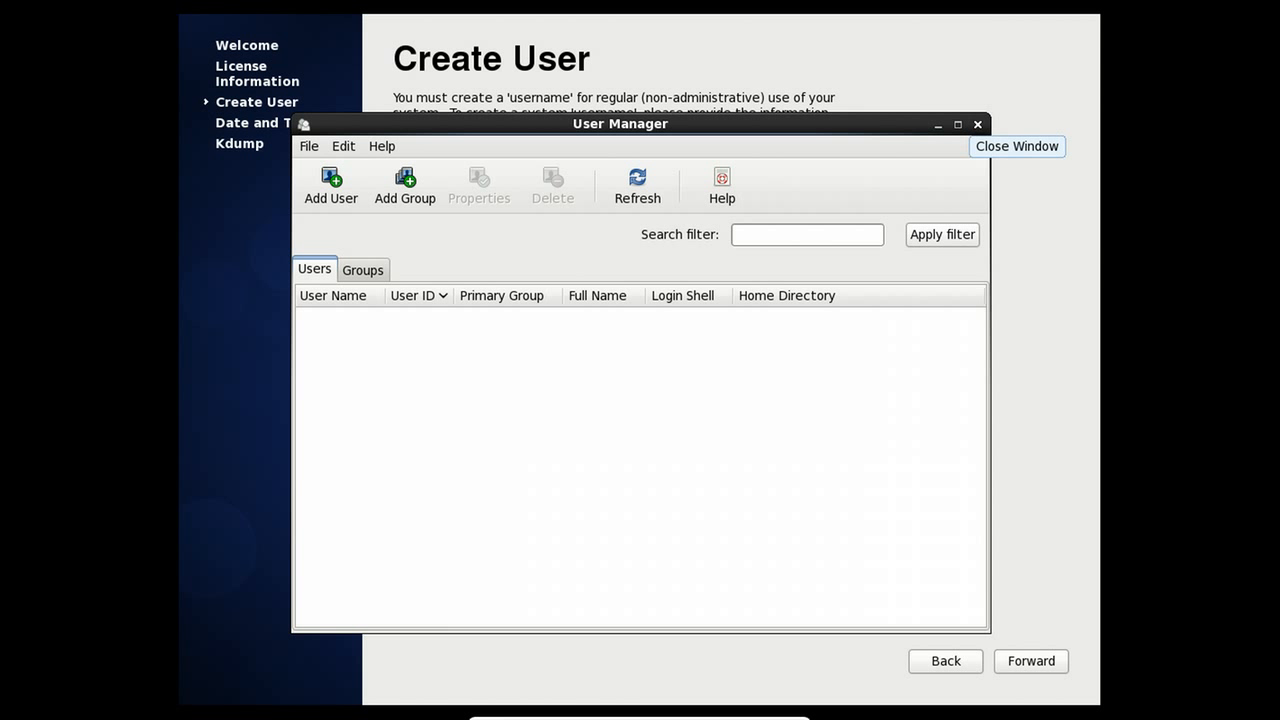
{"action": "left_click", "coordinate": [977, 124]}
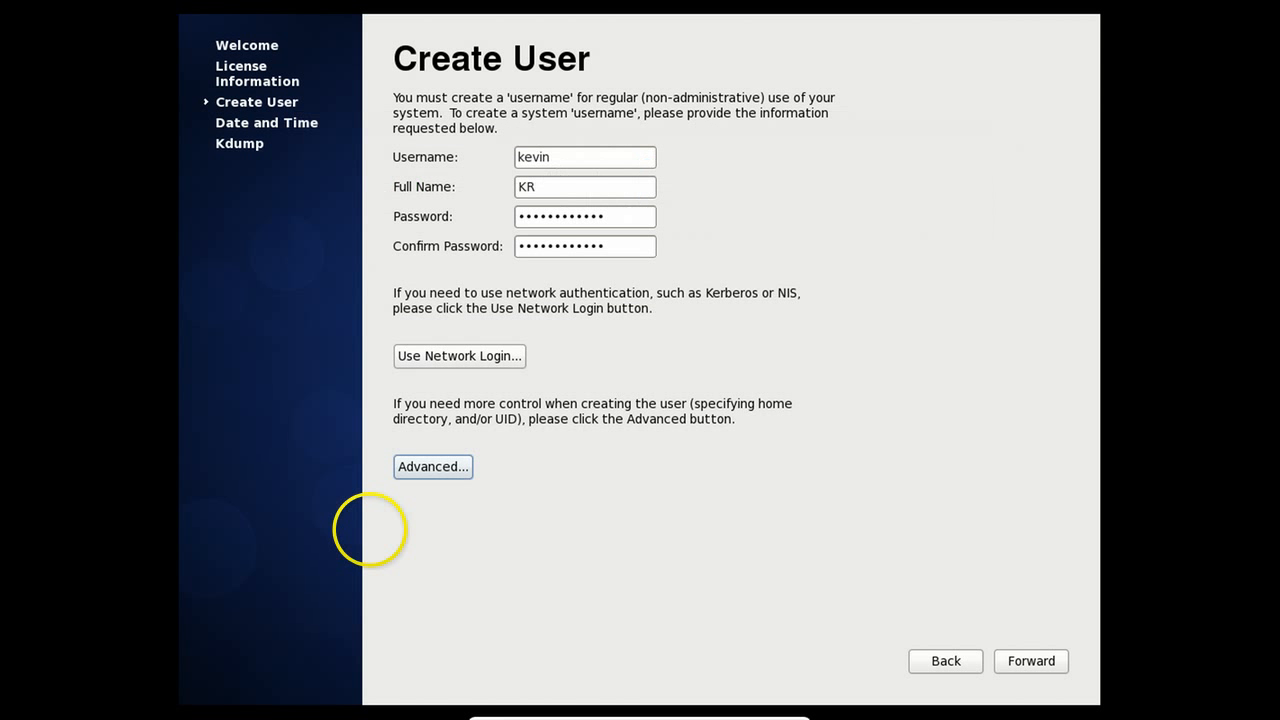
{"action": "left_click", "coordinate": [1033, 664]}
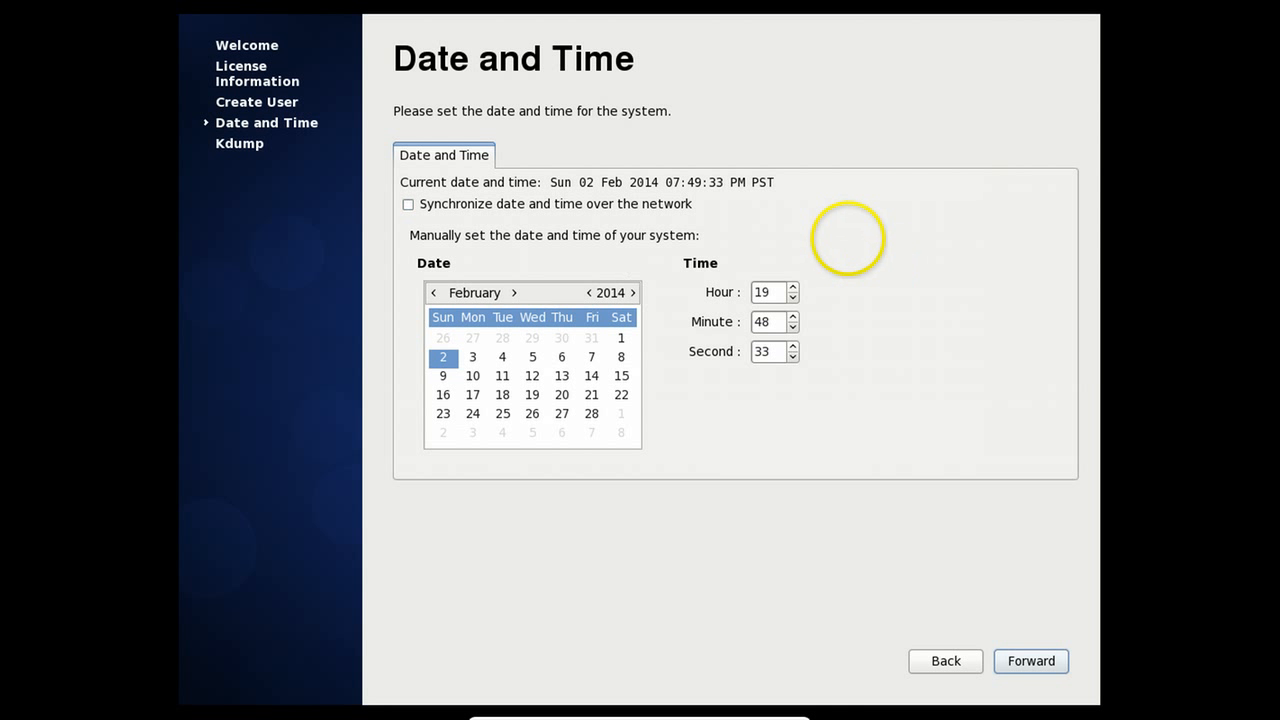
Enable date and time synchronization over the network, and finish the setup without enabling kdump.
{"action": "left_click", "coordinate": [603, 204]}
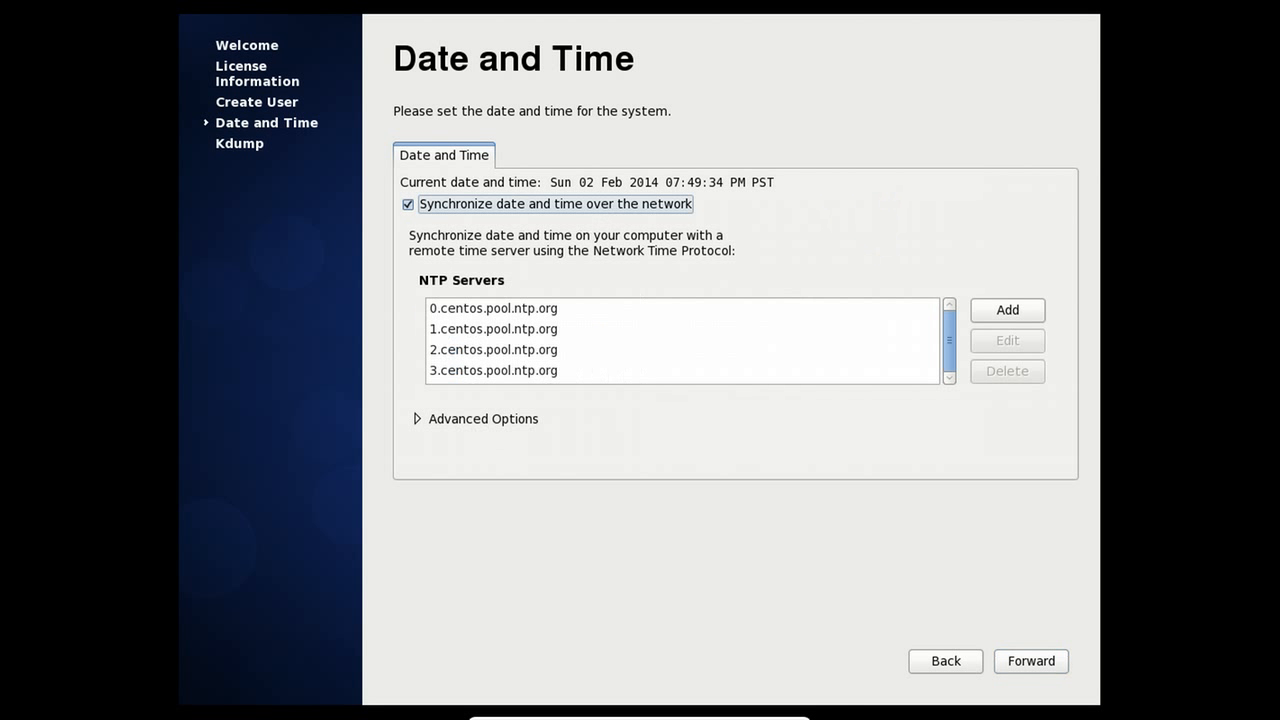
{"action": "left_click", "coordinate": [1033, 664]}
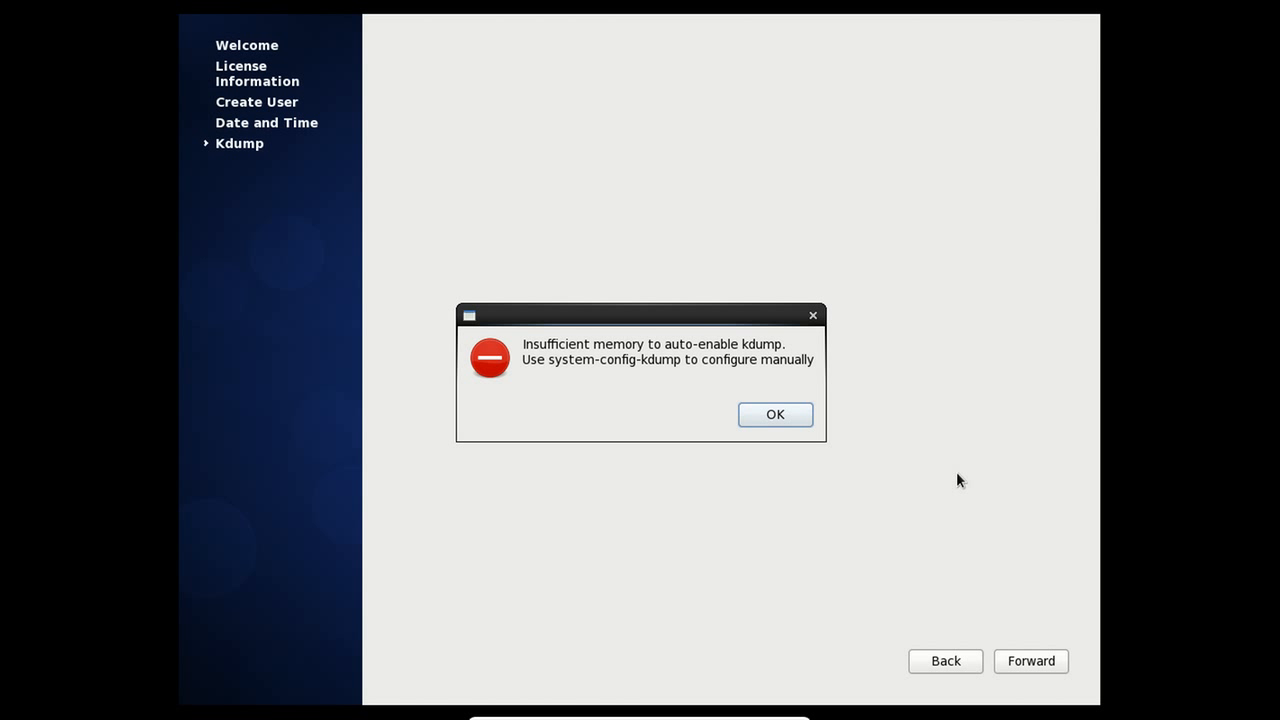
{"action": "left_click", "coordinate": [800, 420]}
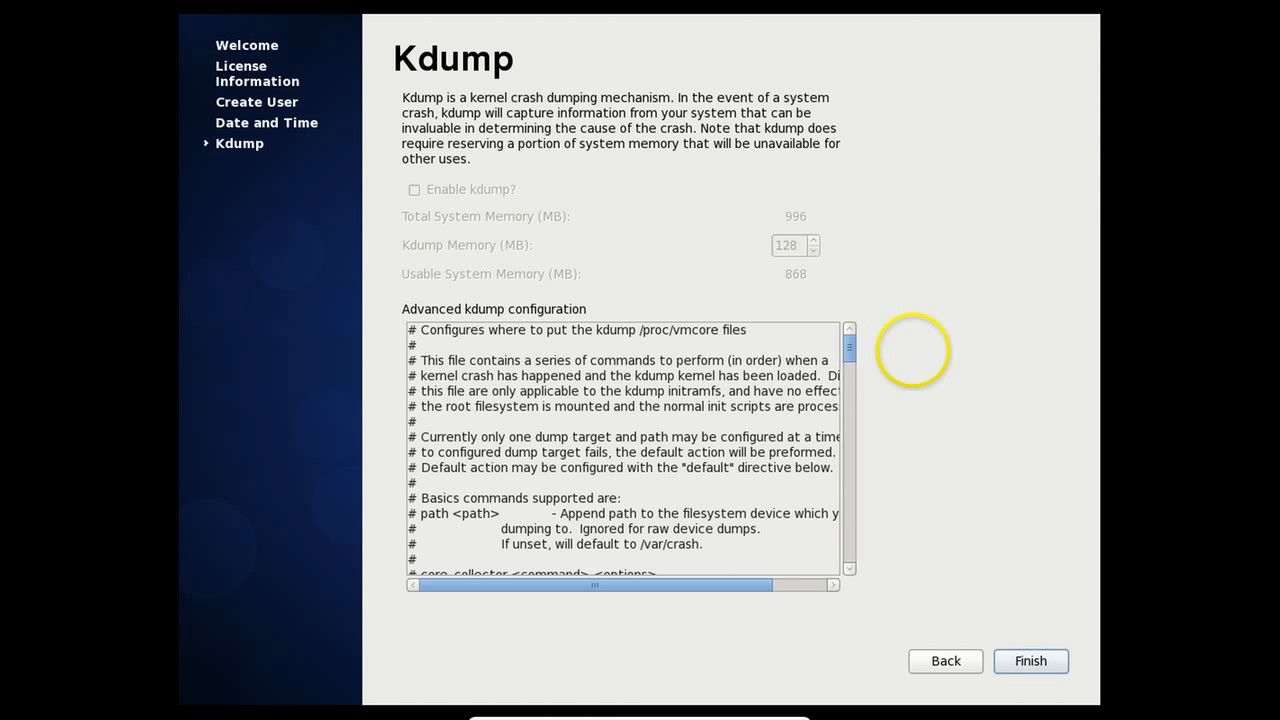
{"action": "left_click", "coordinate": [1043, 665]}
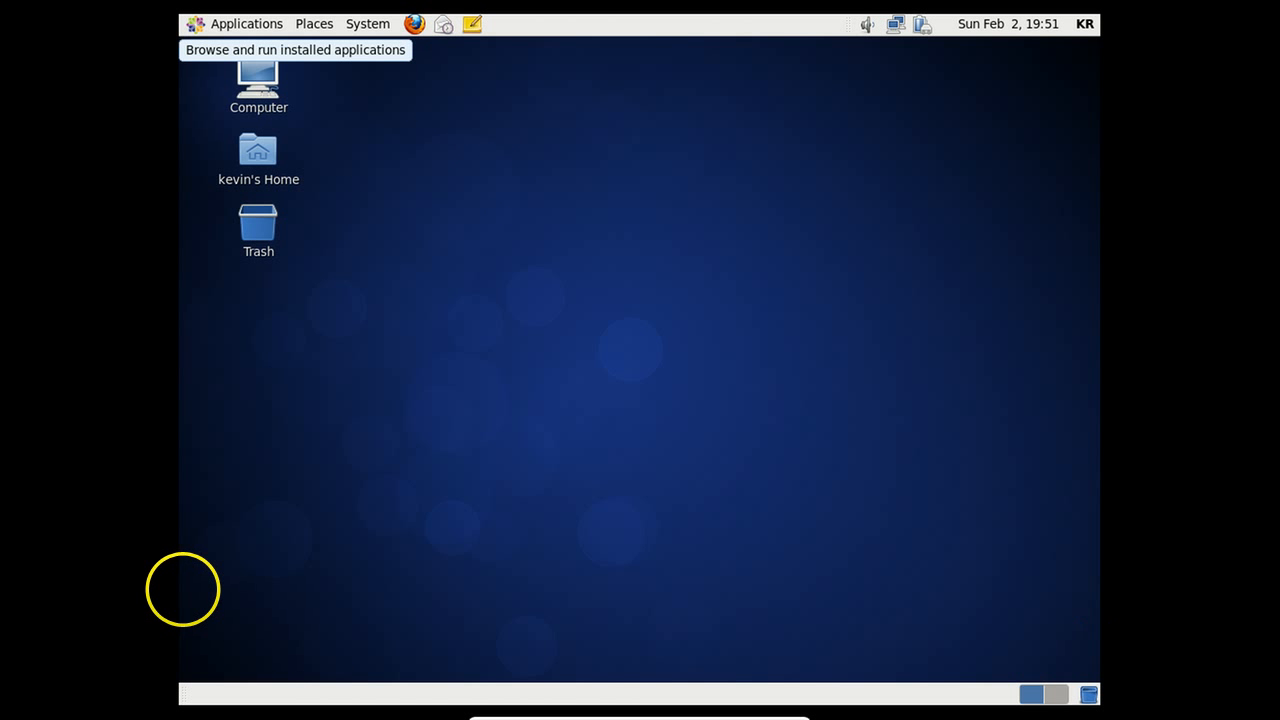
Open a Terminal window on the CentOS desktop.
{"action": "left_click", "coordinate": [210, 24]}
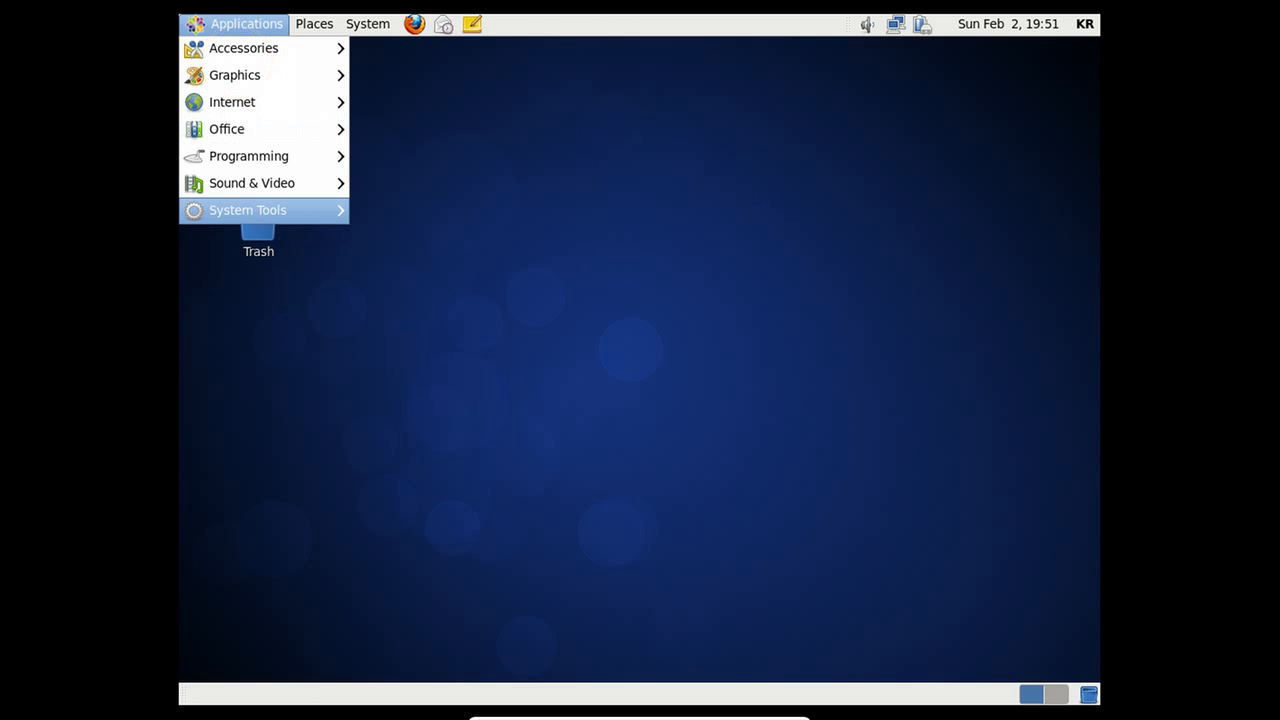
{"action": "mouse_move", "coordinate": [260, 210]}
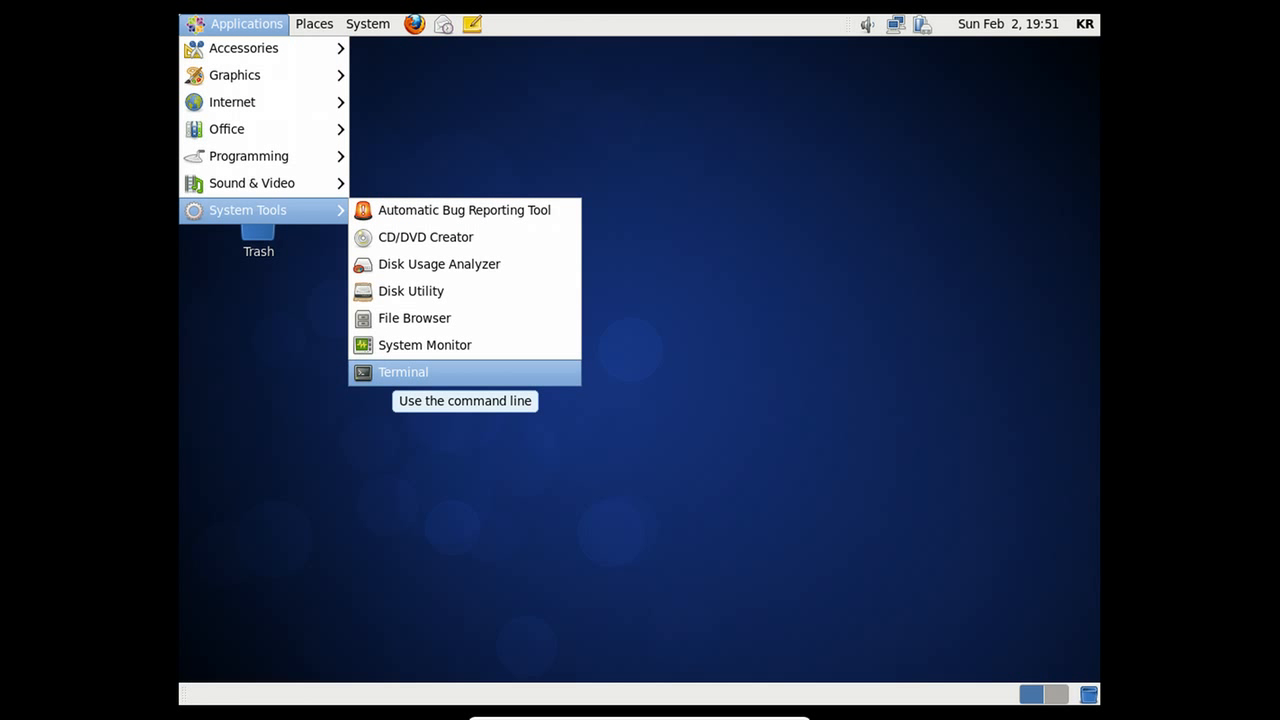
{"action": "left_click", "coordinate": [403, 372]}
{"action": "left_click", "coordinate": [869, 398]}
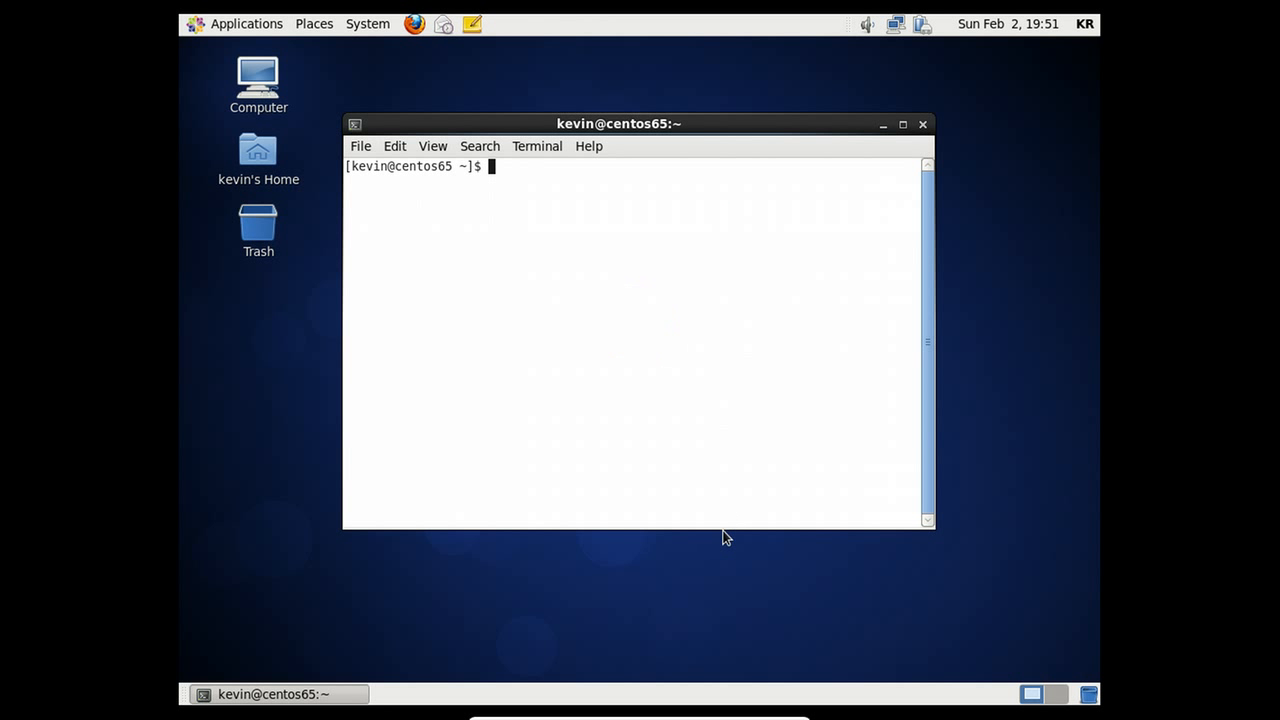
Insert the Guest Additions CD image into the virtual machine and dismiss its autorun prompt.
{"action": "mouse_move", "coordinate": [766, 708]}
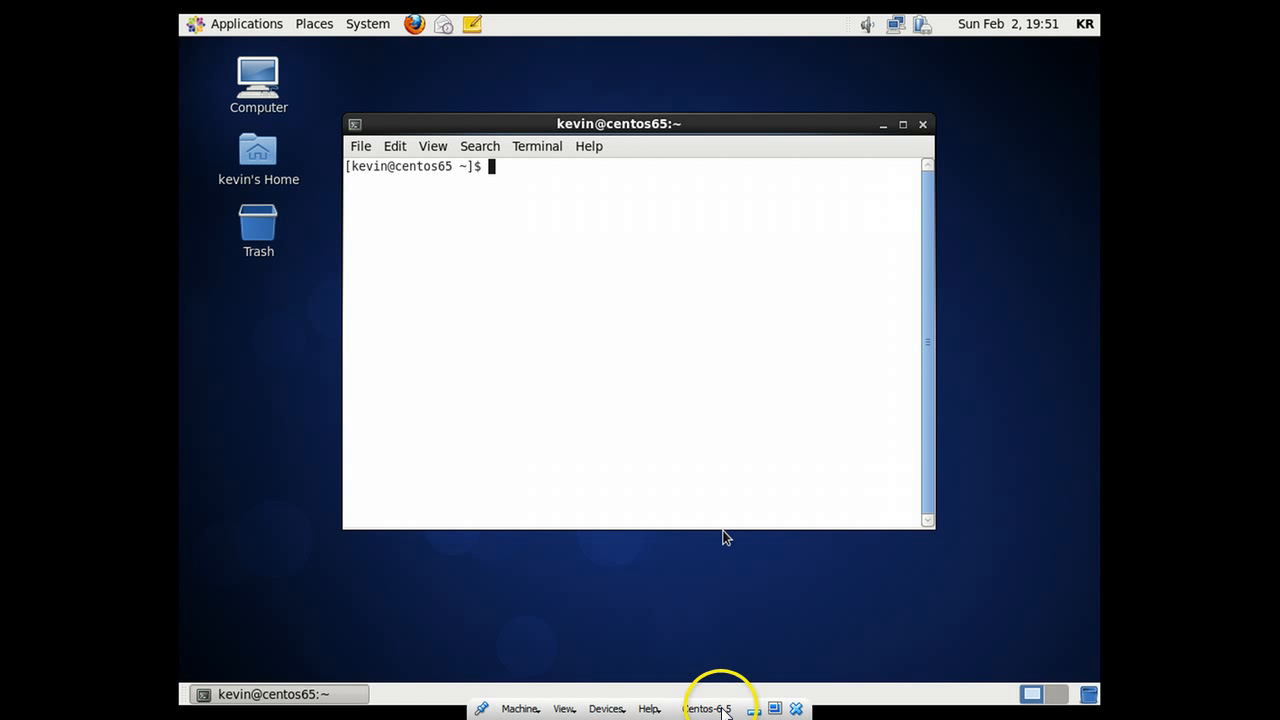
{"action": "left_click", "coordinate": [603, 708]}
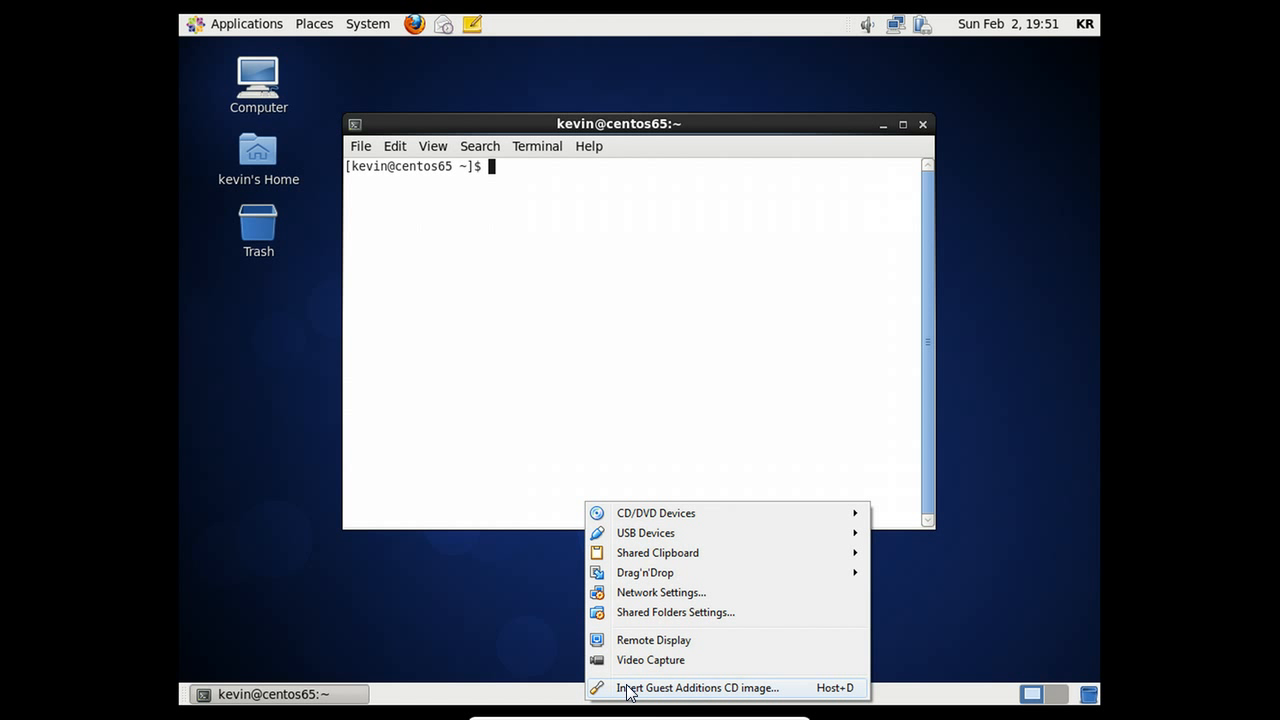
{"action": "left_click", "coordinate": [629, 690]}
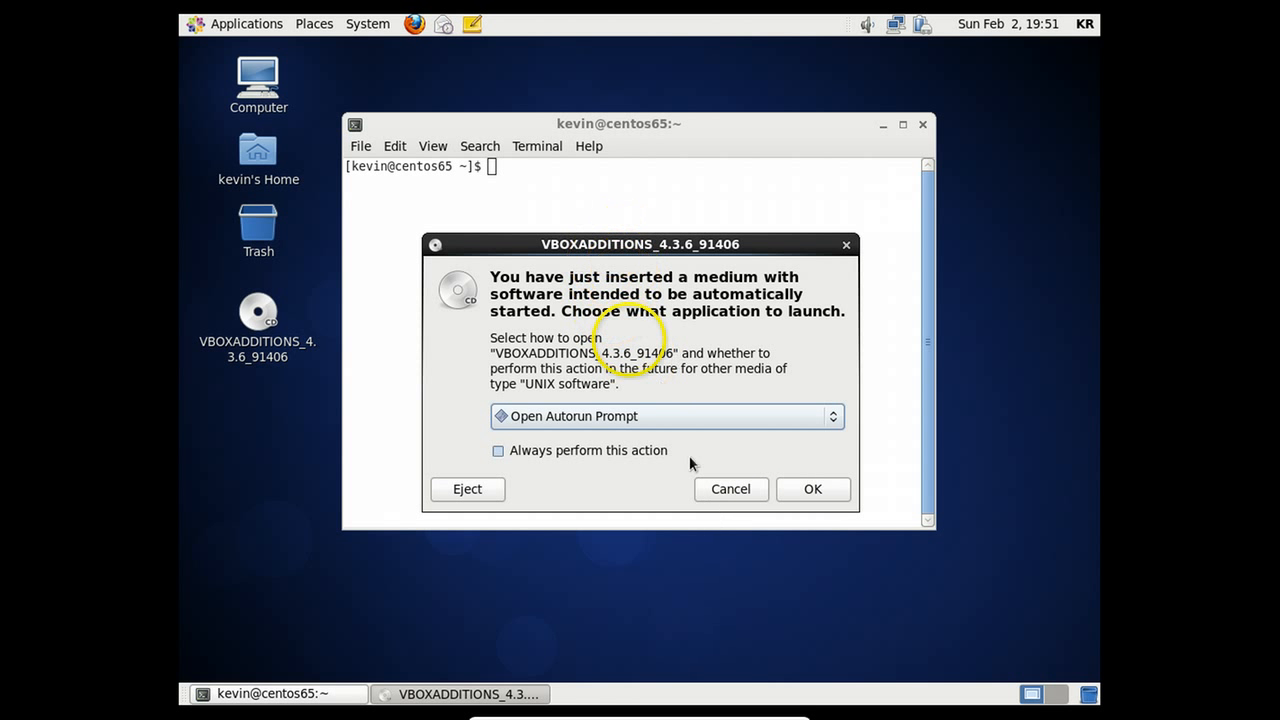
{"action": "left_click", "coordinate": [716, 494]}
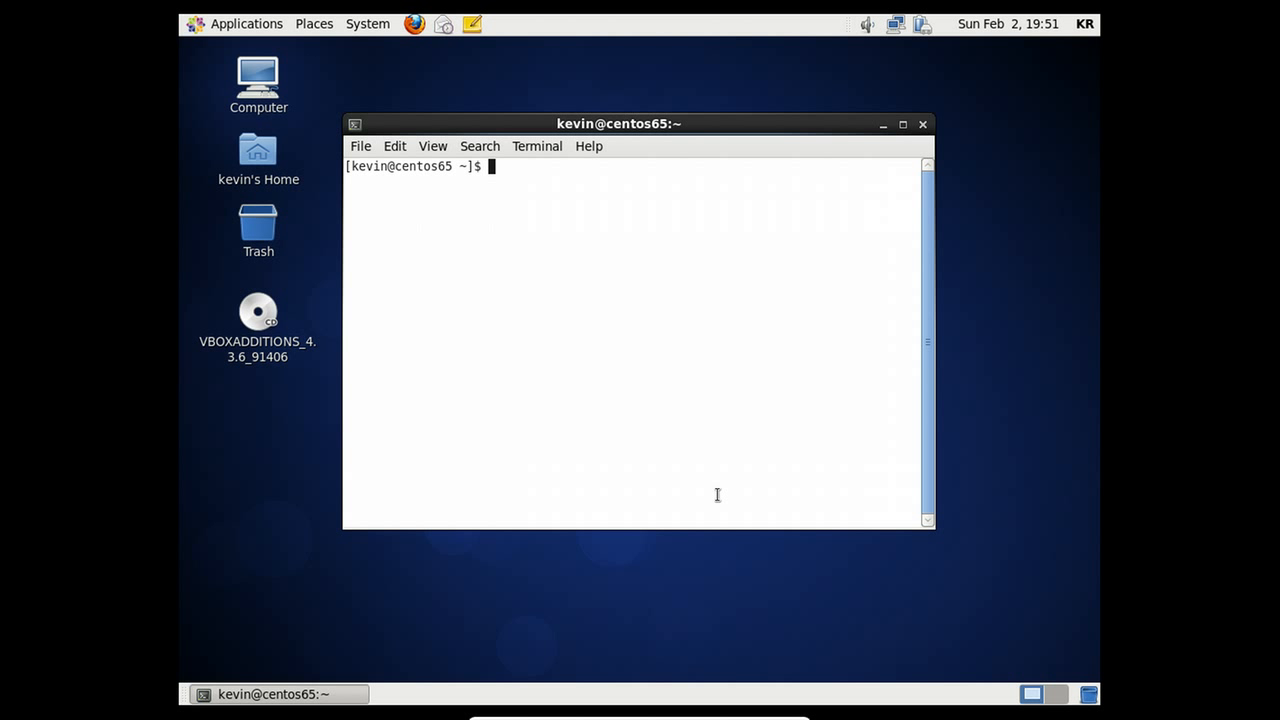
Switch to the root account with "su -" and enter the root password.
{"action": "type", "text": "su -"}
{"action": "key", "text": "Return"}
{"action": "key", "text": "Return"}
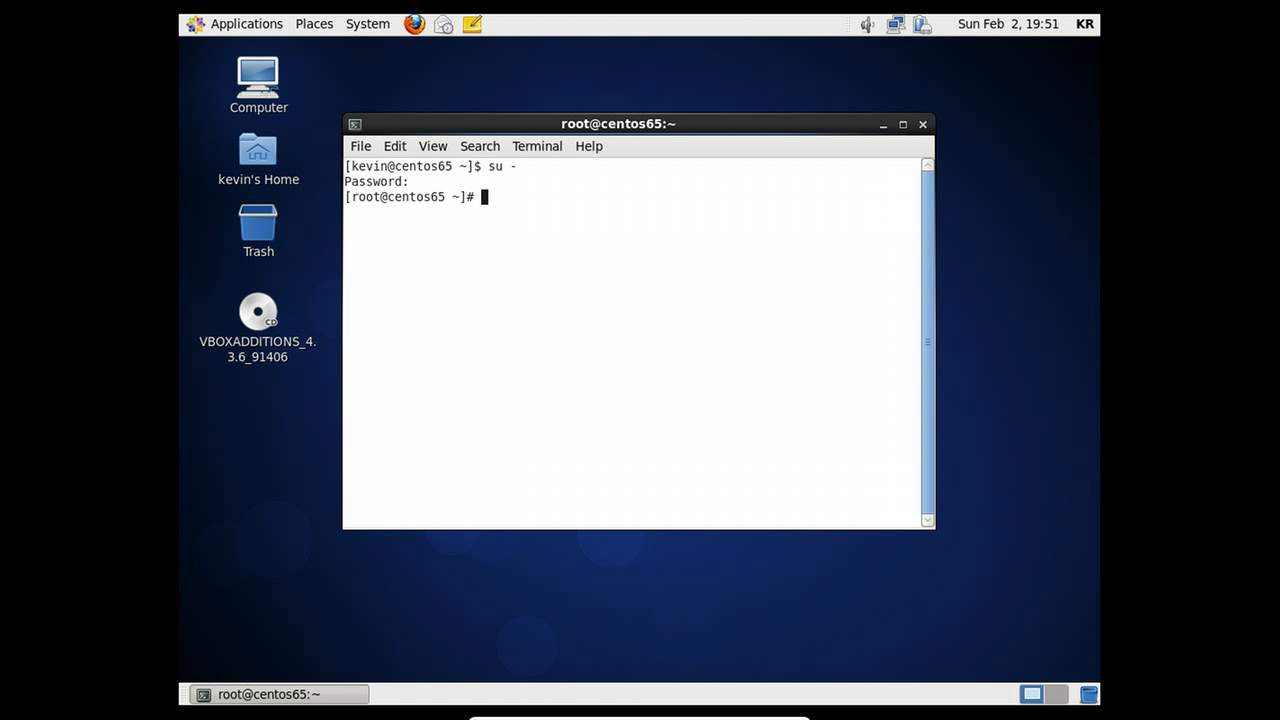
Change to /media, list its contents, and enter the VBOXADDITIONS_4.3.6_91406 directory.
{"action": "type", "text": "cd /media"}
{"action": "key", "text": "Return"}
{"action": "type", "text": "ls"}
{"action": "key", "text": "Return"}
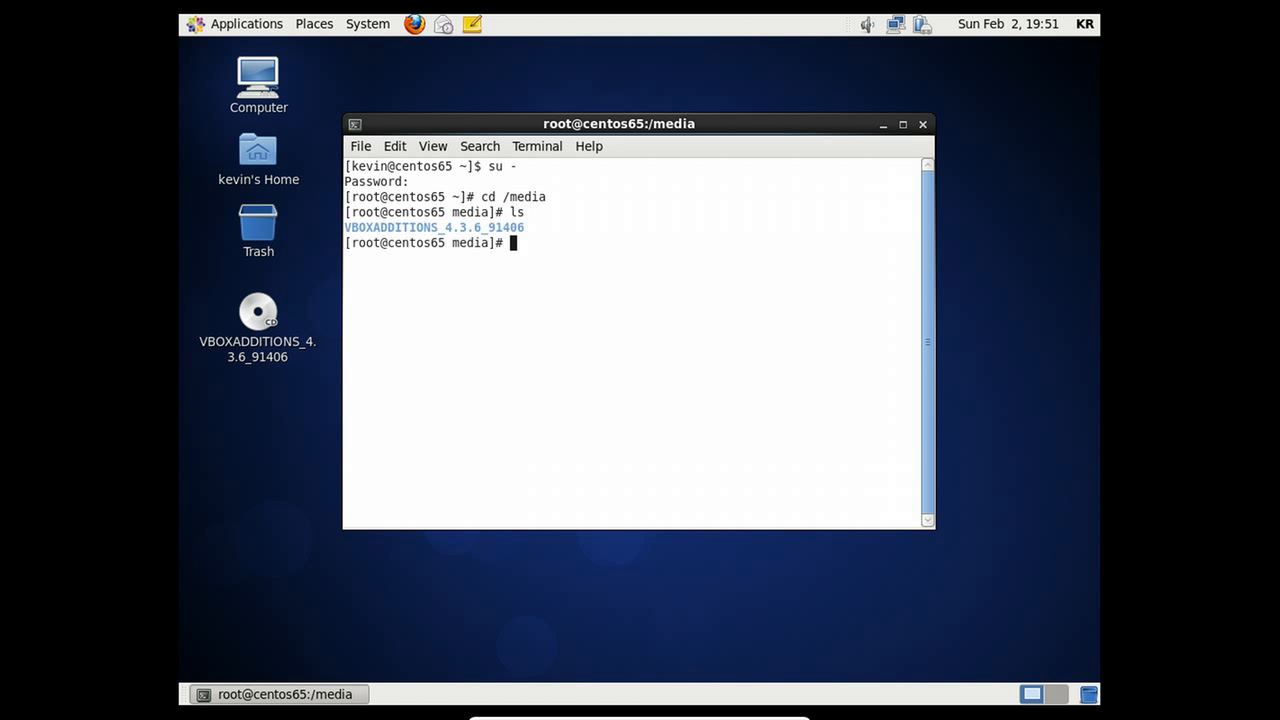
{"action": "type", "text": "cd V"}
{"action": "key", "text": "Tab"}
{"action": "key", "text": "Return"}
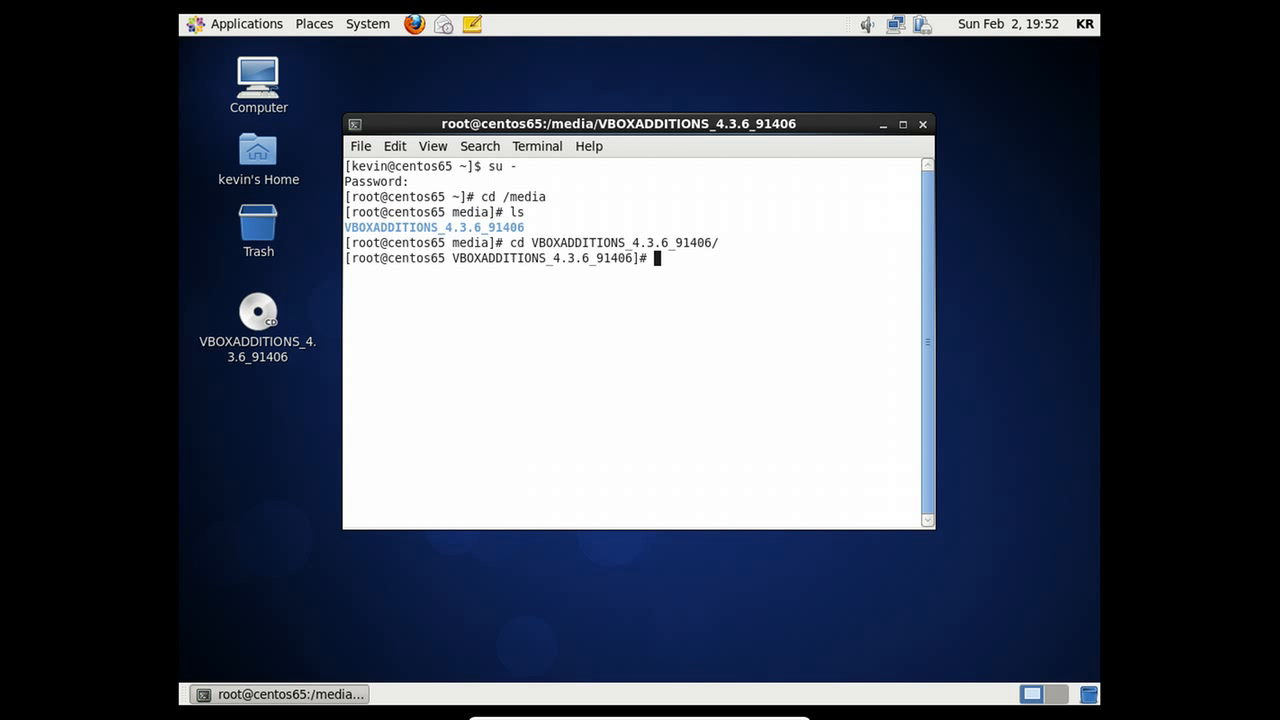
List the contents of the Guest Additions directory and select the file name VBoxLinuxAdditions.run in the output.
{"action": "type", "text": "ls"}
{"action": "key", "text": "Return"}
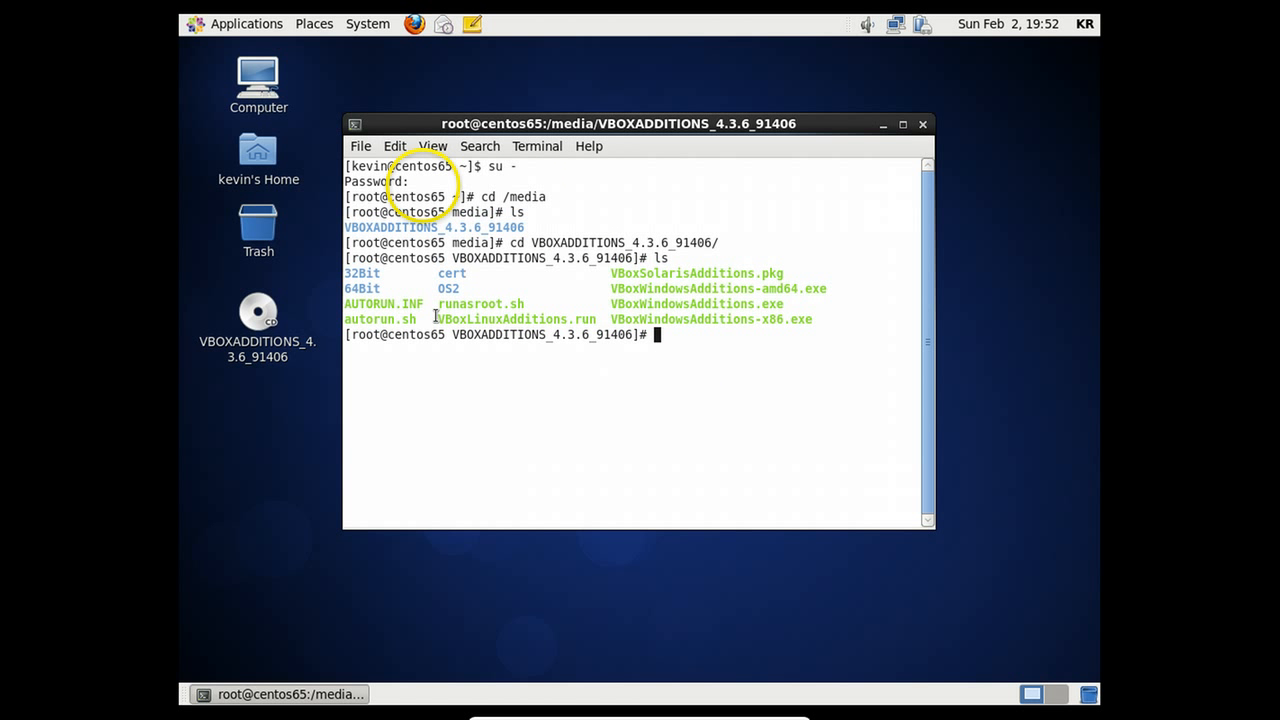
{"action": "left_click_drag", "start_coordinate": [436, 317], "coordinate": [482, 323]}
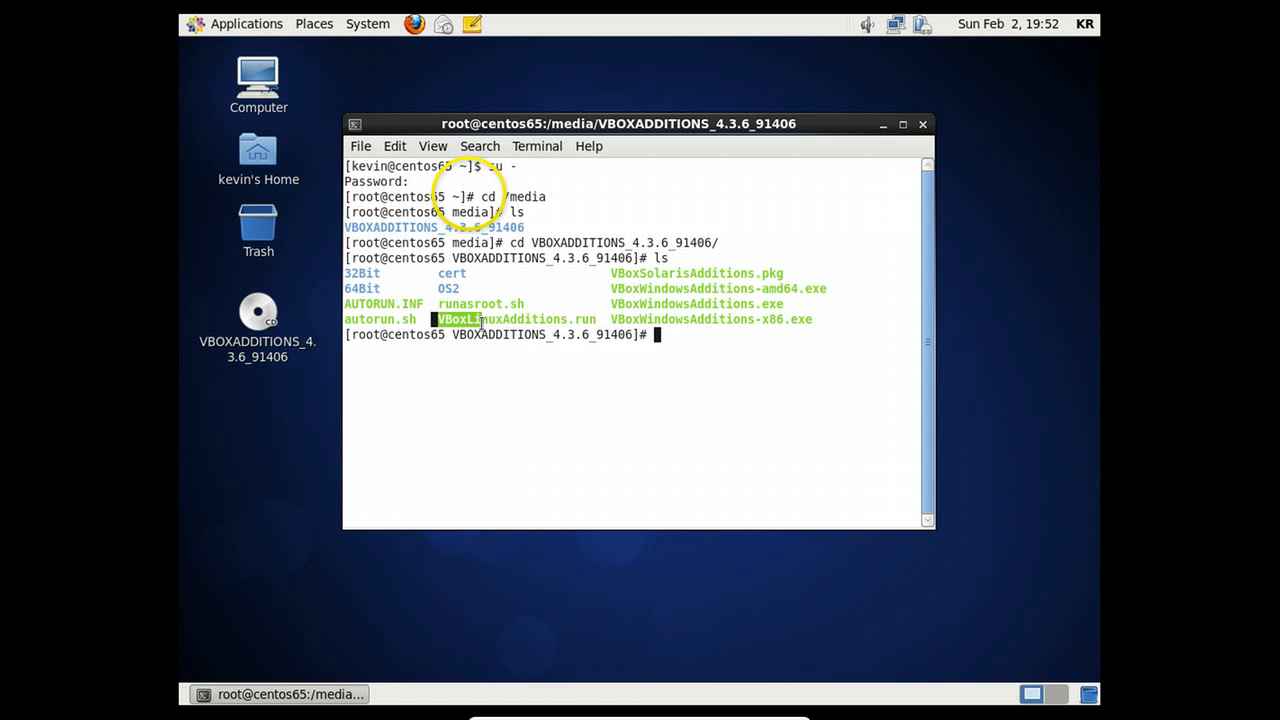
{"action": "left_click", "coordinate": [482, 323]}
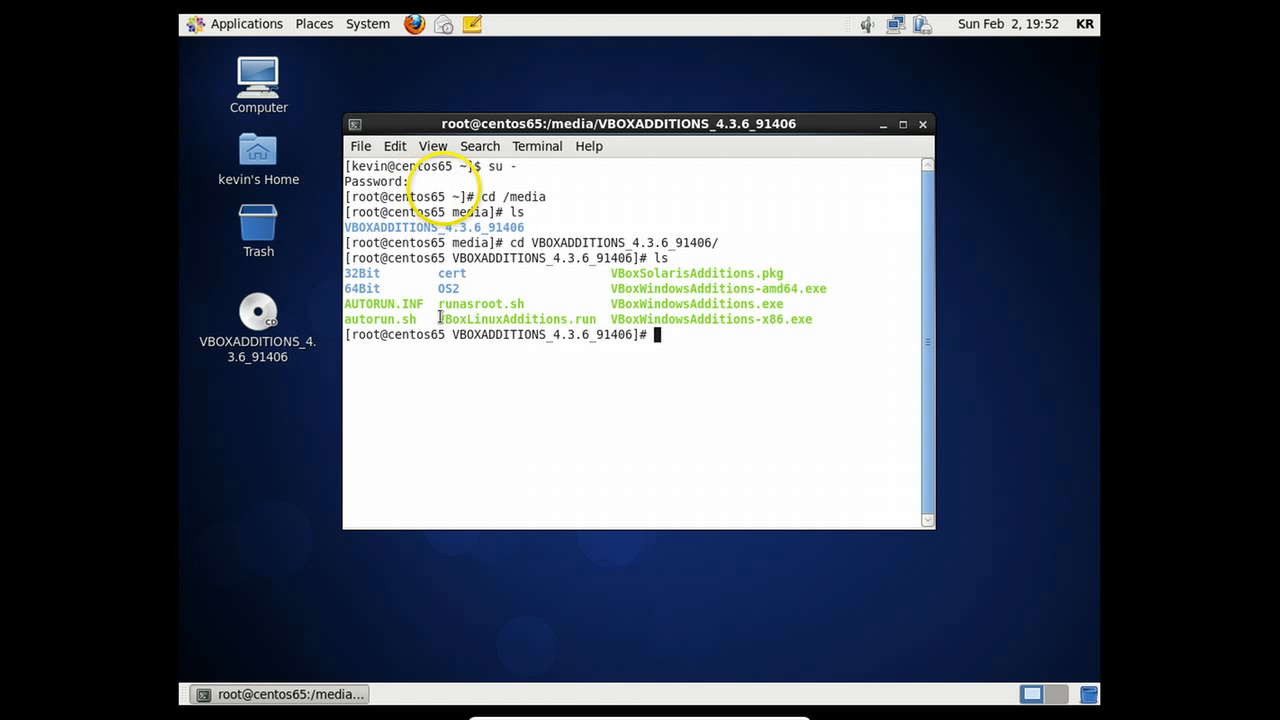
{"action": "left_click_drag", "start_coordinate": [438, 318], "coordinate": [597, 319]}
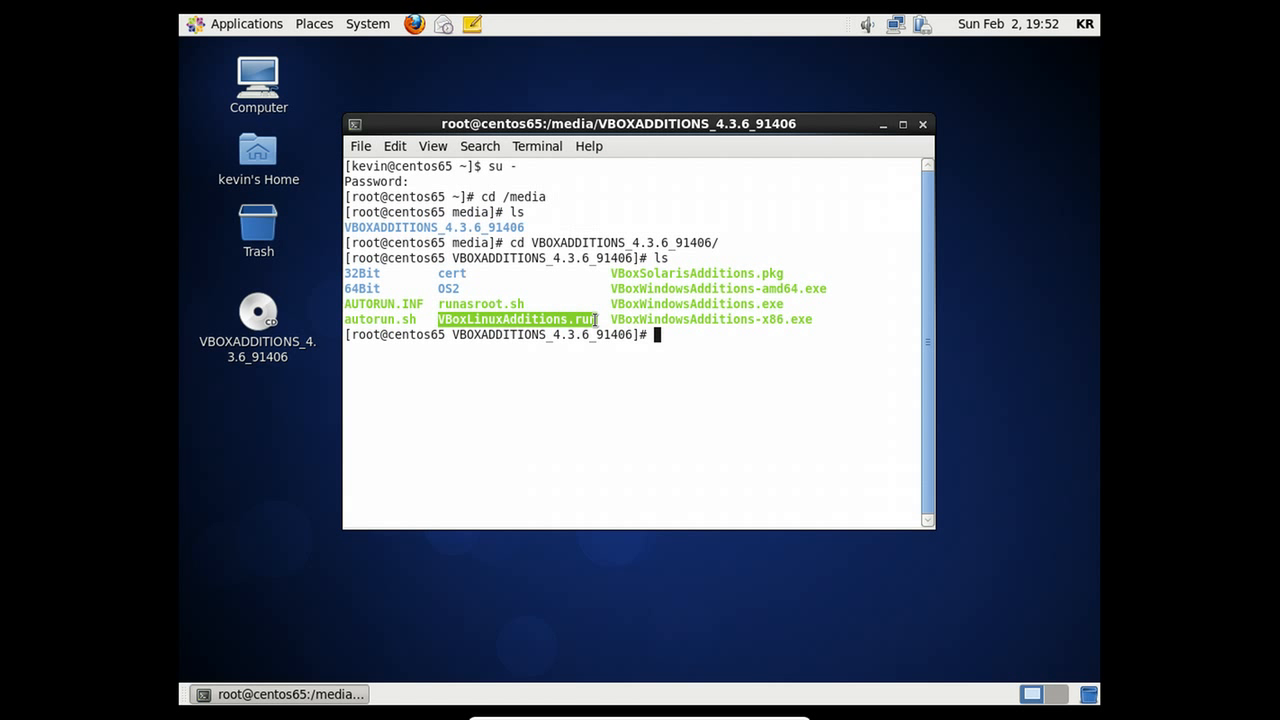
Run the Guest Additions installer with "./VBoxLinuxAdditions.run", copying the selected file name into the command.
{"action": "type", "text": "./"}
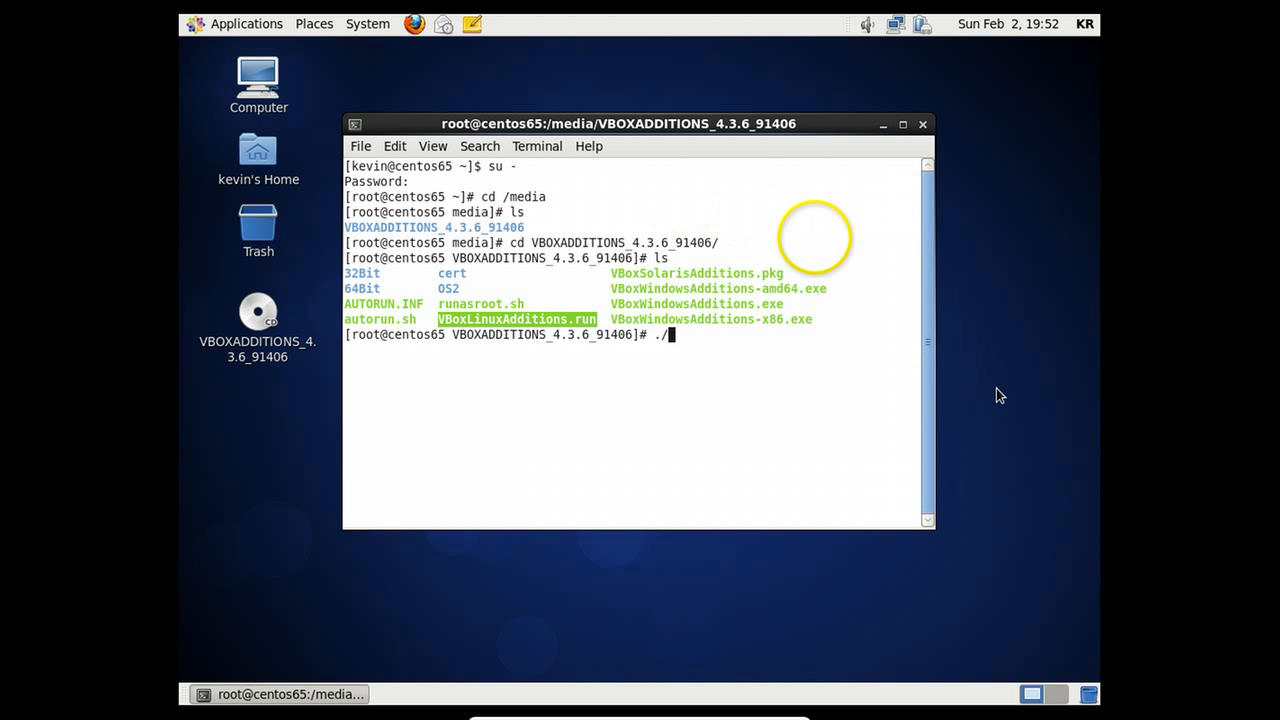
{"action": "right_click", "coordinate": [848, 361]}
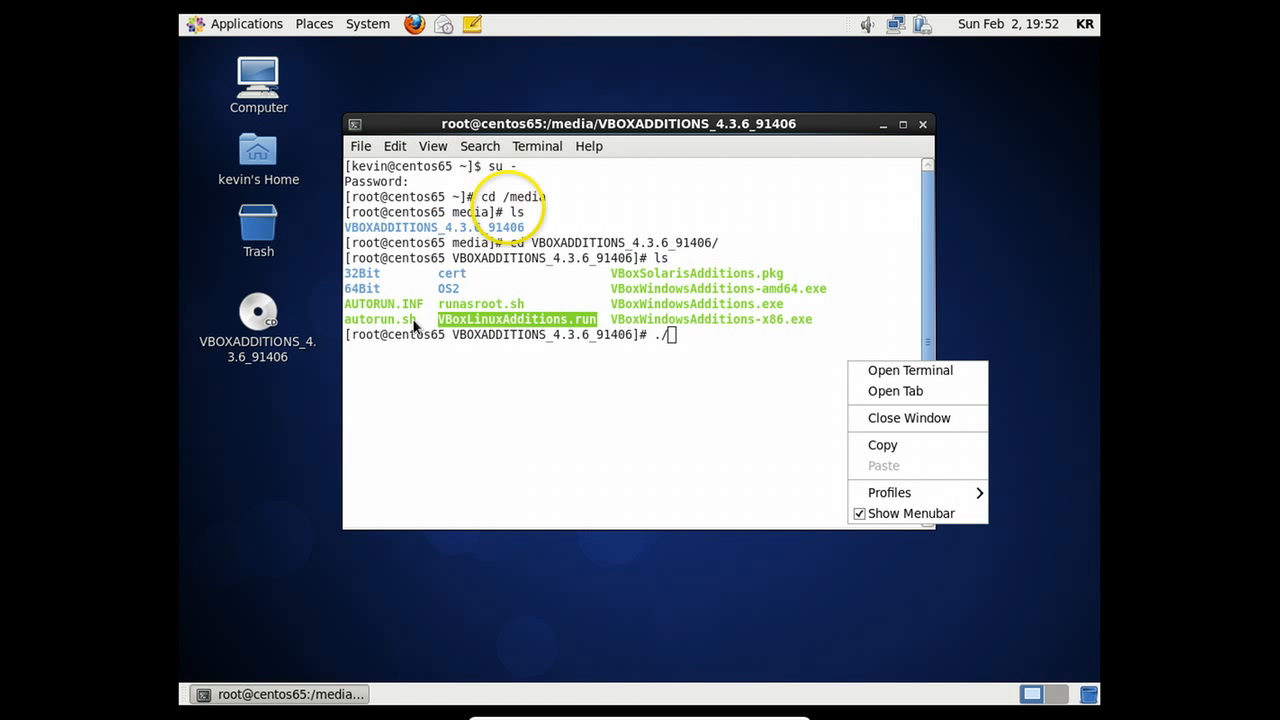
{"action": "left_click", "coordinate": [464, 325]}
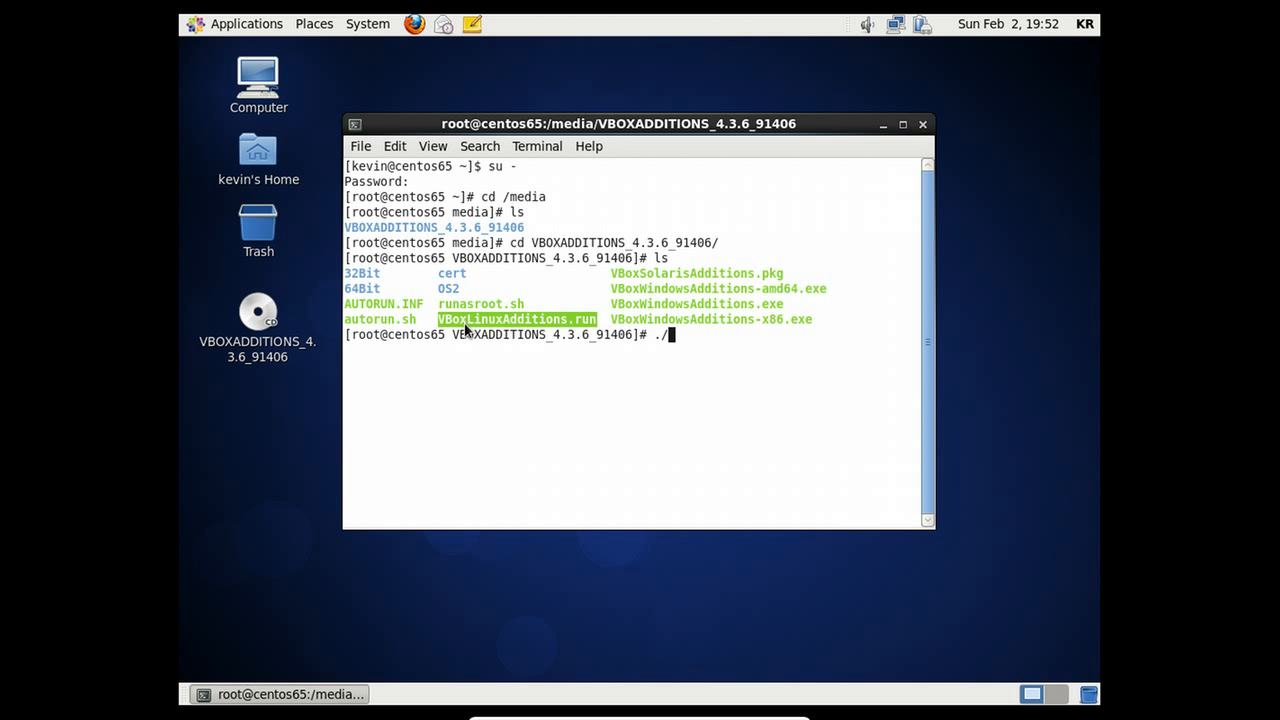
{"action": "right_click", "coordinate": [464, 323]}
{"action": "left_click", "coordinate": [501, 408]}
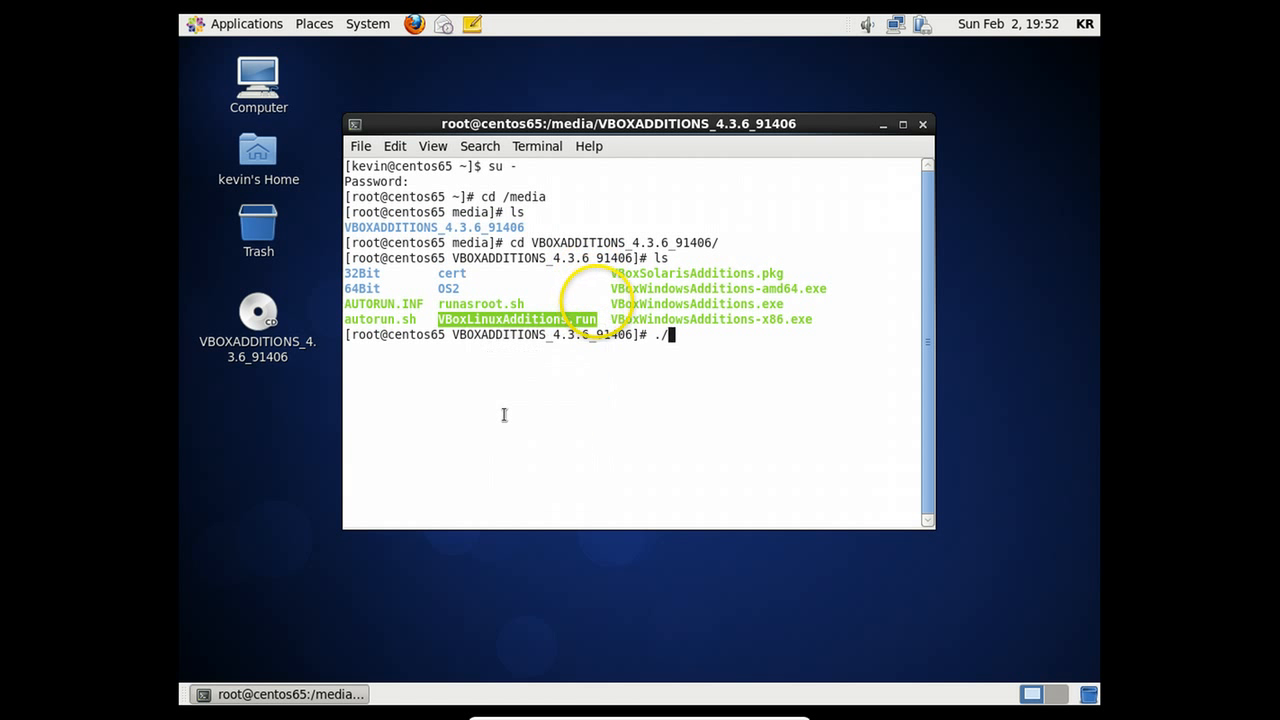
{"action": "right_click", "coordinate": [850, 316]}
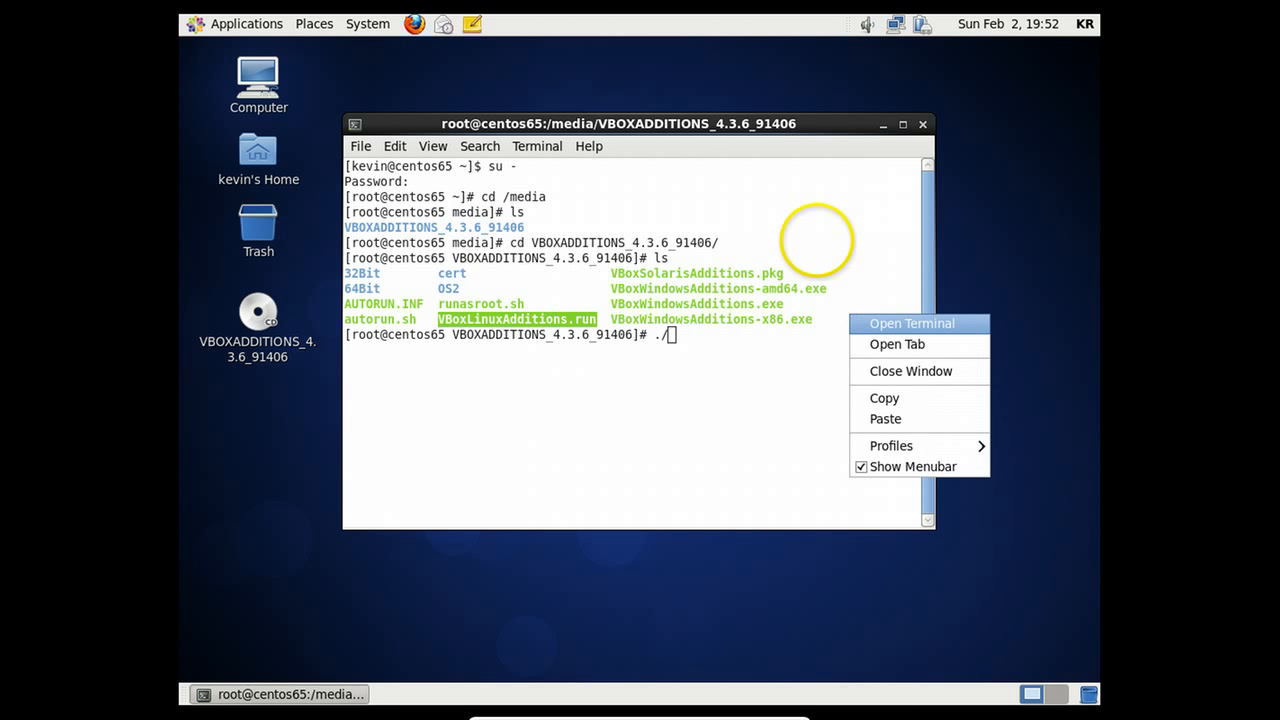
{"action": "left_click", "coordinate": [870, 419]}
{"action": "key", "text": "Return"}
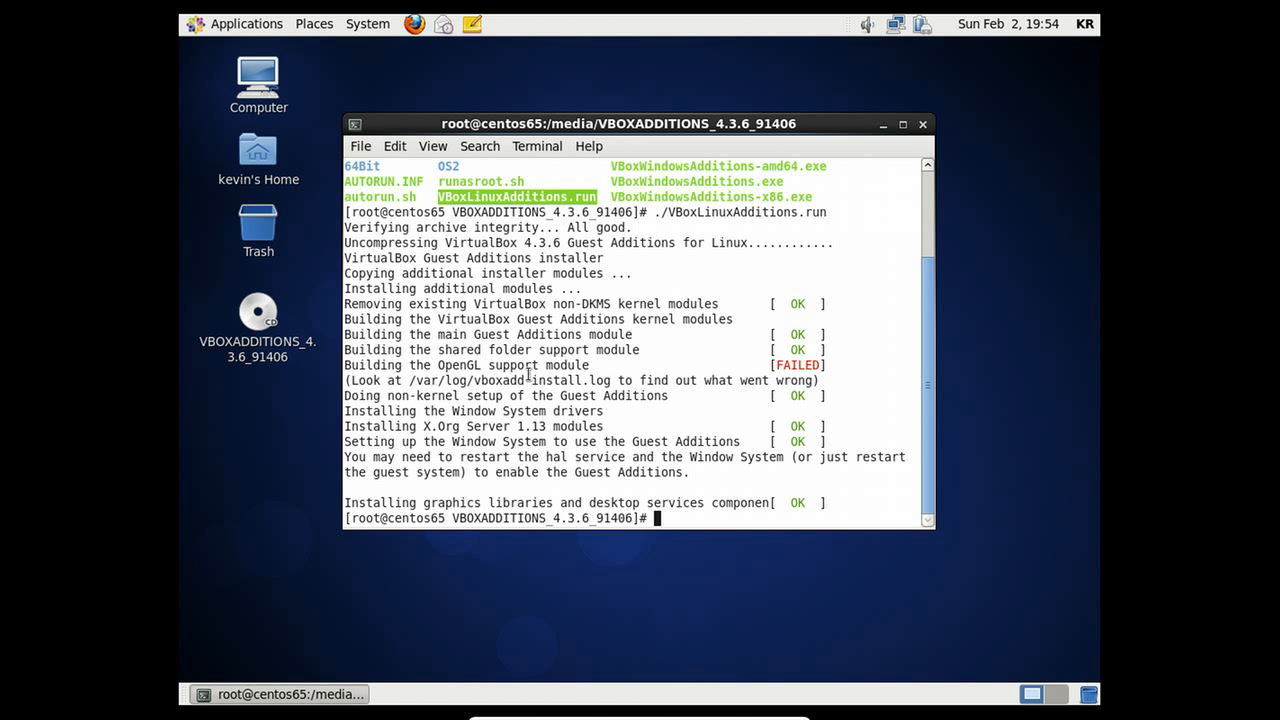
Restart the CentOS guest with the "reboot" command.
{"action": "type", "text": "rebot"}
{"action": "key", "text": "BackSpace"}
{"action": "type", "text": "ot"}
{"action": "key", "text": "Return"}
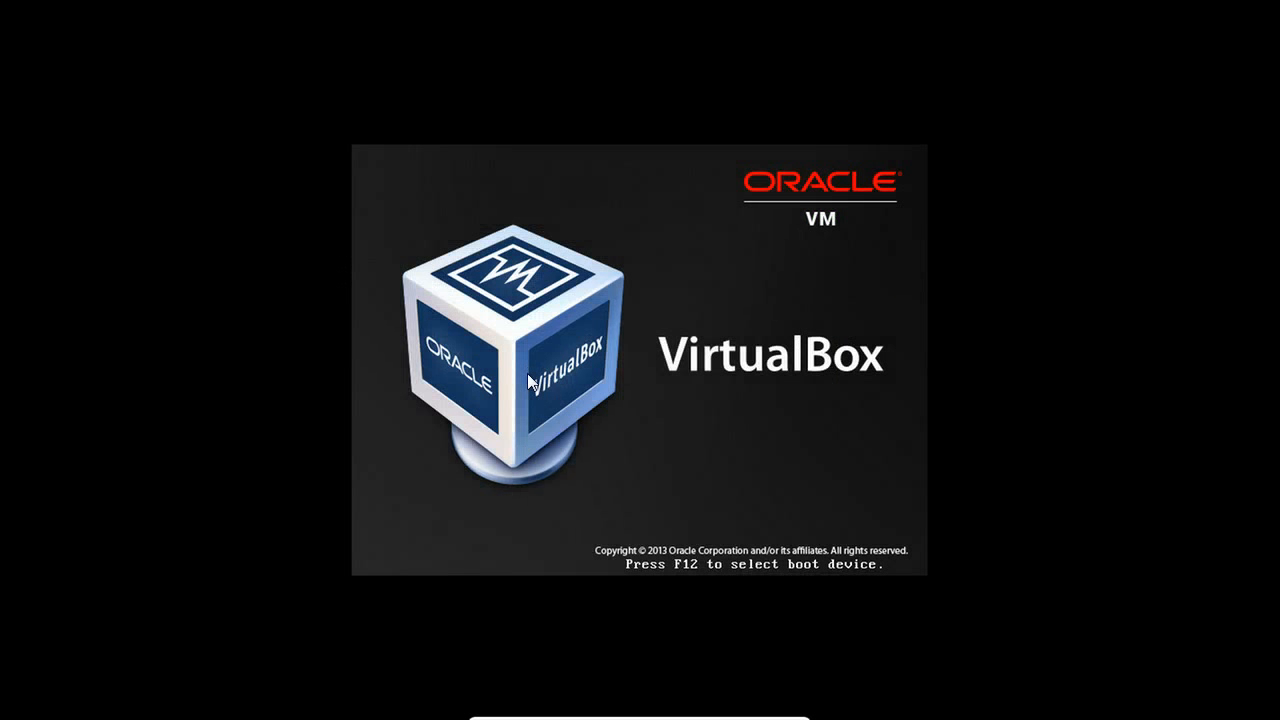
{"action": "mouse_move", "coordinate": [597, 716]}
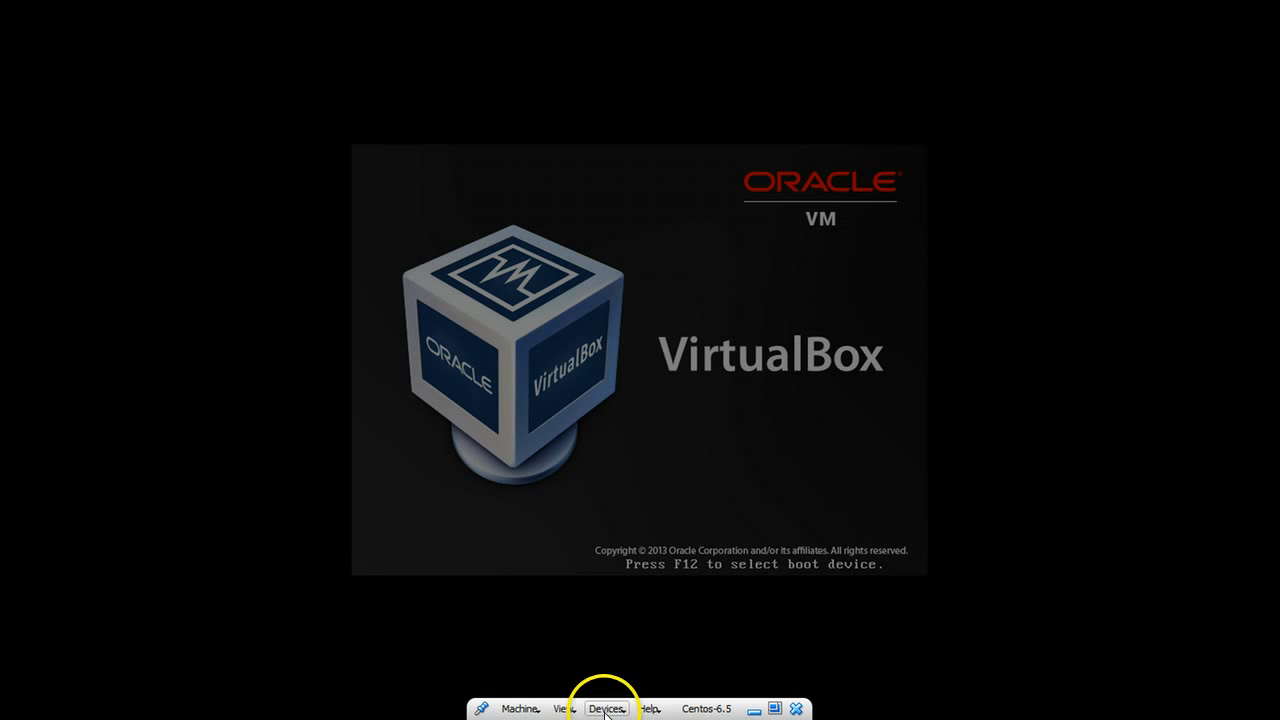
{"action": "left_click", "coordinate": [563, 708]}
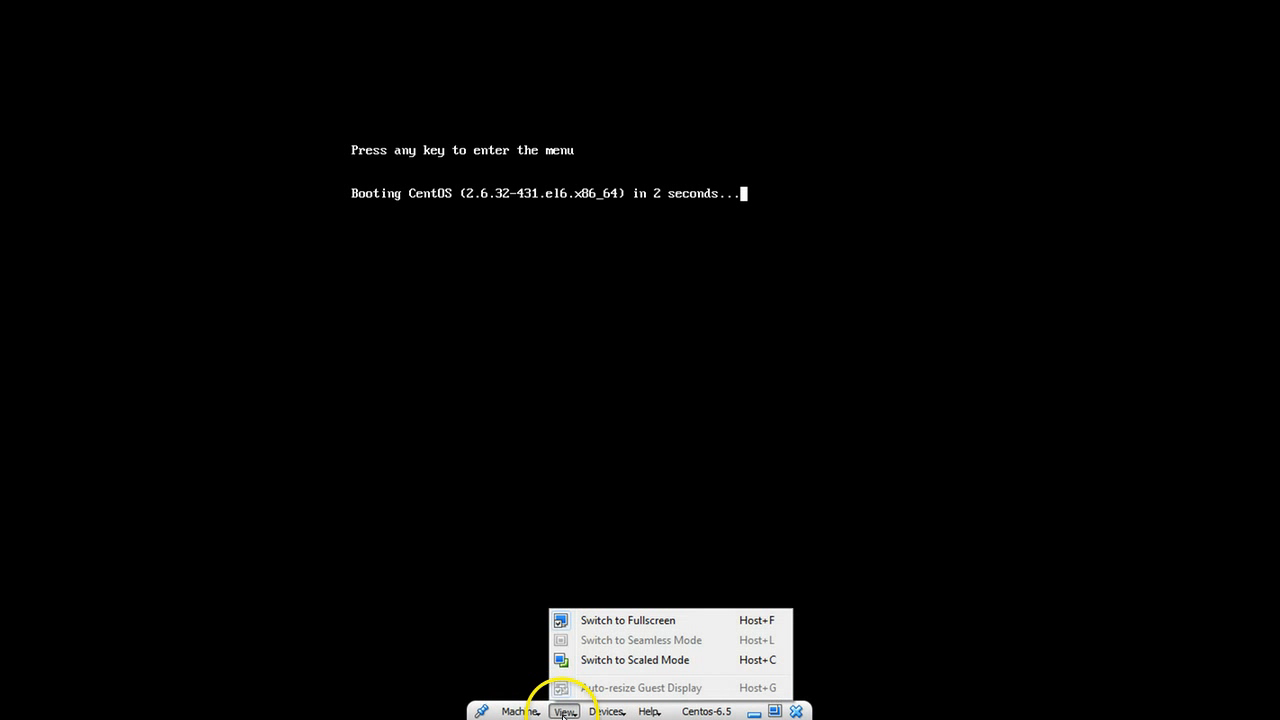
{"action": "left_click", "coordinate": [598, 665]}
{"action": "left_click", "coordinate": [665, 446]}
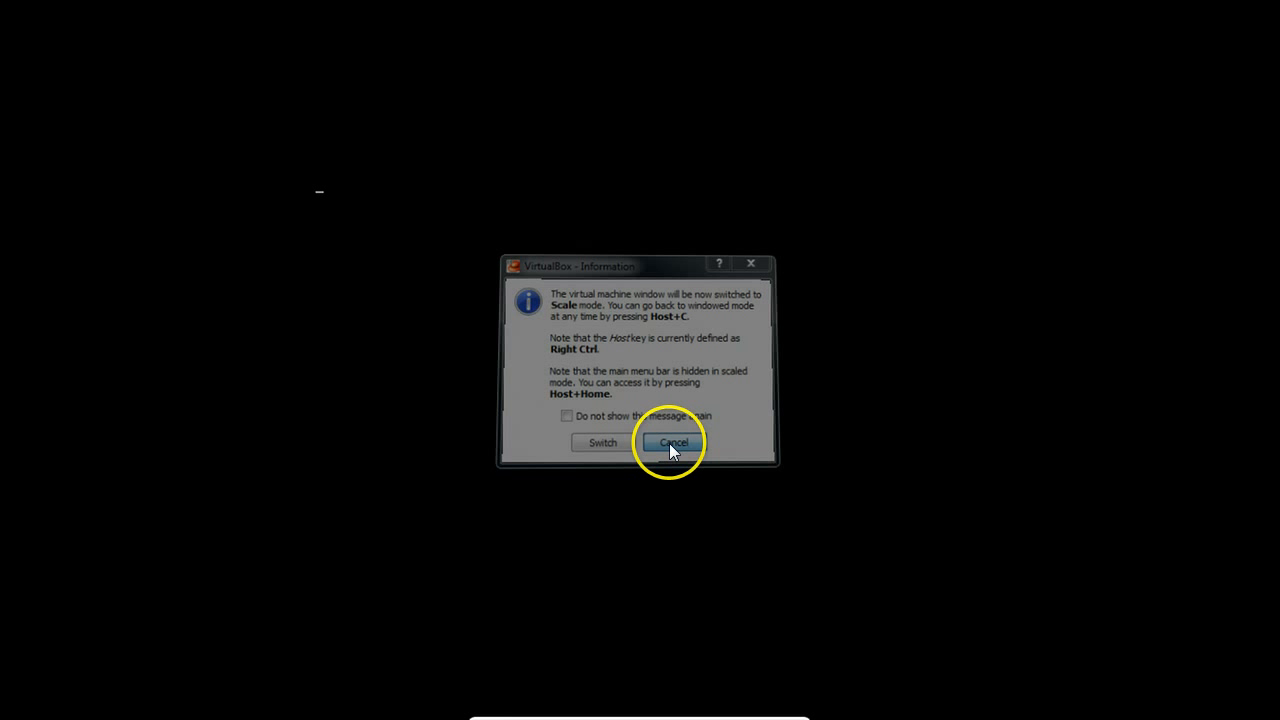
Return the virtual machine to windowed mode and log in to CentOS with the user account's password.
{"action": "left_click", "coordinate": [773, 708]}
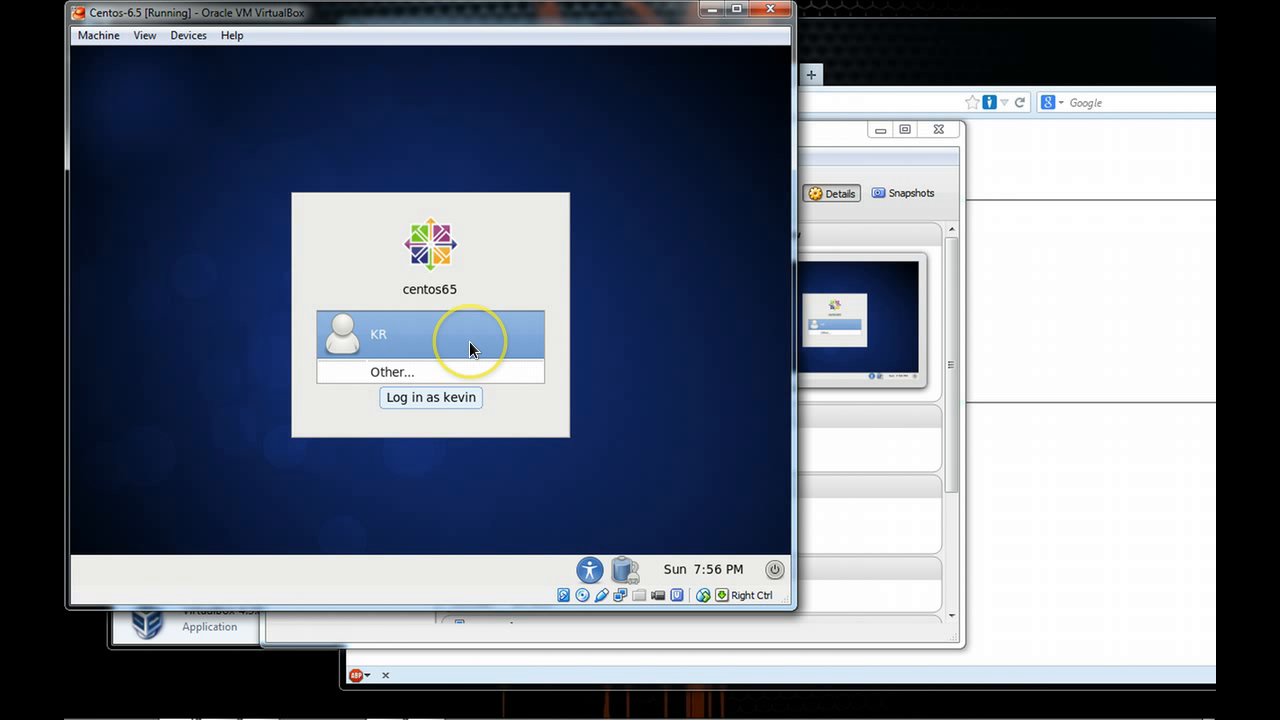
{"action": "left_click", "coordinate": [470, 341]}
{"action": "type", "text": "•••••"}
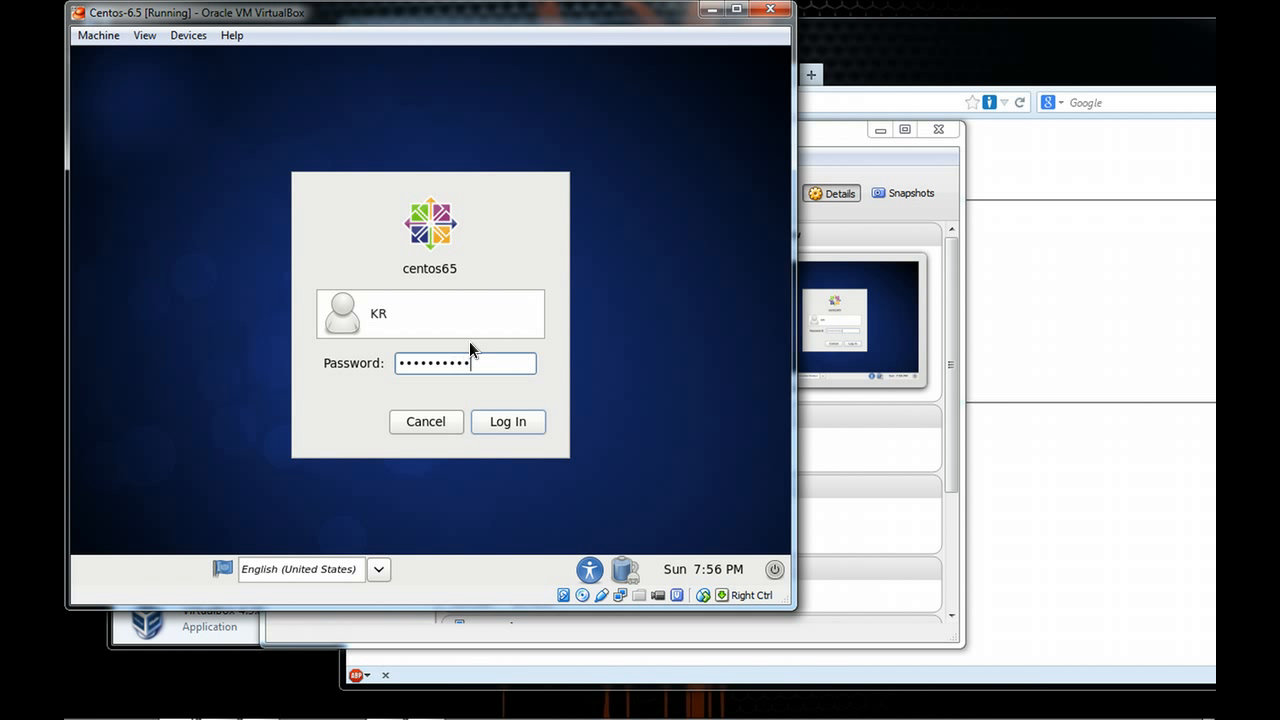
{"action": "key", "text": "Return"}
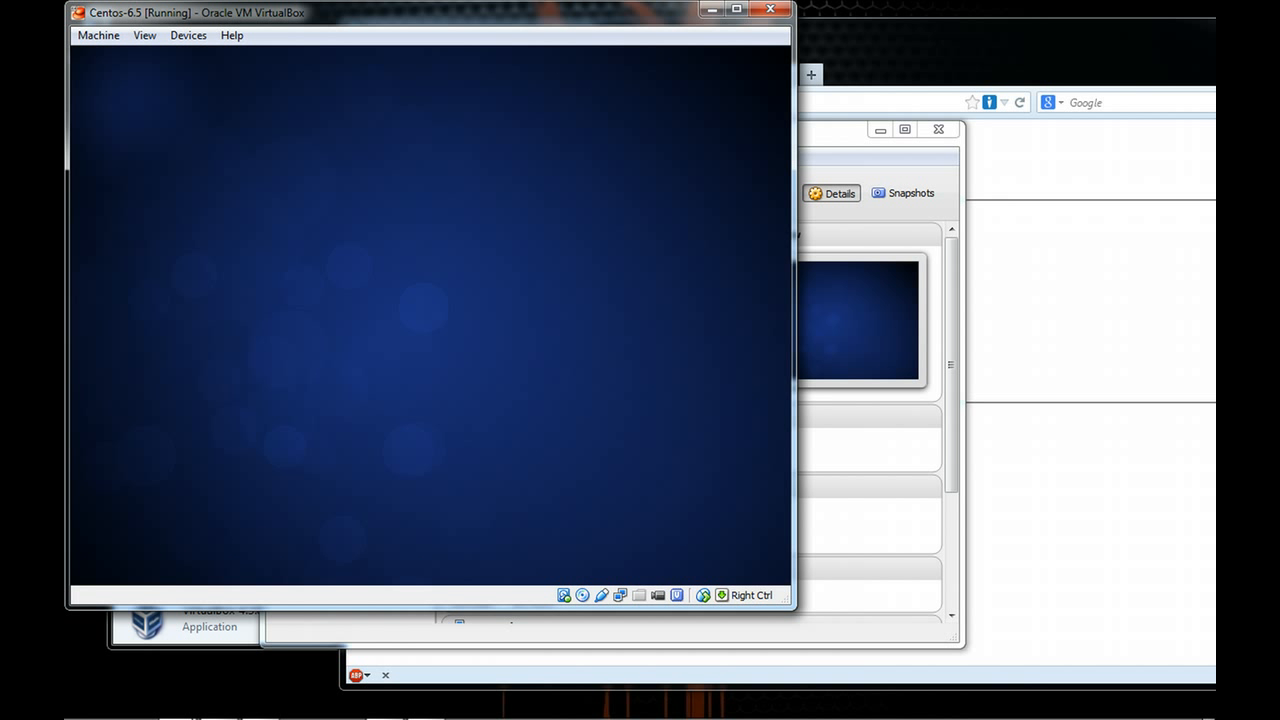
Move the VirtualBox Manager window aside from the virtual machine window and return to the Centos-6.5 window.
{"action": "left_click", "coordinate": [840, 132]}
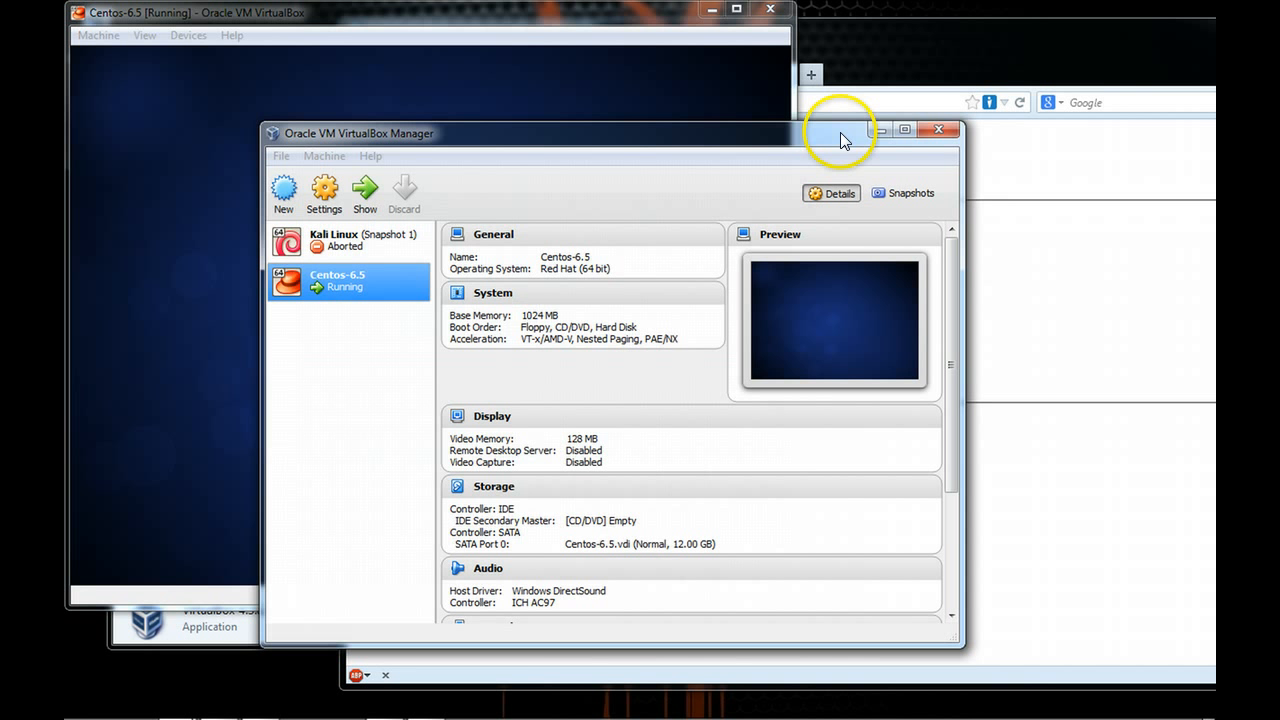
{"action": "left_click", "coordinate": [715, 83]}
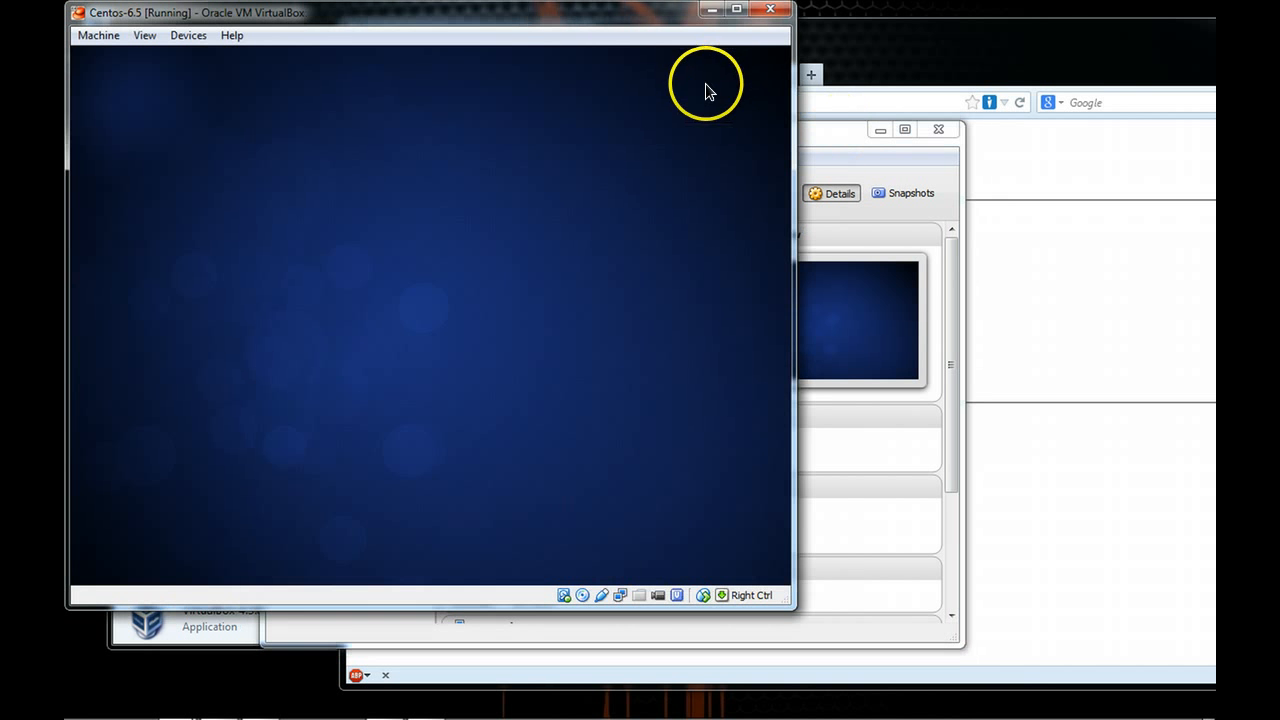
{"action": "left_click", "coordinate": [821, 122]}
{"action": "left_click", "coordinate": [640, 85]}
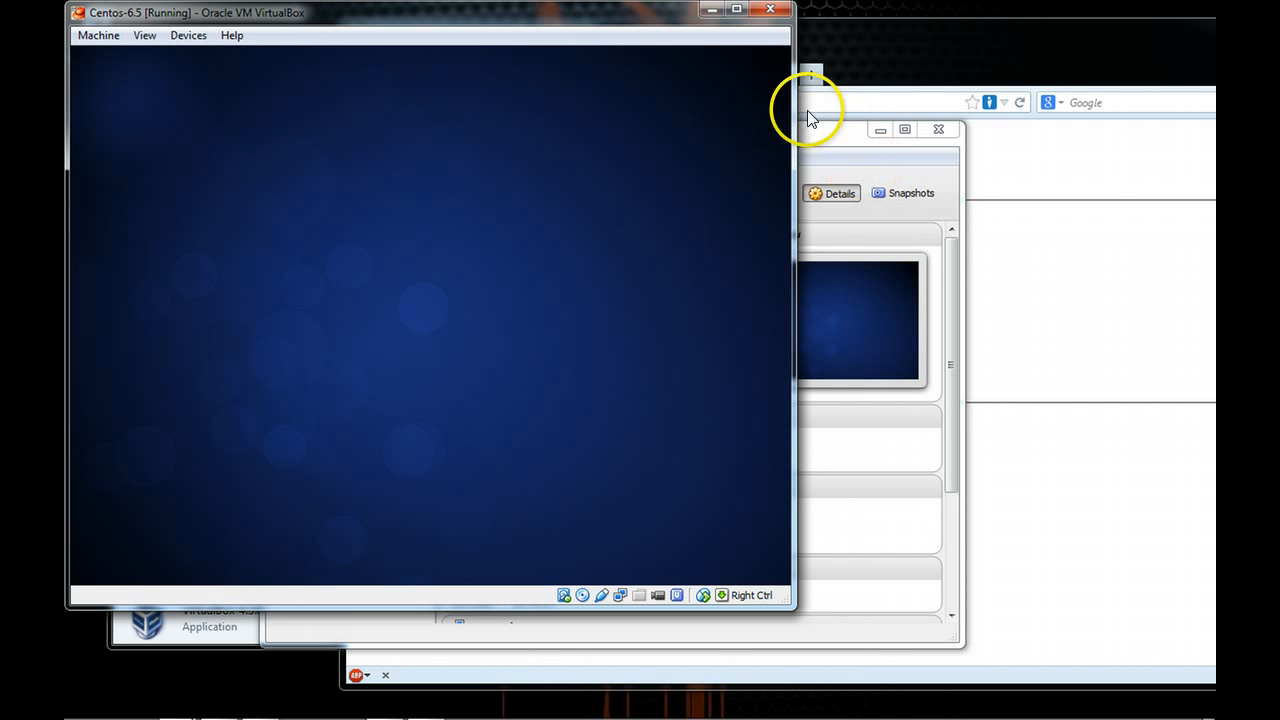
{"action": "left_click", "coordinate": [827, 140]}
{"action": "left_click_drag", "start_coordinate": [794, 128], "coordinate": [1040, 177]}
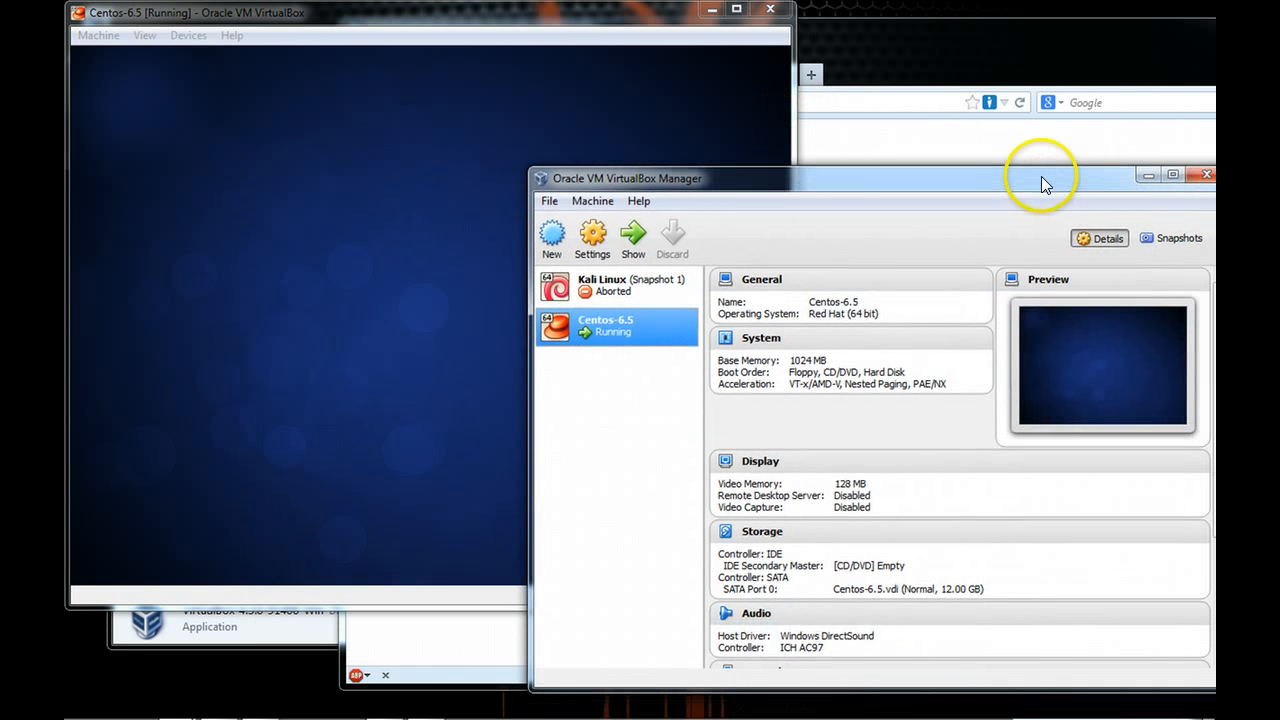
{"action": "left_click", "coordinate": [441, 160]}
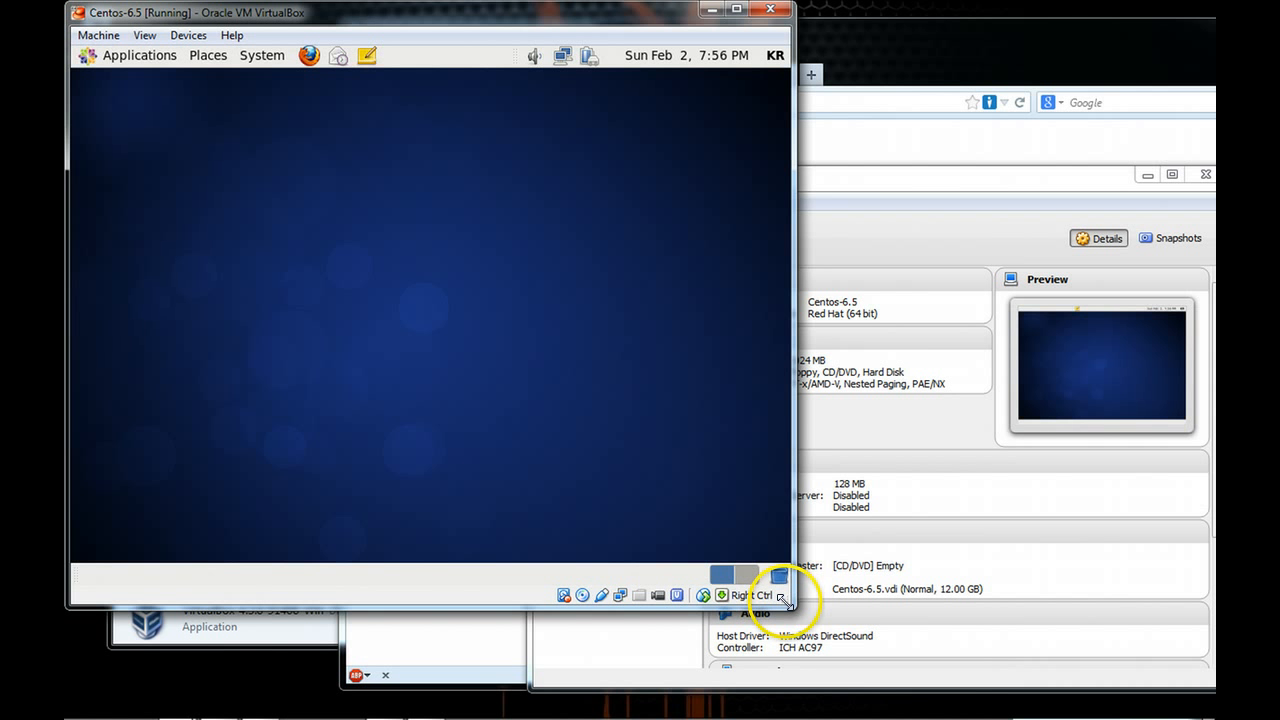
Enlarge the Centos-6.5 window so the guest desktop resizes with it, and reposition the window slightly.
{"action": "left_click_drag", "start_coordinate": [791, 607], "coordinate": [1014, 676]}
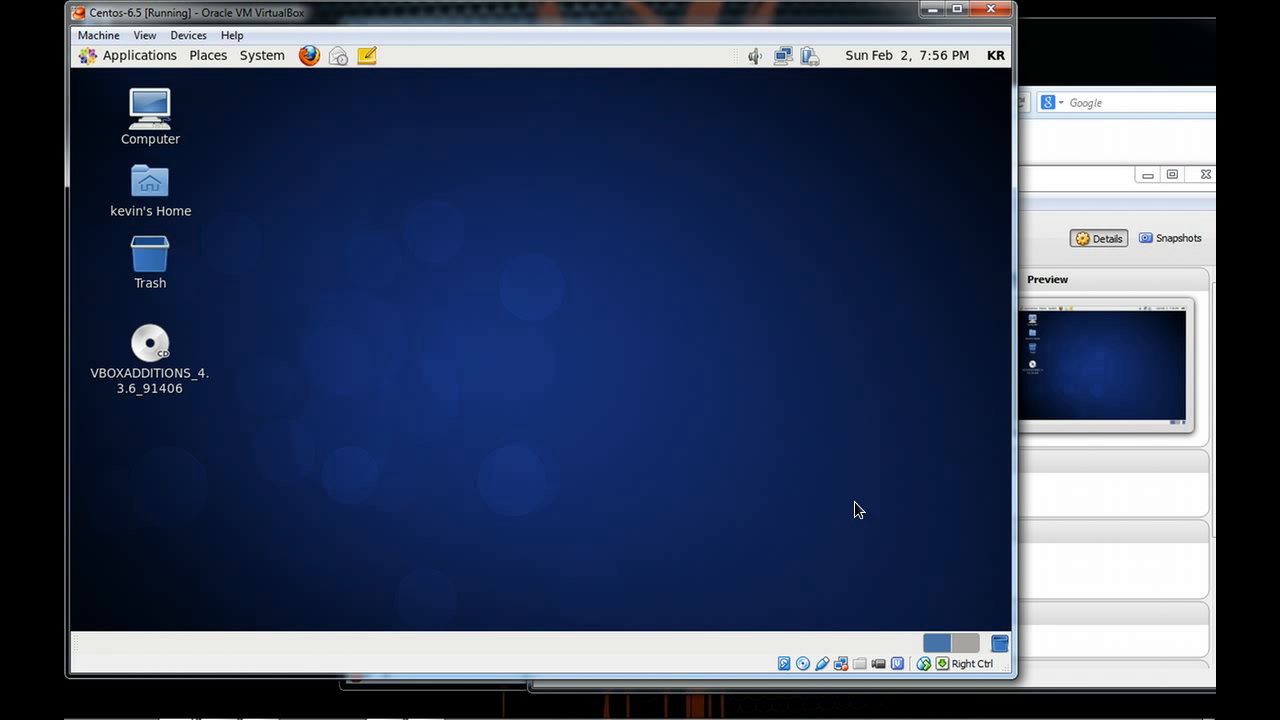
{"action": "left_click", "coordinate": [127, 56]}
{"action": "left_click_drag", "start_coordinate": [442, 21], "coordinate": [466, 31]}
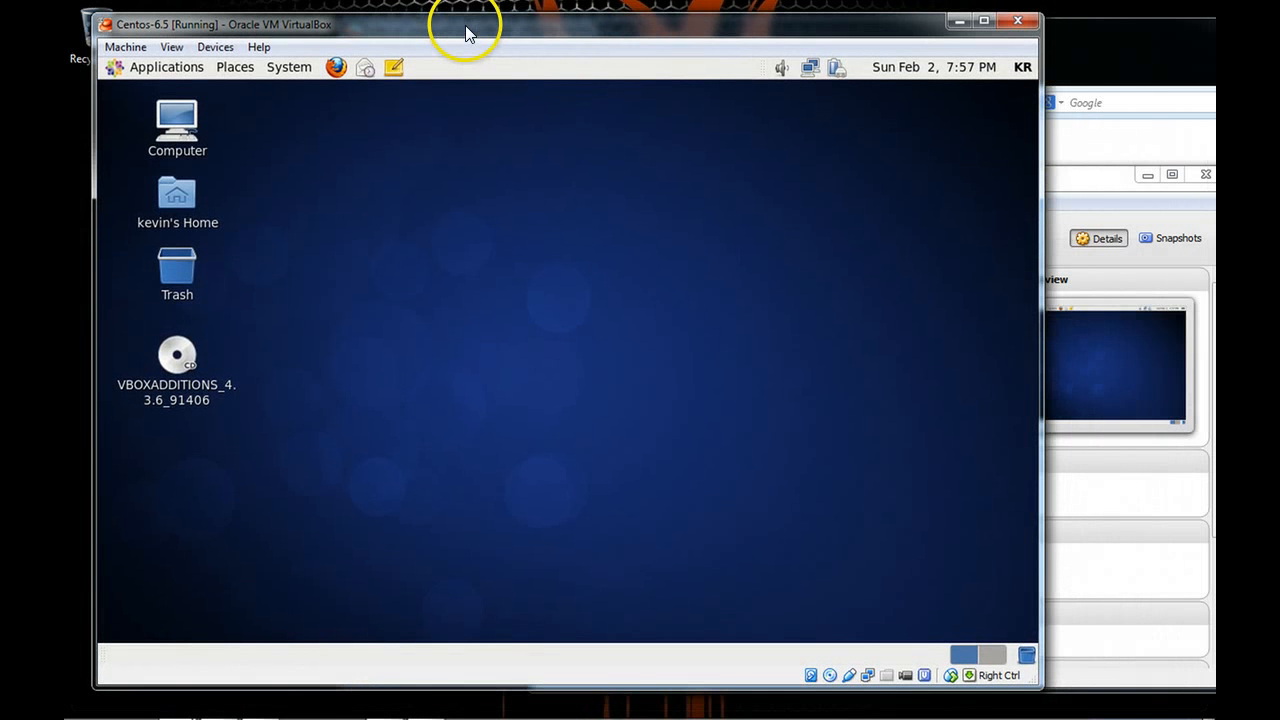
Start Firefox in the guest, copy the mirrors.kernel.org/centos/6.5/os/x86_64/ address from the host's Firefox, and try to paste it into the guest's address bar.
{"action": "left_click", "coordinate": [336, 66]}
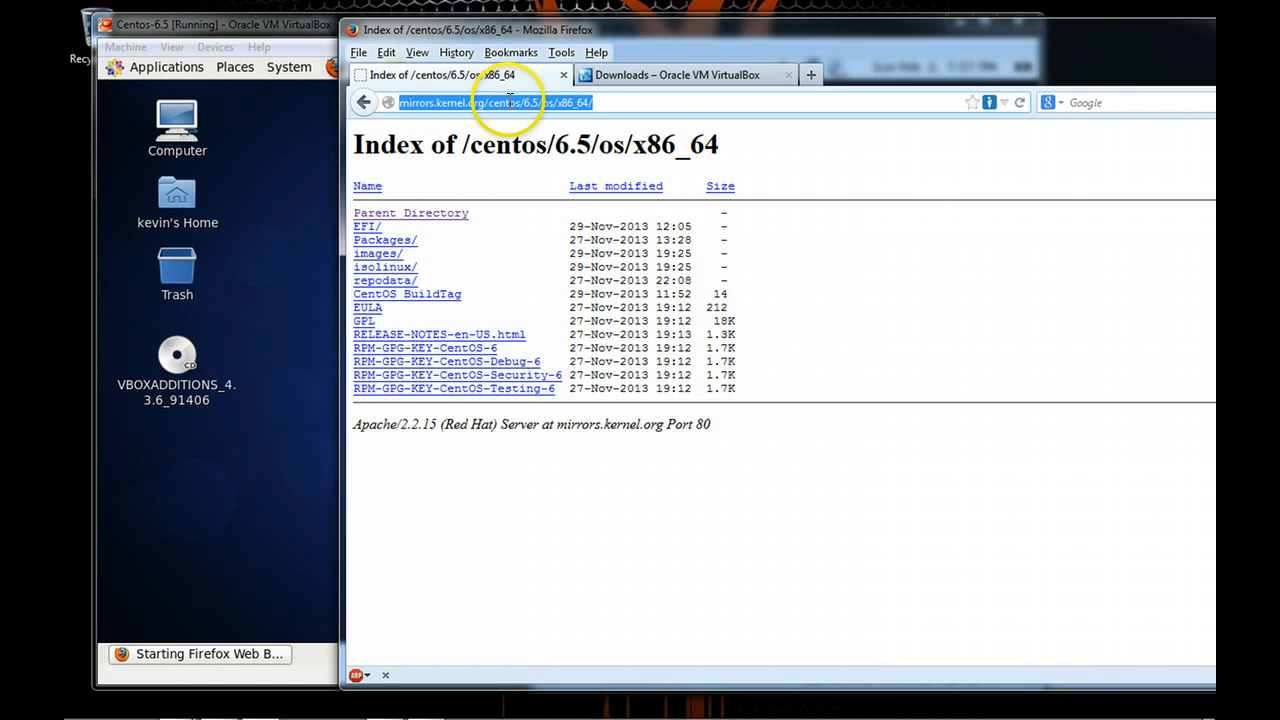
{"action": "right_click", "coordinate": [510, 101]}
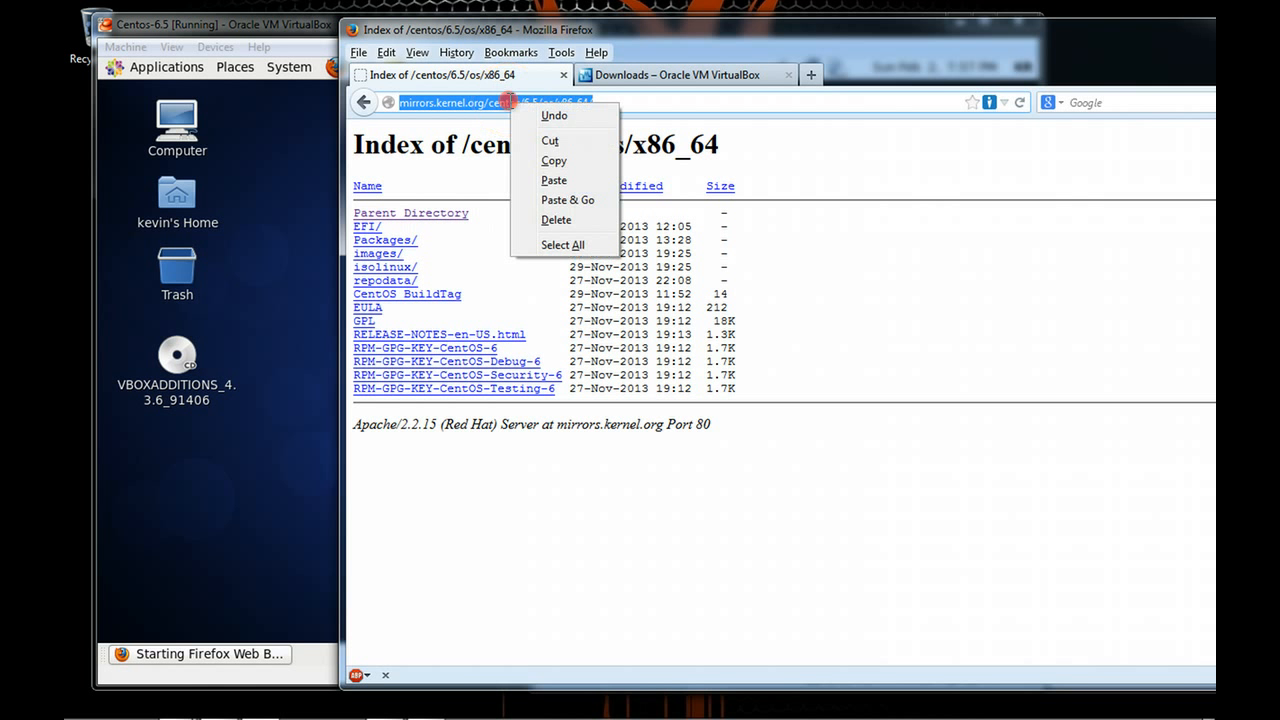
{"action": "left_click", "coordinate": [546, 157]}
{"action": "left_click", "coordinate": [280, 172]}
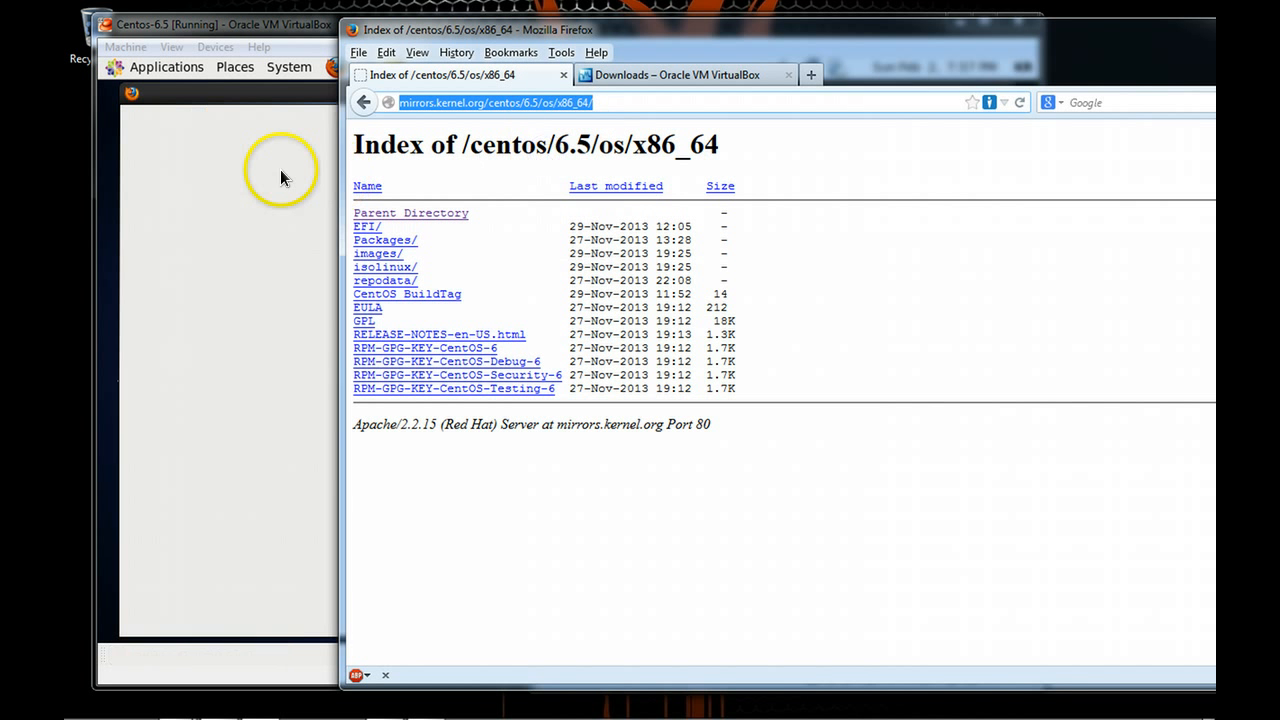
{"action": "double_click", "coordinate": [245, 172]}
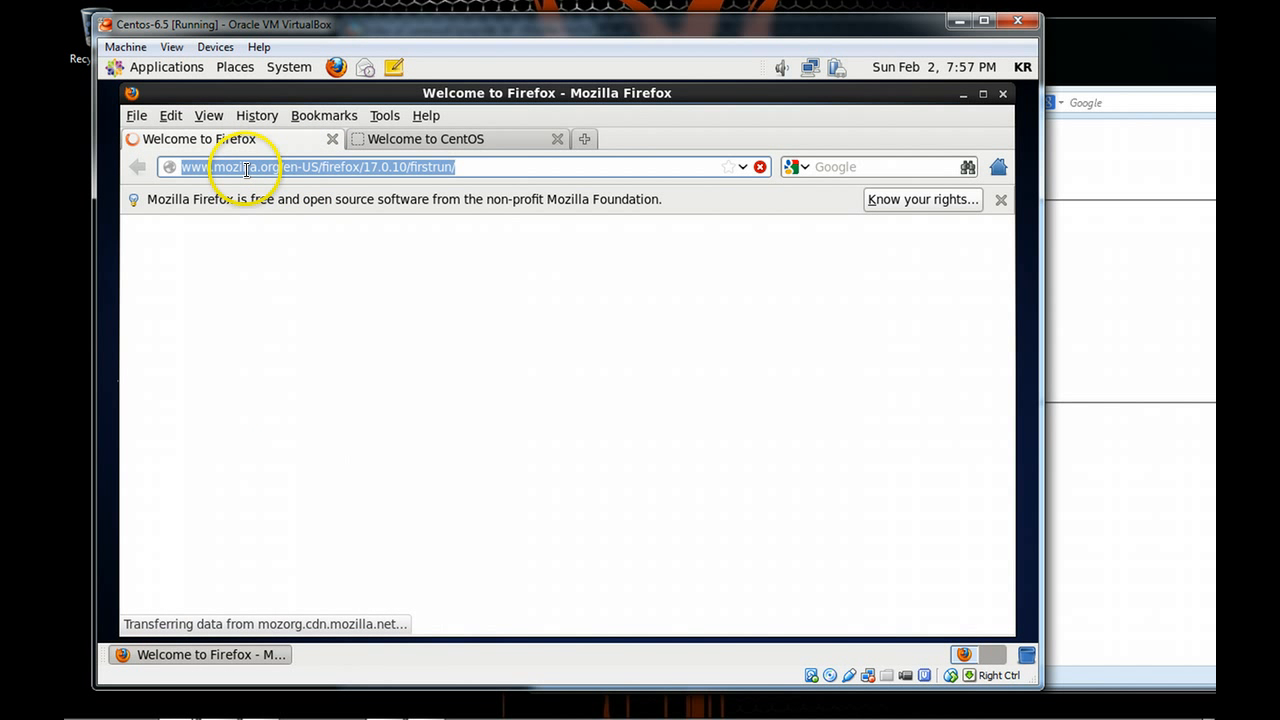
{"action": "right_click", "coordinate": [247, 170]}
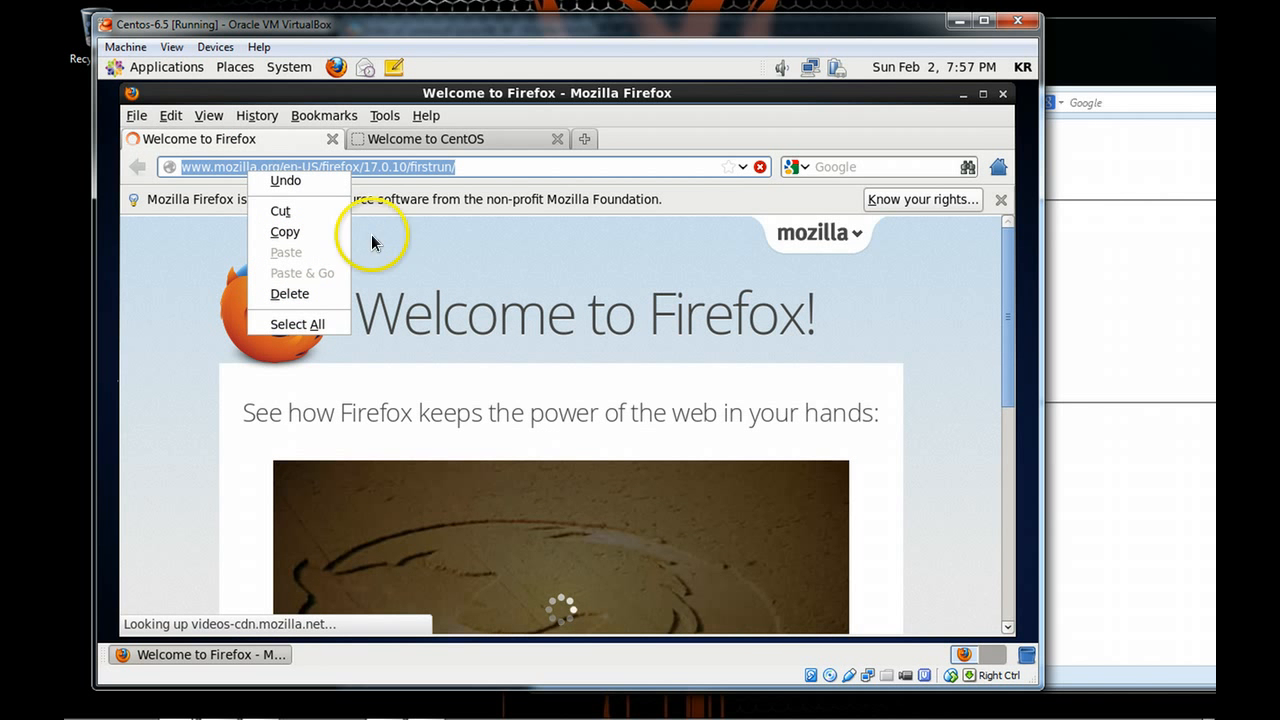
Clear the covering windows out of the way and set Shared Clipboard to Bidirectional in the Centos-6.5 machine's advanced general settings.
{"action": "left_click", "coordinate": [957, 24]}
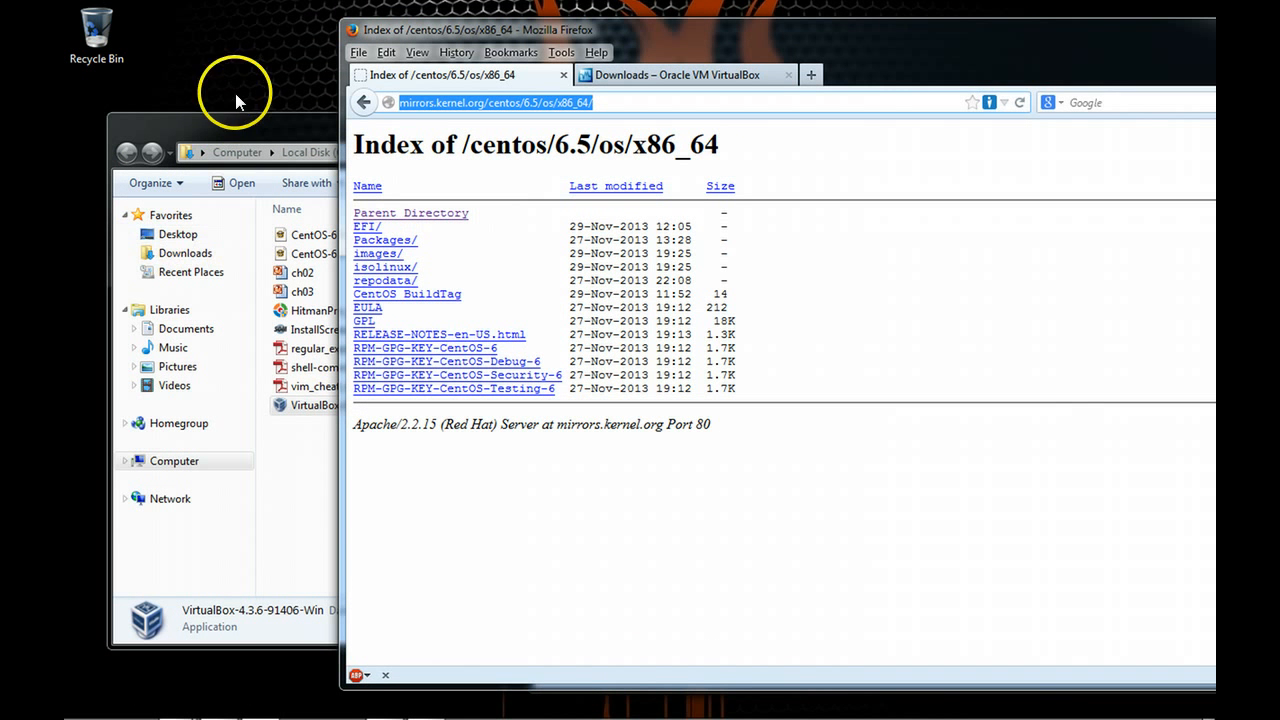
{"action": "left_click_drag", "start_coordinate": [631, 37], "coordinate": [465, 397]}
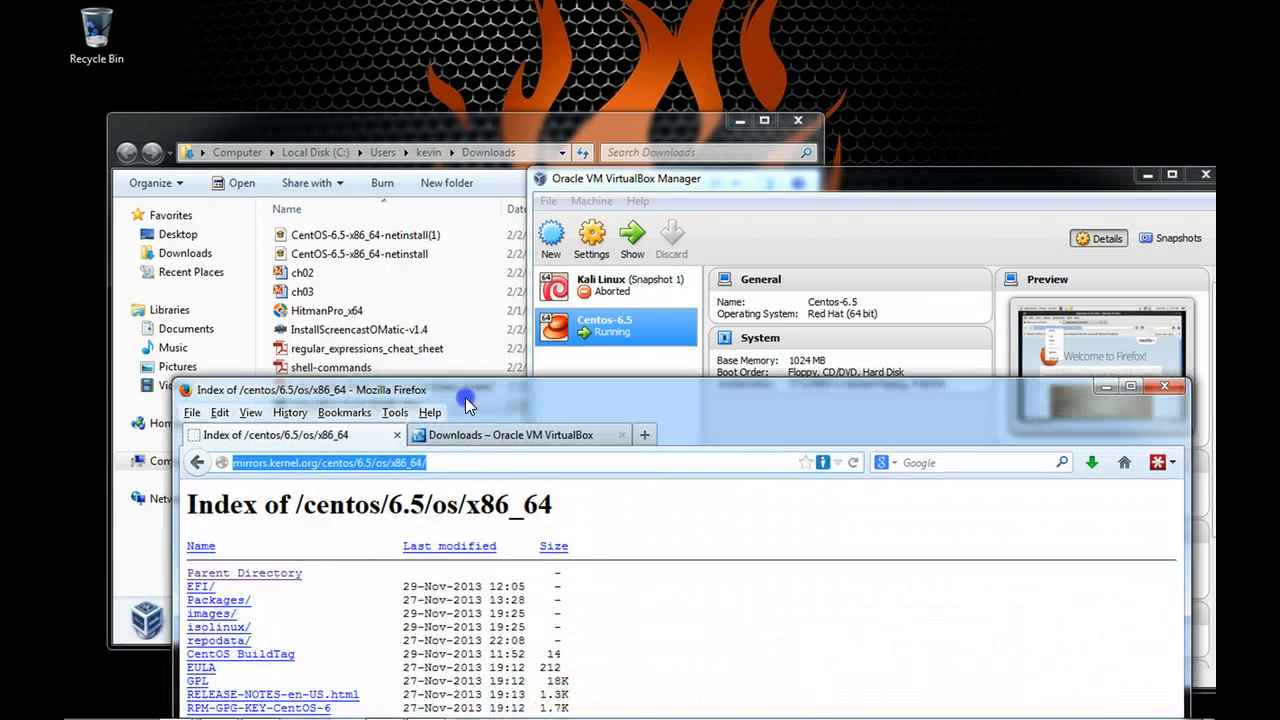
{"action": "left_click", "coordinate": [592, 238]}
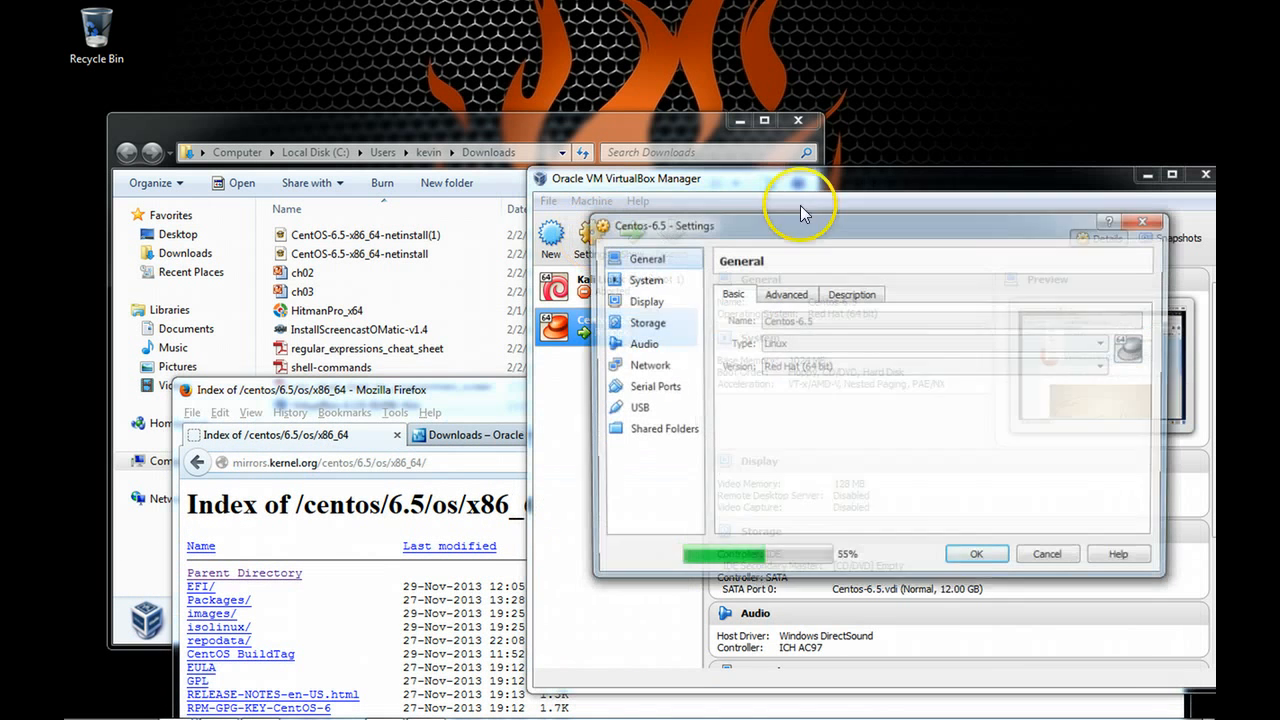
{"action": "left_click", "coordinate": [785, 293]}
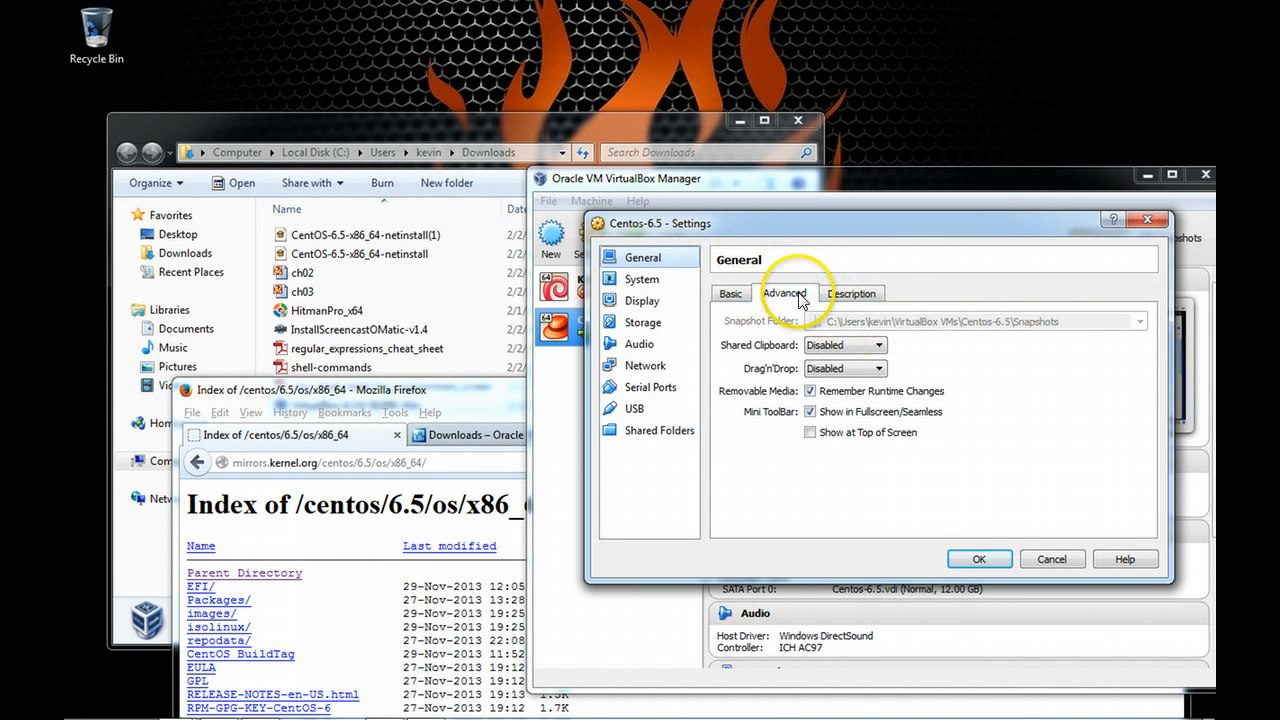
{"action": "left_click", "coordinate": [840, 346]}
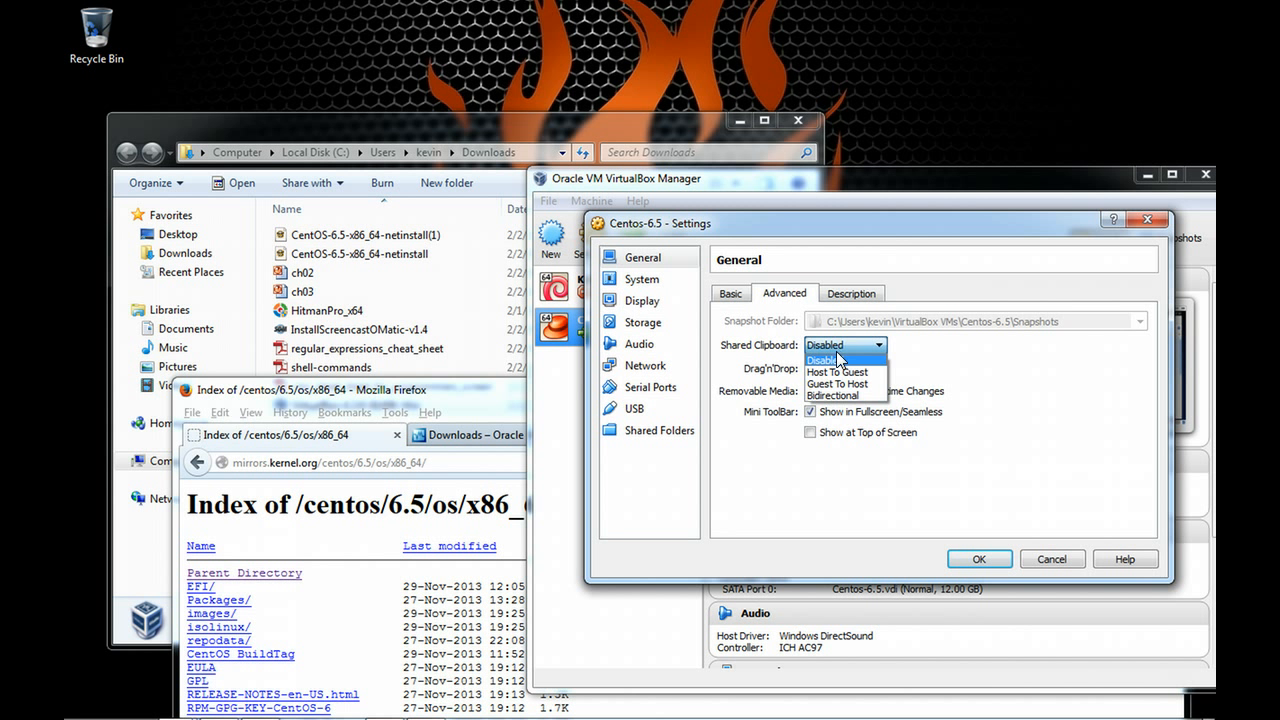
{"action": "left_click", "coordinate": [836, 396]}
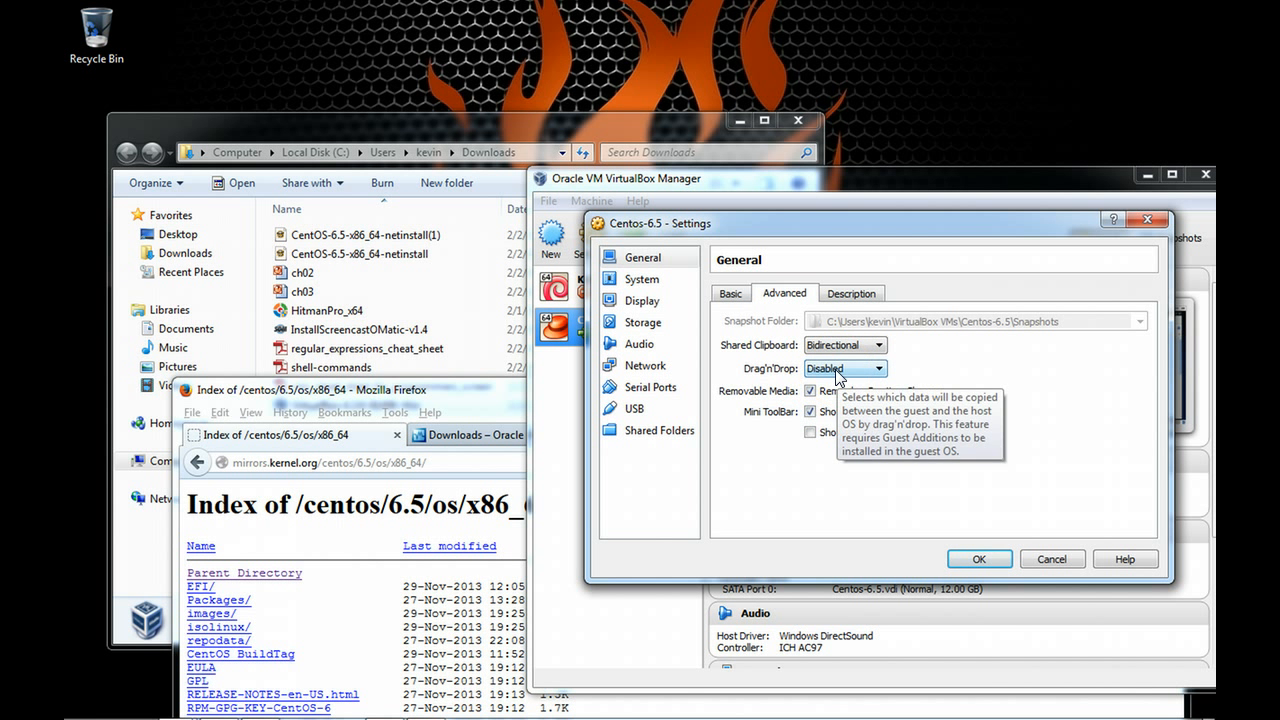
Set Drag'n'Drop to Bidirectional in the Centos-6.5 machine's advanced general settings and move the host's Firefox window fully into view.
{"action": "left_click", "coordinate": [838, 372]}
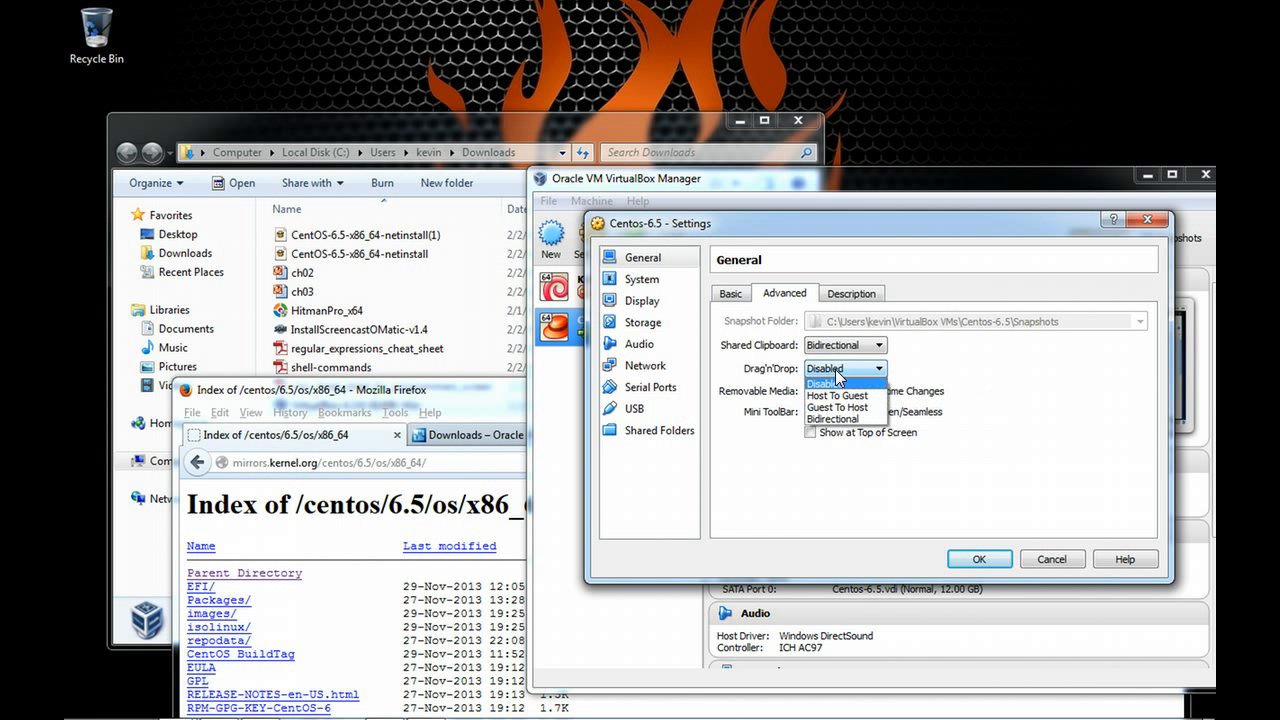
{"action": "left_click", "coordinate": [837, 419]}
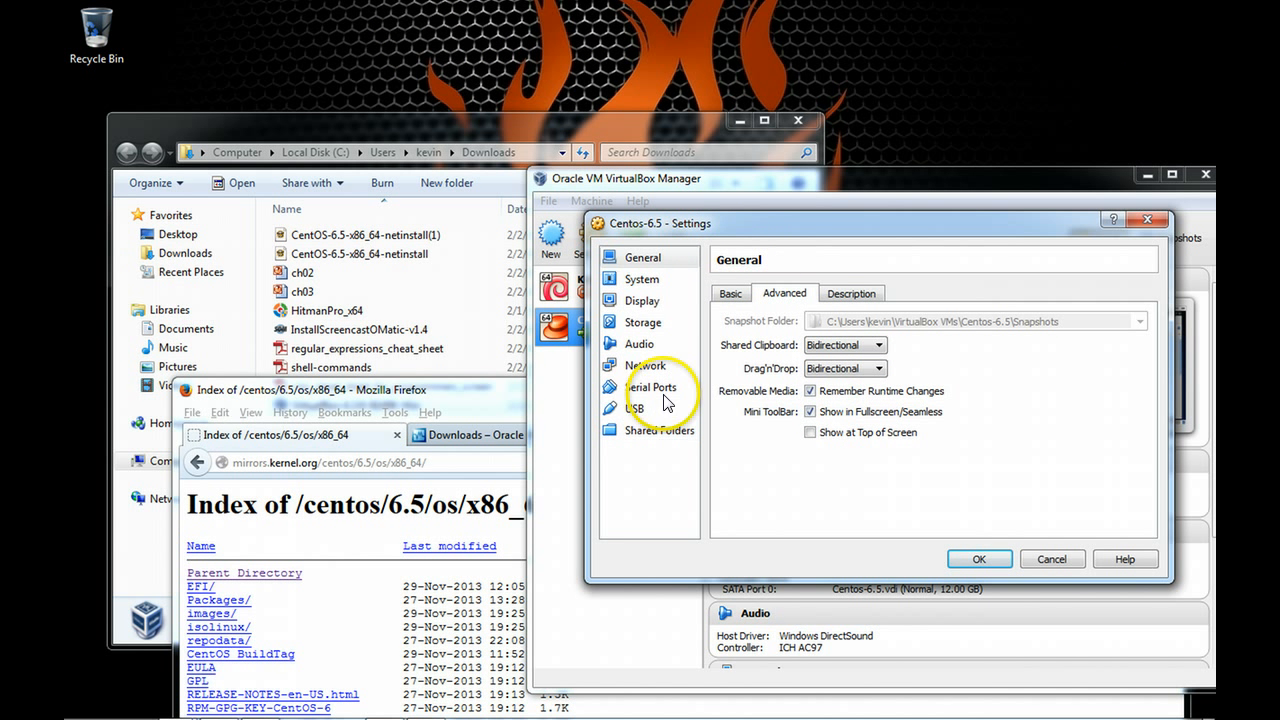
{"action": "left_click", "coordinate": [460, 402]}
{"action": "left_click_drag", "start_coordinate": [464, 390], "coordinate": [462, 74]}
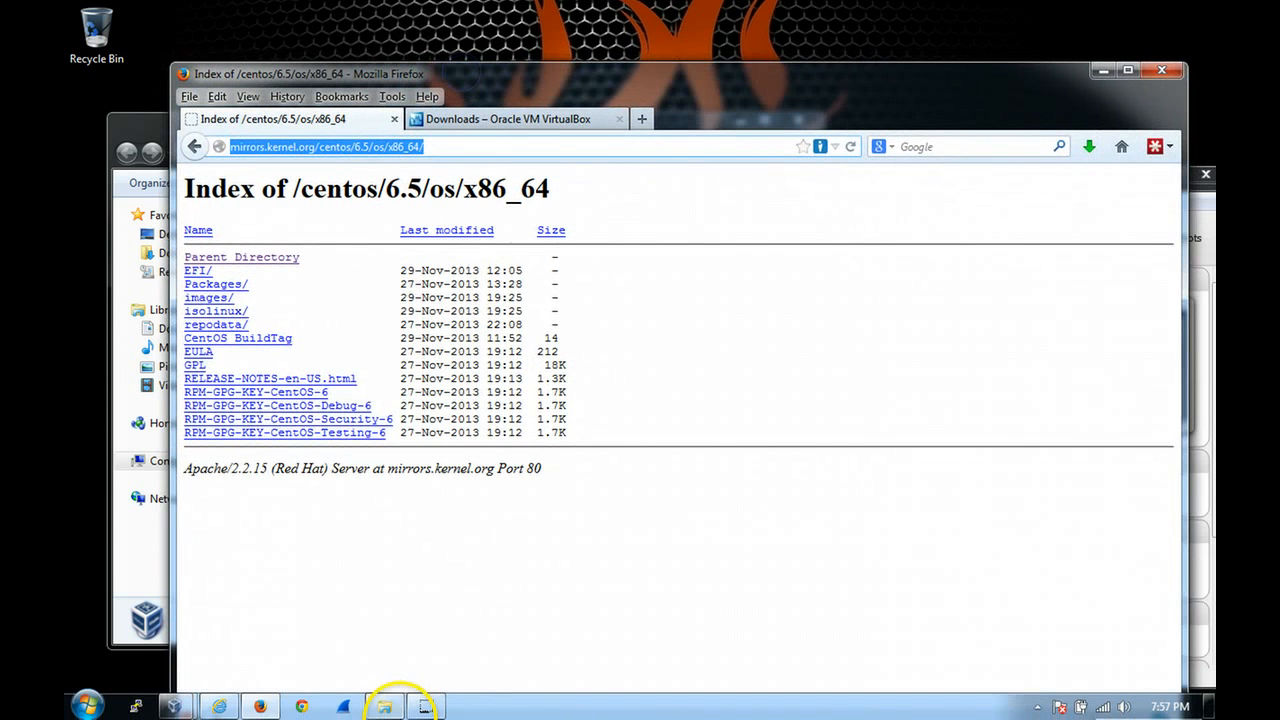
Return to the Centos-6.5 window and copy the Welcome to Firefox page's address from the guest's Firefox.
{"action": "mouse_move", "coordinate": [181, 710]}
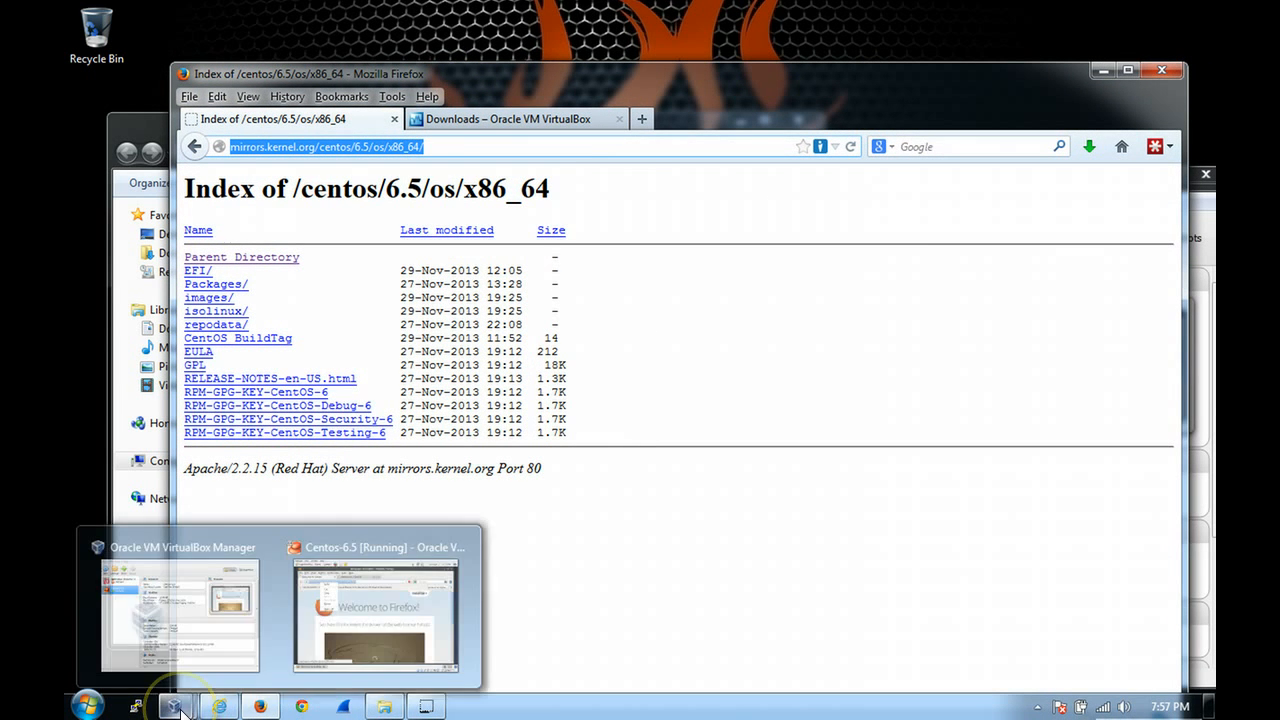
{"action": "left_click", "coordinate": [356, 632]}
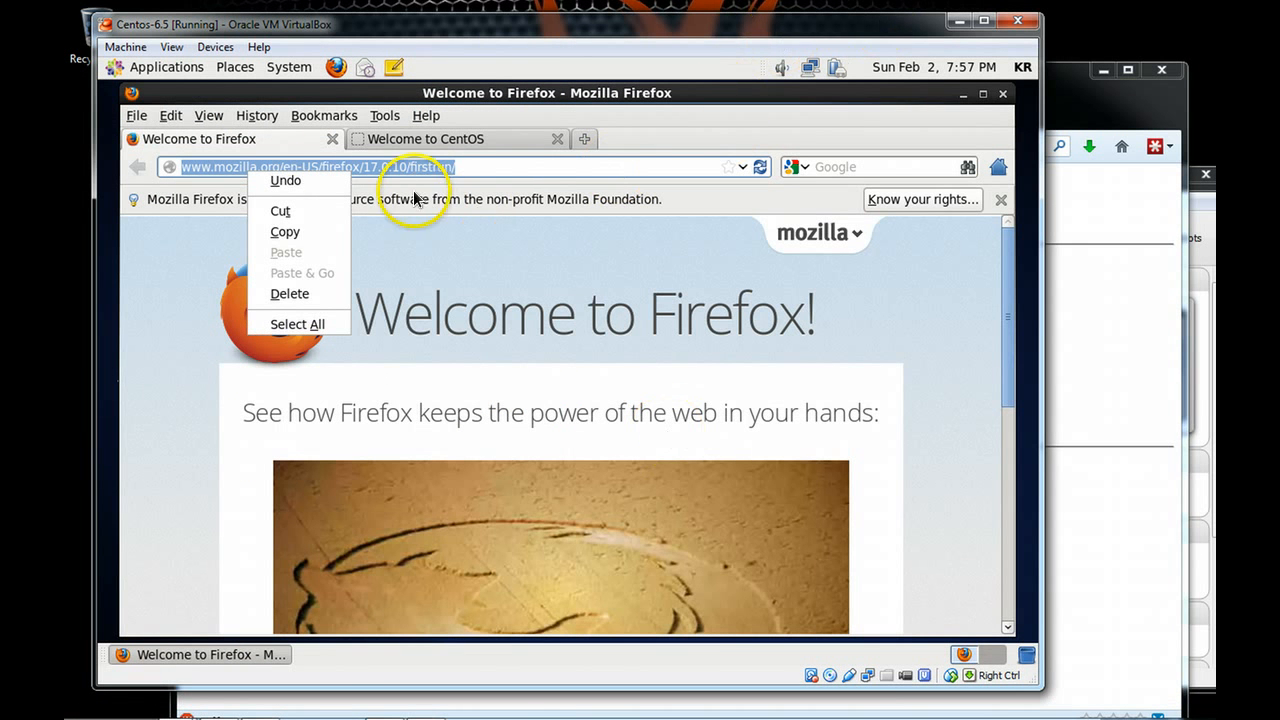
{"action": "left_click", "coordinate": [342, 163]}
{"action": "right_click", "coordinate": [342, 165]}
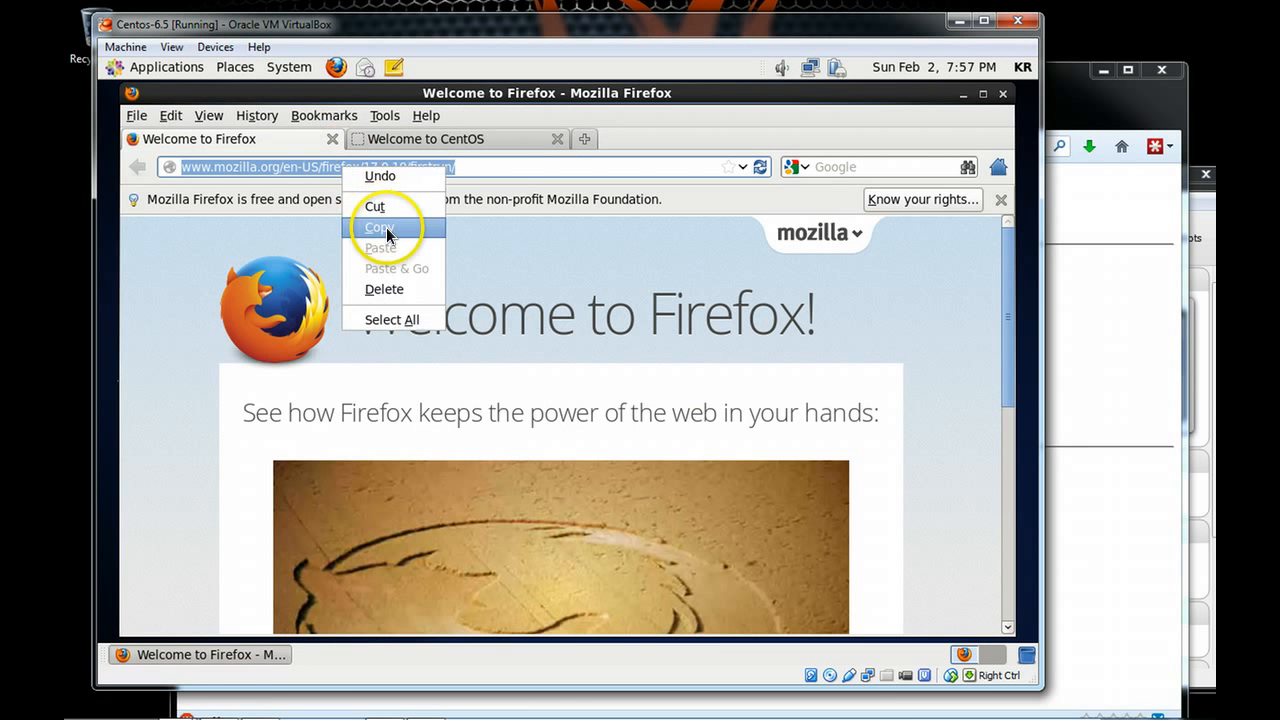
{"action": "left_click", "coordinate": [395, 229]}
Try to paste the guest's copied address over the VirtualBox Downloads page address in the host's Firefox.
{"action": "left_click", "coordinate": [1165, 212]}
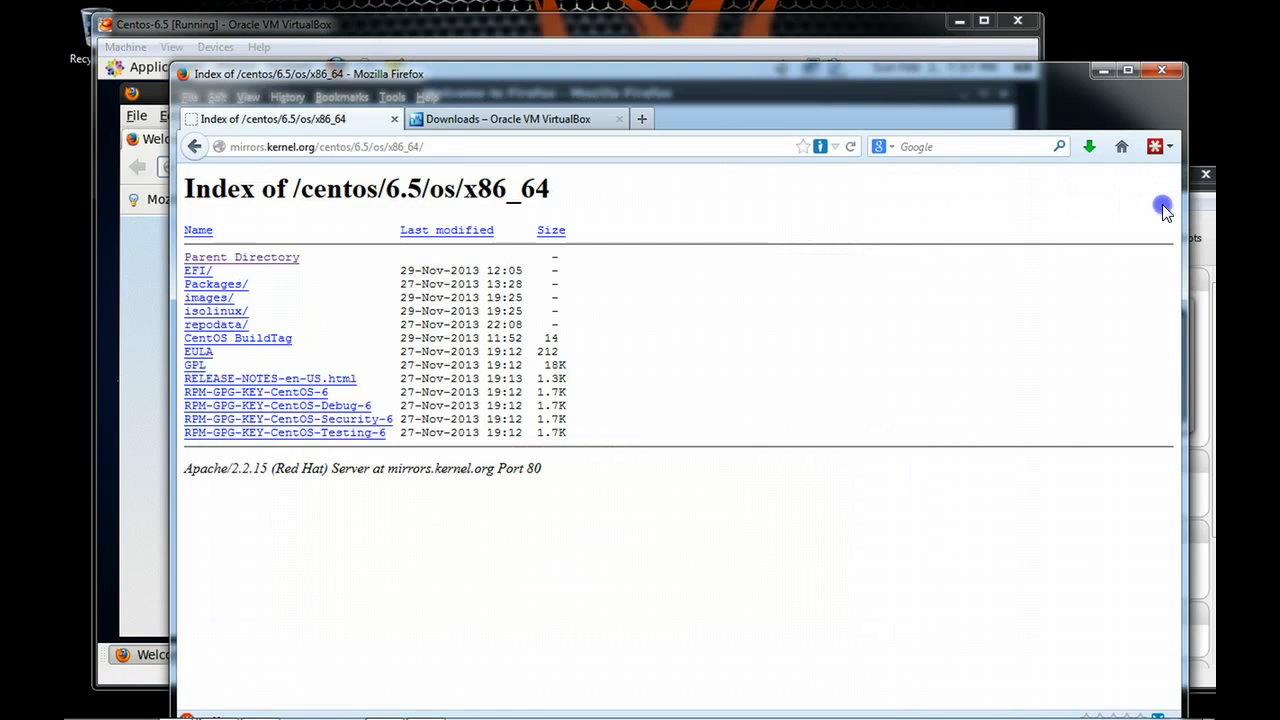
{"action": "left_click", "coordinate": [520, 121]}
{"action": "double_click", "coordinate": [432, 146]}
{"action": "left_click", "coordinate": [434, 146]}
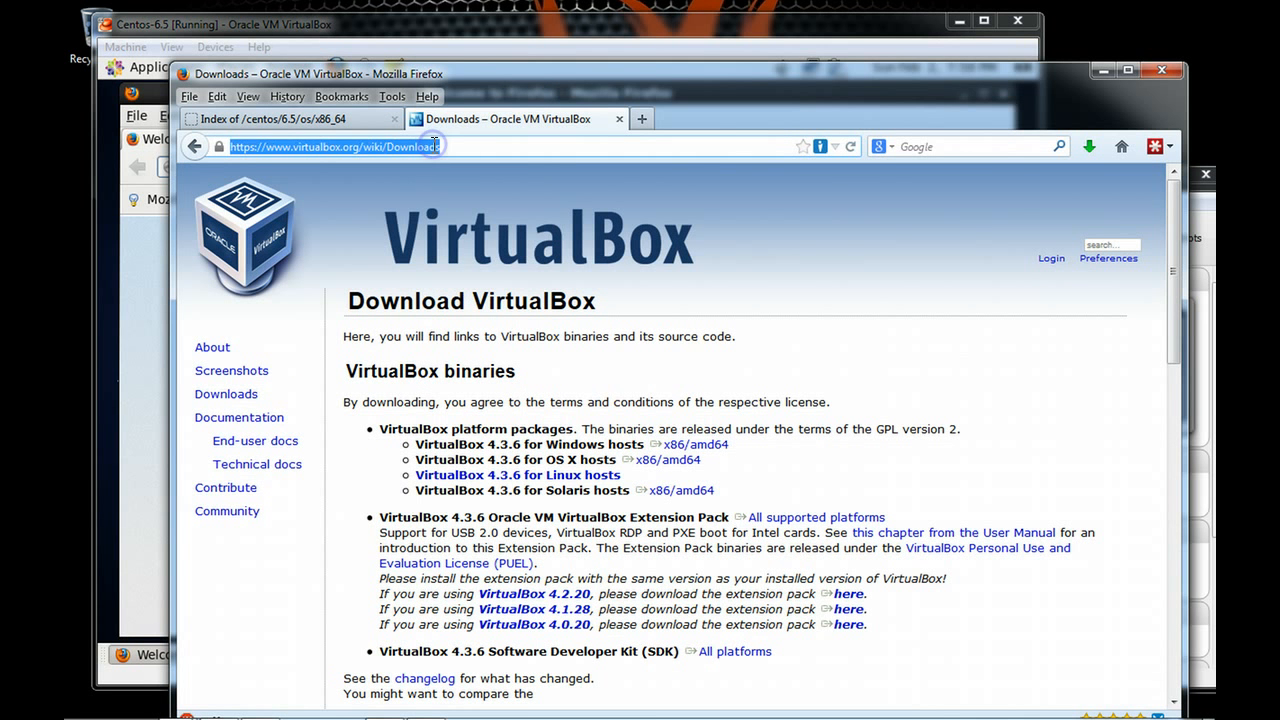
{"action": "right_click", "coordinate": [437, 146]}
{"action": "left_click", "coordinate": [489, 222]}
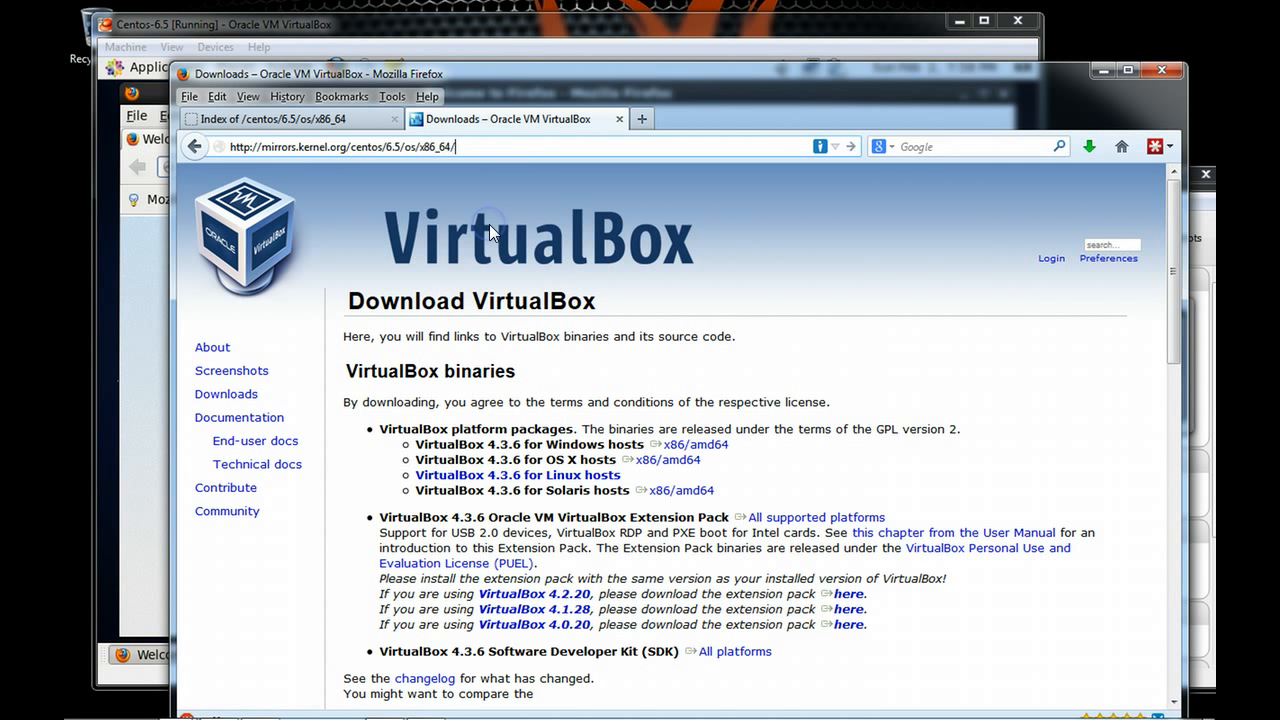
Move the host's Firefox window aside, return to the Centos-6.5 window and close the guest's Firefox with both its tabs.
{"action": "left_click_drag", "start_coordinate": [520, 72], "coordinate": [657, 77]}
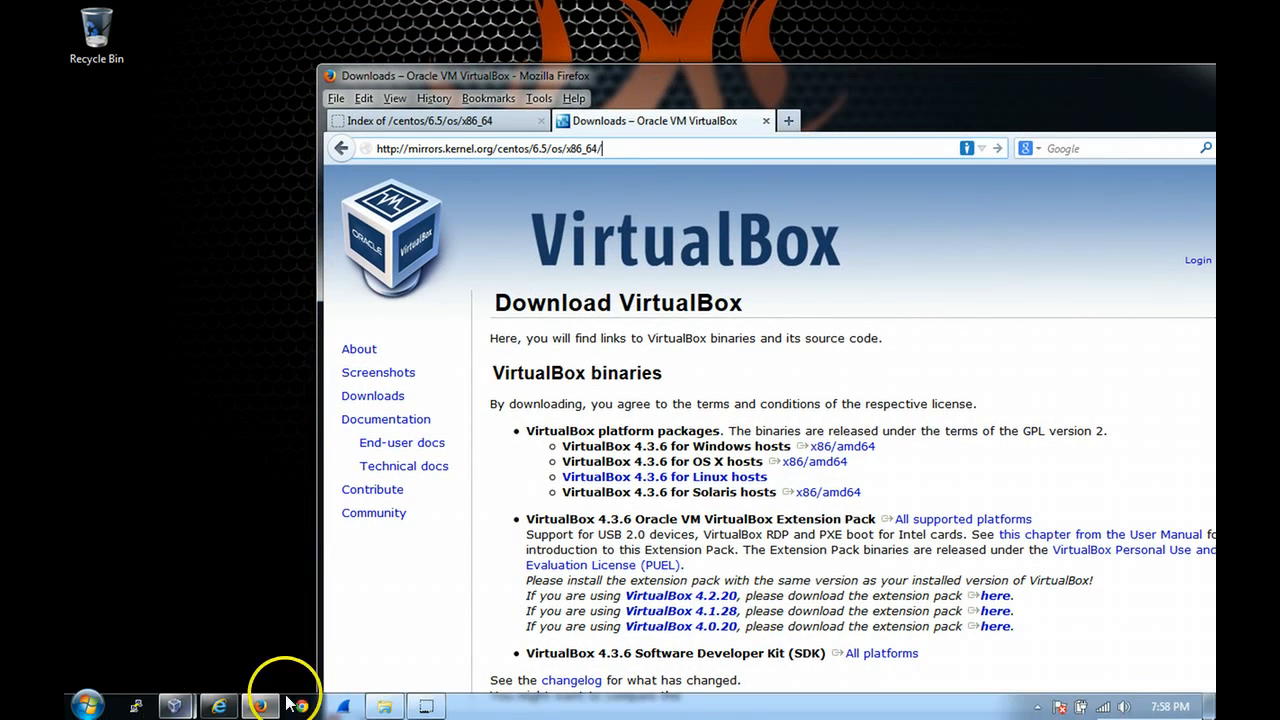
{"action": "left_click", "coordinate": [176, 707]}
{"action": "left_click", "coordinate": [385, 605]}
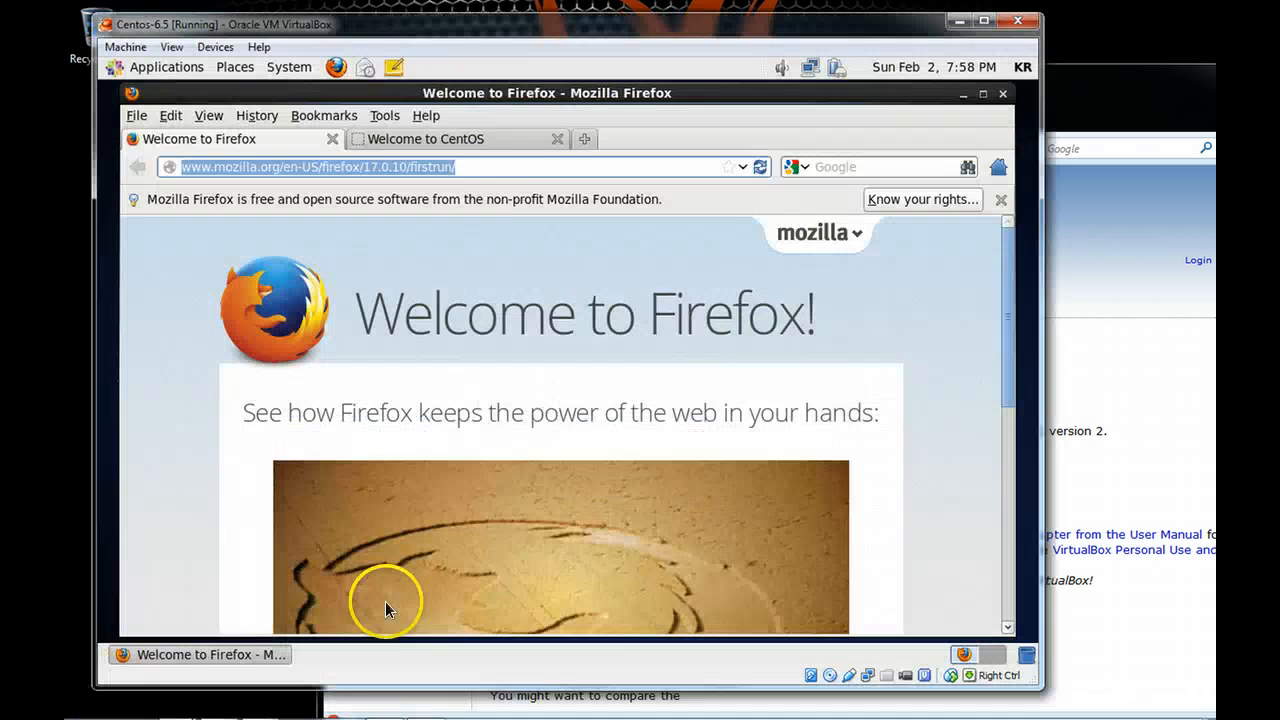
{"action": "left_click", "coordinate": [1002, 94]}
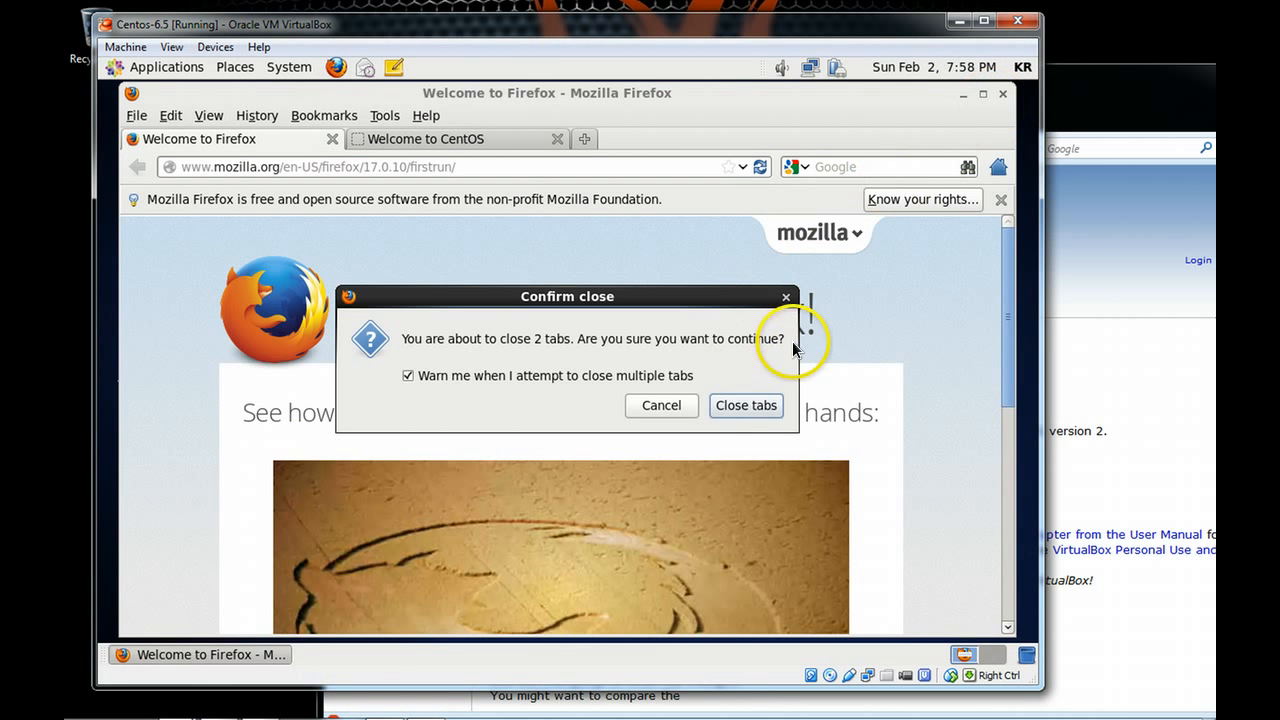
{"action": "left_click", "coordinate": [742, 407]}
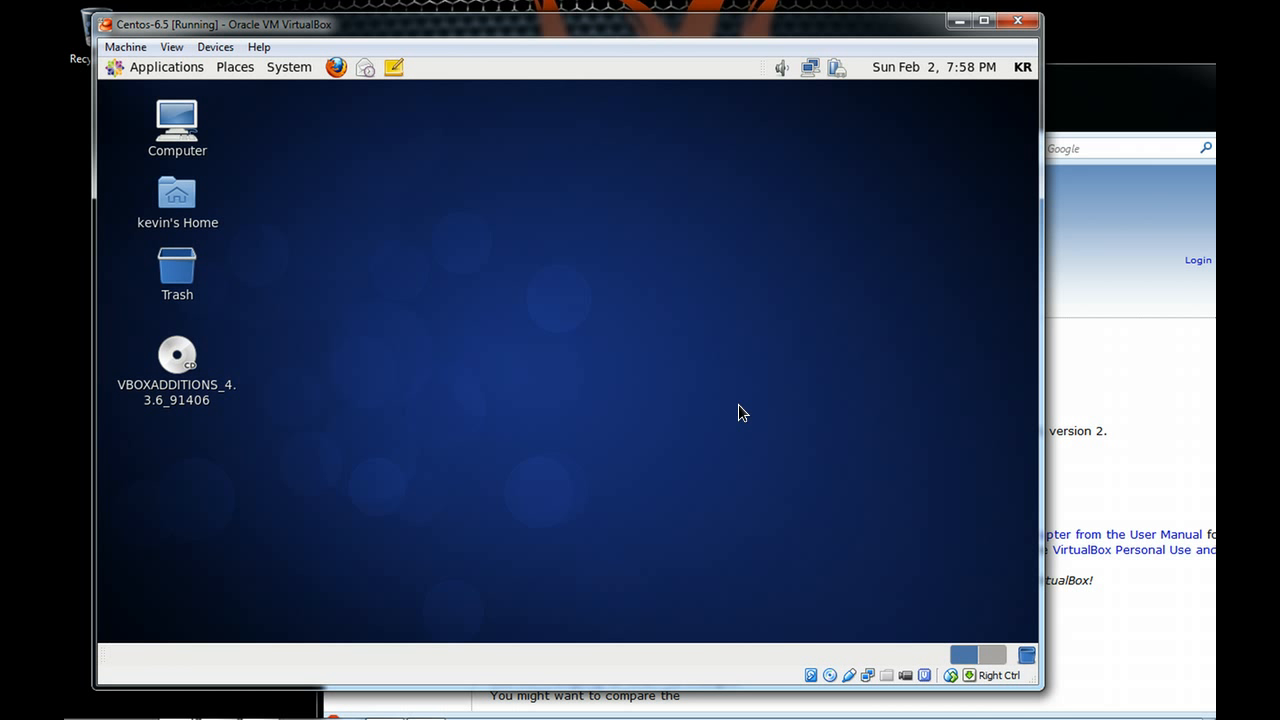
{"action": "mouse_move", "coordinate": [540, 717]}
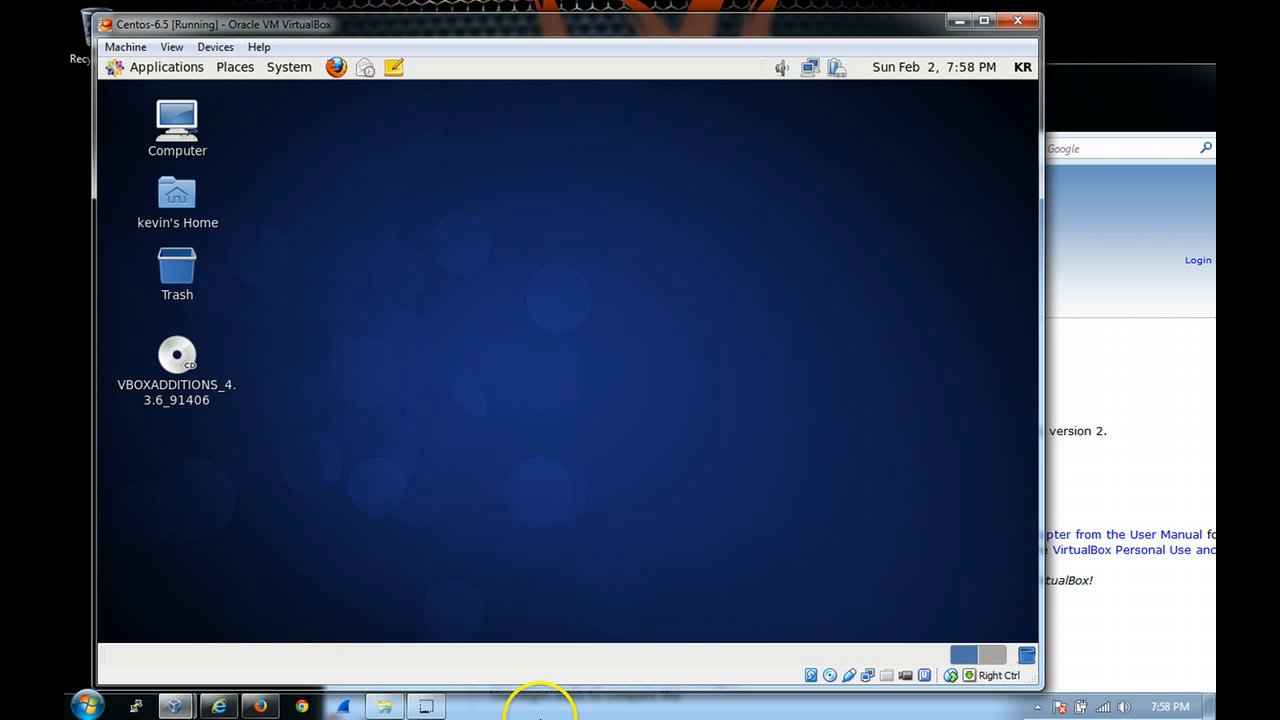